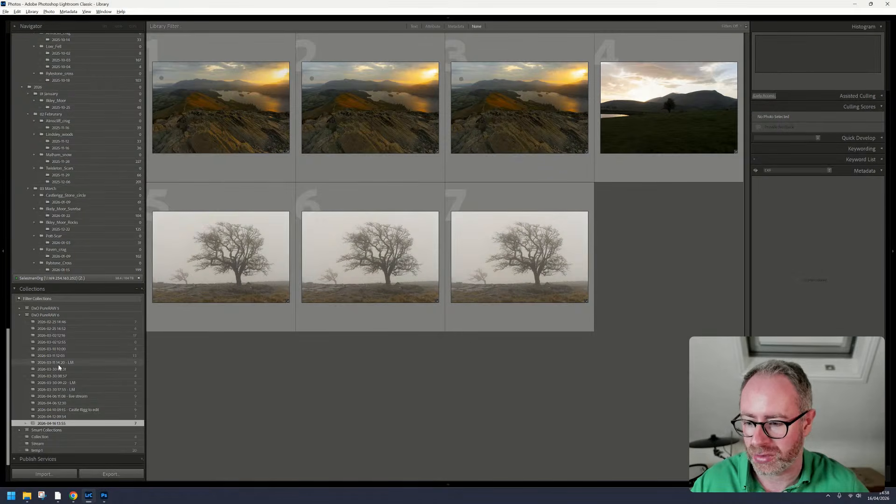
# Show the Stream collection and open its first landscape photo, DSC00563.ARW, in the DxO PureRAW 6 preview
pyautogui.click(65, 443)
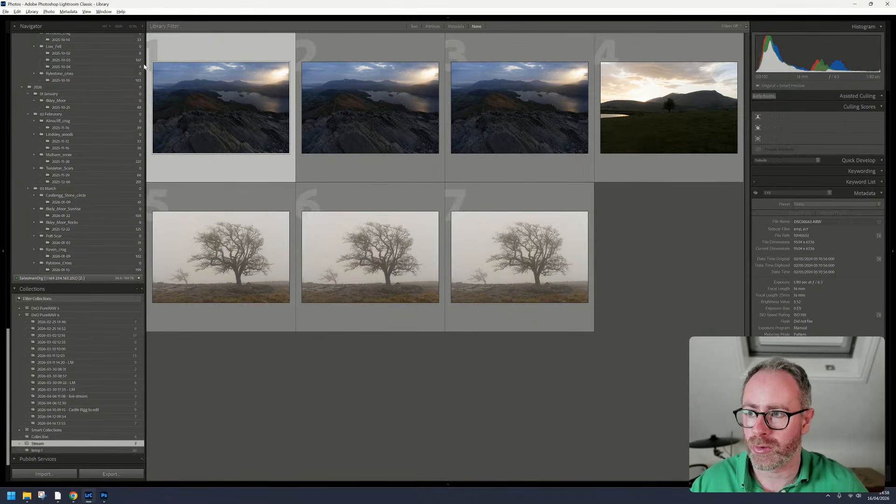
pyautogui.click(4, 12)
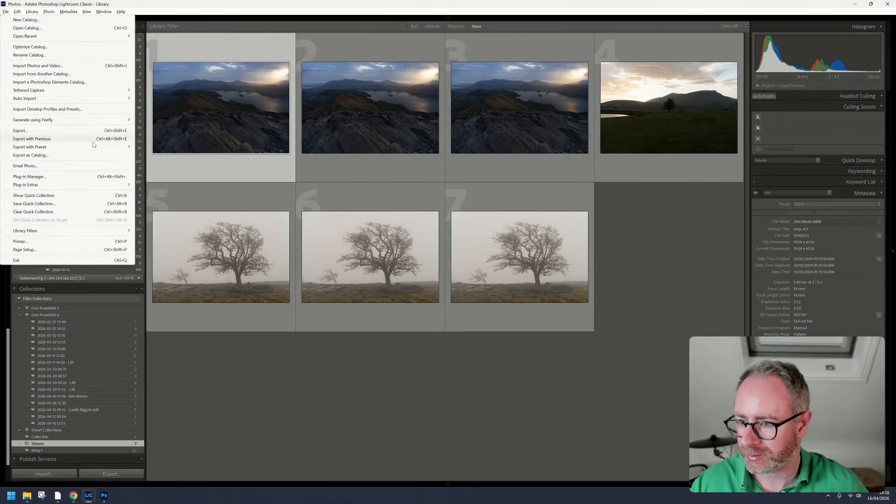
pyautogui.moveTo(115, 185)
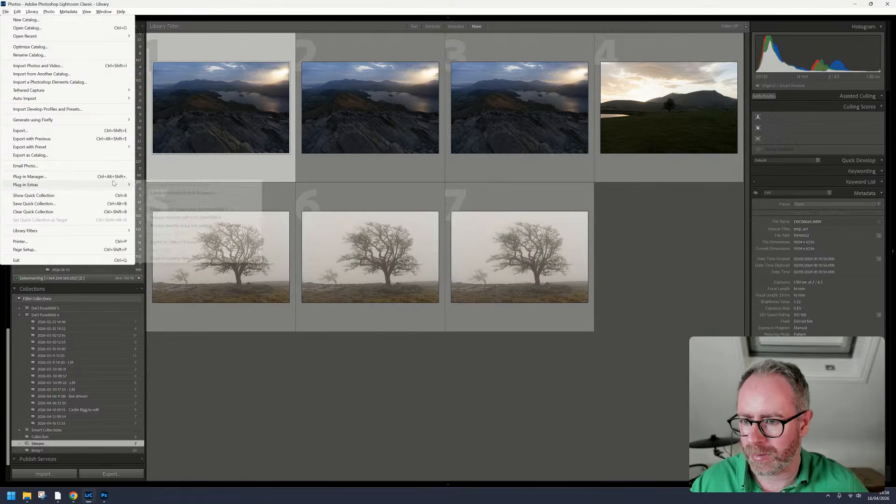
pyautogui.click(220, 209)
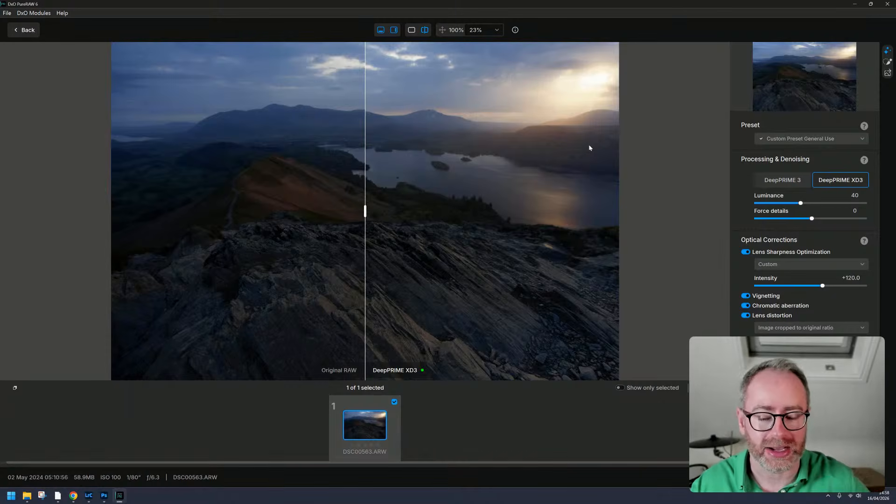
# Turn off lens distortion correction for the photo while comparing the original RAW with DeepPRIME XD3 on the foreground rocks
pyautogui.scroll(5, 366, 303)
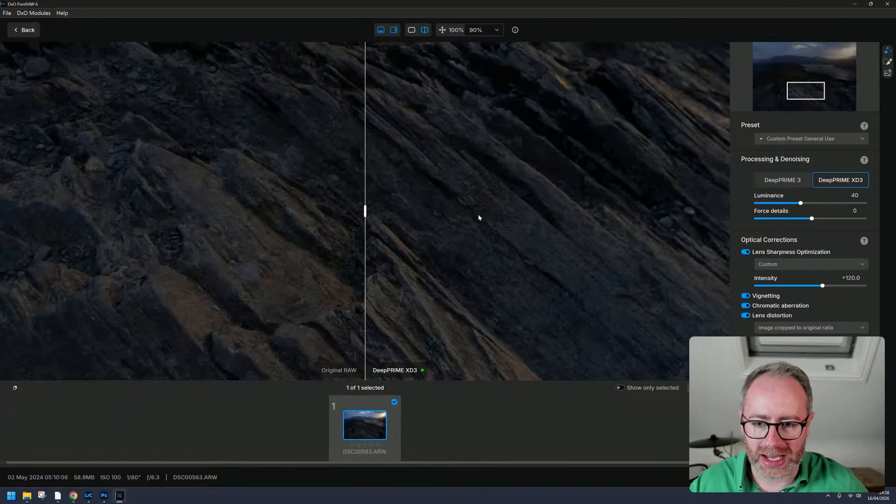
pyautogui.moveTo(367, 211); pyautogui.dragTo(334, 208)
pyautogui.click(746, 315)
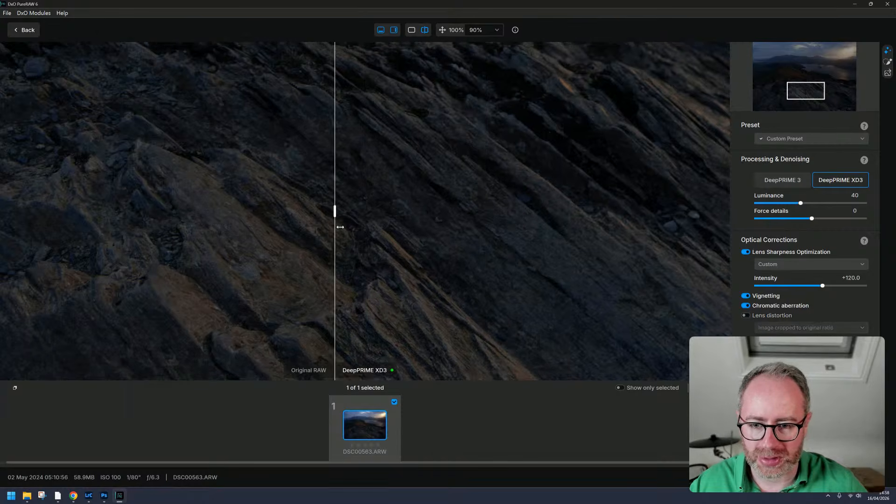
# Compare the original RAW and DeepPRIME XD3 rendering of the rocks up close, and return to Lightroom Classic
pyautogui.scroll(3, 356, 242)
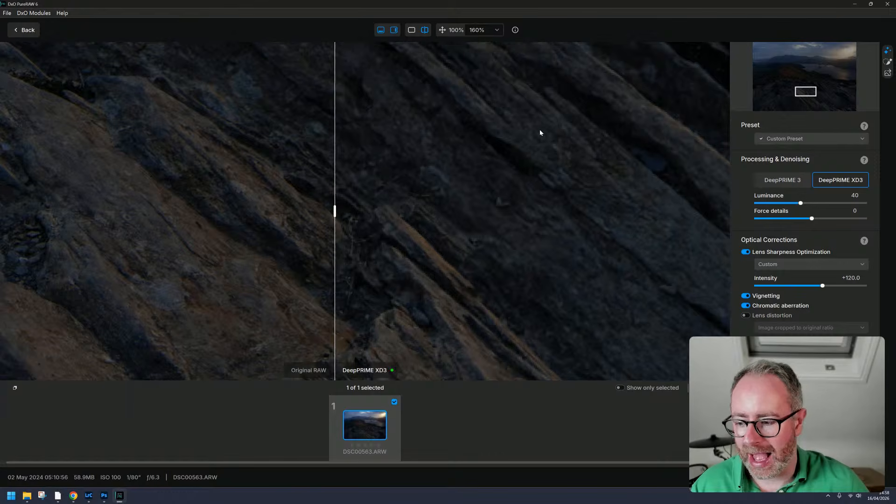
pyautogui.moveTo(333, 210); pyautogui.dragTo(366, 180)
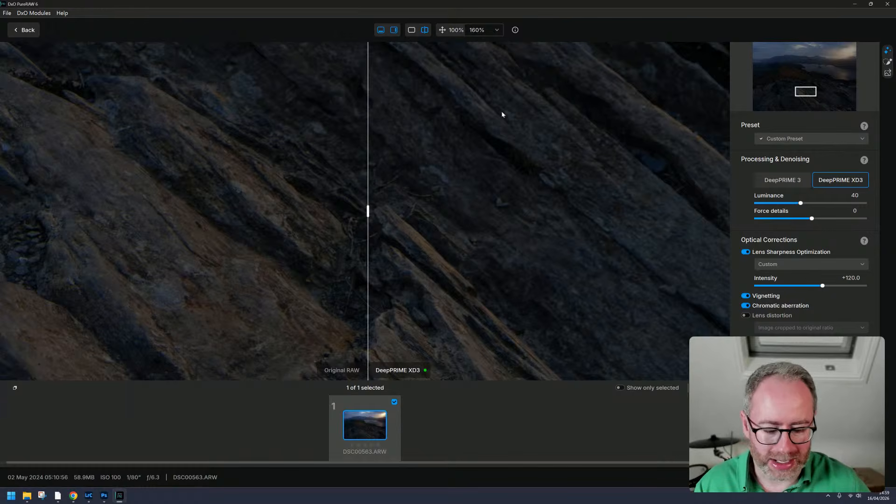
pyautogui.scroll(-6, 617, 198)
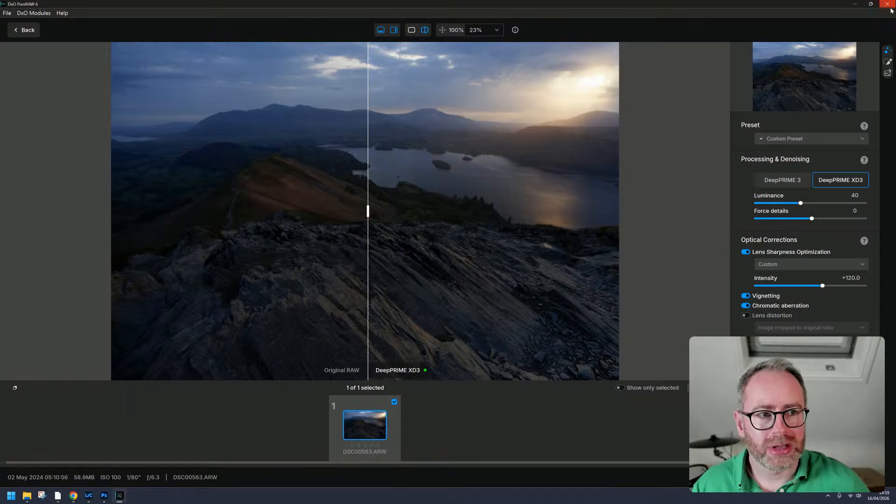
pyautogui.click(853, 4)
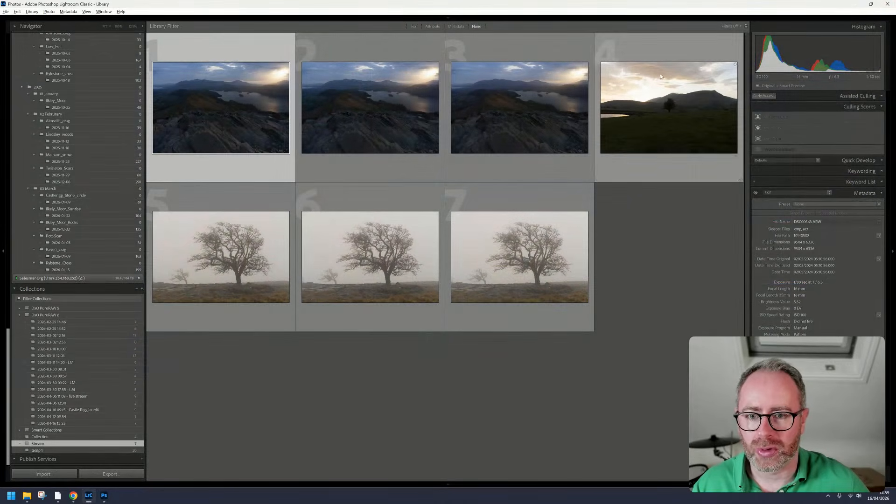
# Show the 2026-04-16 collection of DxO PureRAW 6 files and view a misty tree photo and the first landscape photo enlarged
pyautogui.click(70, 422)
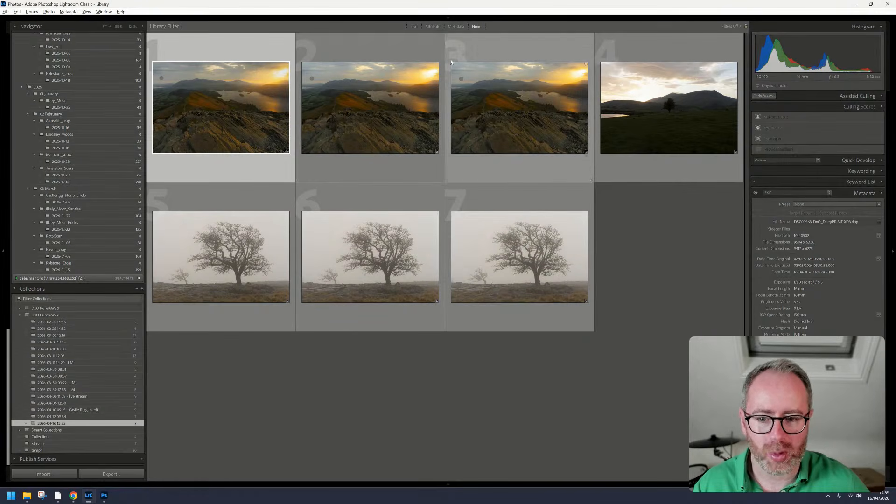
pyautogui.click(437, 303)
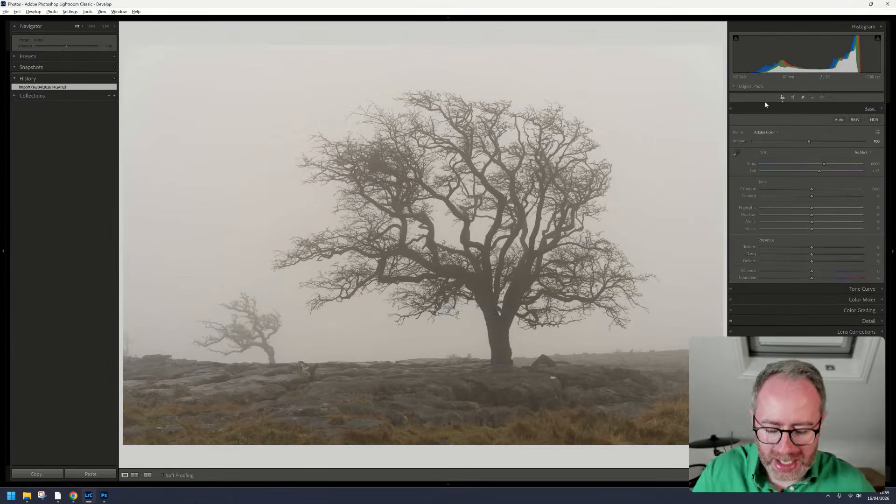
pyautogui.press('g')
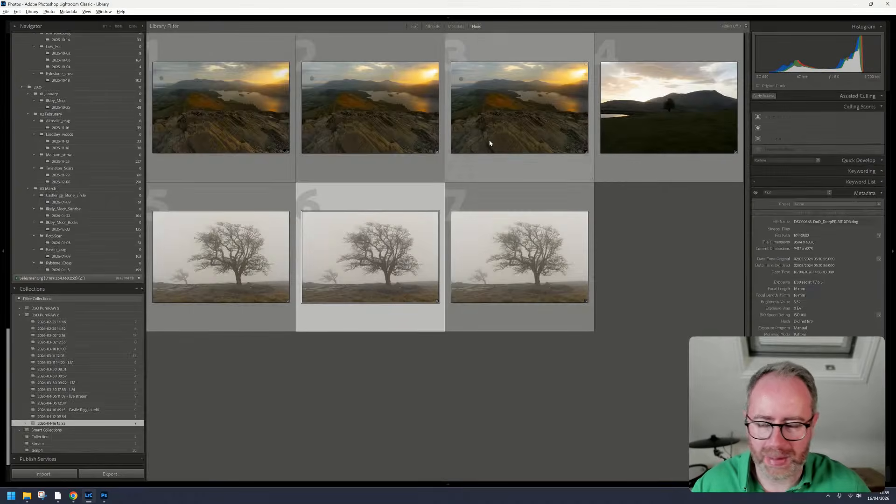
pyautogui.doubleClick(236, 114)
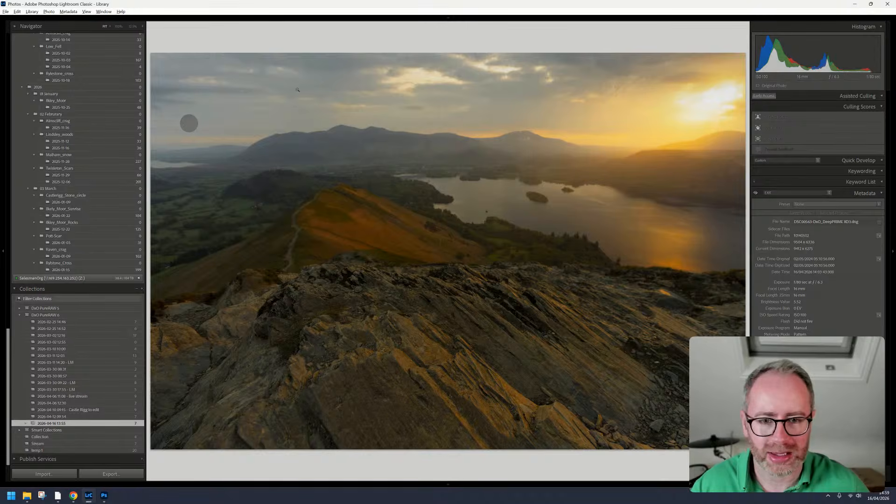
pyautogui.press('g')
# Reset the develop settings of the first three landscape photos in the collection
pyautogui.rightClick(288, 154)
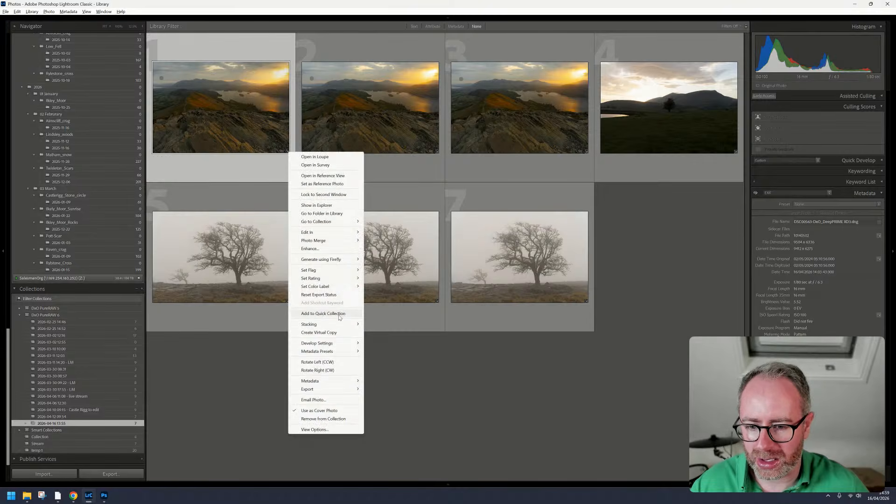
pyautogui.moveTo(348, 343)
pyautogui.click(408, 344)
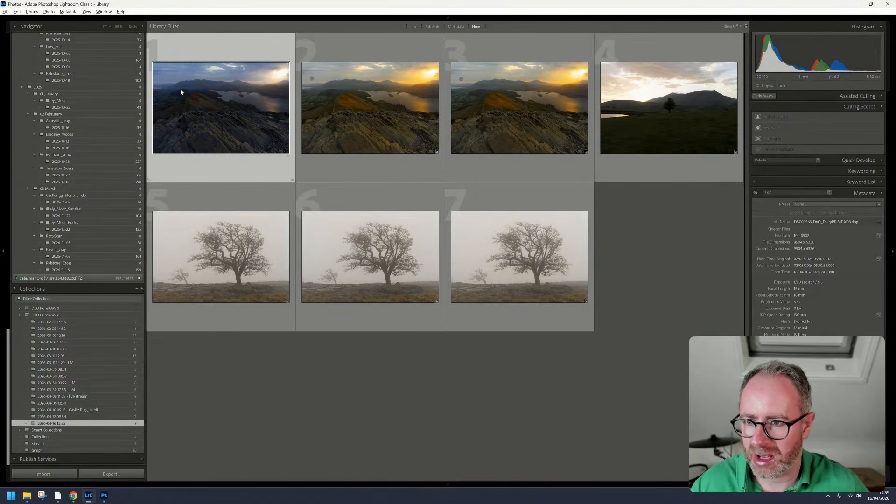
pyautogui.click(349, 107)
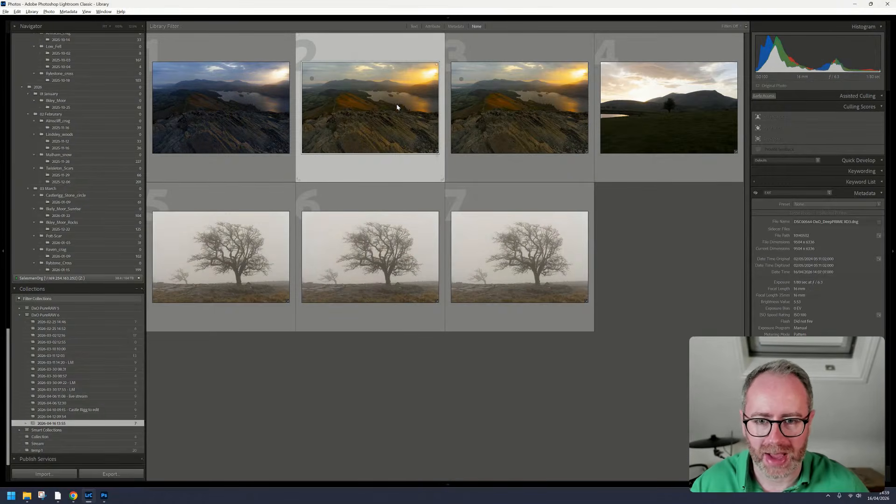
pyautogui.rightClick(498, 108)
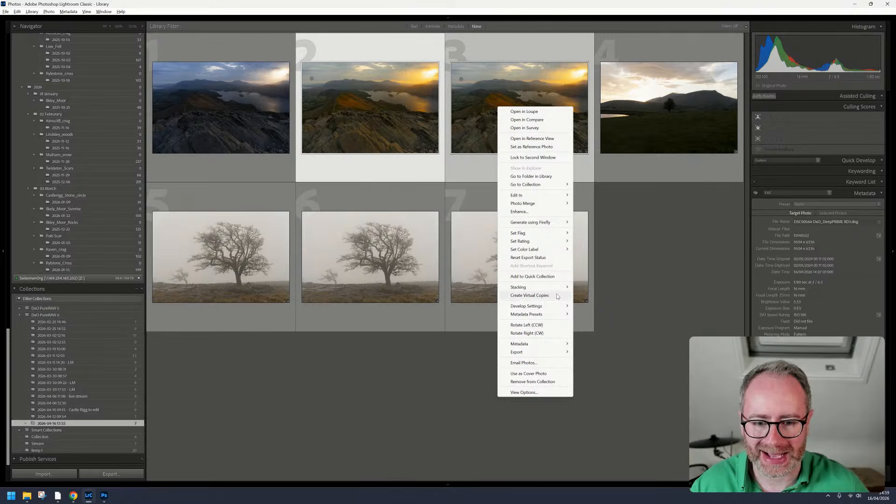
pyautogui.moveTo(555, 306)
pyautogui.click(622, 305)
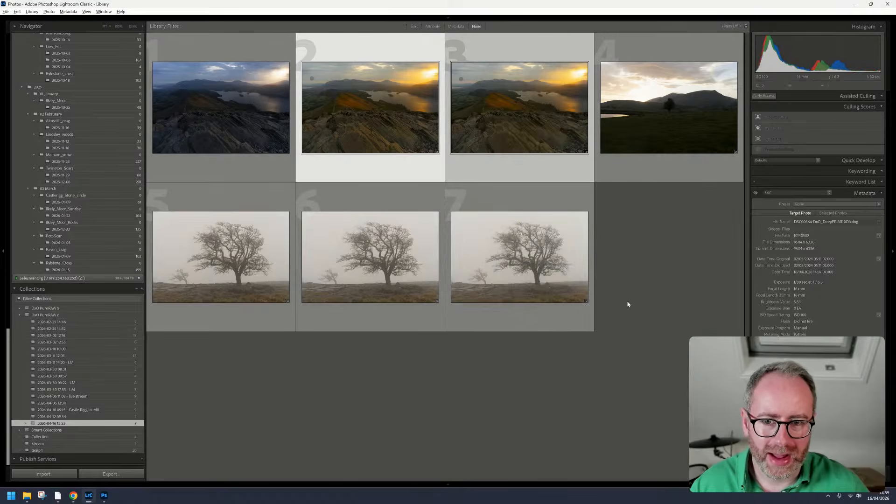
pyautogui.click(674, 276)
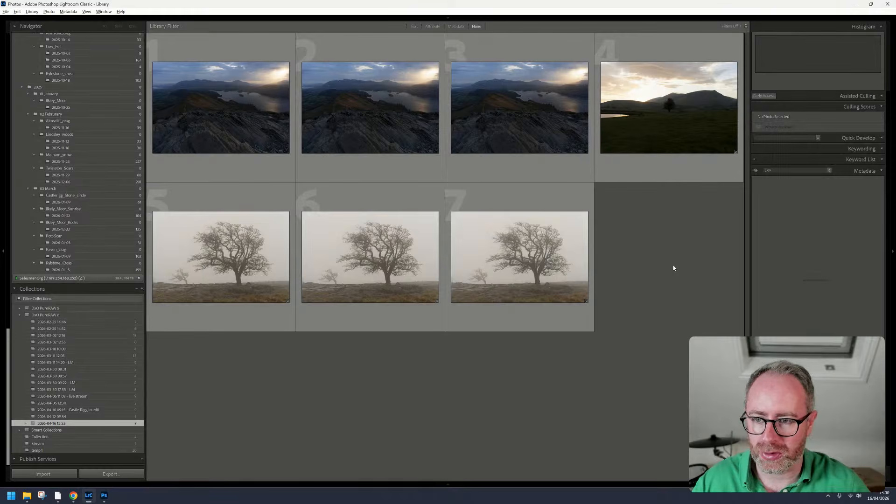
# Examine the three landscape frames one after another in full view, checking the distant hills at 100%
pyautogui.click(215, 118)
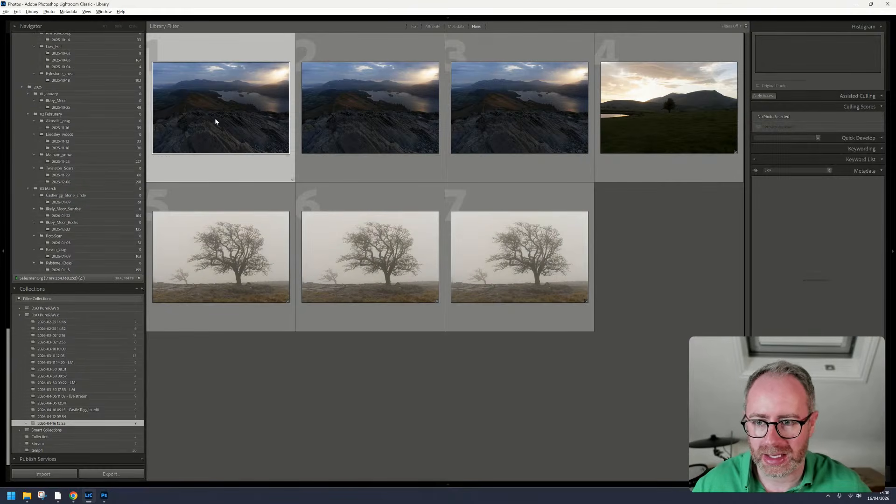
pyautogui.keyDown('shift'); pyautogui.click(528, 107); pyautogui.keyUp('shift')
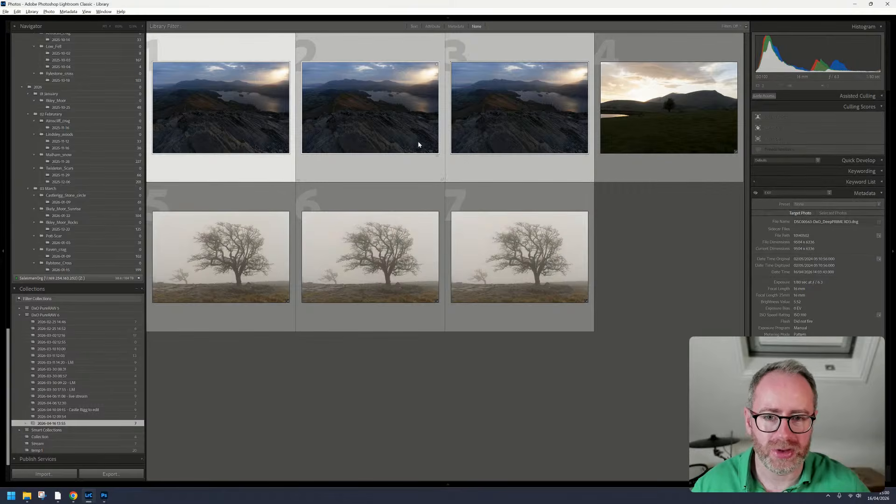
pyautogui.click(642, 211)
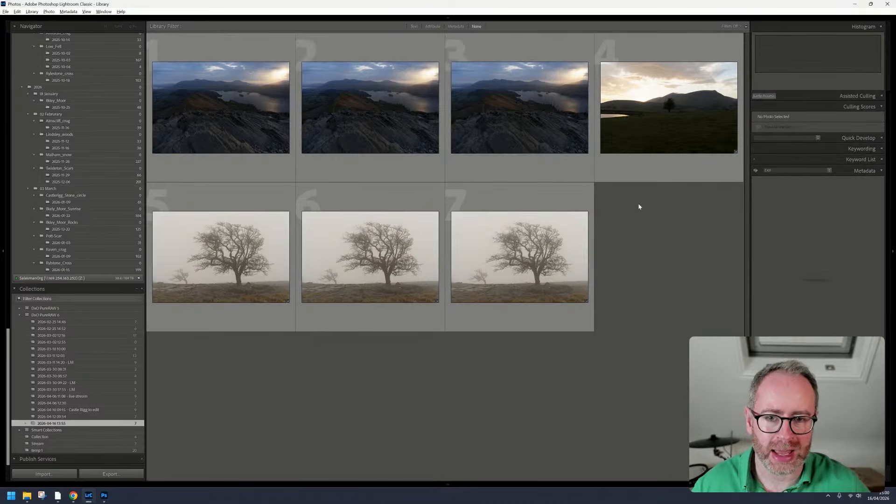
pyautogui.click(244, 120)
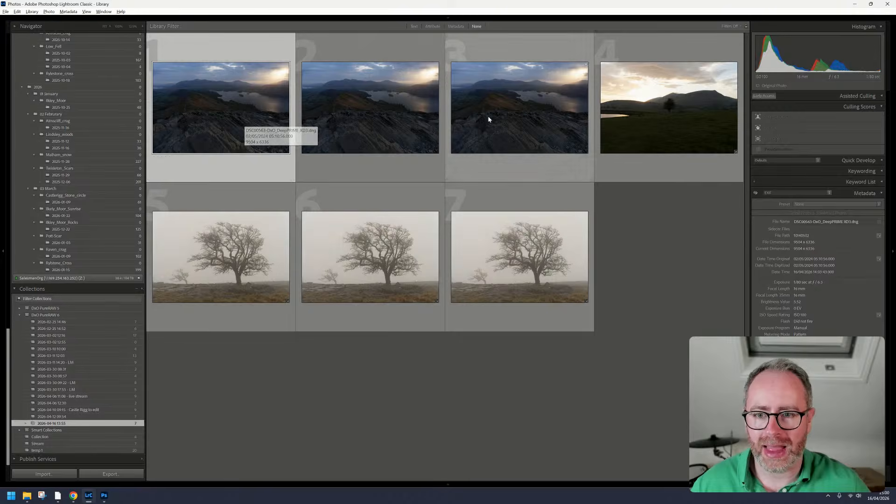
pyautogui.doubleClick(230, 128)
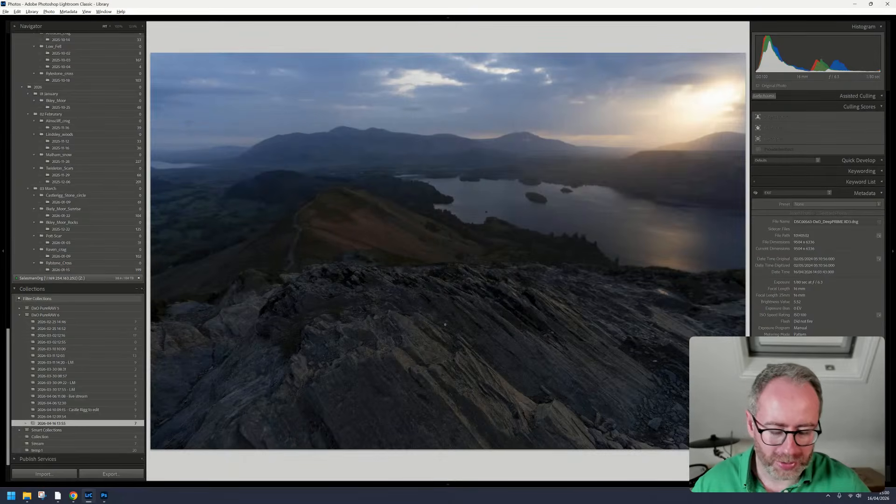
pyautogui.press('Right')
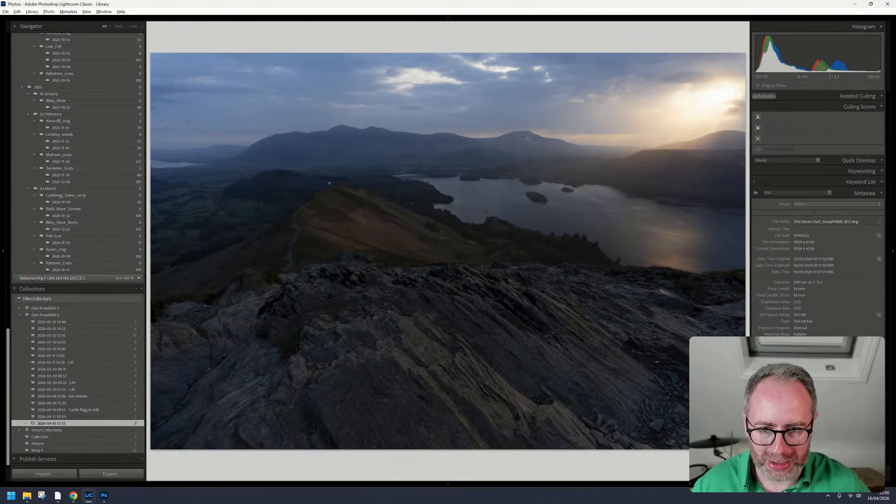
pyautogui.press('Right')
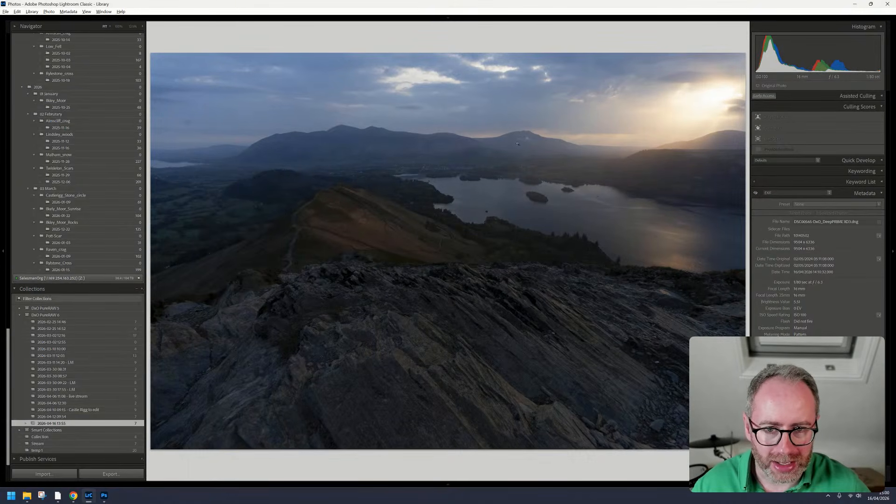
pyautogui.click(512, 142)
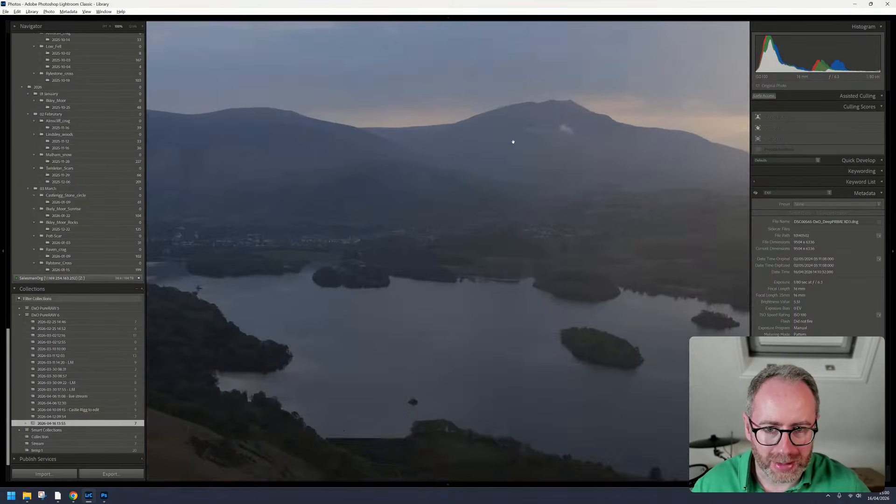
pyautogui.click(361, 182)
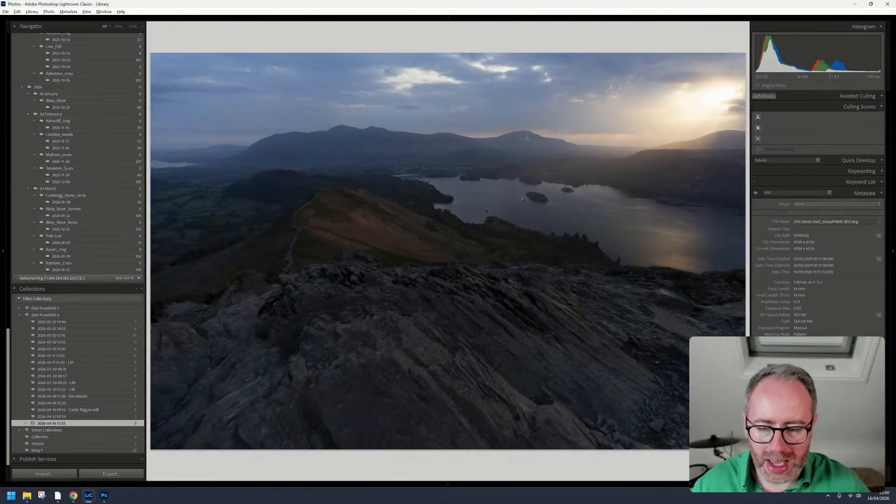
pyautogui.press('Left')
pyautogui.press('Left')
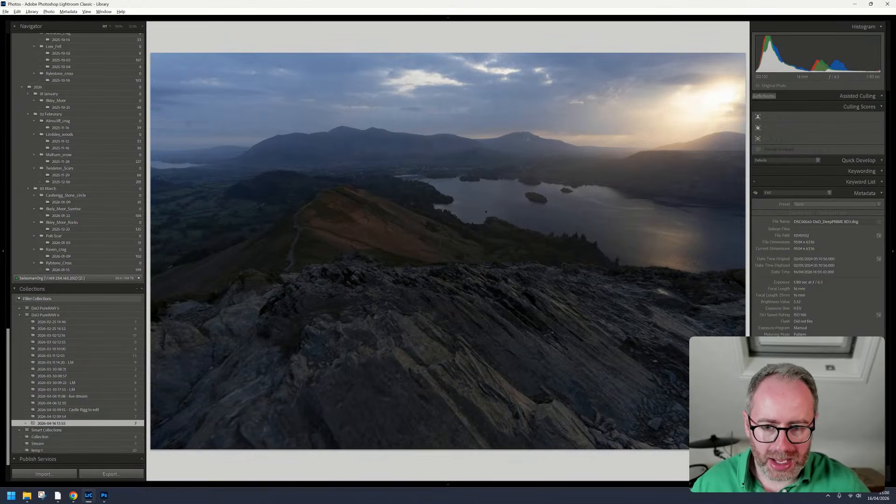
pyautogui.press('g')
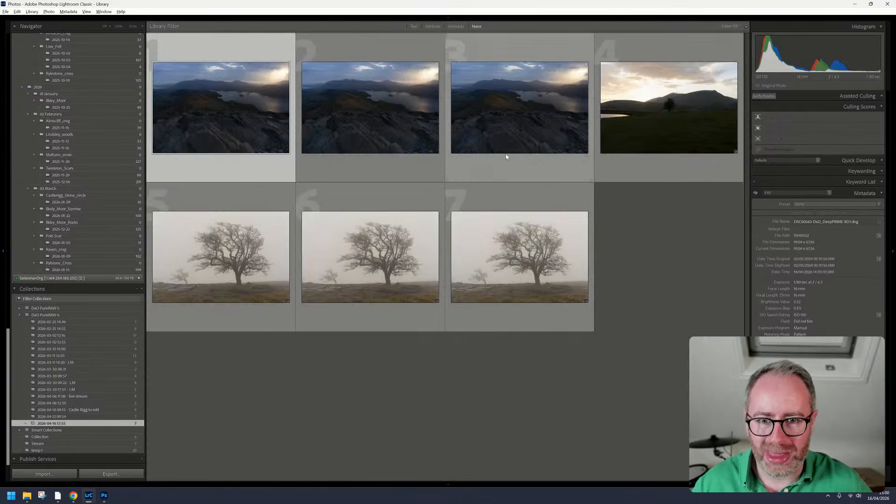
# Open the three landscape photos together as Smart Object layers in one Photoshop document, leaving no layer selected
pyautogui.keyDown('shift'); pyautogui.click(508, 116); pyautogui.keyUp('shift')
pyautogui.rightClick(508, 116)
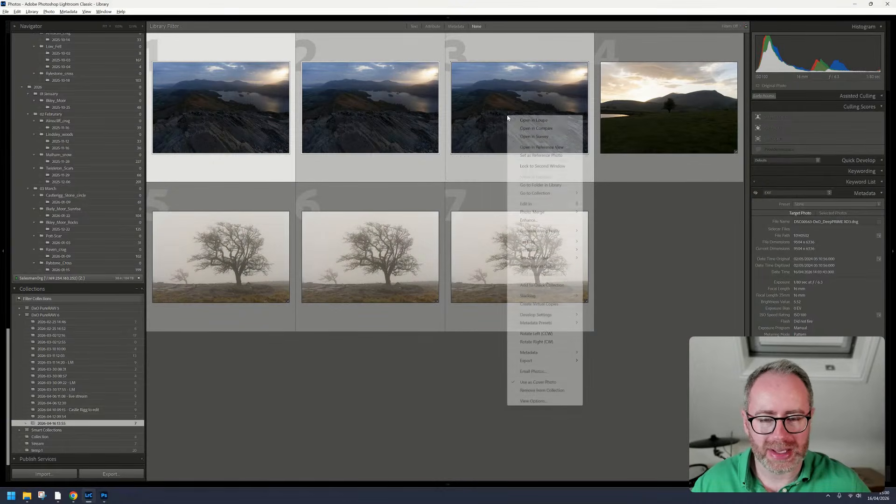
pyautogui.moveTo(558, 206)
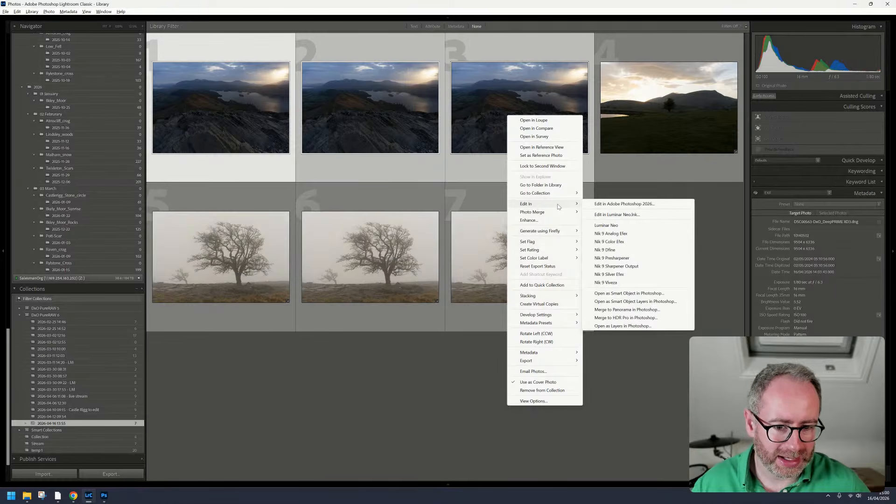
pyautogui.click(677, 301)
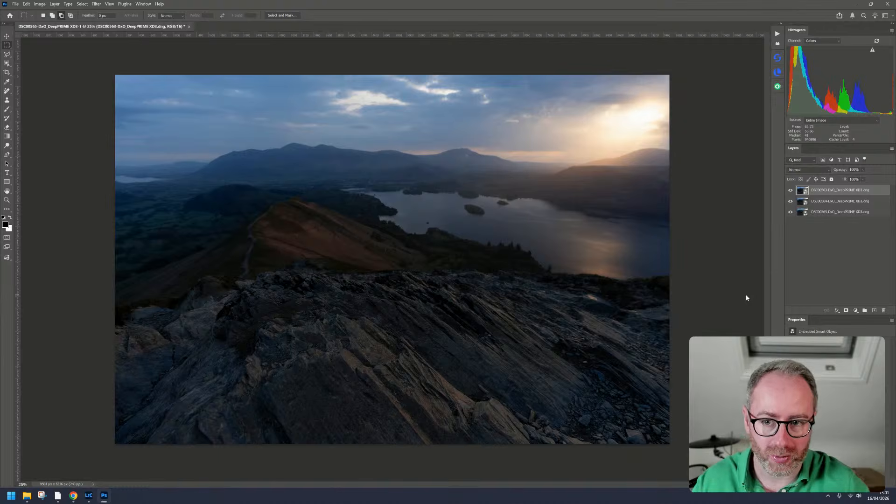
pyautogui.click(866, 271)
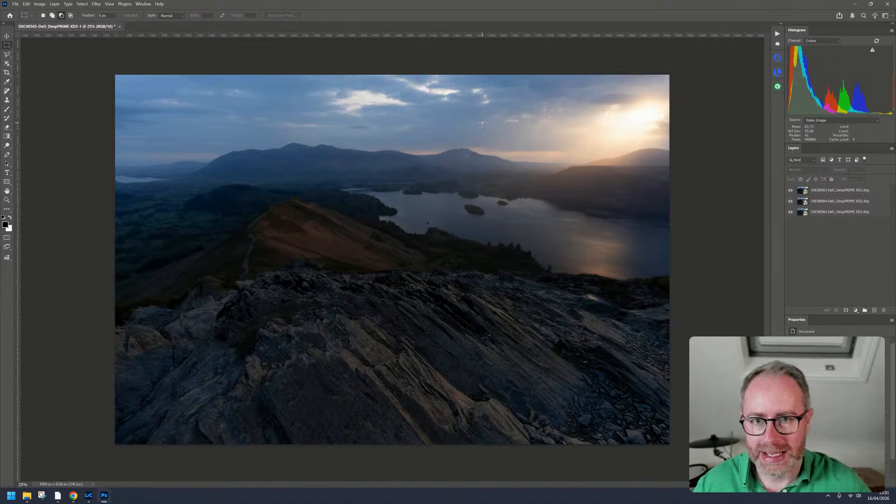
# Compare the three Smart Object frames by hiding all layers and showing DSC00565, DSC00564 and DSC00563 in turn
pyautogui.click(858, 211)
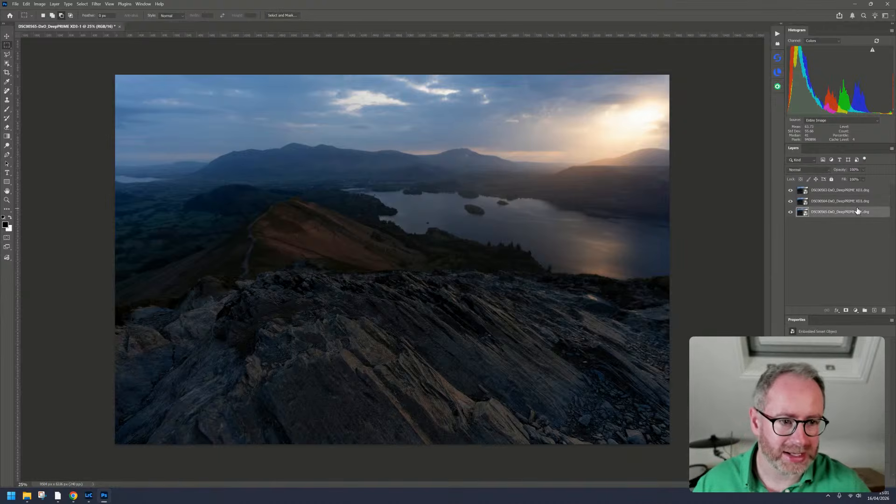
pyautogui.keyDown('shift'); pyautogui.click(848, 190); pyautogui.keyUp('shift')
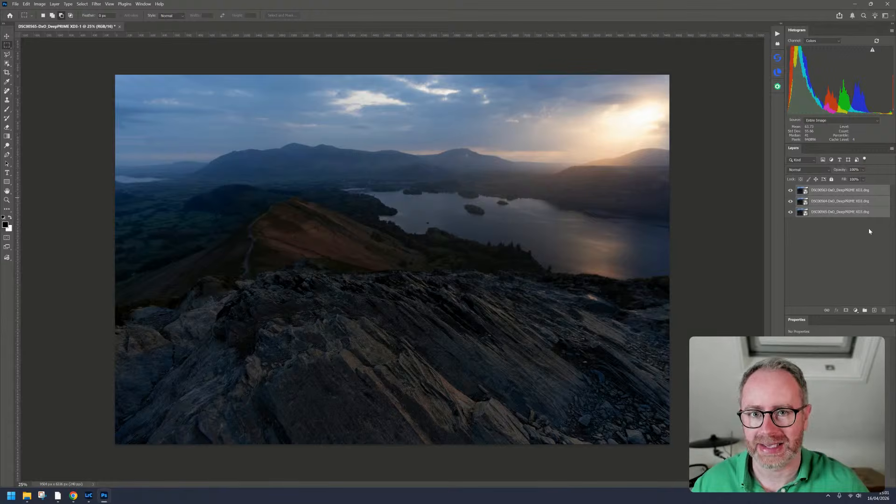
pyautogui.click(833, 239)
pyautogui.click(790, 191)
pyautogui.click(790, 202)
pyautogui.click(791, 212)
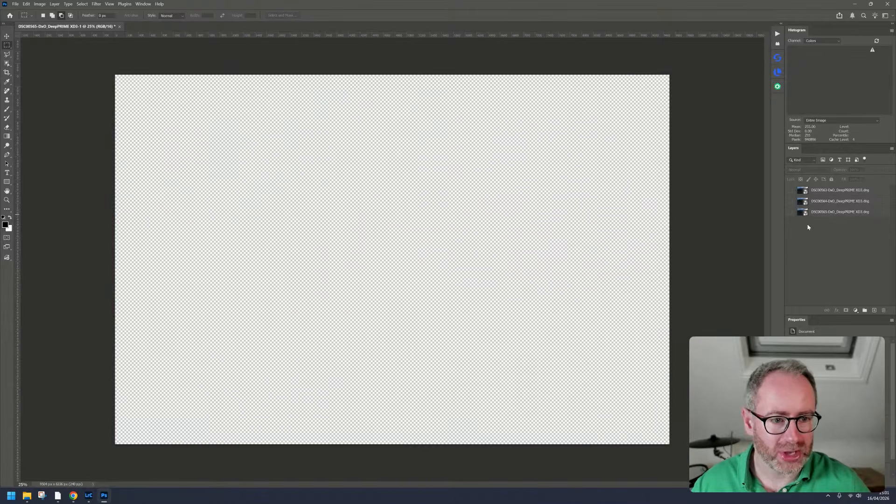
pyautogui.click(790, 212)
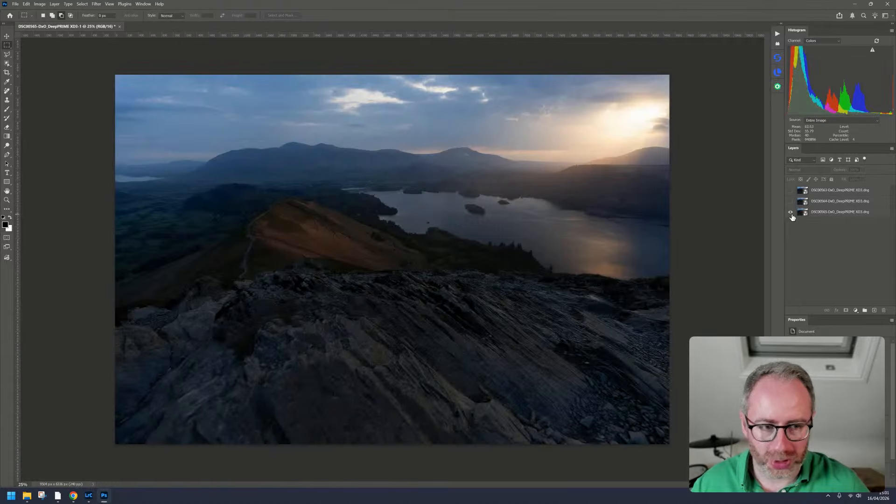
pyautogui.click(790, 213)
pyautogui.click(790, 213)
pyautogui.click(790, 202)
pyautogui.click(791, 201)
pyautogui.click(790, 201)
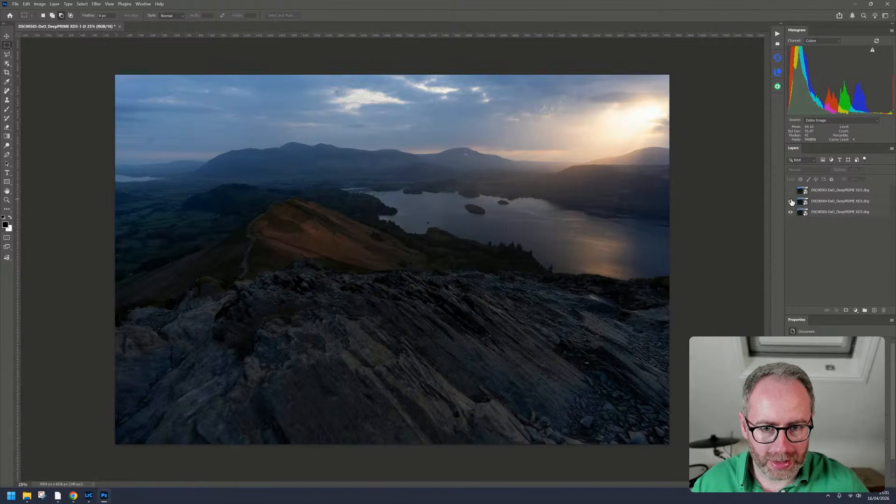
pyautogui.click(790, 201)
pyautogui.click(791, 201)
pyautogui.click(790, 191)
# Move the DSC00563 layer to the bottom of the stack and show all three layers, leaving none selected
pyautogui.moveTo(795, 191); pyautogui.dragTo(793, 219)
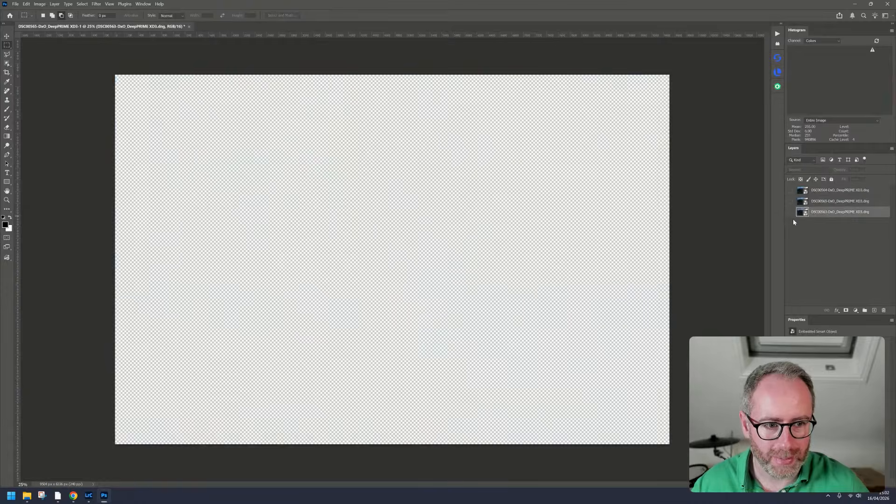
pyautogui.click(790, 212)
pyautogui.click(790, 201)
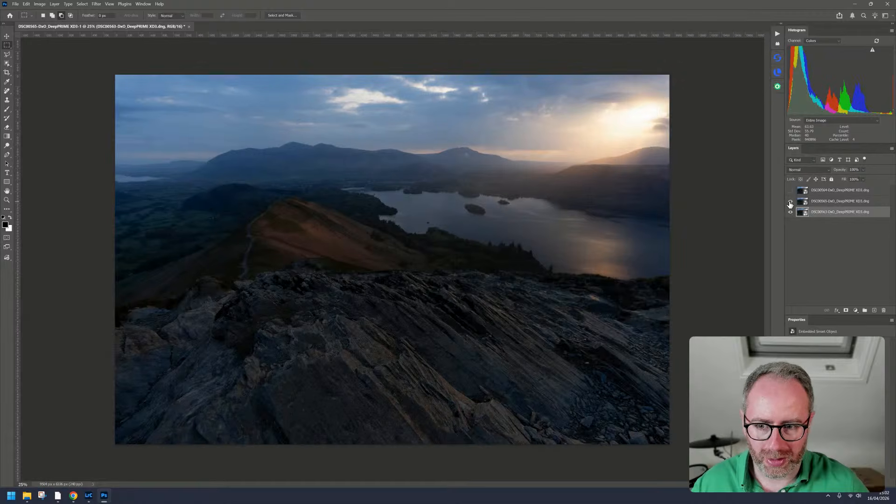
pyautogui.click(790, 191)
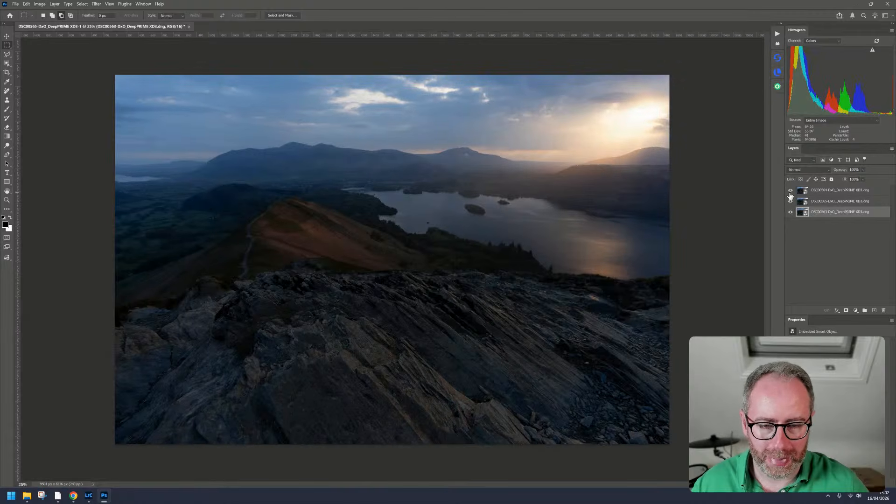
pyautogui.click(833, 233)
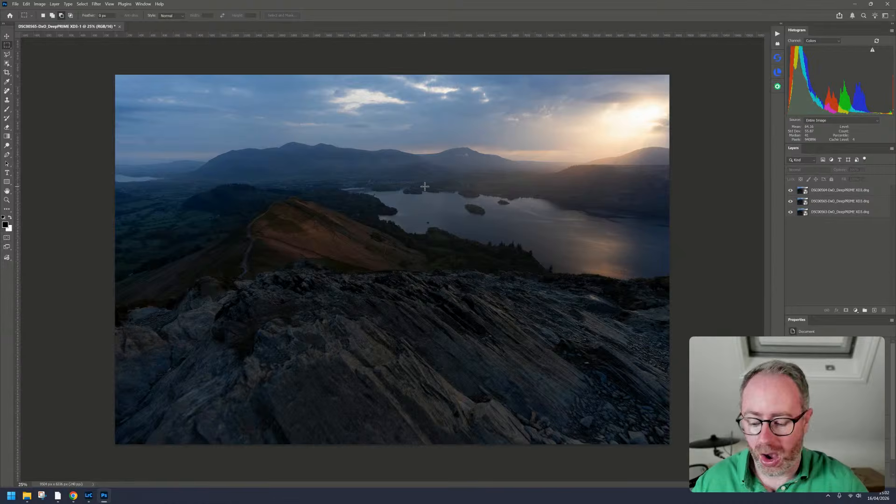
# Compare the stacked frames by repeatedly hiding and showing the DSC00564 and DSC00565 layers above DSC00563
pyautogui.click(838, 191)
pyautogui.keyDown('shift'); pyautogui.click(843, 213); pyautogui.keyUp('shift')
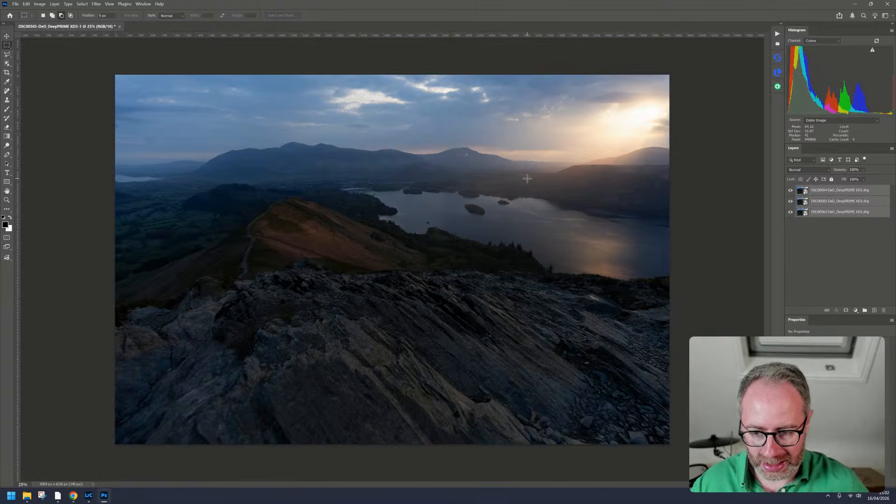
pyautogui.click(791, 190)
pyautogui.click(791, 201)
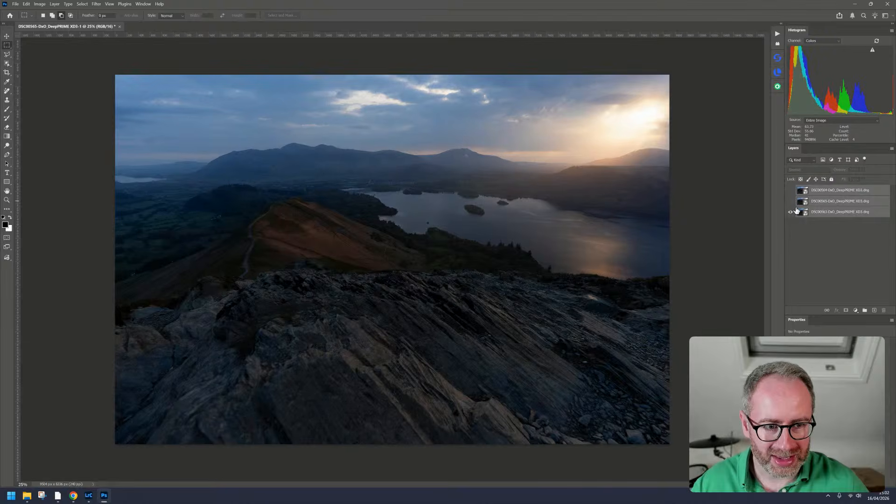
pyautogui.click(802, 225)
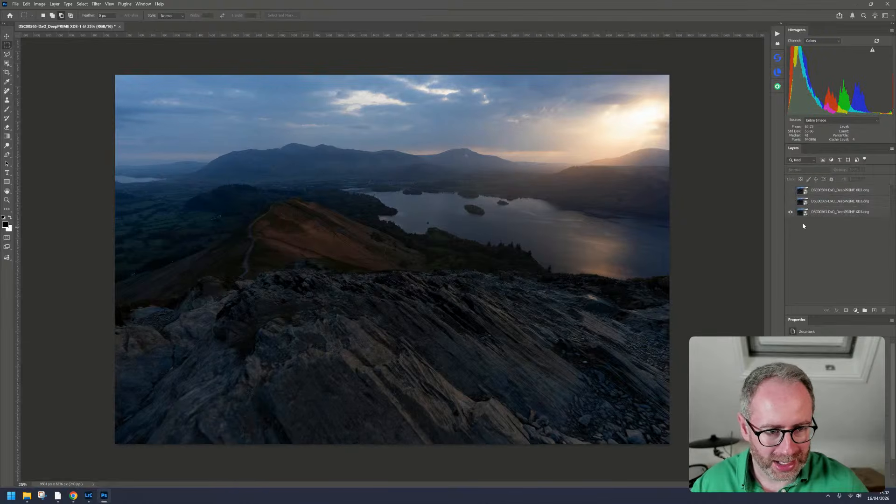
pyautogui.click(790, 201)
pyautogui.click(790, 190)
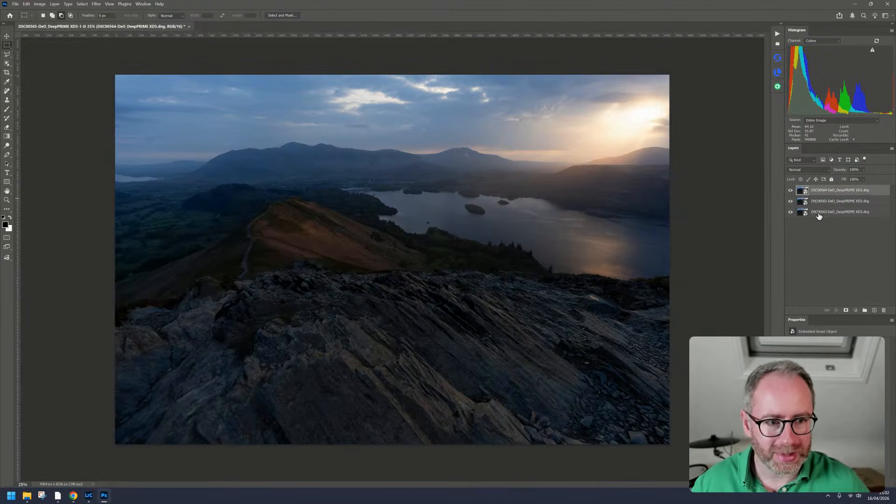
pyautogui.click(790, 191)
pyautogui.click(790, 201)
pyautogui.click(791, 201)
pyautogui.click(790, 192)
pyautogui.click(791, 191)
pyautogui.click(790, 201)
pyautogui.click(791, 191)
pyautogui.click(791, 201)
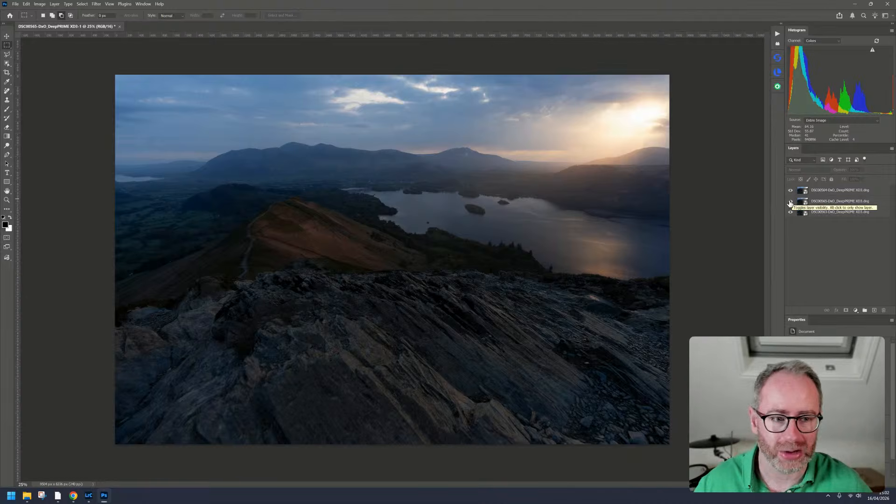
# Select all three Smart Object layers and check whether Auto-Align Layers and Auto-Blend Layers can be applied to them
pyautogui.click(833, 193)
pyautogui.keyDown('ctrl'); pyautogui.click(837, 205); pyautogui.keyUp('ctrl')
pyautogui.keyDown('ctrl'); pyautogui.click(822, 211); pyautogui.keyUp('ctrl')
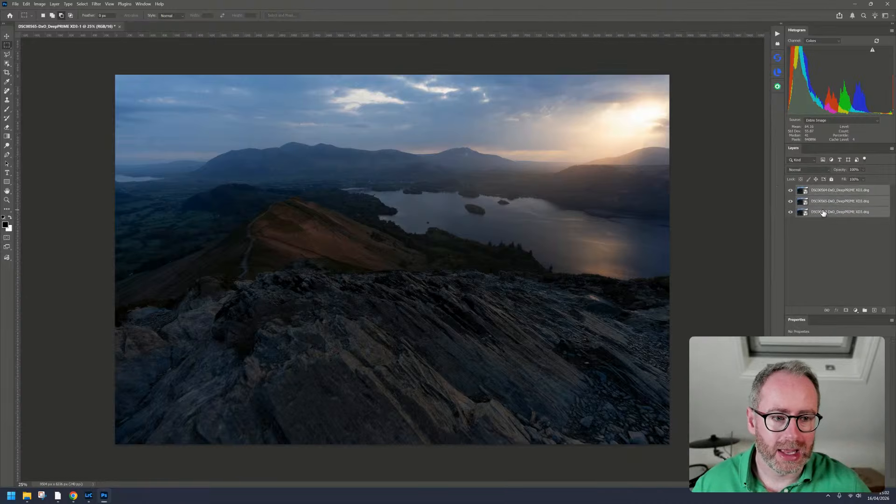
pyautogui.click(26, 5)
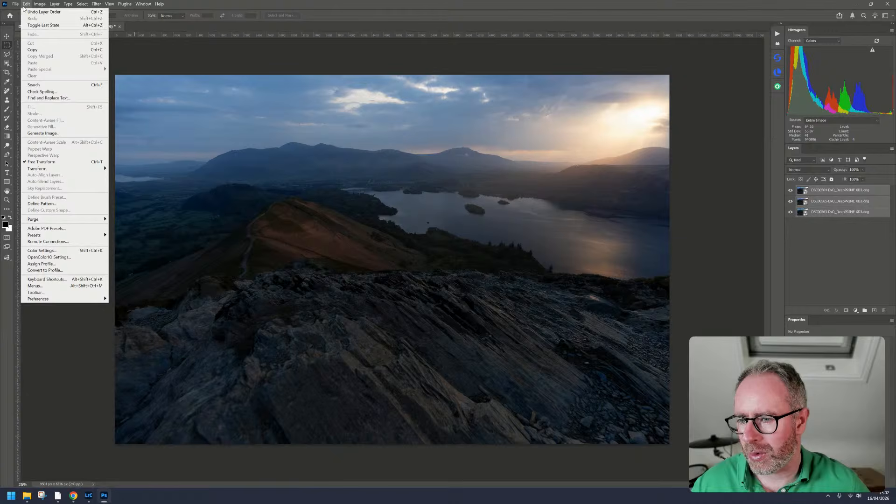
pyautogui.click(844, 242)
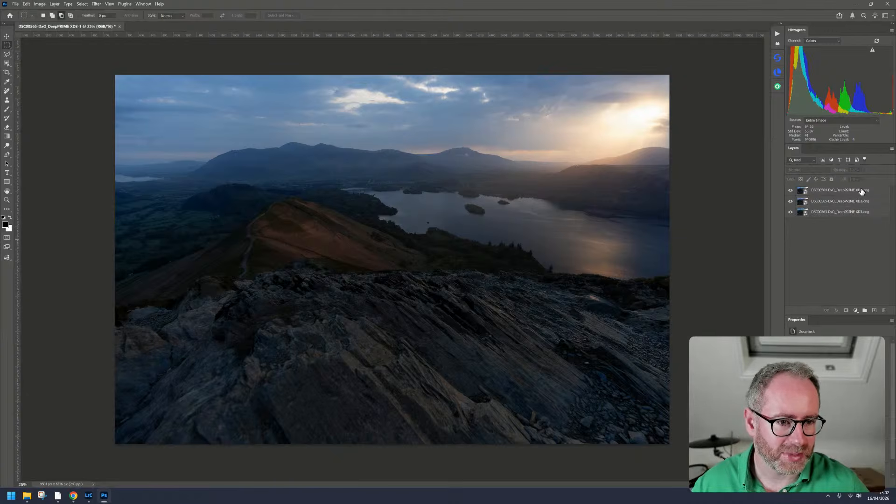
pyautogui.click(861, 190)
pyautogui.keyDown('shift'); pyautogui.click(861, 212); pyautogui.keyUp('shift')
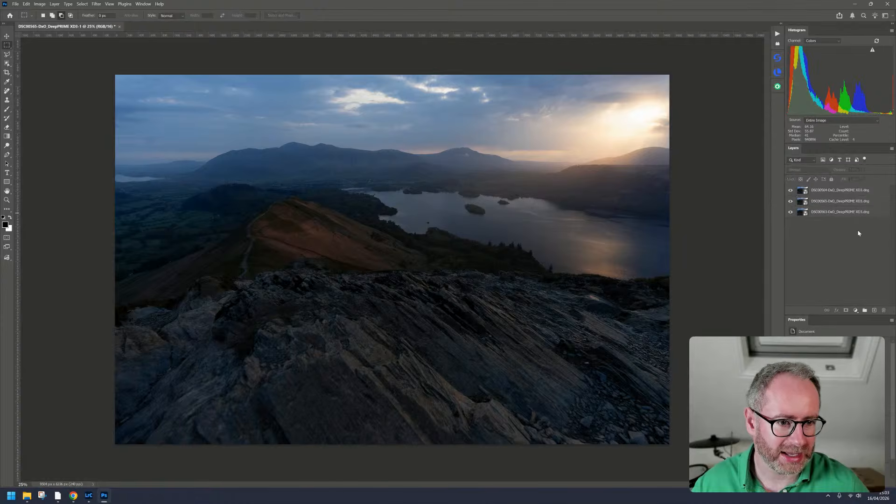
# Switch to Lightroom Classic and open the three selected landscape photos as regular layers in a new Photoshop document
pyautogui.click(89, 495)
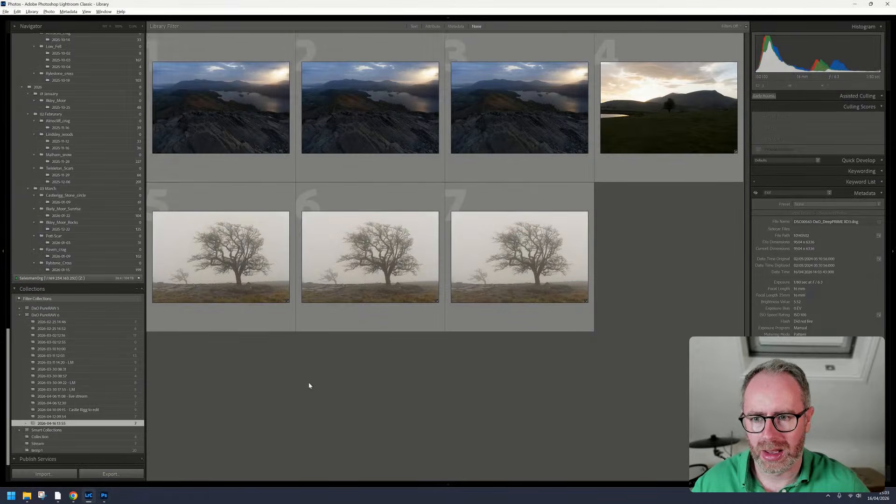
pyautogui.rightClick(521, 131)
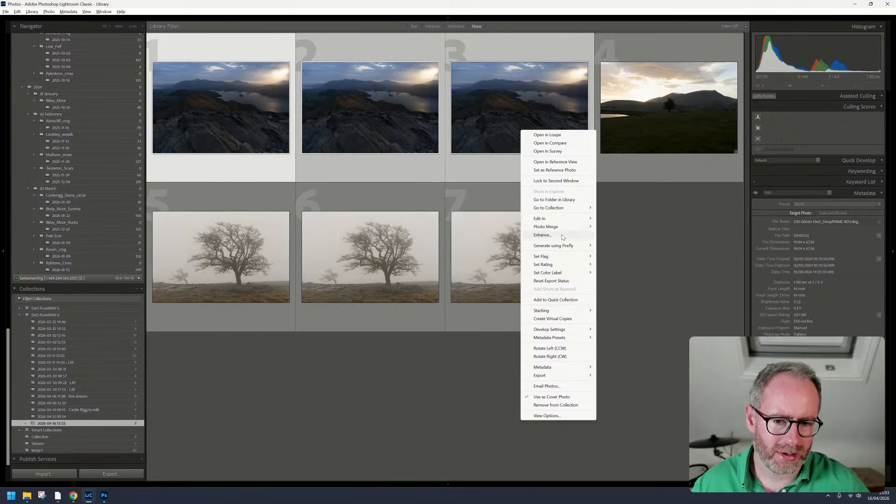
pyautogui.moveTo(569, 218)
pyautogui.click(667, 341)
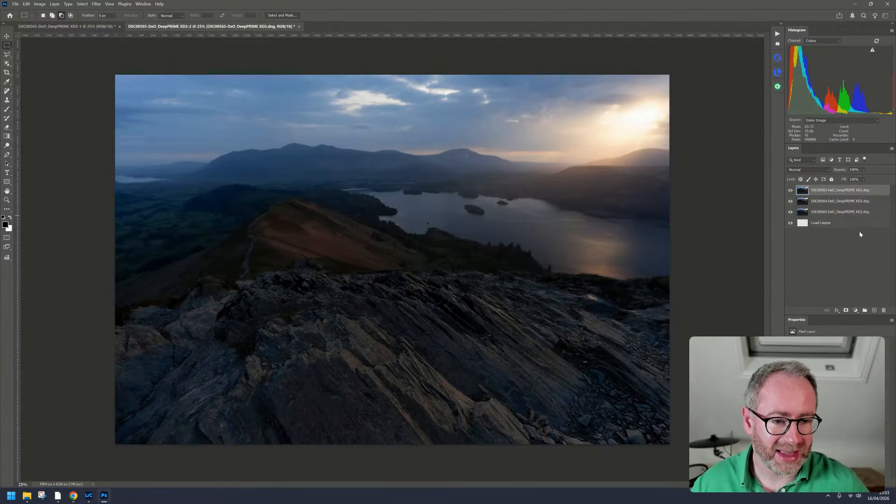
# Isolate the DSC00565 layer and compare it with DSC00564 and DSC00563 by toggling their visibility
pyautogui.keyDown('alt'); pyautogui.click(791, 213); pyautogui.keyUp('alt')
pyautogui.click(790, 213)
pyautogui.click(790, 201)
pyautogui.click(790, 201)
pyautogui.click(790, 191)
pyautogui.click(791, 190)
pyautogui.click(790, 190)
# Move the DSC00563 layer below the other two frames and show DSC00565 and DSC00564 above it
pyautogui.moveTo(826, 191); pyautogui.dragTo(811, 216)
pyautogui.click(790, 202)
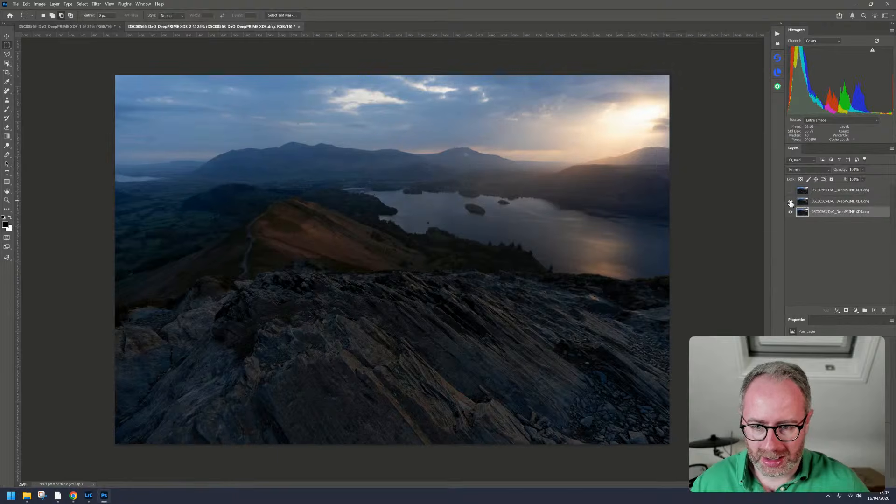
pyautogui.click(790, 190)
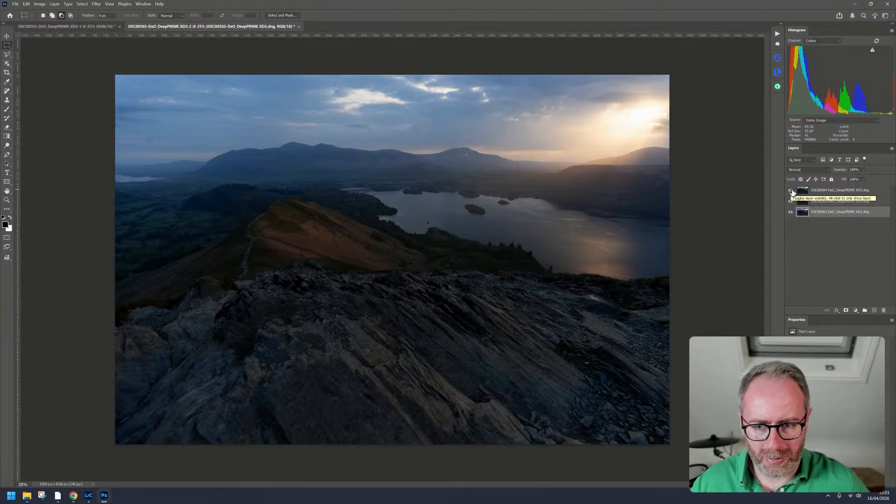
# Place the DSC00564 layer between DSC00565 and DSC00563 and toggle the layers' visibility to compare them
pyautogui.moveTo(819, 190); pyautogui.dragTo(790, 212)
pyautogui.click(790, 190)
pyautogui.click(791, 213)
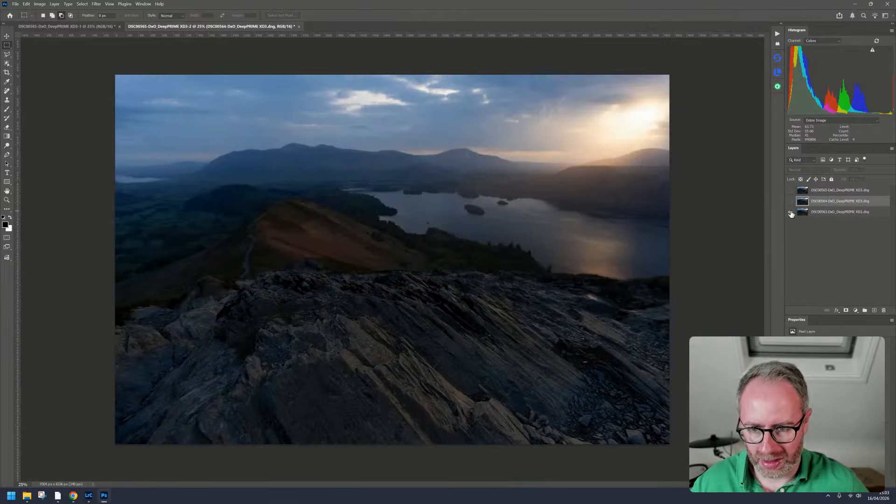
pyautogui.click(790, 201)
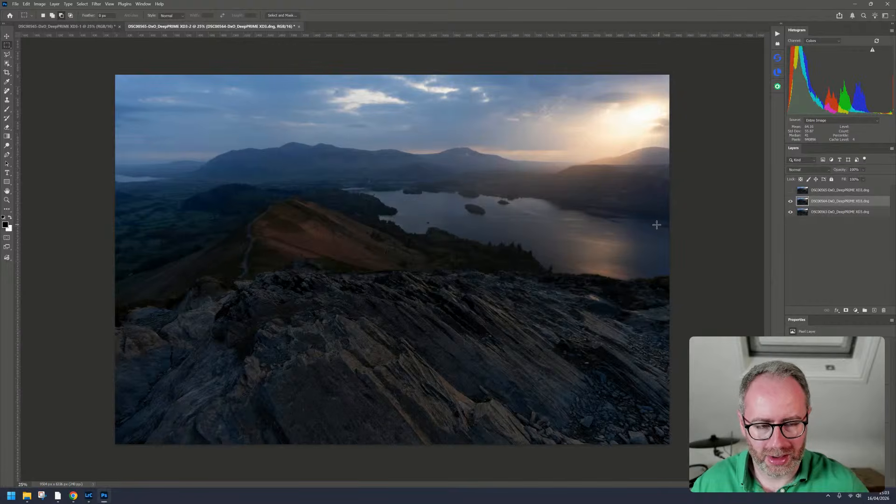
pyautogui.click(789, 190)
pyautogui.click(789, 191)
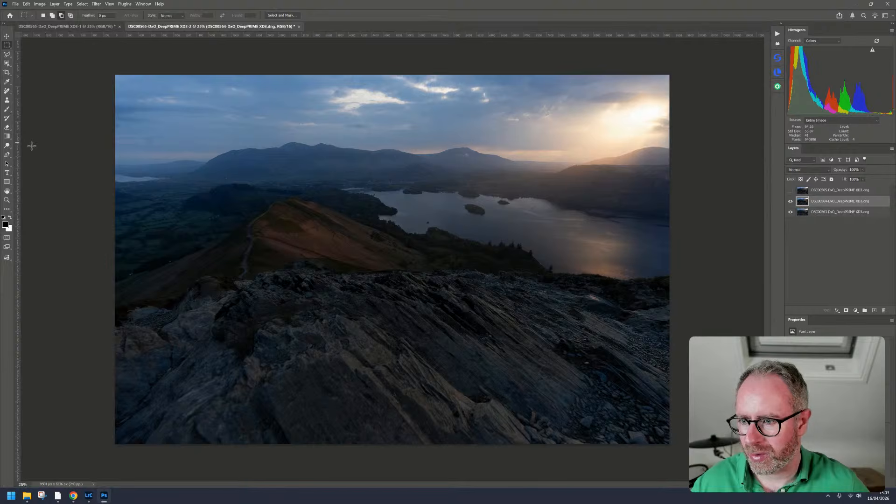
# Examine the brown hill and its path at about 109% zoom, toggling DSC00564 and DSC00565 to compare sharpness
pyautogui.click(7, 200)
pyautogui.keyDown('alt'); pyautogui.click(266, 232); pyautogui.keyUp('alt')
pyautogui.keyDown('alt'); pyautogui.click(266, 232); pyautogui.keyUp('alt')
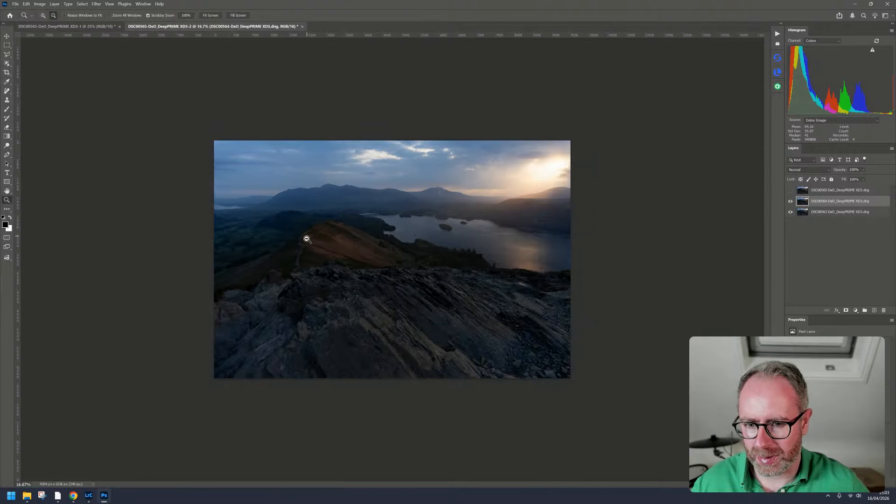
pyautogui.moveTo(329, 247); pyautogui.dragTo(364, 248)
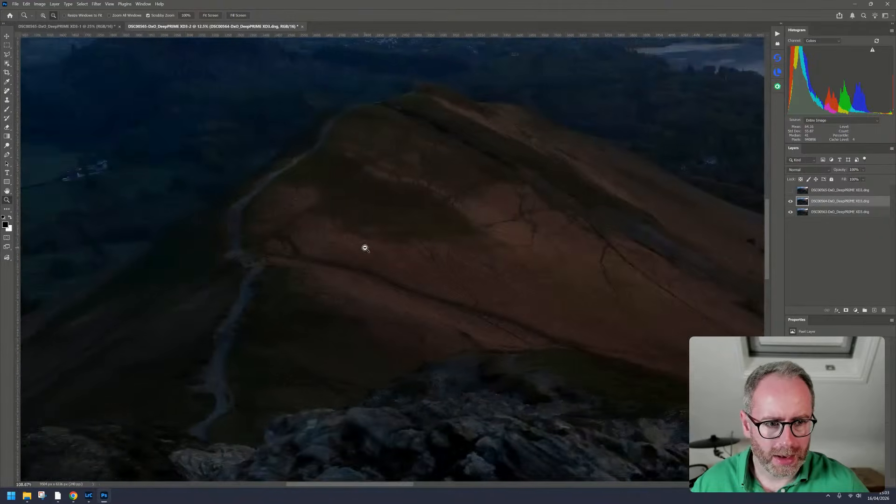
pyautogui.click(790, 201)
pyautogui.click(789, 201)
pyautogui.click(790, 190)
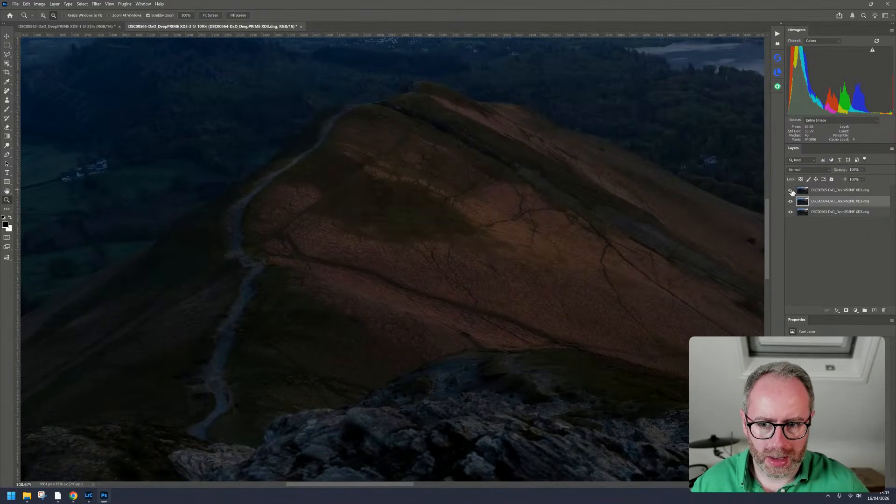
pyautogui.click(790, 190)
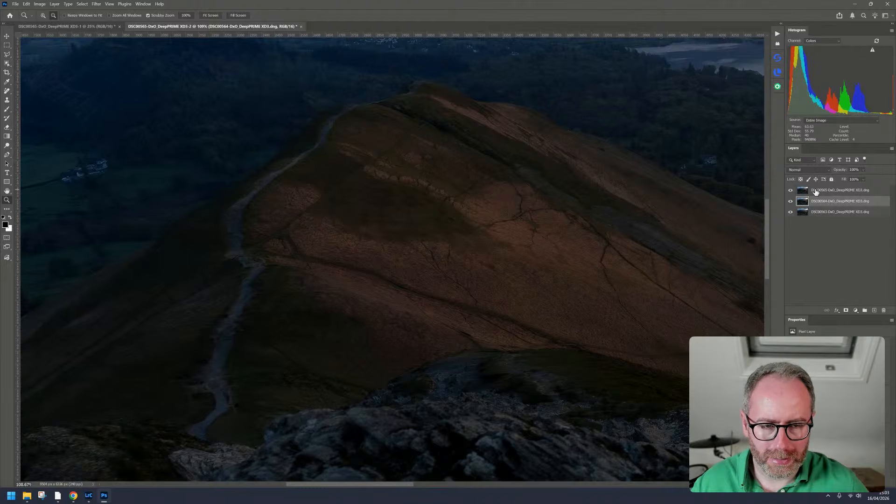
# Examine the distant hills and lake close up, toggling the DSC00565 layer to compare its detail with DSC00564
pyautogui.moveTo(680, 175); pyautogui.dragTo(387, 427)
pyautogui.click(789, 190)
pyautogui.click(790, 190)
pyautogui.moveTo(739, 207); pyautogui.dragTo(450, 230)
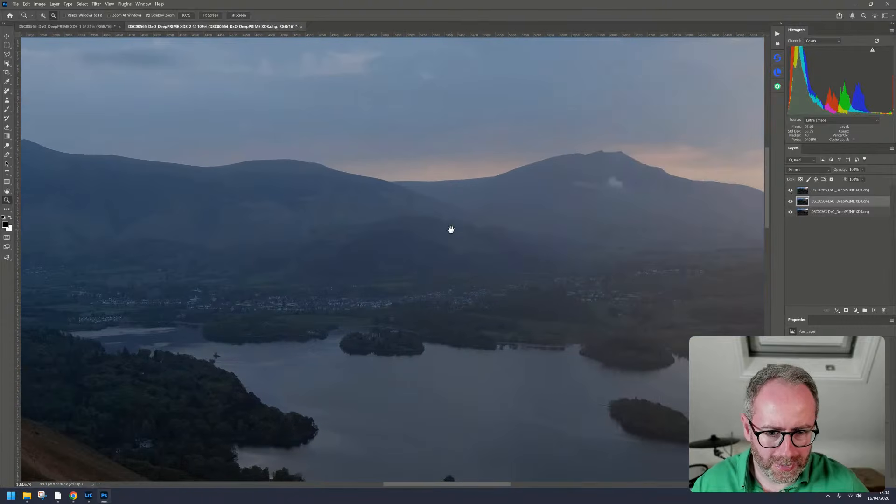
pyautogui.click(789, 191)
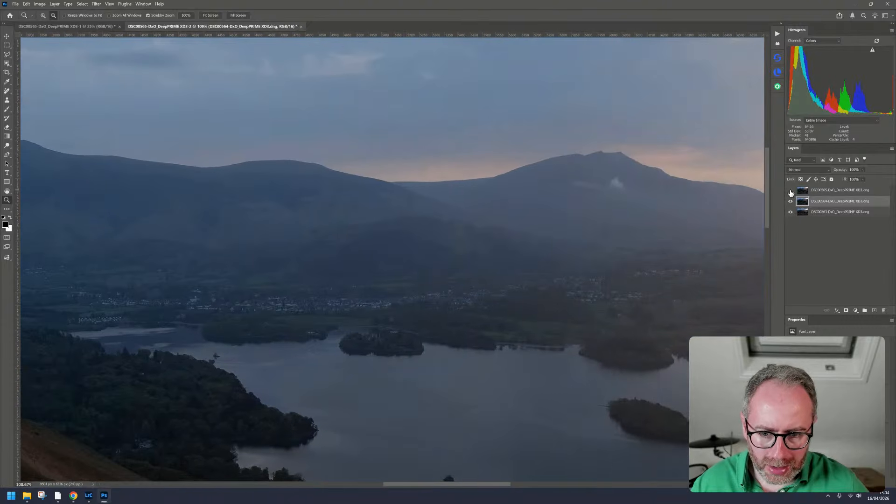
pyautogui.click(790, 191)
pyautogui.click(789, 191)
pyautogui.click(790, 191)
# Hide DSC00564, move DSC00565 beneath it, and compare the foreground rocks with DSC00565 shown and hidden
pyautogui.click(790, 201)
pyautogui.moveTo(812, 194); pyautogui.dragTo(798, 208)
pyautogui.moveTo(493, 270); pyautogui.dragTo(596, 204)
pyautogui.moveTo(436, 359); pyautogui.dragTo(580, 260)
pyautogui.click(790, 201)
pyautogui.click(790, 201)
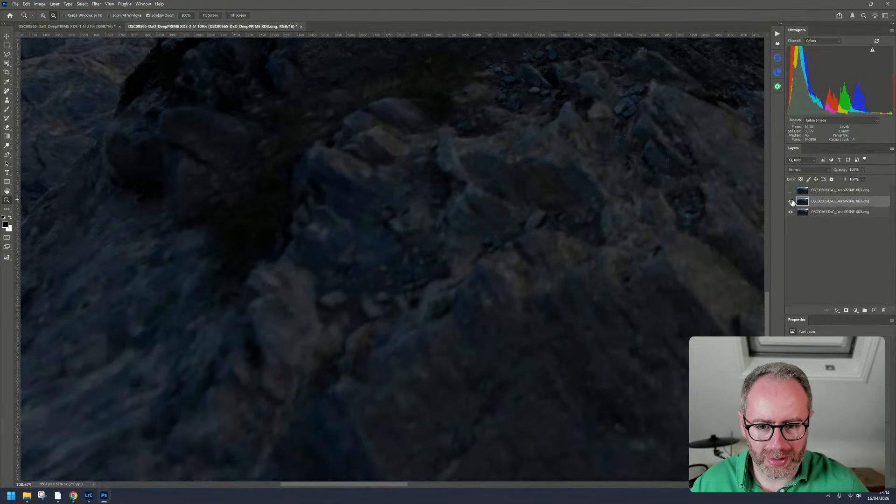
# Check the brown hill with DSC00565 shown, and delete the DSC00564 layer
pyautogui.moveTo(458, 217); pyautogui.dragTo(599, 465)
pyautogui.moveTo(484, 204); pyautogui.dragTo(318, 230)
pyautogui.moveTo(589, 210); pyautogui.dragTo(474, 258)
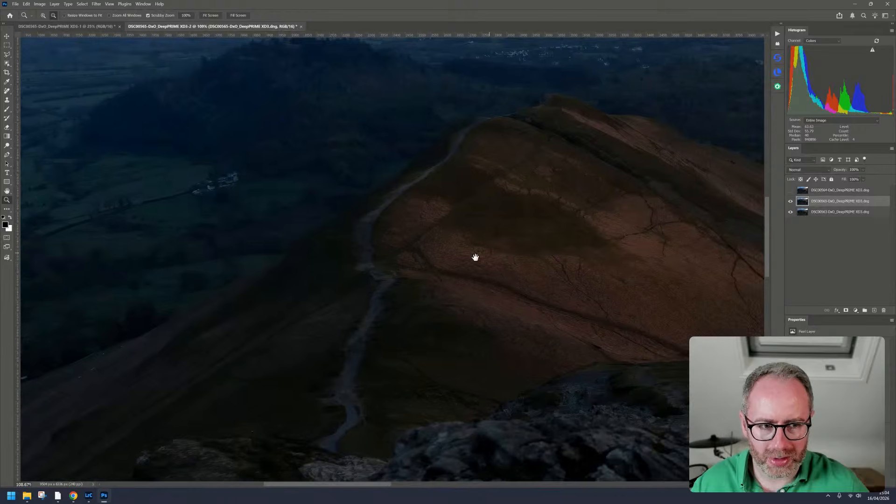
pyautogui.rightClick(819, 190)
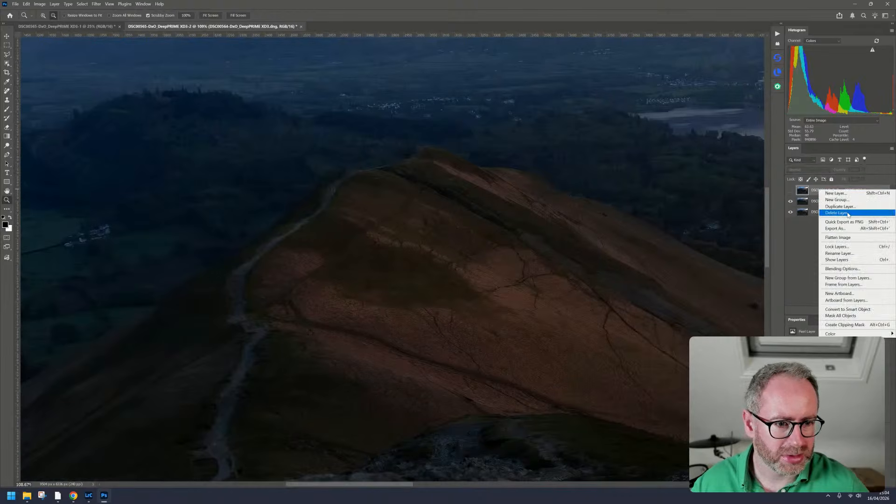
pyautogui.click(833, 208)
# Select both remaining layers, DSC00565 and DSC00563, and auto-align them
pyautogui.keyDown('shift'); pyautogui.click(832, 206); pyautogui.keyUp('shift')
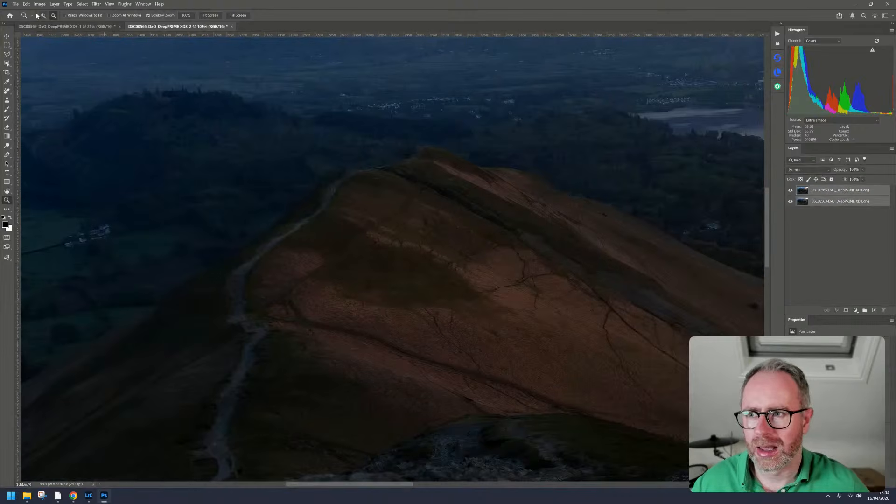
pyautogui.click(26, 4)
pyautogui.click(65, 175)
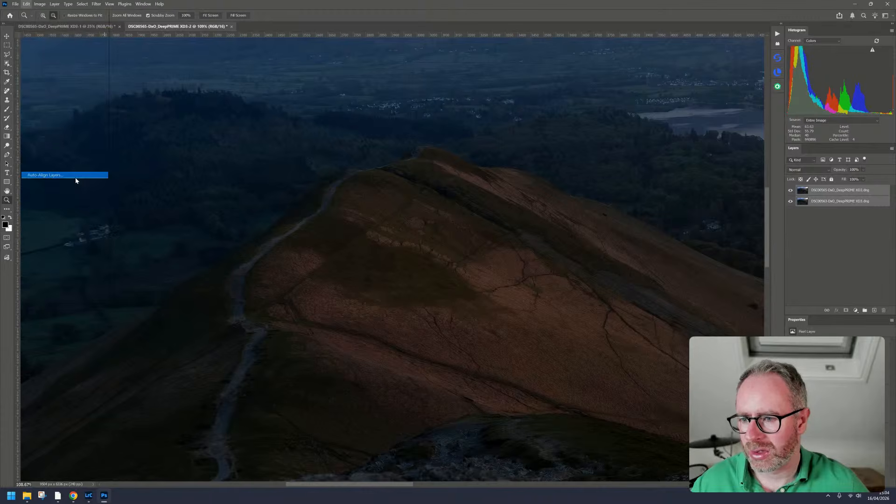
pyautogui.click(327, 114)
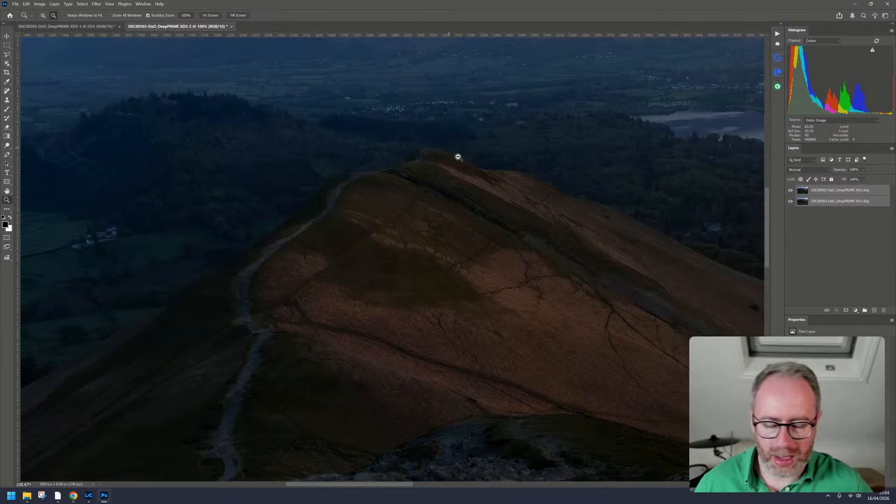
# Auto-blend the aligned DSC00565 and DSC00563 layers so that each receives a layer mask
pyautogui.moveTo(552, 220)
pyautogui.mouseDown()
pyautogui.moveTo(536, 207)
pyautogui.moveTo(537, 217)
pyautogui.mouseUp()
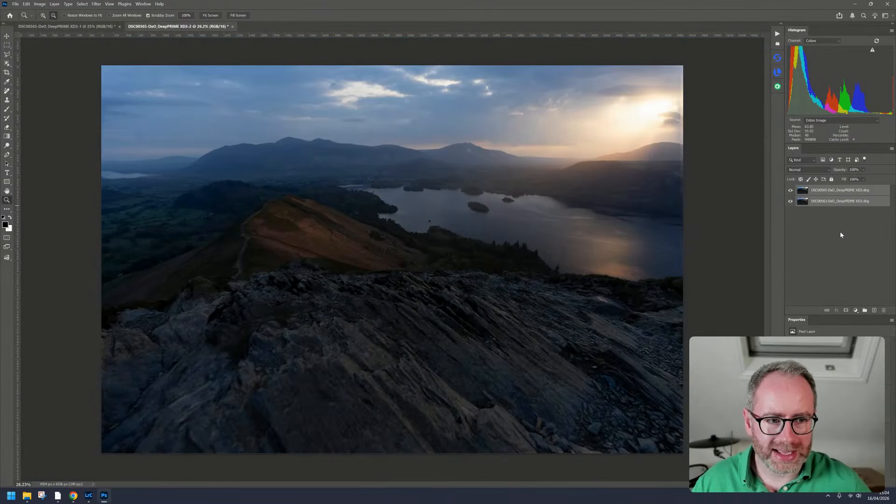
pyautogui.click(841, 202)
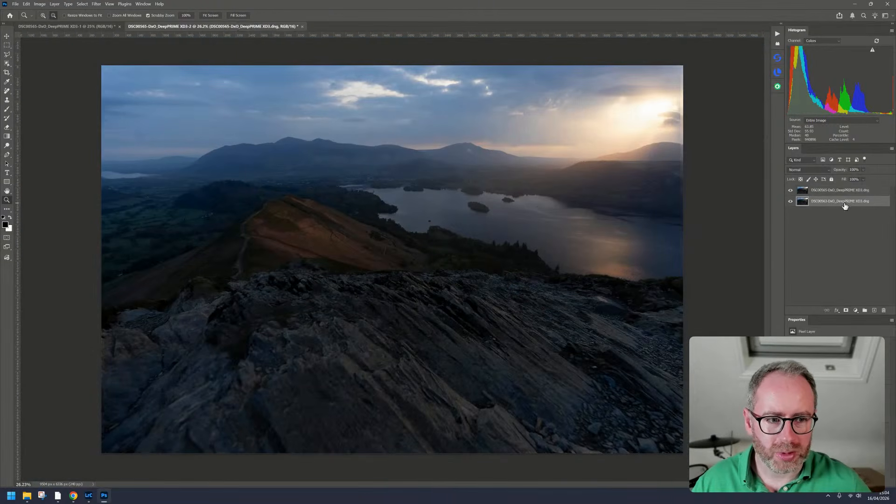
pyautogui.click(26, 4)
pyautogui.click(84, 182)
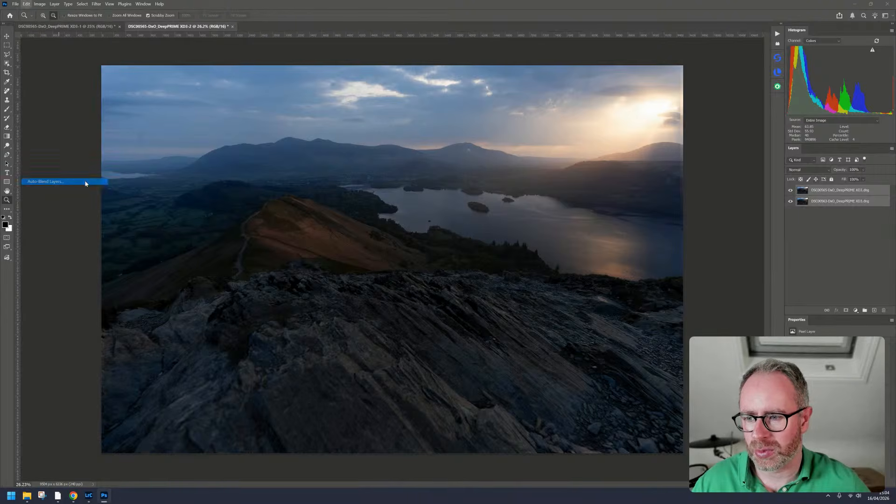
pyautogui.click(366, 94)
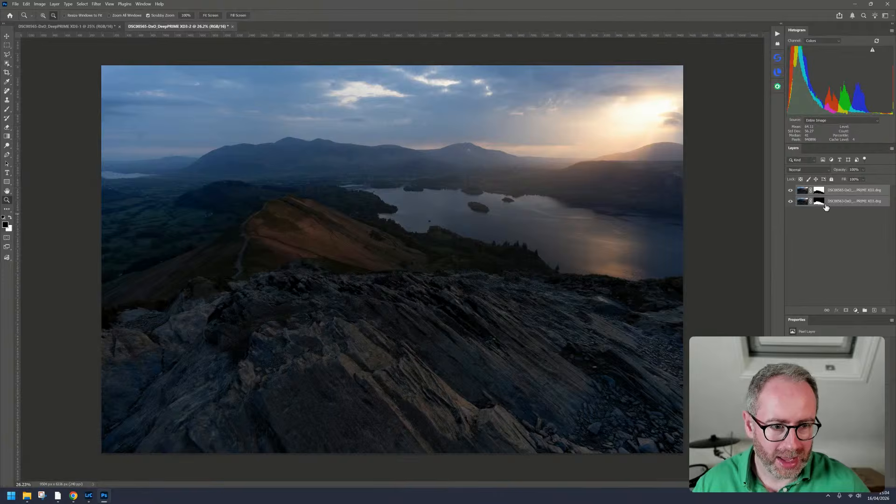
# Display the DSC00563 layer mask and paint its black patches along the image's lower and left edges white at 100% flow
pyautogui.keyDown('alt'); pyautogui.click(821, 204); pyautogui.keyUp('alt')
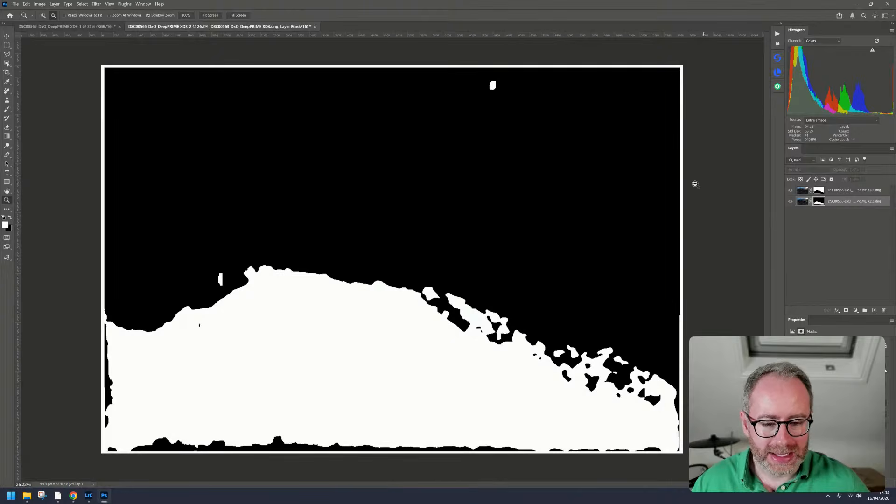
pyautogui.hotkey('ctrl', '+')
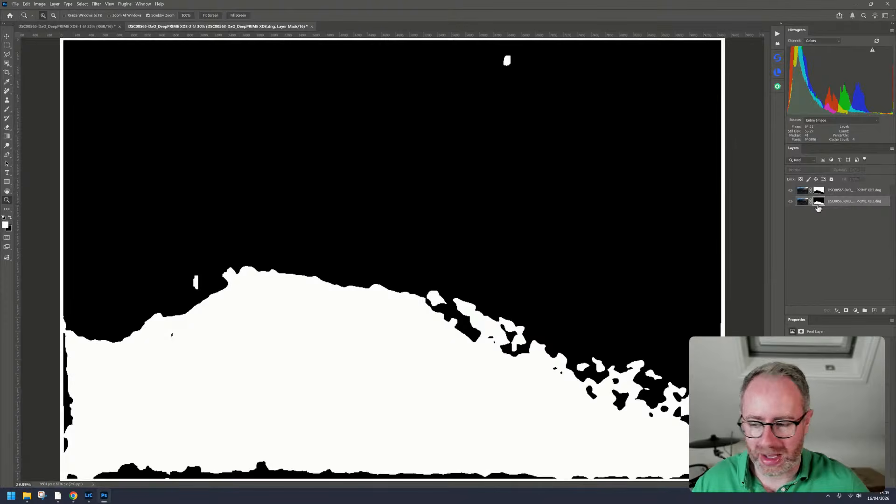
pyautogui.press('b')
pyautogui.moveTo(323, 460); pyautogui.dragTo(252, 468)
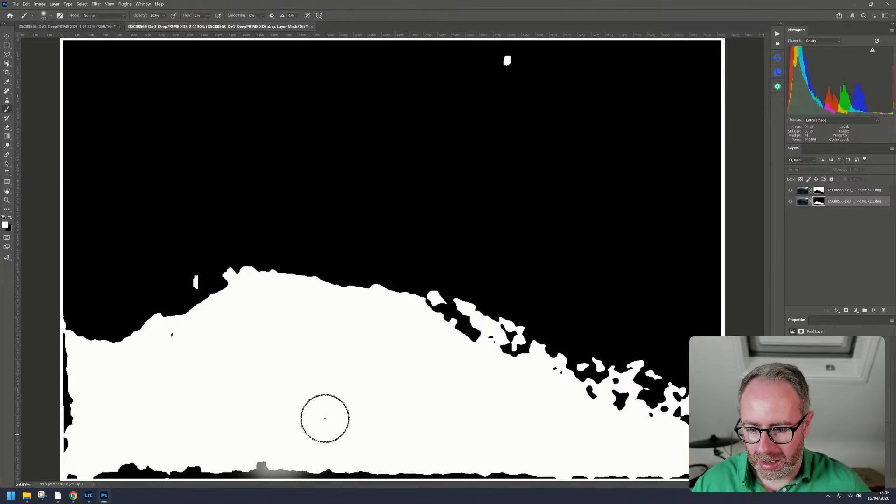
pyautogui.rightClick(390, 377)
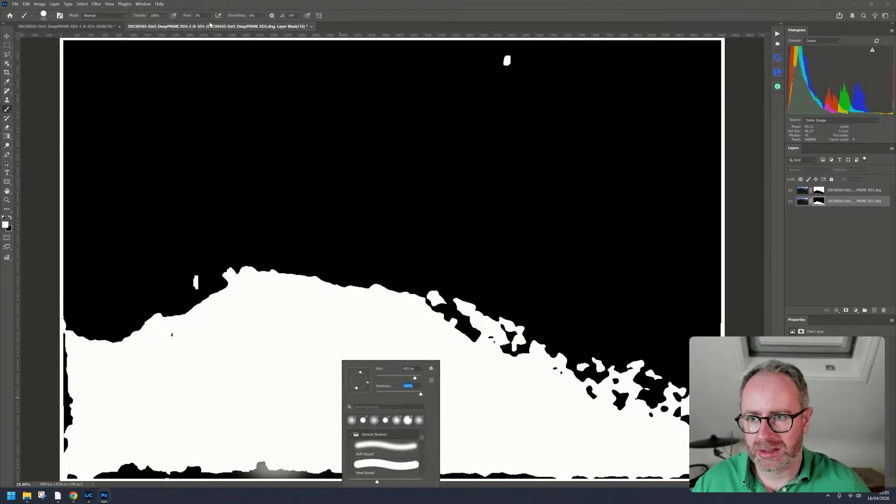
pyautogui.click(208, 16)
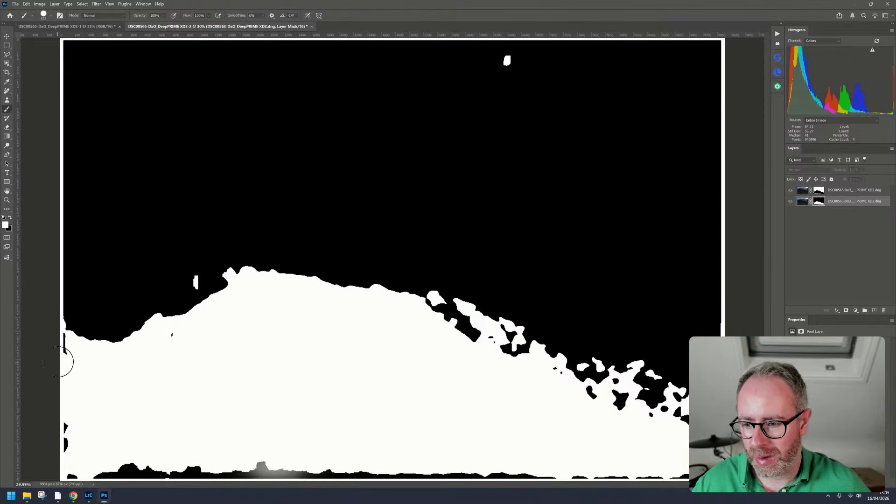
pyautogui.moveTo(111, 469); pyautogui.dragTo(383, 471)
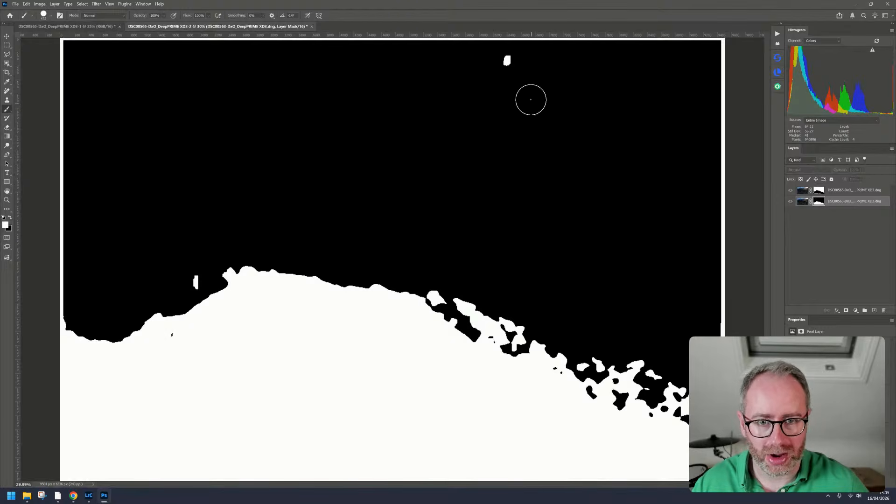
# Paint the stray white spot in the sky area of the DSC00563 layer mask black
pyautogui.press('v')
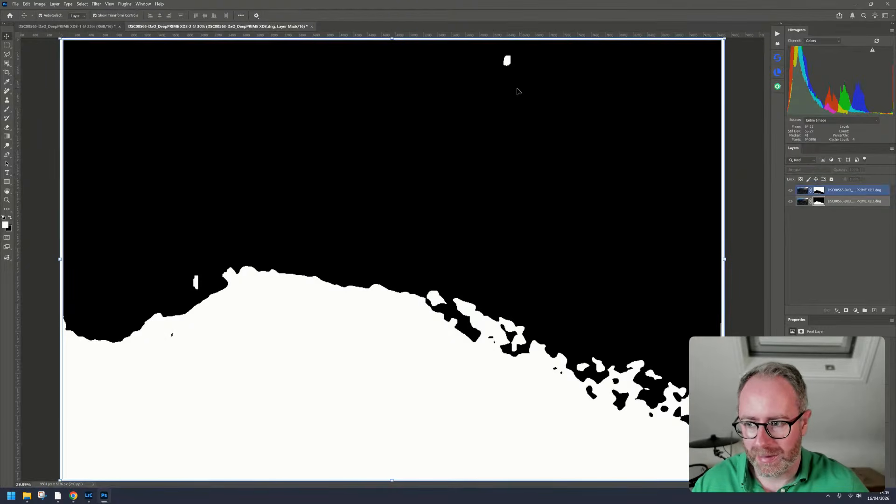
pyautogui.press('b')
pyautogui.press('v')
pyautogui.press('b')
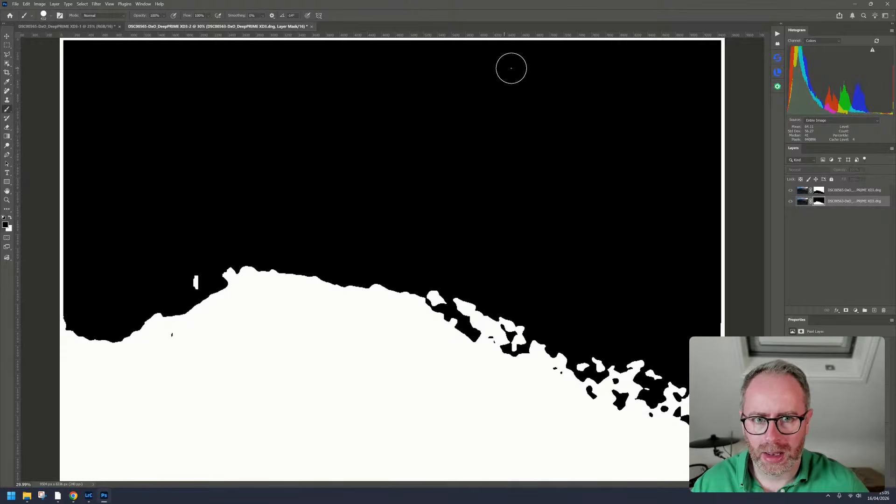
# Paint the matching black spot in the sky of the DSC00565 layer mask white and return to the image view
pyautogui.click(799, 187)
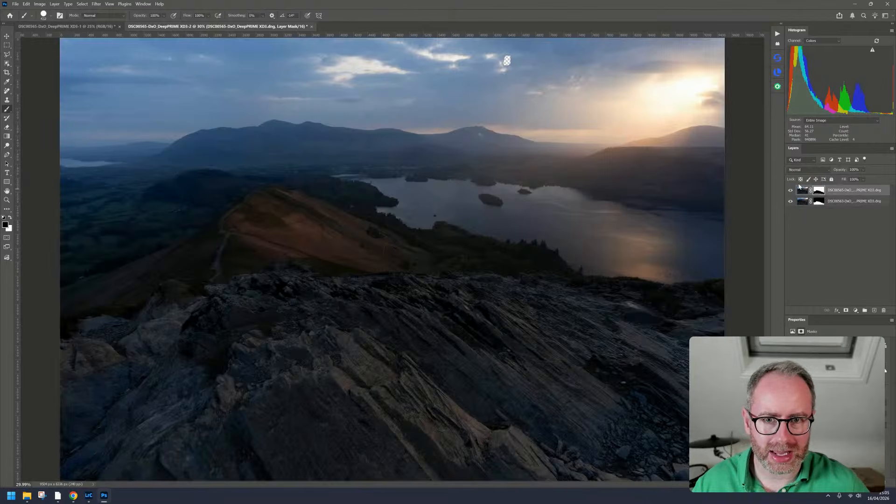
pyautogui.keyDown('alt'); pyautogui.click(820, 191); pyautogui.keyUp('alt')
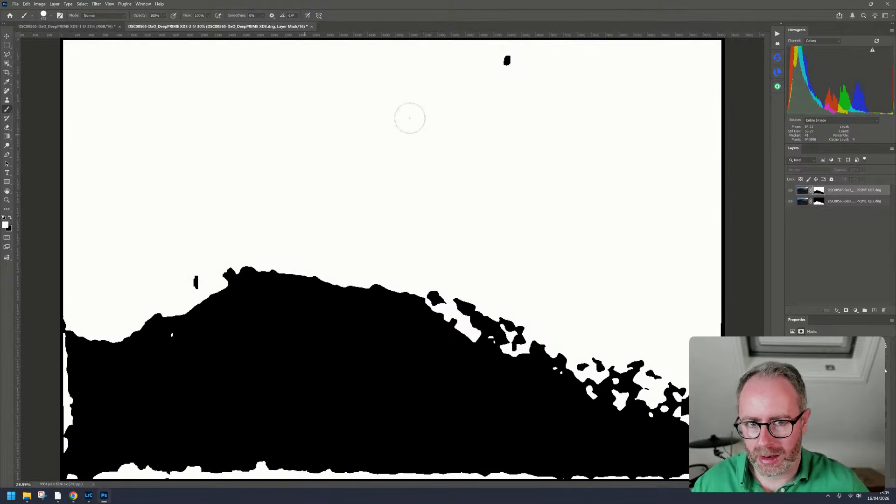
pyautogui.keyDown('alt'); pyautogui.click(815, 192); pyautogui.keyUp('alt')
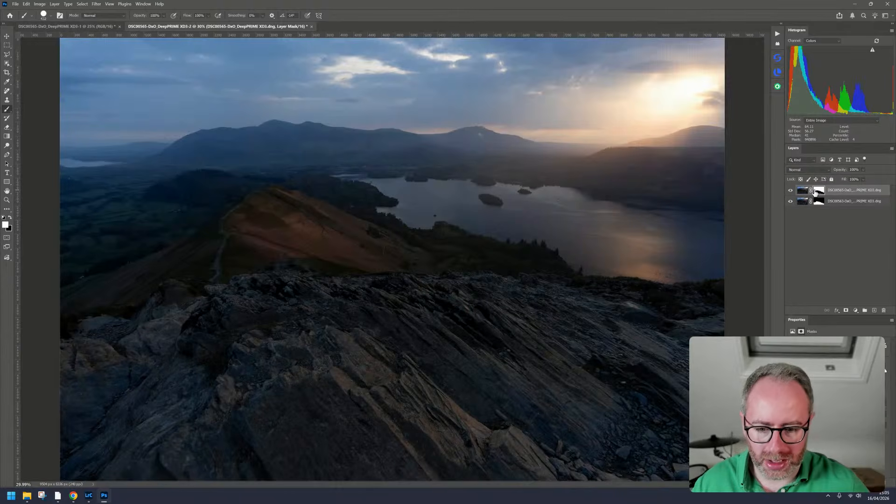
# Inspect the image's lower edge and paint the white patches along the lower and left edges of the DSC00565 mask black
pyautogui.scroll(8, 632, 416)
pyautogui.moveTo(631, 419); pyautogui.dragTo(704, 195)
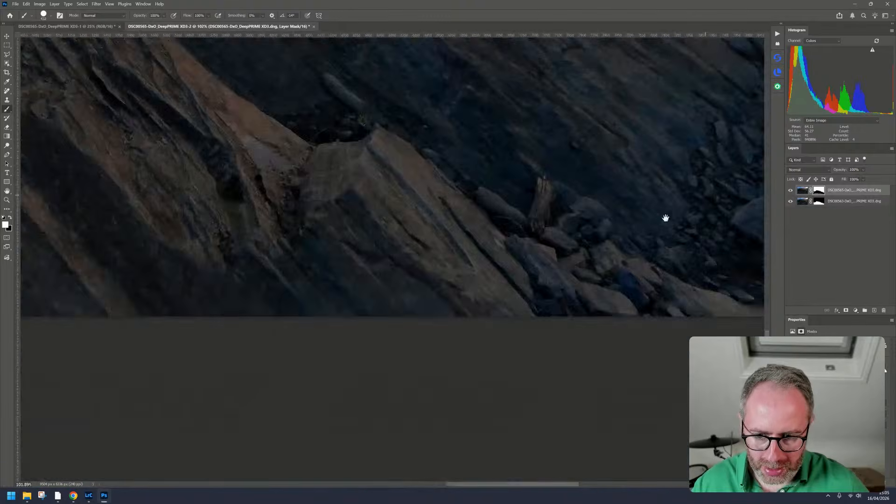
pyautogui.moveTo(481, 275); pyautogui.dragTo(468, 361)
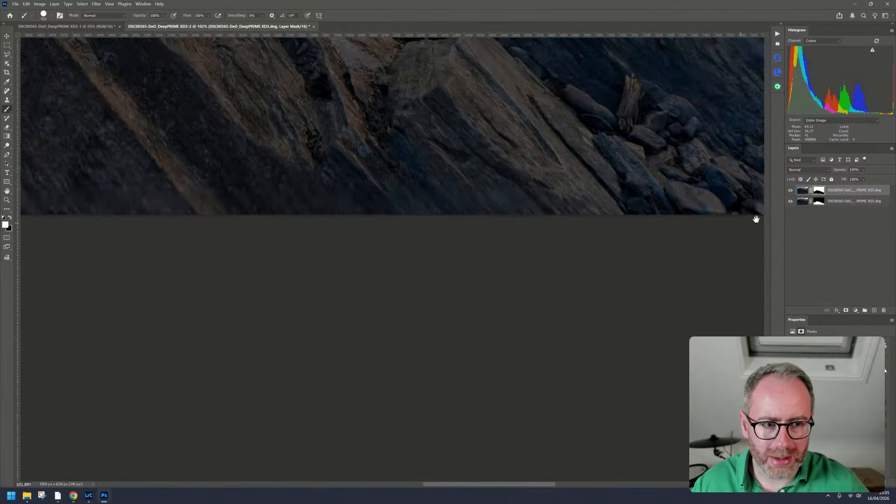
pyautogui.keyDown('alt'); pyautogui.click(818, 194); pyautogui.keyUp('alt')
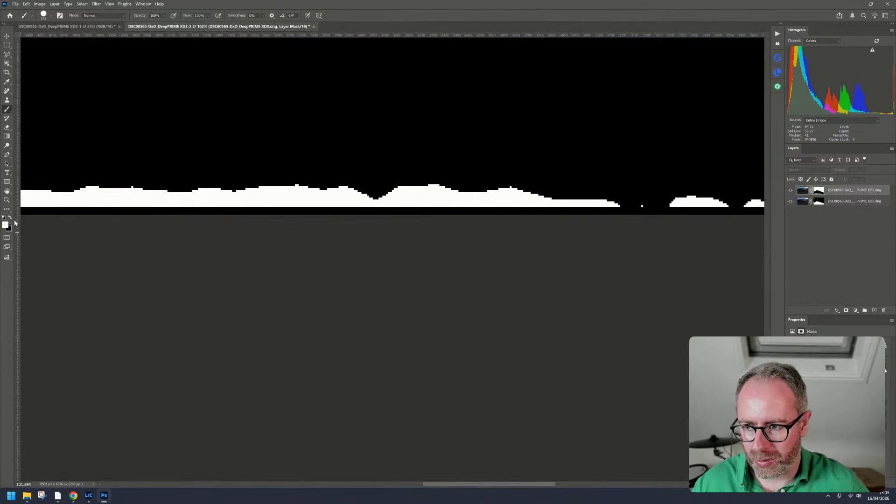
pyautogui.scroll(-6, 210, 245)
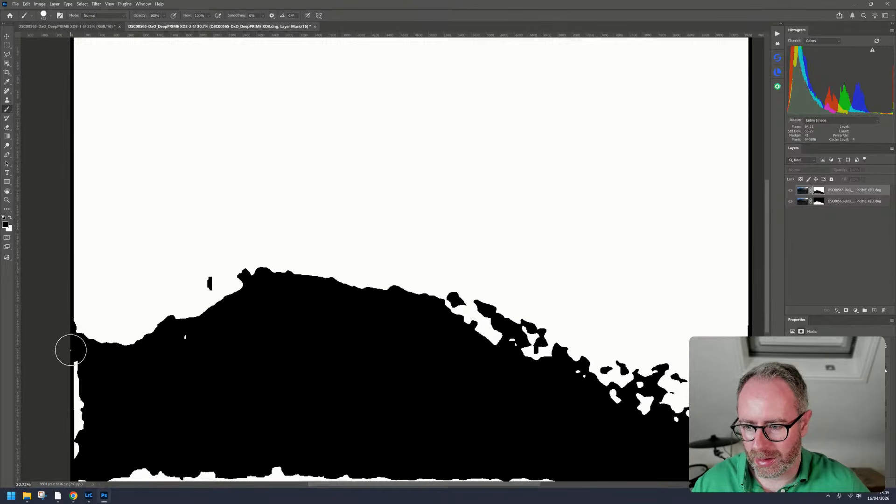
pyautogui.scroll(-2, 183, 376)
pyautogui.moveTo(188, 451)
pyautogui.mouseDown()
pyautogui.moveTo(297, 438)
pyautogui.moveTo(454, 451)
pyautogui.mouseUp()
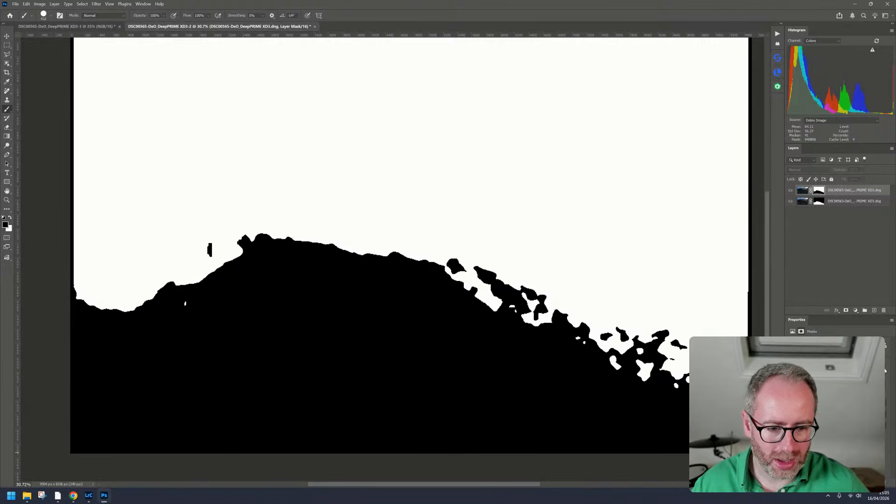
pyautogui.keyDown('alt'); pyautogui.click(822, 194); pyautogui.keyUp('alt')
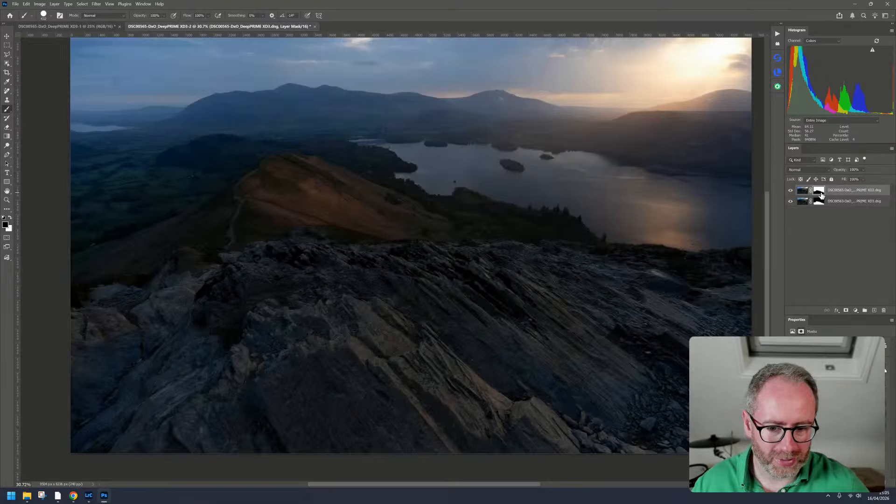
# Examine the blend along the rocky ridge against the hill and path at up to about 306% zoom
pyautogui.scroll(-3, 633, 247)
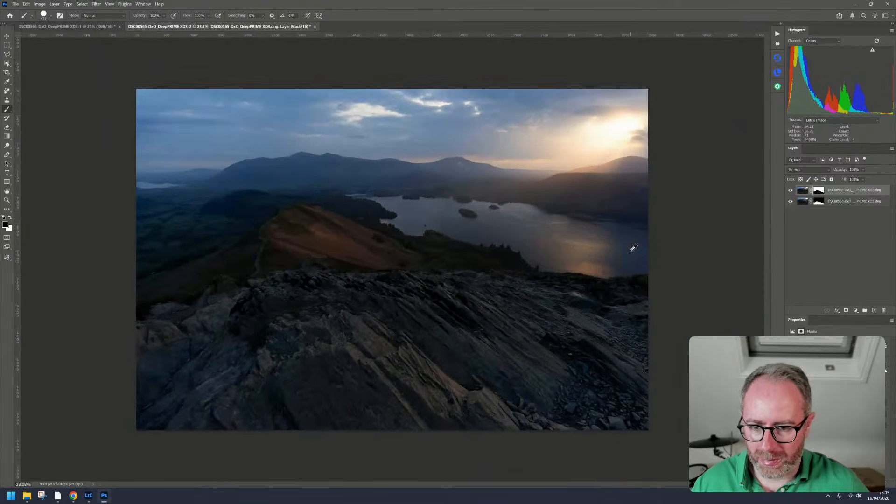
pyautogui.scroll(15, 392, 261)
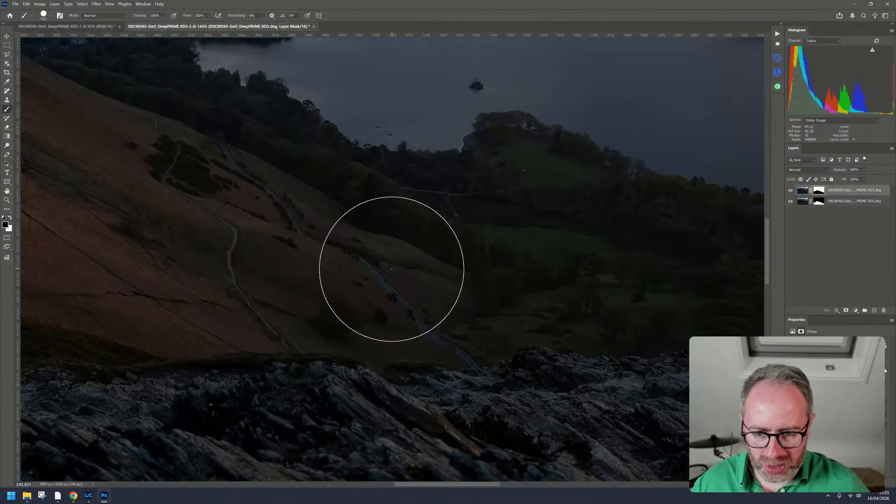
pyautogui.moveTo(365, 340); pyautogui.dragTo(616, 243)
pyautogui.moveTo(468, 342); pyautogui.dragTo(534, 375)
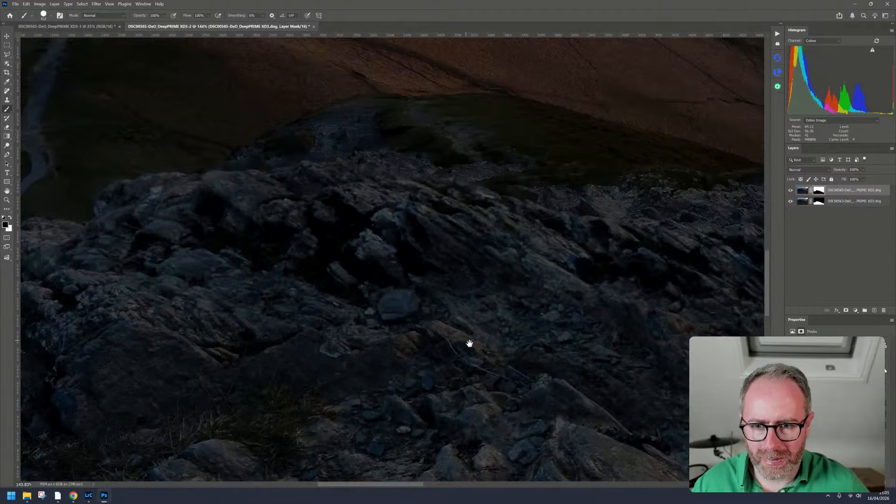
pyautogui.scroll(6, 396, 175)
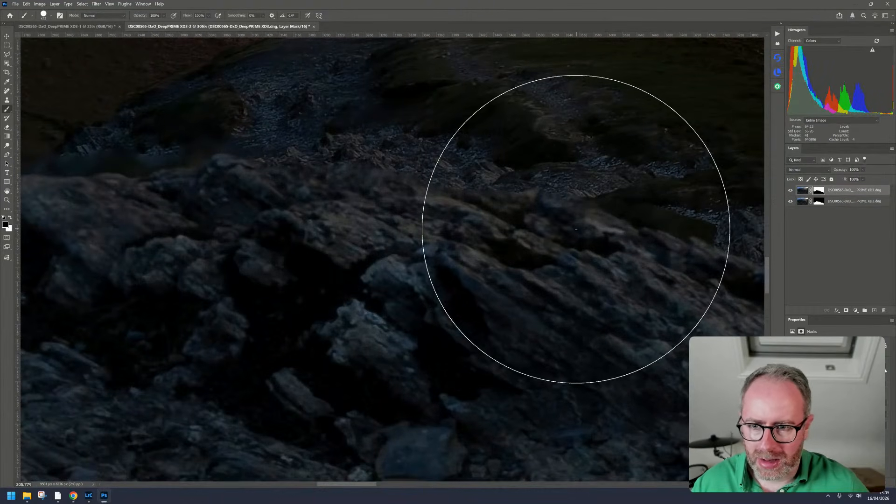
pyautogui.moveTo(321, 270); pyautogui.dragTo(424, 256)
pyautogui.moveTo(357, 285); pyautogui.dragTo(570, 224)
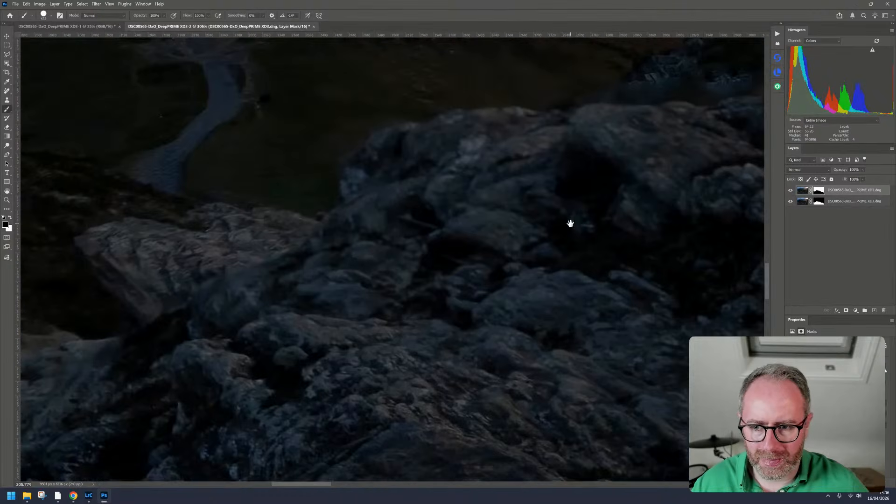
pyautogui.moveTo(369, 277); pyautogui.dragTo(694, 156)
pyautogui.moveTo(410, 285); pyautogui.dragTo(658, 146)
pyautogui.moveTo(375, 251); pyautogui.dragTo(299, 280)
pyautogui.moveTo(625, 202); pyautogui.dragTo(304, 314)
pyautogui.moveTo(575, 232)
pyautogui.mouseDown()
pyautogui.moveTo(457, 298)
pyautogui.moveTo(443, 322)
pyautogui.mouseUp()
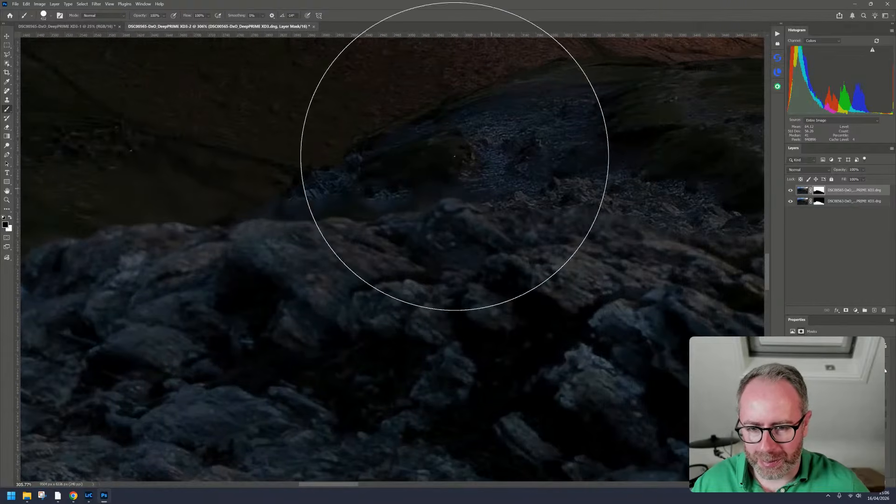
# Check the DSC00565 layer mask and delete the layer mask of DSC00563
pyautogui.keyDown('alt'); pyautogui.click(819, 192); pyautogui.keyUp('alt')
pyautogui.keyDown('alt'); pyautogui.click(820, 192); pyautogui.keyUp('alt')
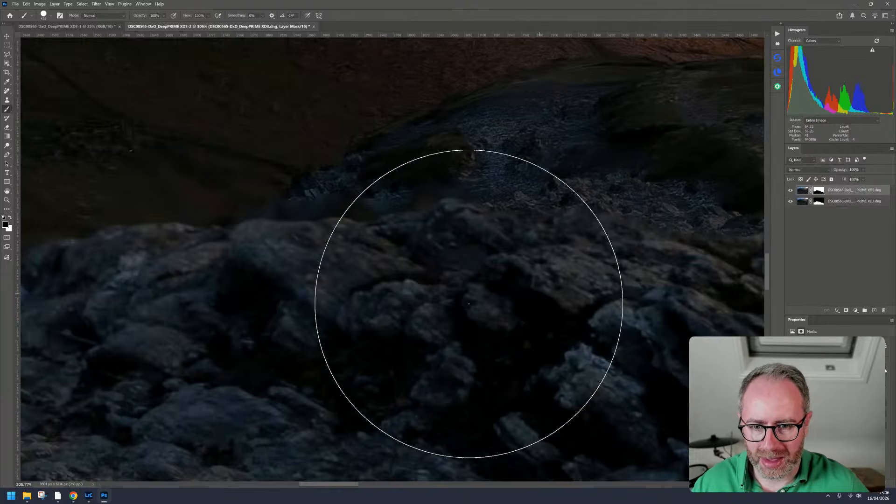
pyautogui.rightClick(819, 201)
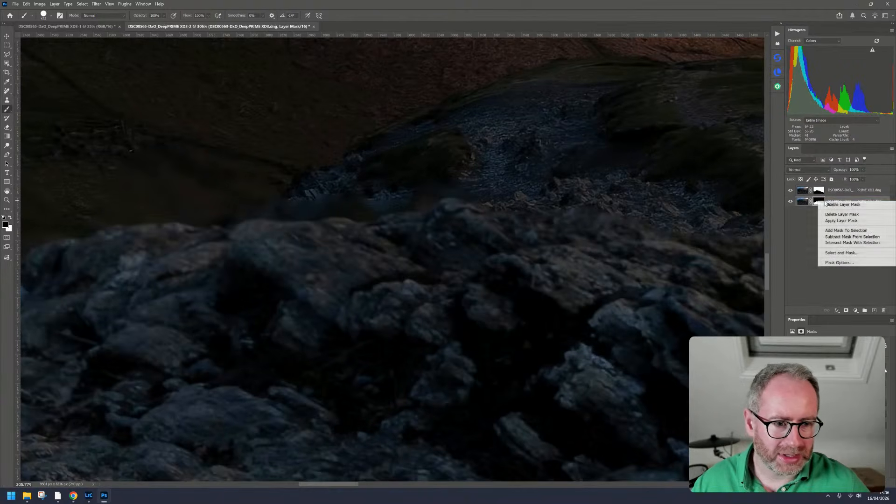
pyautogui.click(861, 215)
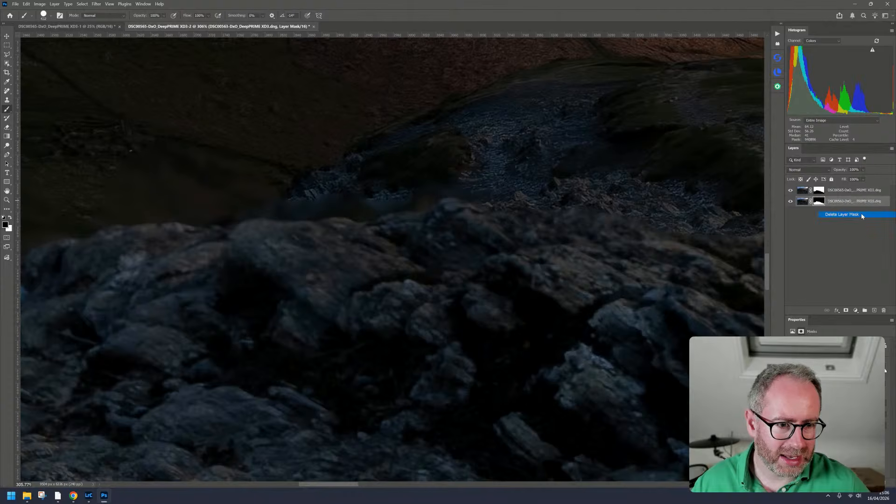
# Replace the DSC00565 layer mask with a fresh white one and paint black over the crest of the rocky ridge below the path
pyautogui.rightClick(820, 190)
pyautogui.click(843, 206)
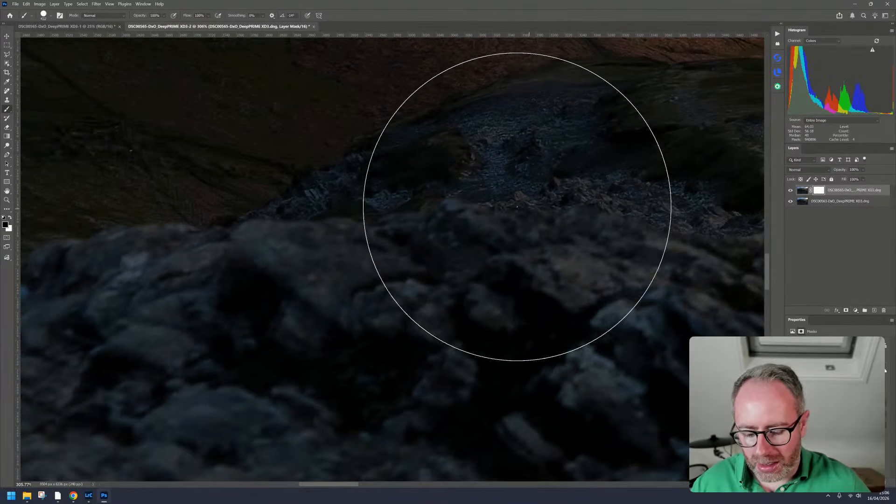
pyautogui.moveTo(365, 382)
pyautogui.mouseDown()
pyautogui.moveTo(343, 377)
pyautogui.moveTo(405, 383)
pyautogui.moveTo(451, 355)
pyautogui.moveTo(475, 370)
pyautogui.moveTo(544, 370)
pyautogui.moveTo(584, 382)
pyautogui.moveTo(615, 407)
pyautogui.moveTo(272, 377)
pyautogui.moveTo(349, 402)
pyautogui.moveTo(520, 410)
pyautogui.mouseUp()
pyautogui.scroll(-3, 583, 407)
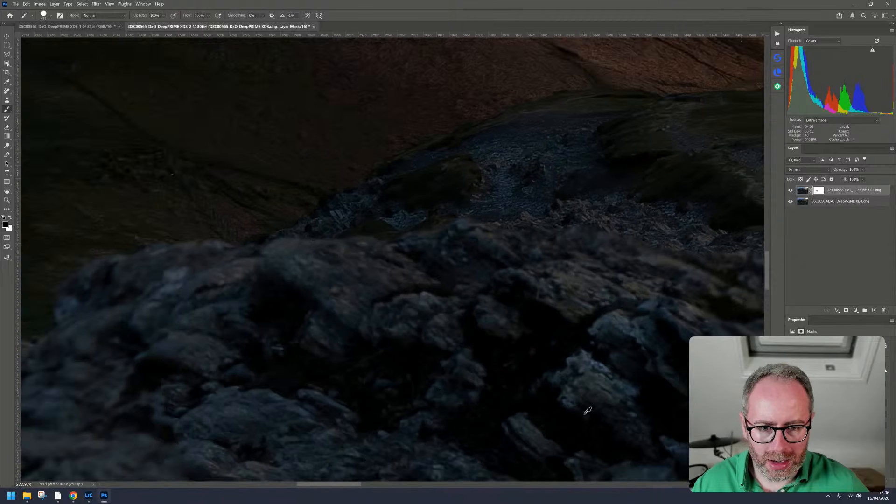
pyautogui.keyDown('alt'); pyautogui.click(820, 193); pyautogui.keyUp('alt')
pyautogui.keyDown('alt'); pyautogui.click(821, 194); pyautogui.keyUp('alt')
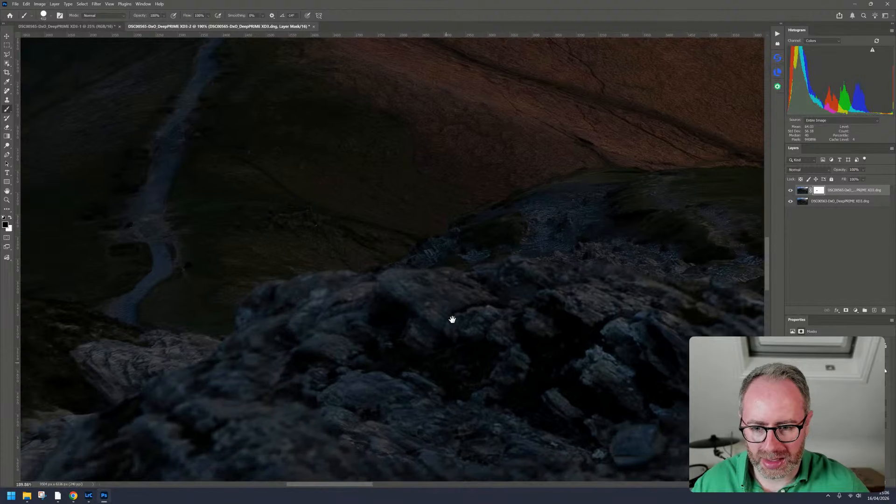
# Extend the black mask painting down the dark rocks and across the boulders to the image's left edge
pyautogui.moveTo(446, 362); pyautogui.dragTo(476, 217)
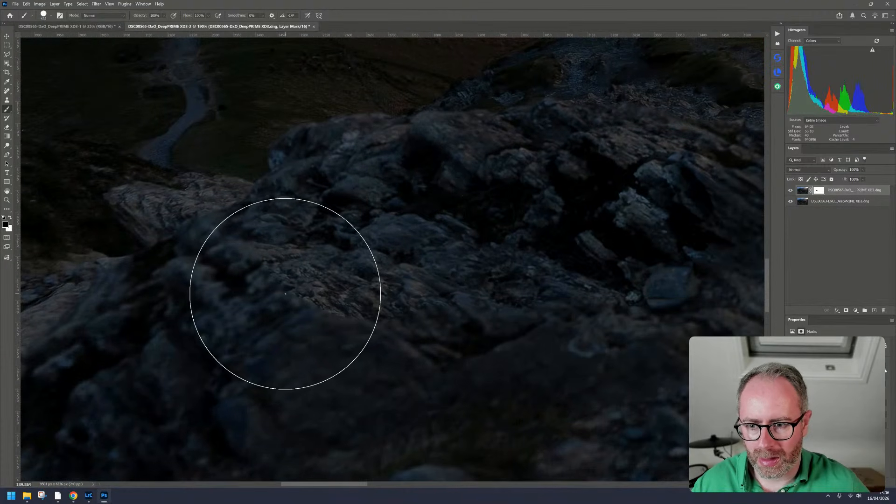
pyautogui.moveTo(290, 372); pyautogui.dragTo(508, 211)
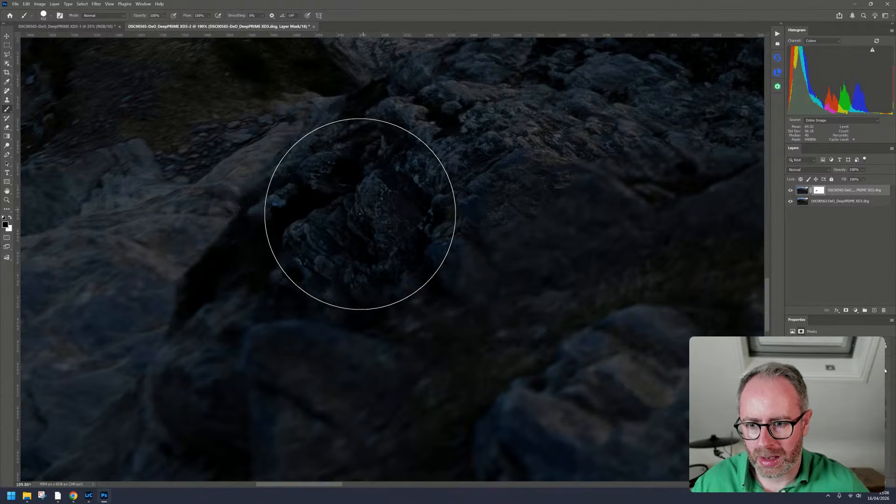
pyautogui.moveTo(328, 240)
pyautogui.mouseDown()
pyautogui.moveTo(274, 306)
pyautogui.moveTo(253, 349)
pyautogui.moveTo(273, 384)
pyautogui.moveTo(201, 383)
pyautogui.moveTo(73, 411)
pyautogui.moveTo(120, 387)
pyautogui.moveTo(111, 379)
pyautogui.moveTo(192, 384)
pyautogui.moveTo(200, 372)
pyautogui.moveTo(49, 366)
pyautogui.mouseUp()
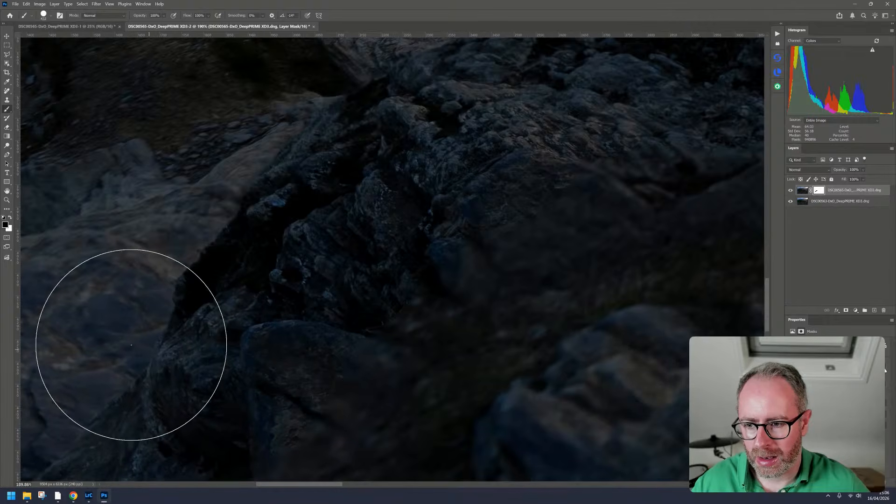
pyautogui.scroll(-5, 366, 371)
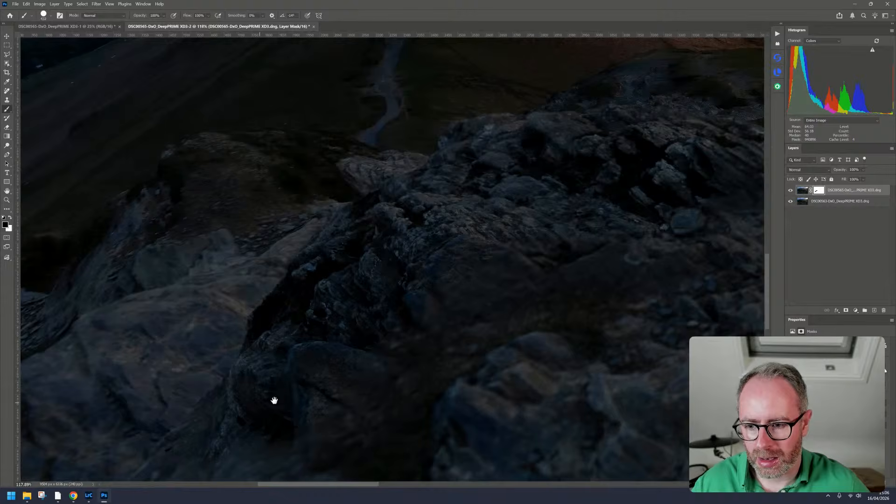
pyautogui.moveTo(260, 398); pyautogui.dragTo(618, 216)
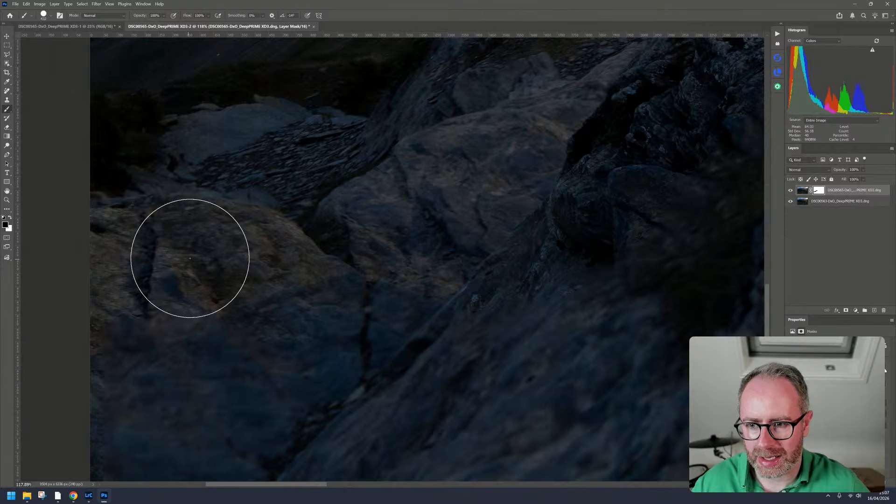
pyautogui.moveTo(271, 289)
pyautogui.mouseDown()
pyautogui.moveTo(278, 270)
pyautogui.moveTo(196, 244)
pyautogui.moveTo(196, 260)
pyautogui.moveTo(122, 262)
pyautogui.moveTo(100, 252)
pyautogui.moveTo(127, 304)
pyautogui.mouseUp()
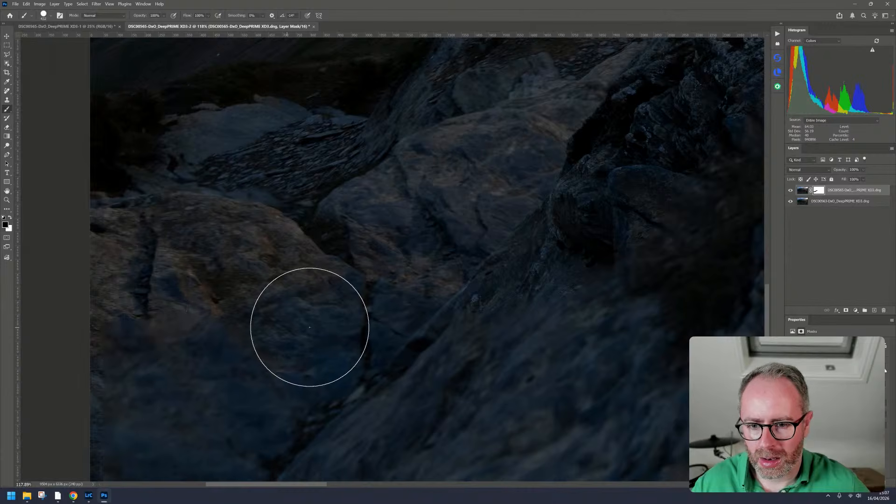
# Paint the DSC00565 mask black over the blurred rocks and stony slope between the central ridge and the slanted slabs
pyautogui.scroll(-5, 466, 348)
pyautogui.moveTo(546, 308); pyautogui.dragTo(280, 359)
pyautogui.moveTo(559, 301); pyautogui.dragTo(428, 304)
pyautogui.scroll(4, 429, 303)
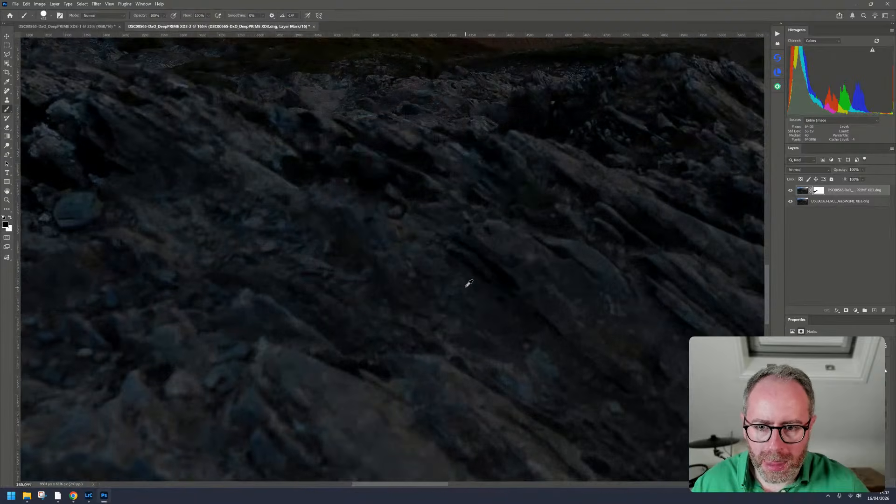
pyautogui.moveTo(295, 195)
pyautogui.mouseDown()
pyautogui.moveTo(350, 186)
pyautogui.moveTo(362, 236)
pyautogui.mouseUp()
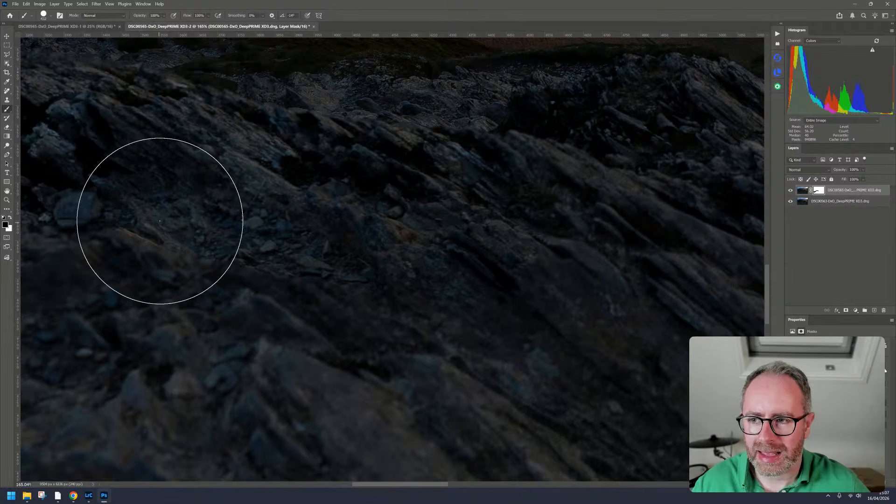
pyautogui.moveTo(166, 216); pyautogui.dragTo(372, 323)
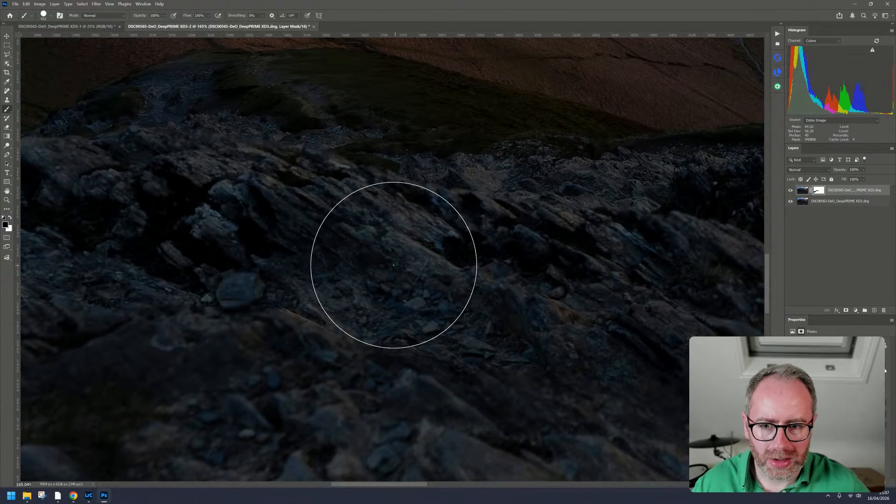
pyautogui.scroll(-4, 542, 341)
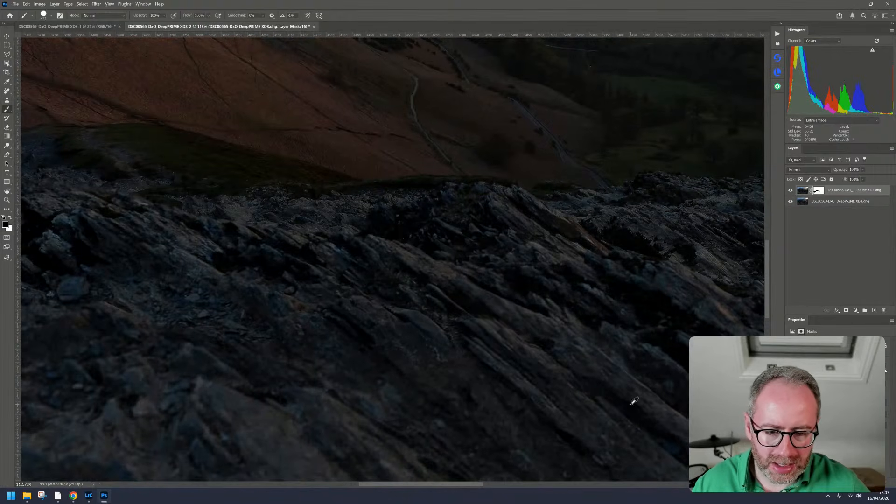
# Continue painting the mask black across the slanted slabs and down to the pebbles near the image's right edge
pyautogui.scroll(-3, 632, 405)
pyautogui.moveTo(634, 404); pyautogui.dragTo(386, 268)
pyautogui.moveTo(406, 227); pyautogui.dragTo(557, 275)
pyautogui.scroll(2, 599, 282)
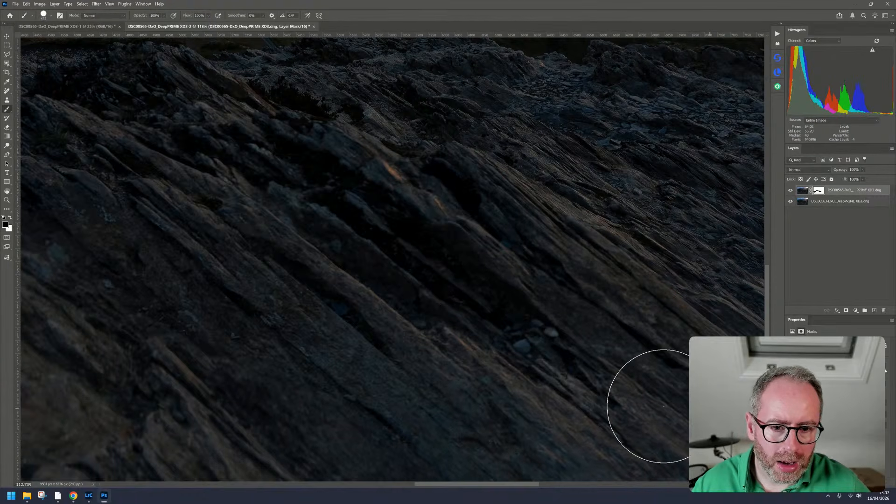
pyautogui.scroll(-2, 614, 408)
pyautogui.scroll(-2, 626, 393)
pyautogui.moveTo(626, 393); pyautogui.dragTo(488, 304)
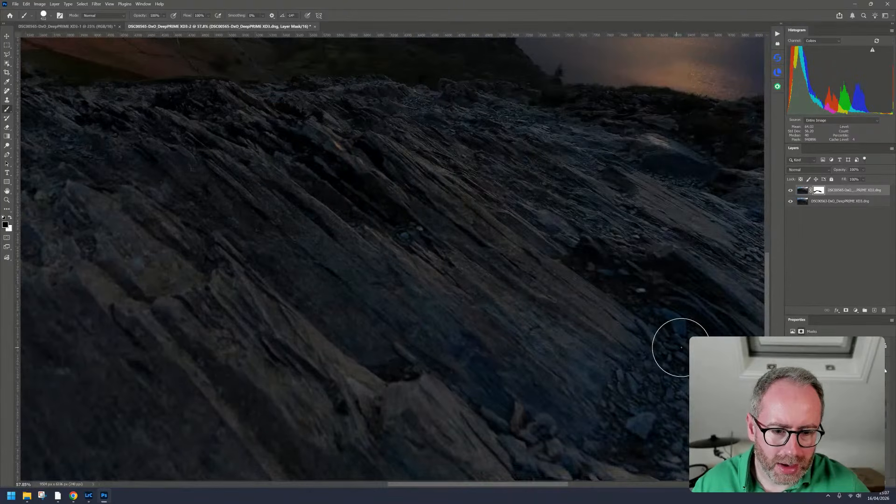
pyautogui.scroll(3, 745, 336)
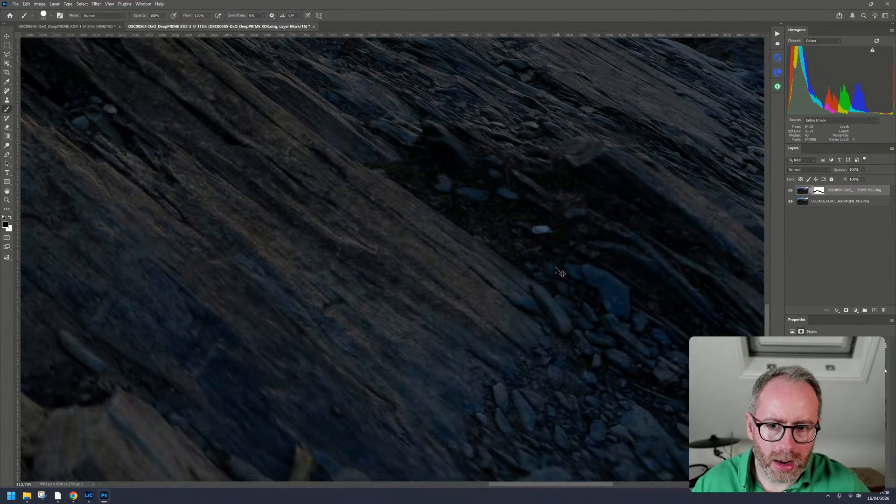
pyautogui.scroll(-3, 634, 354)
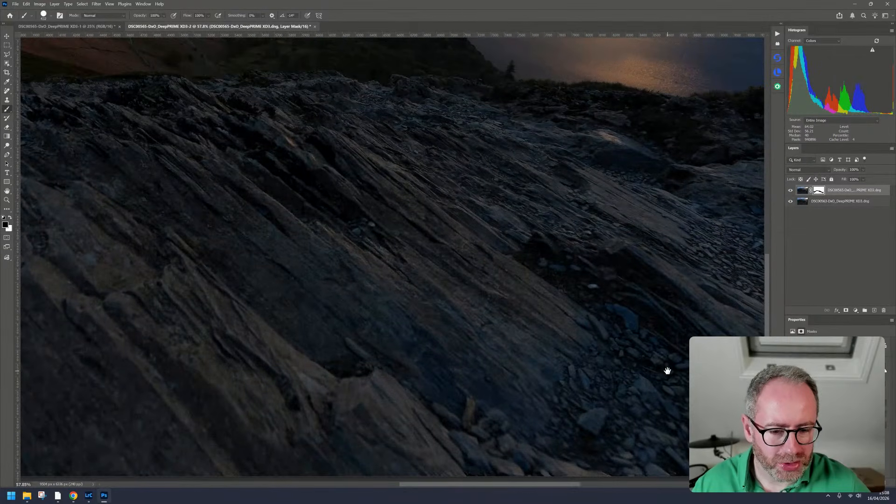
# Enlarge the brush and paint the mask black over the large foreground slabs along the image's lower edge
pyautogui.scroll(-1, 665, 371)
pyautogui.rightClick(659, 368)
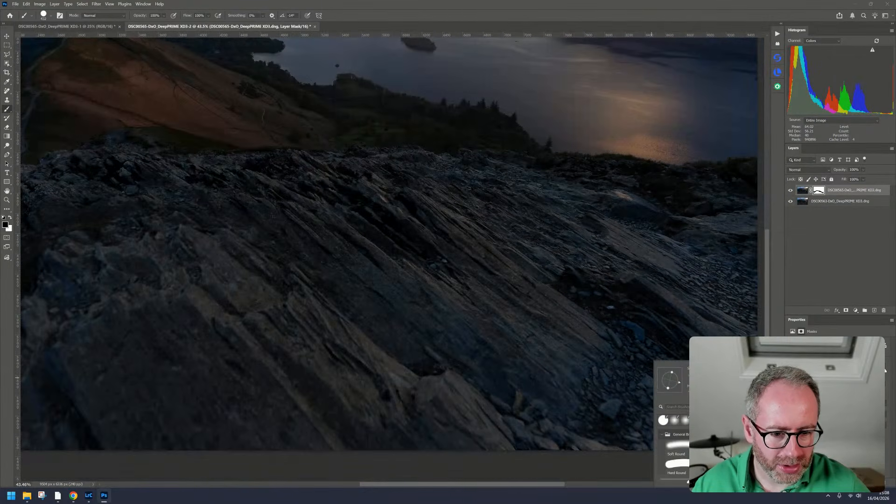
pyautogui.rightClick(429, 347)
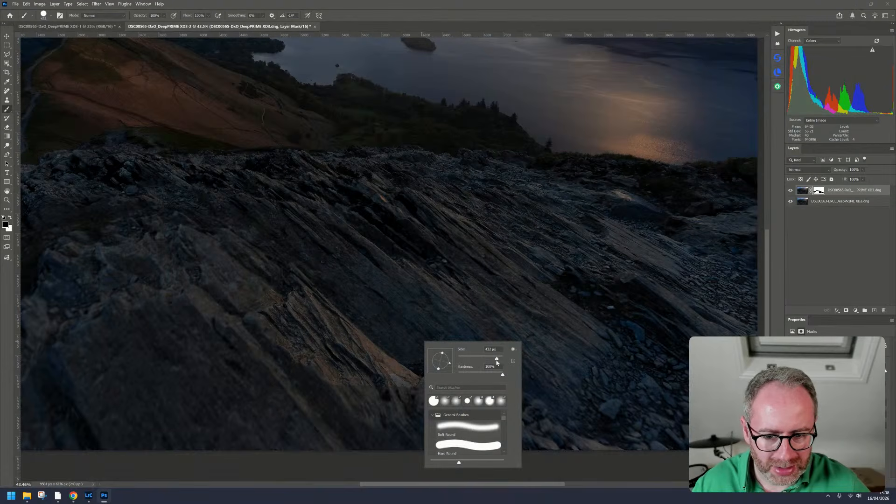
pyautogui.moveTo(497, 359); pyautogui.dragTo(500, 360)
pyautogui.click(392, 315)
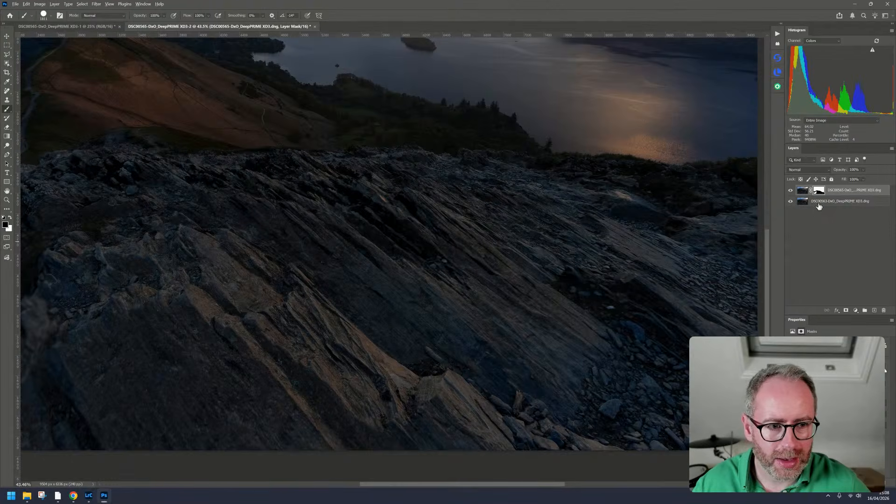
# Display the DSC00565 mask alone, fill the white areas left in the lower-left foreground with black, and return to the full image view
pyautogui.keyDown('alt'); pyautogui.click(818, 190); pyautogui.keyUp('alt')
pyautogui.moveTo(320, 356); pyautogui.dragTo(551, 297)
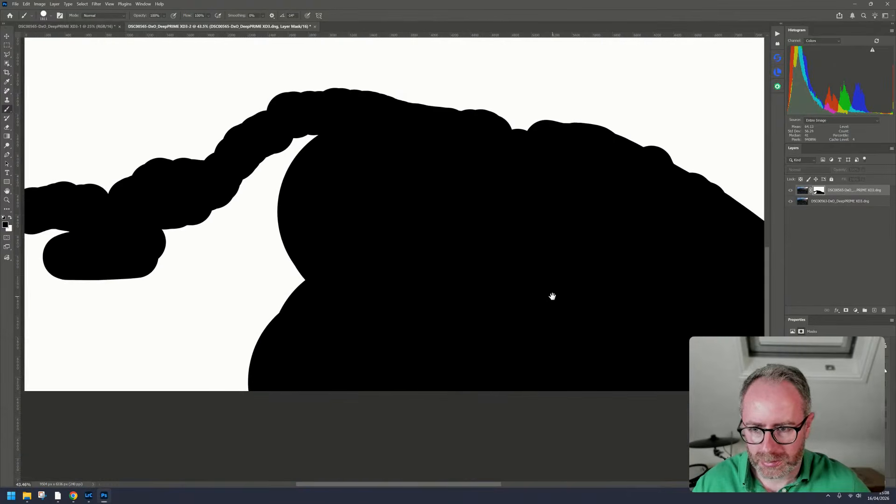
pyautogui.moveTo(295, 236)
pyautogui.mouseDown()
pyautogui.moveTo(174, 318)
pyautogui.moveTo(275, 257)
pyautogui.moveTo(217, 299)
pyautogui.moveTo(242, 338)
pyautogui.moveTo(439, 320)
pyautogui.mouseUp()
pyautogui.moveTo(326, 326)
pyautogui.mouseDown()
pyautogui.moveTo(266, 320)
pyautogui.moveTo(246, 300)
pyautogui.mouseUp()
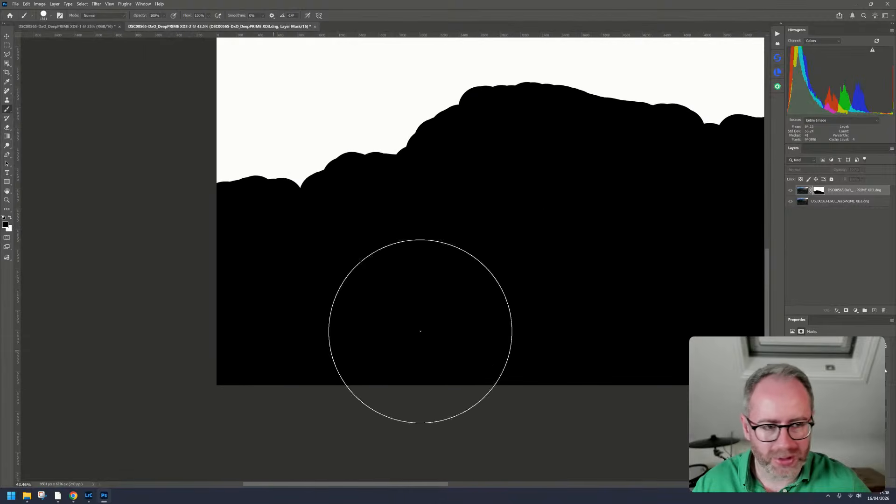
pyautogui.hotkey('ctrl', '0')
pyautogui.keyDown('alt'); pyautogui.click(823, 191); pyautogui.keyUp('alt')
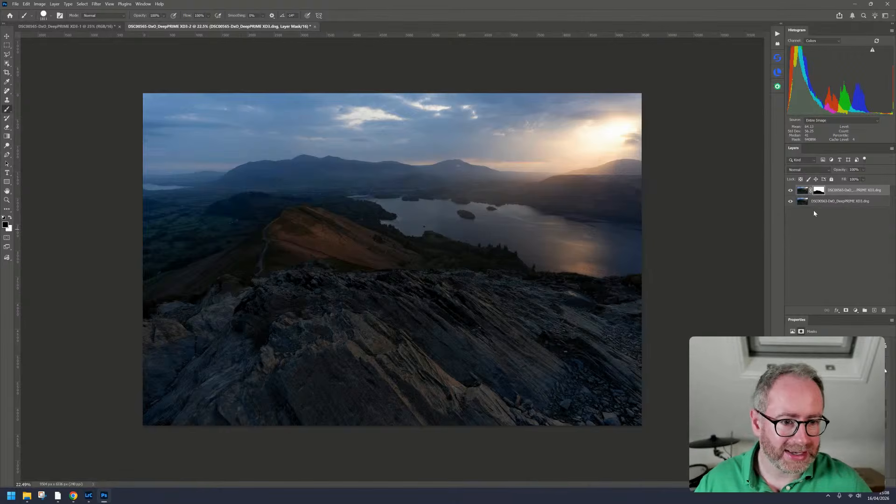
# Stamp the visible layers into a new merged layer on top and group the DSC00565 and DSC00563 layers beneath it
pyautogui.click(845, 201)
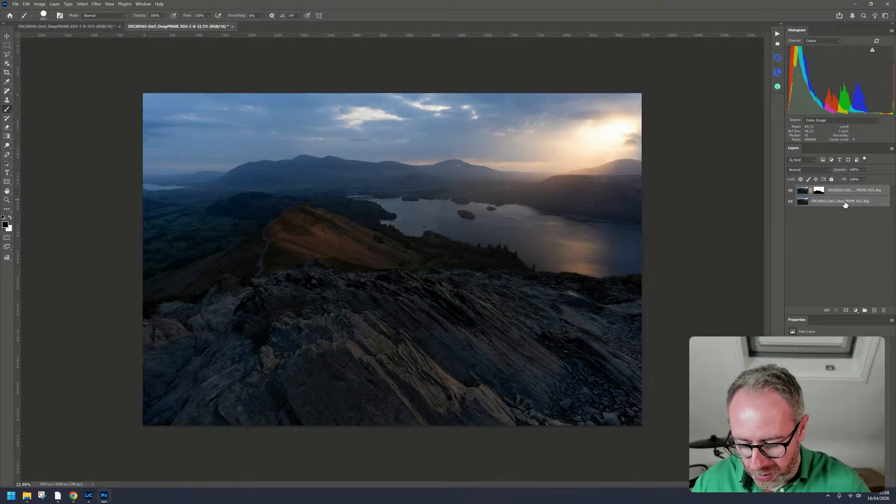
pyautogui.hotkey('ctrl', 'shift', 'alt', 'e')
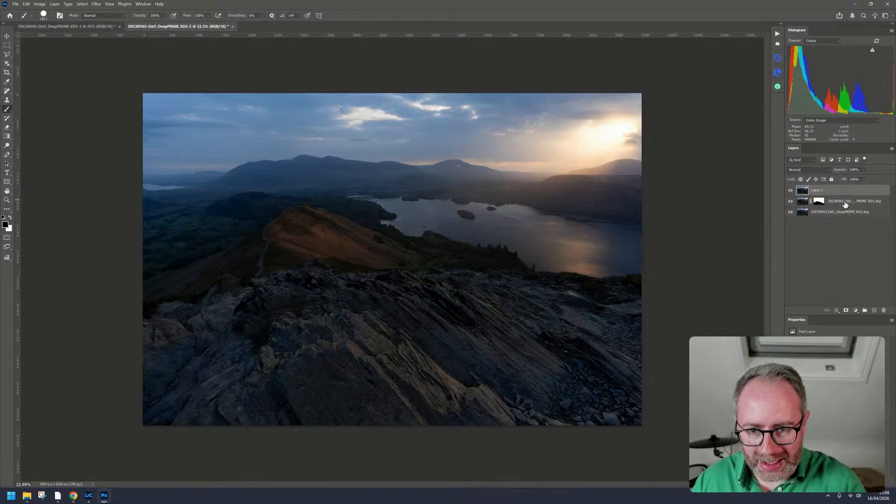
pyautogui.keyDown('ctrl'); pyautogui.click(844, 202); pyautogui.keyUp('ctrl')
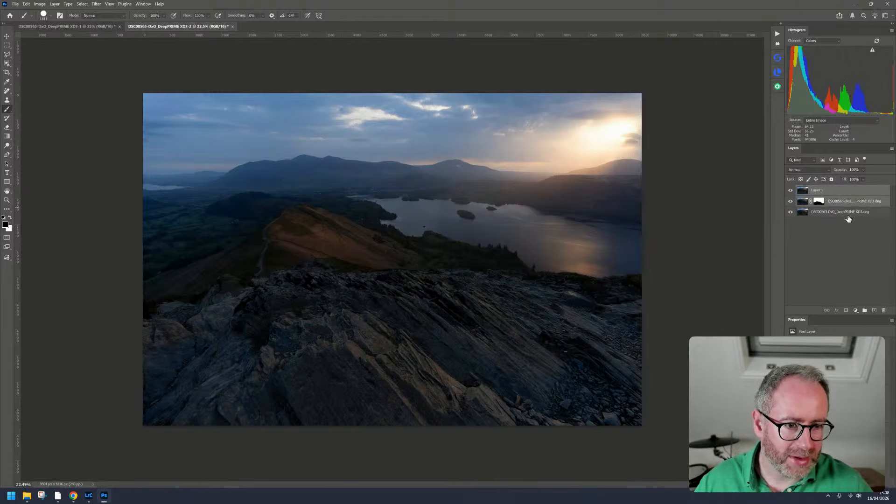
pyautogui.click(849, 220)
pyautogui.click(853, 212)
pyautogui.keyDown('ctrl'); pyautogui.click(855, 203); pyautogui.keyUp('ctrl')
pyautogui.click(864, 310)
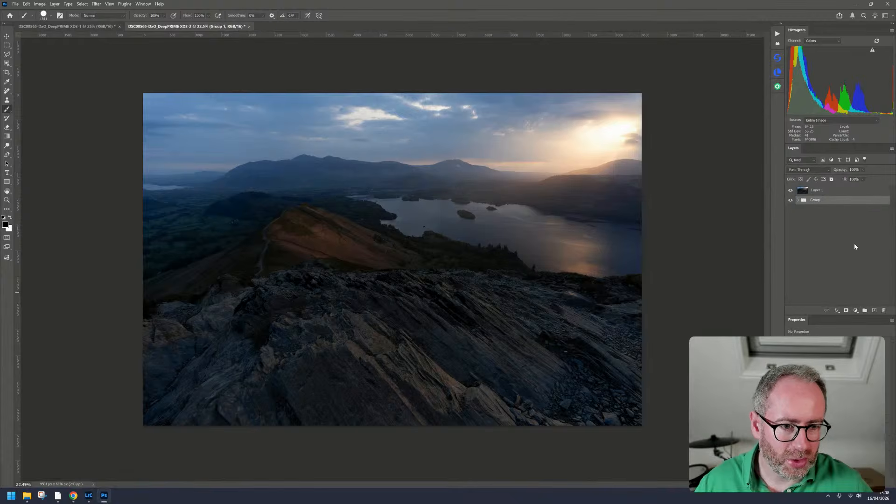
pyautogui.click(835, 192)
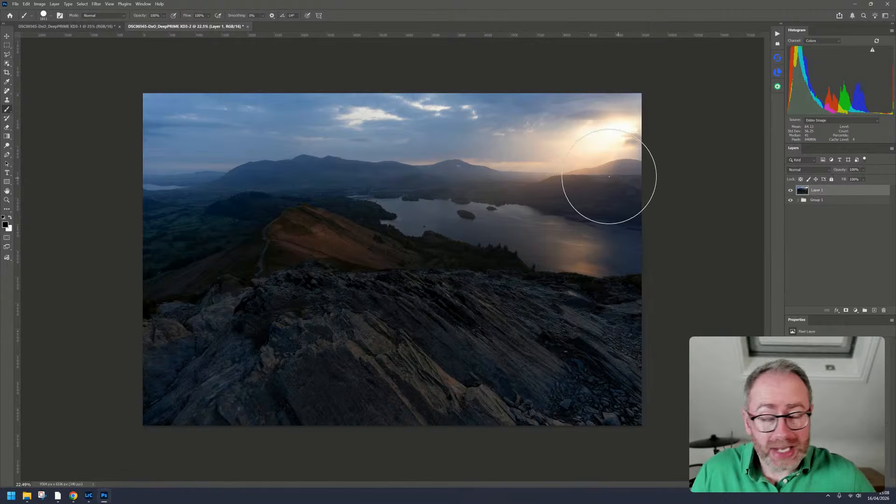
# Open the merged layer in the Camera Raw Filter and warm the white balance to Temperature +60 and Tint +20
pyautogui.click(98, 6)
pyautogui.click(134, 59)
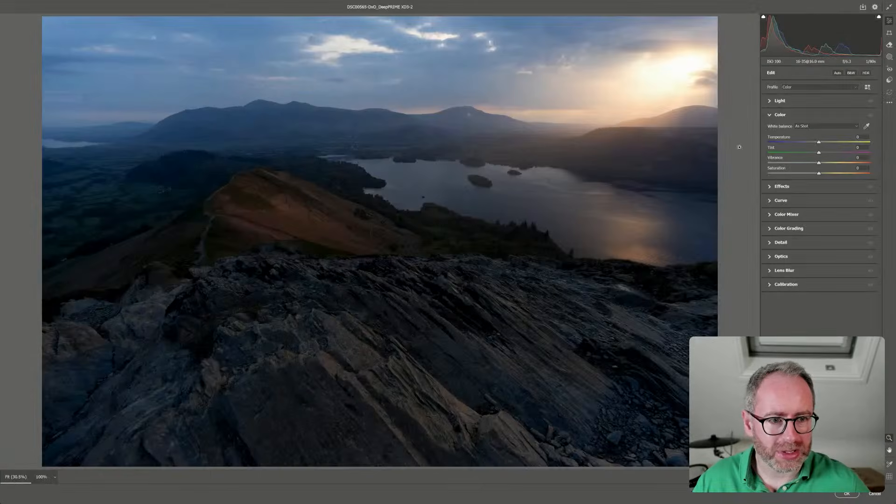
pyautogui.moveTo(819, 144); pyautogui.dragTo(834, 146)
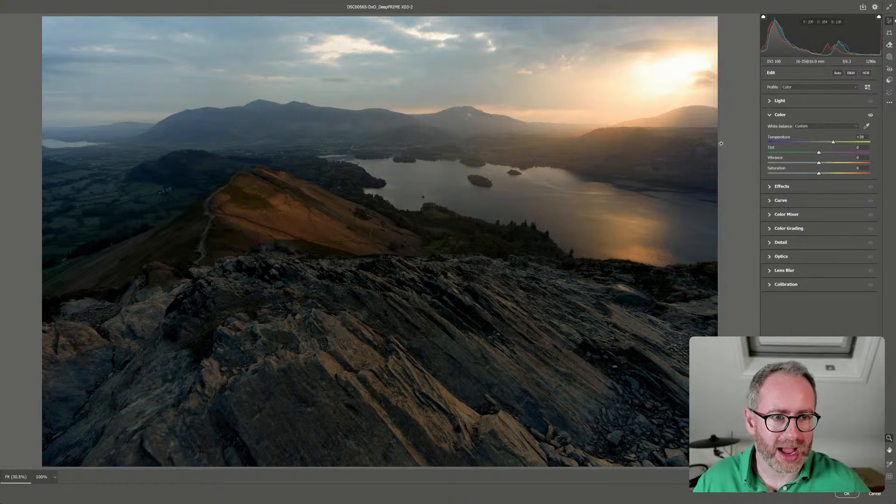
pyautogui.moveTo(832, 144); pyautogui.dragTo(852, 147)
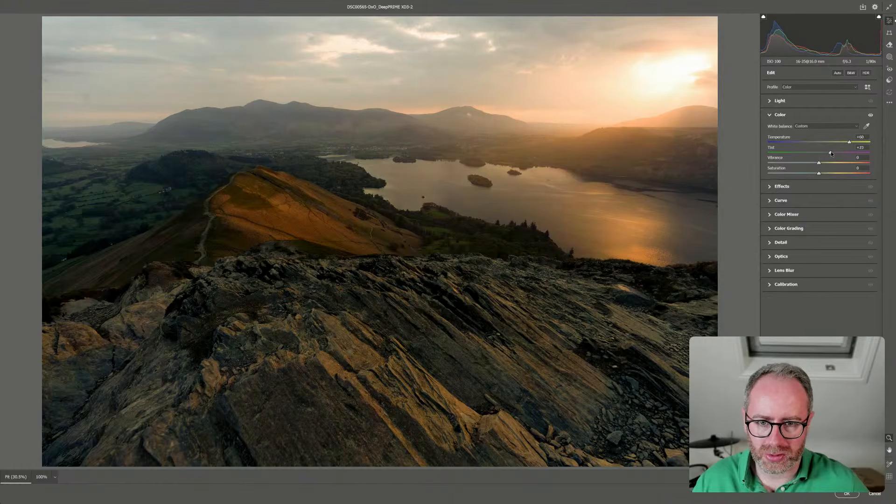
# Check the hills, lake and sky up close and refine the white balance to Temperature +47 and Tint +26
pyautogui.press('alt')
pyautogui.scroll(5, 357, 37)
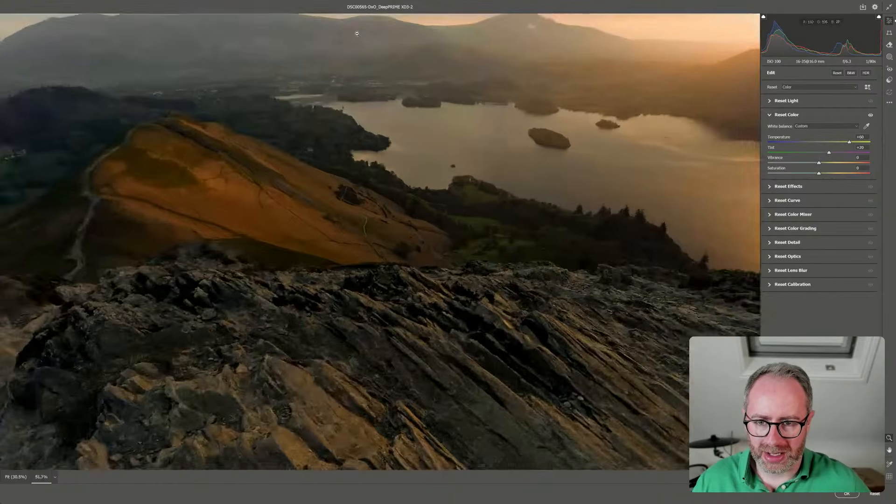
pyautogui.moveTo(357, 37); pyautogui.dragTo(360, 354)
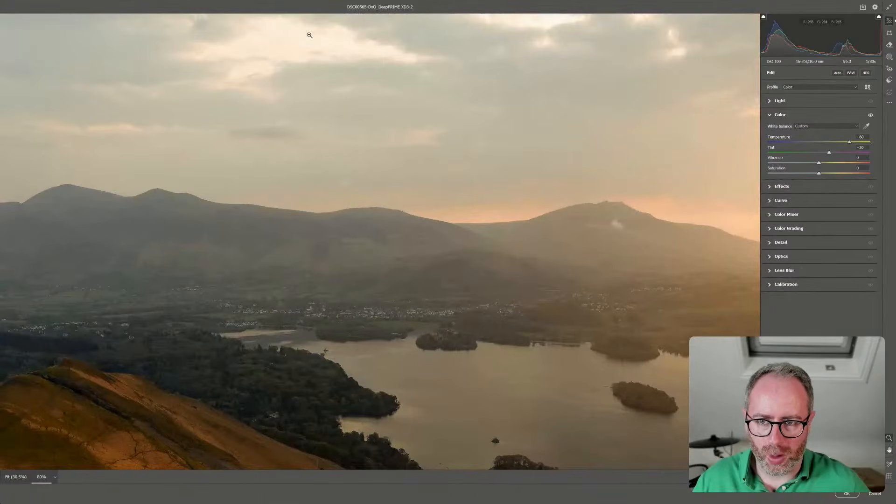
pyautogui.moveTo(847, 145); pyautogui.dragTo(831, 152)
pyautogui.scroll(-5, 586, 206)
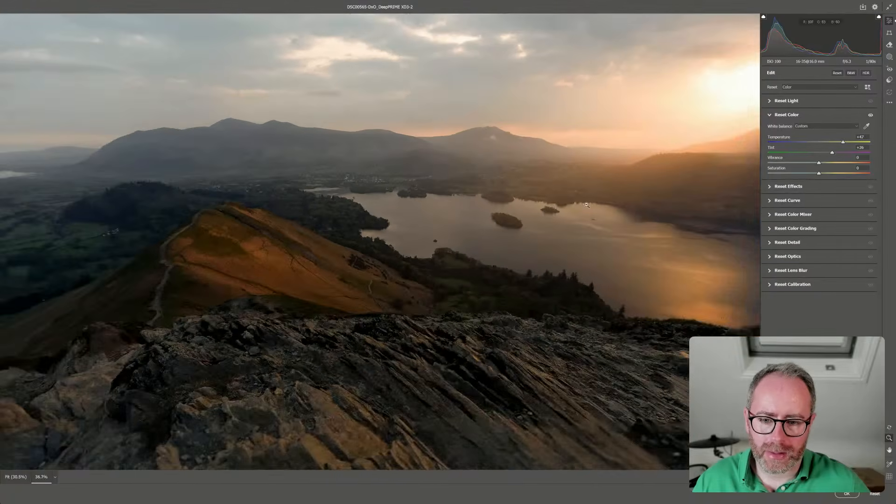
pyautogui.scroll(-2, 587, 205)
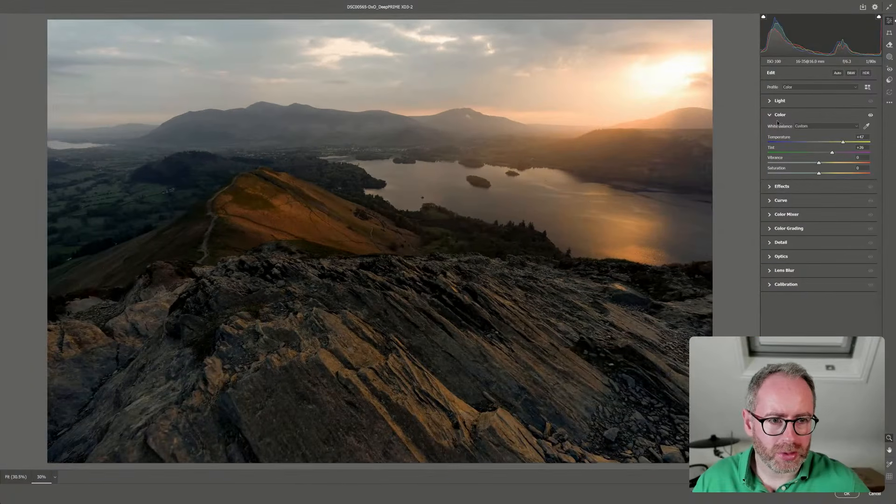
# Brighten the merged image to Exposure +0.80, try a lower Contrast, and reset Contrast to its default
pyautogui.click(779, 101)
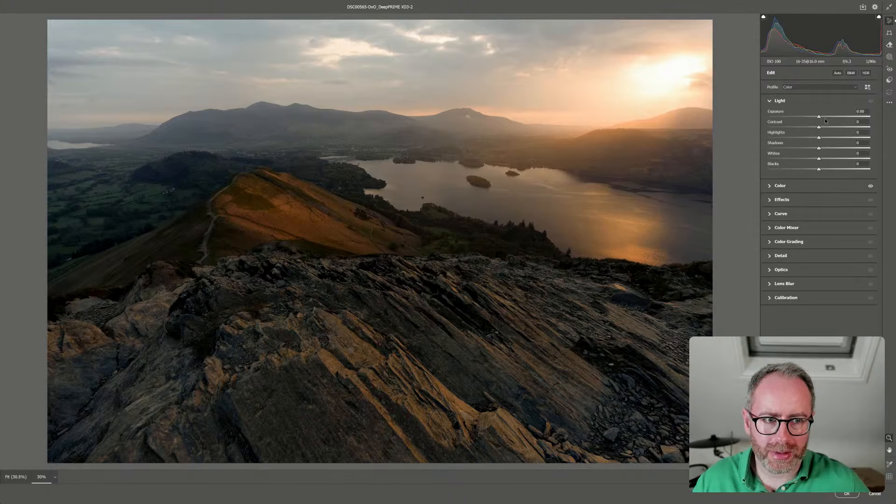
pyautogui.moveTo(818, 118); pyautogui.dragTo(828, 119)
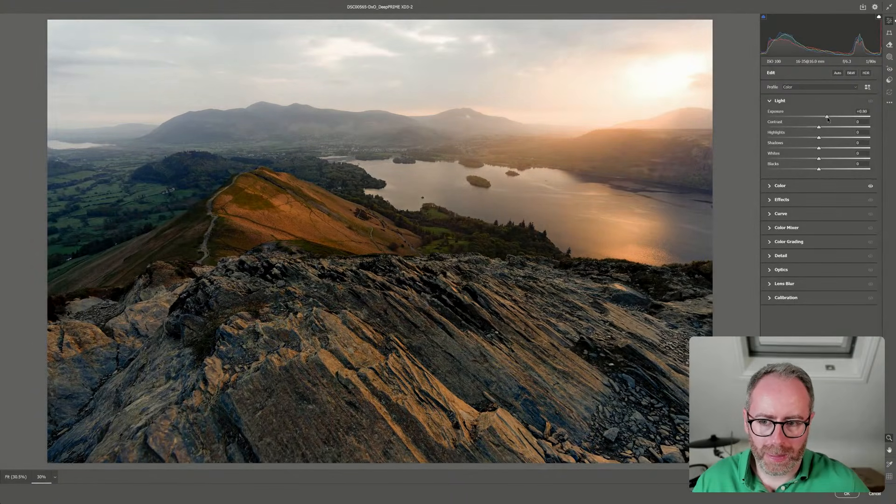
pyautogui.scroll(-1, 396, 310)
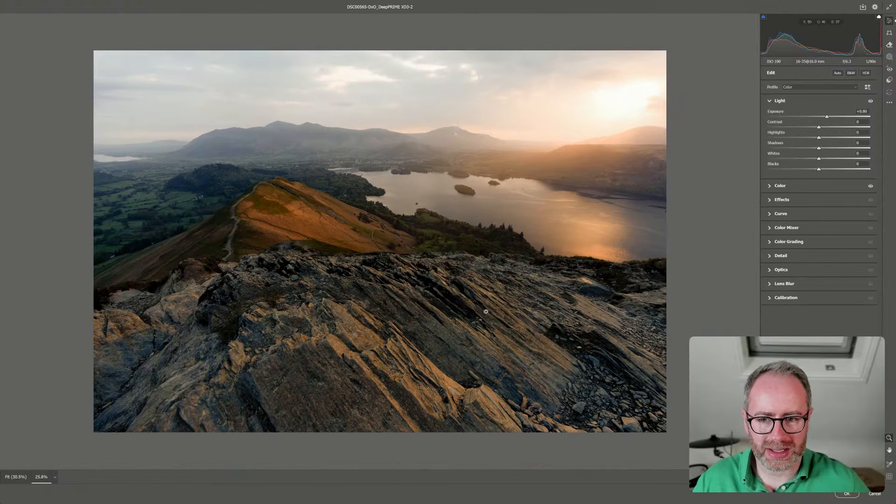
pyautogui.moveTo(819, 129); pyautogui.dragTo(813, 130)
pyautogui.doubleClick(809, 127)
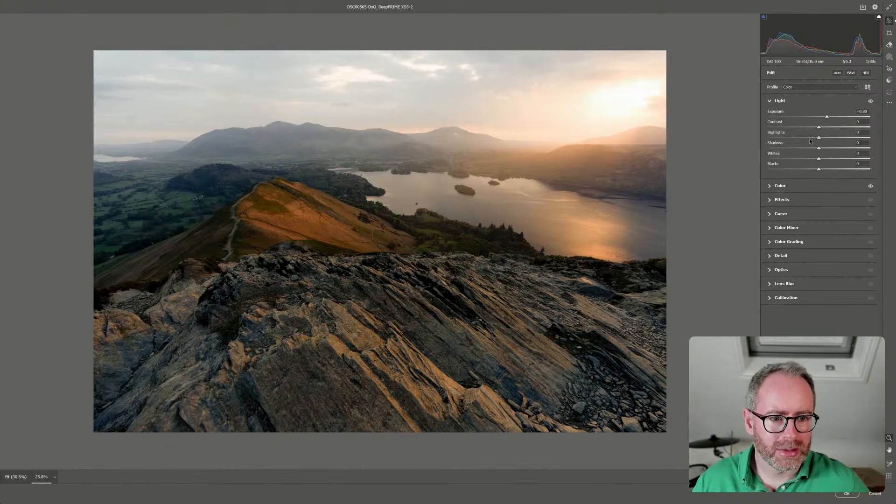
# Show the shadow clipping overlay and slightly lift the black point of the tone curve, keeping its Input at 0
pyautogui.click(774, 213)
pyautogui.moveTo(780, 241); pyautogui.dragTo(783, 241)
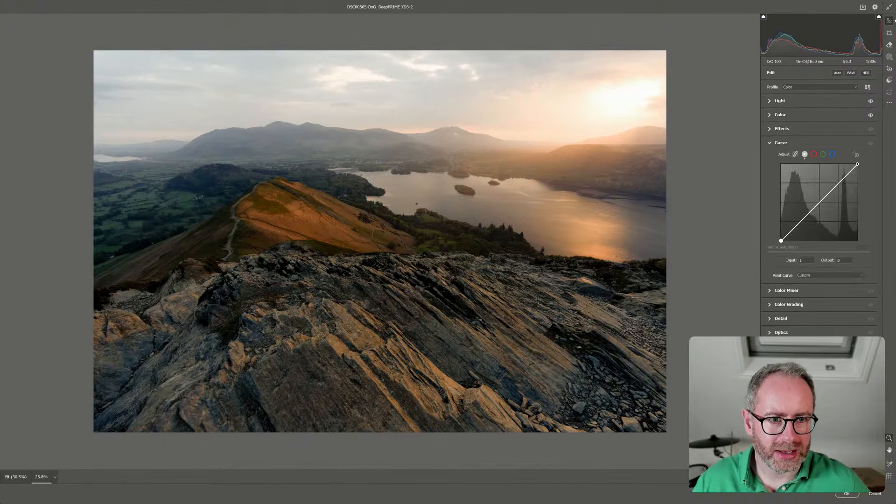
pyautogui.click(763, 16)
pyautogui.moveTo(783, 240); pyautogui.dragTo(780, 239)
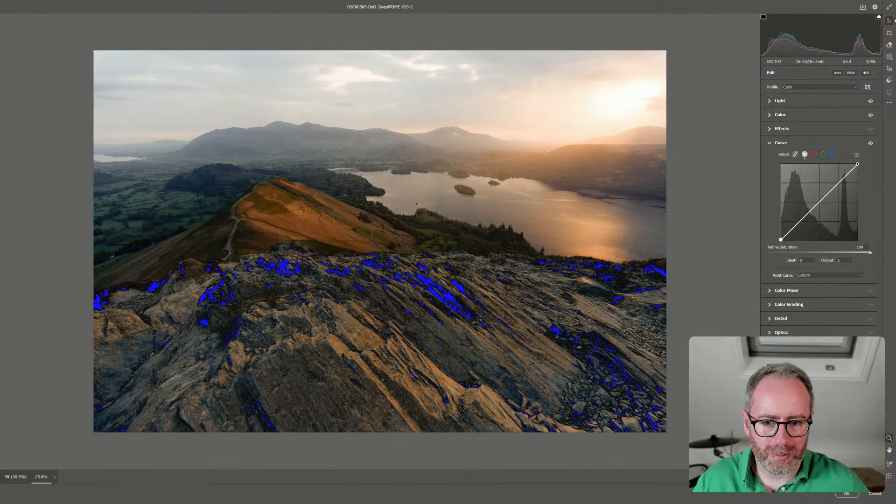
# Raise Shadows to +21, hide the shadow clipping overlay, and check the whole image
pyautogui.click(769, 101)
pyautogui.moveTo(820, 148)
pyautogui.mouseDown()
pyautogui.moveTo(850, 149)
pyautogui.moveTo(829, 149)
pyautogui.mouseUp()
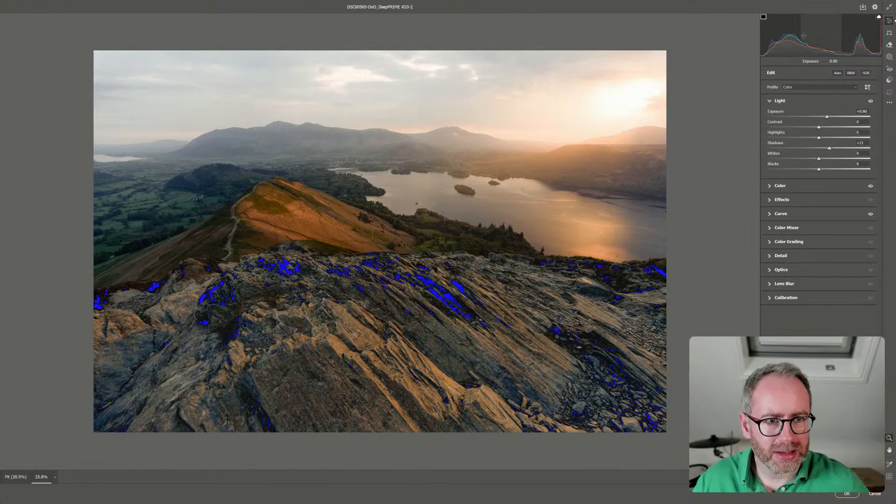
pyautogui.click(763, 16)
pyautogui.scroll(-2, 619, 176)
pyautogui.scroll(2, 619, 176)
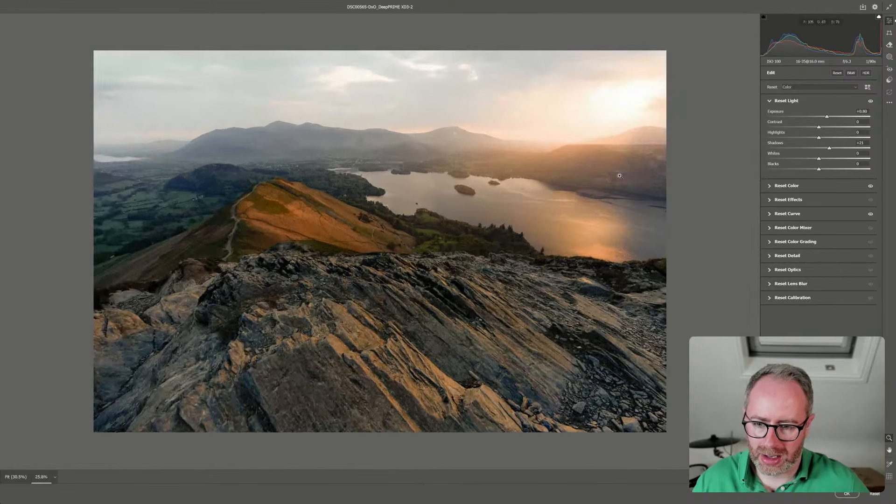
pyautogui.scroll(2, 619, 176)
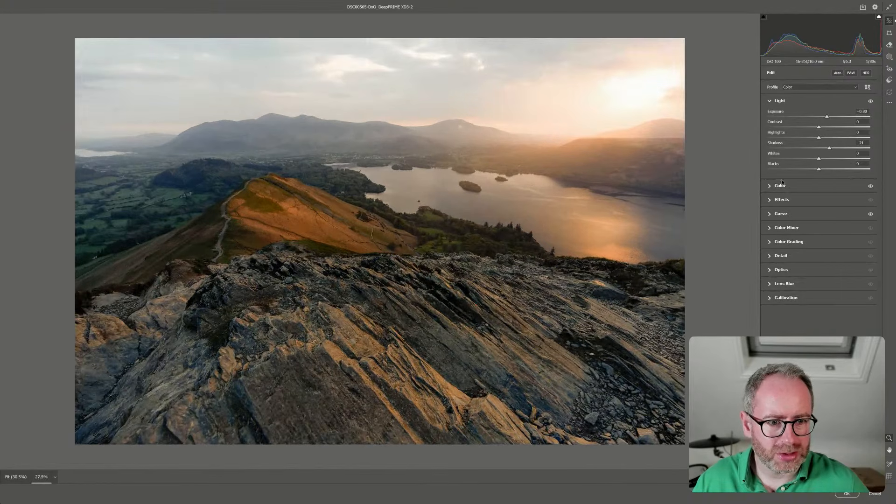
# Warm the global white balance to Temperature +56
pyautogui.click(772, 186)
pyautogui.moveTo(844, 141)
pyautogui.mouseDown()
pyautogui.moveTo(858, 144)
pyautogui.moveTo(850, 144)
pyautogui.mouseUp()
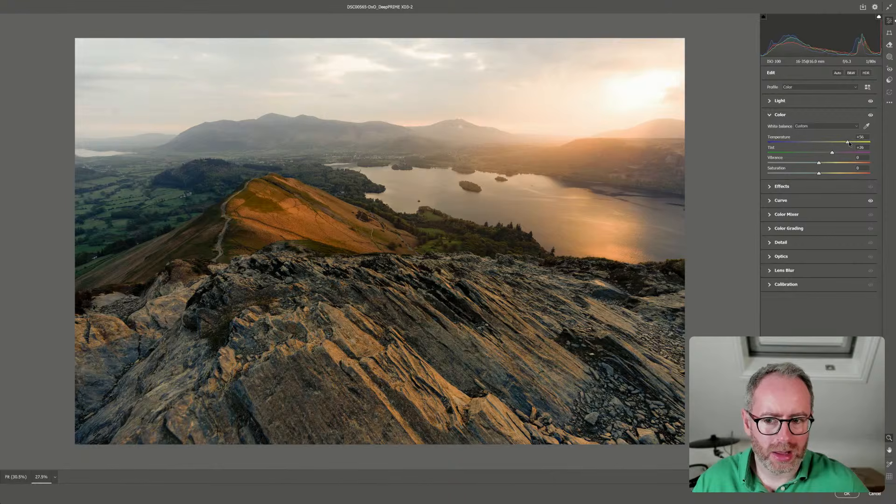
pyautogui.scroll(-1, 568, 193)
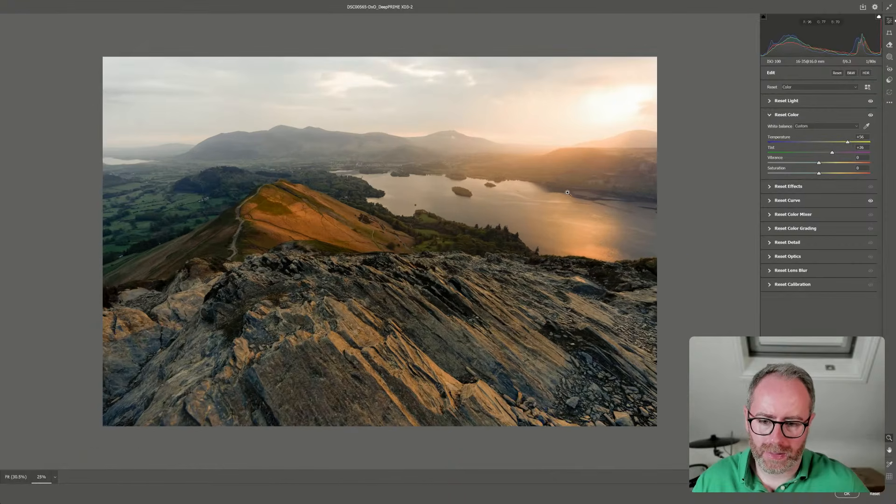
# Add a linear gradient mask over the sky fading out below the horizon, with Highlights -25 and Exposure -0.10
pyautogui.click(888, 56)
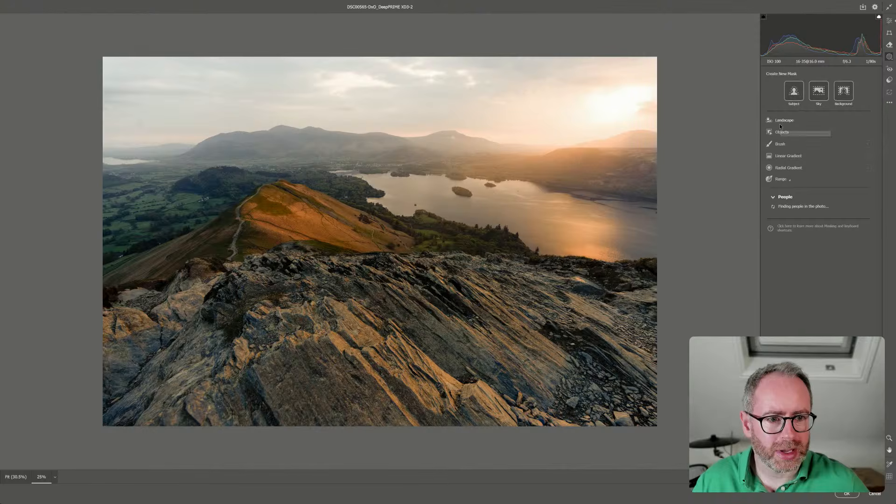
pyautogui.click(788, 156)
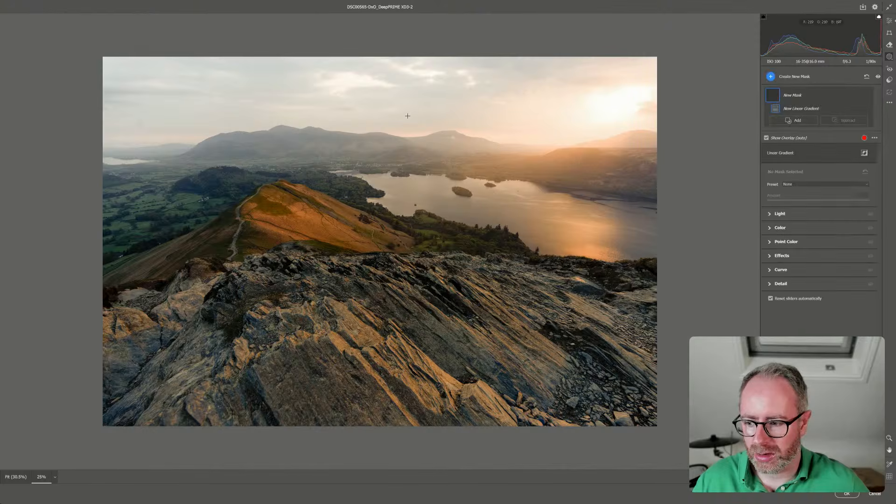
pyautogui.moveTo(401, 110); pyautogui.dragTo(405, 155)
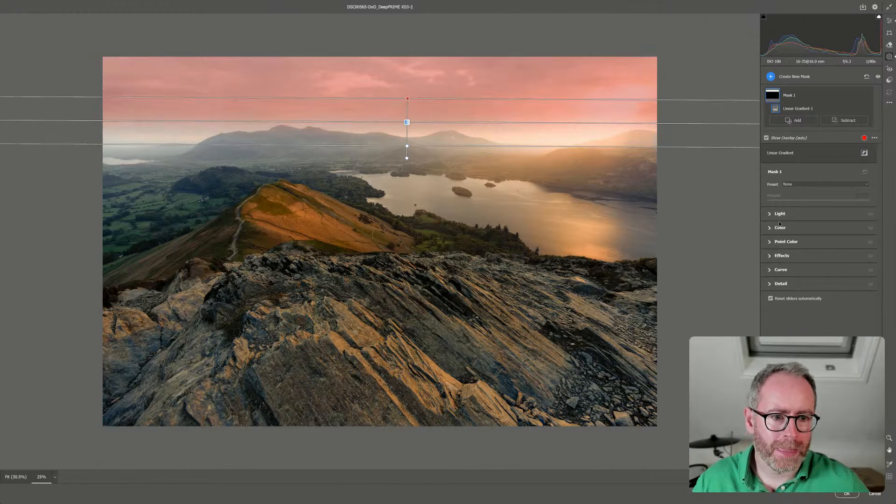
pyautogui.click(793, 213)
pyautogui.moveTo(818, 250); pyautogui.dragTo(816, 231)
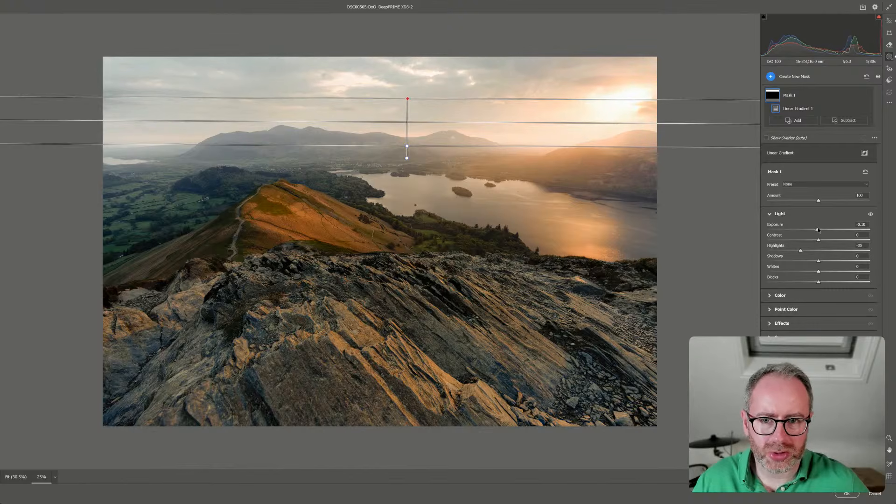
# Return to the global adjustments, set the white balance to Temperature +49 and Tint +17, and review the image at several sizes
pyautogui.click(889, 21)
pyautogui.hotkey('ctrl', '-')
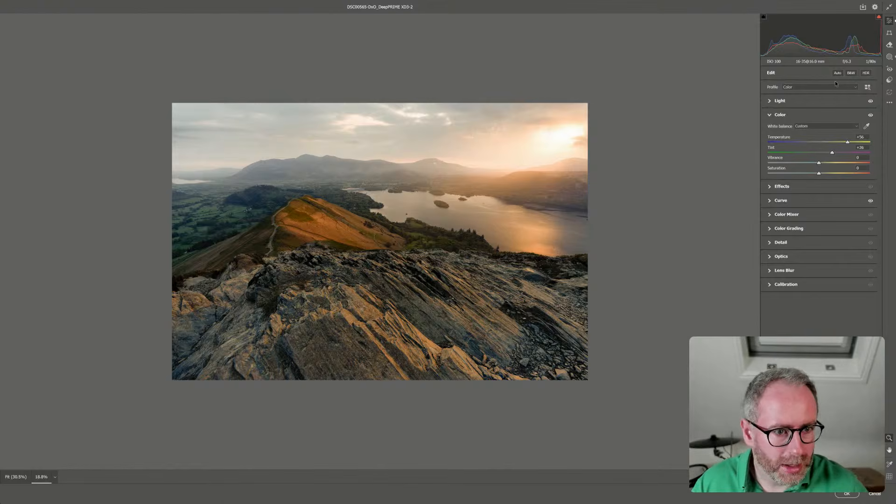
pyautogui.moveTo(847, 142); pyautogui.dragTo(828, 154)
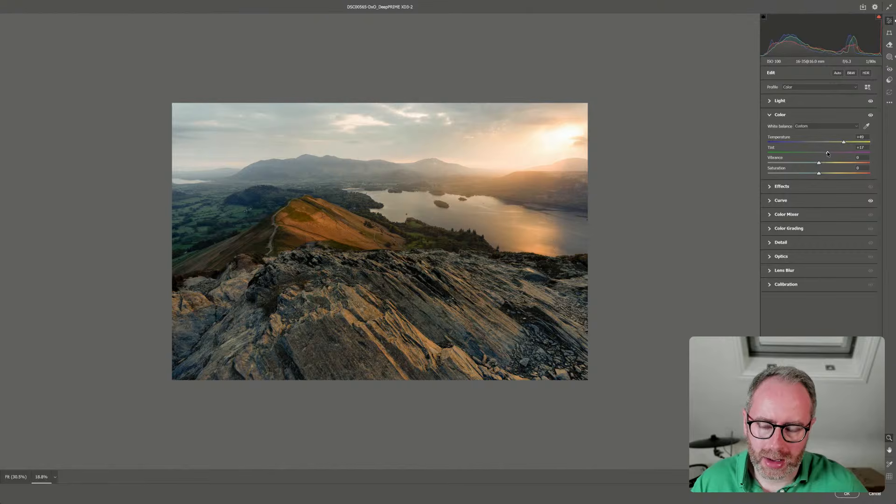
pyautogui.scroll(3, 653, 210)
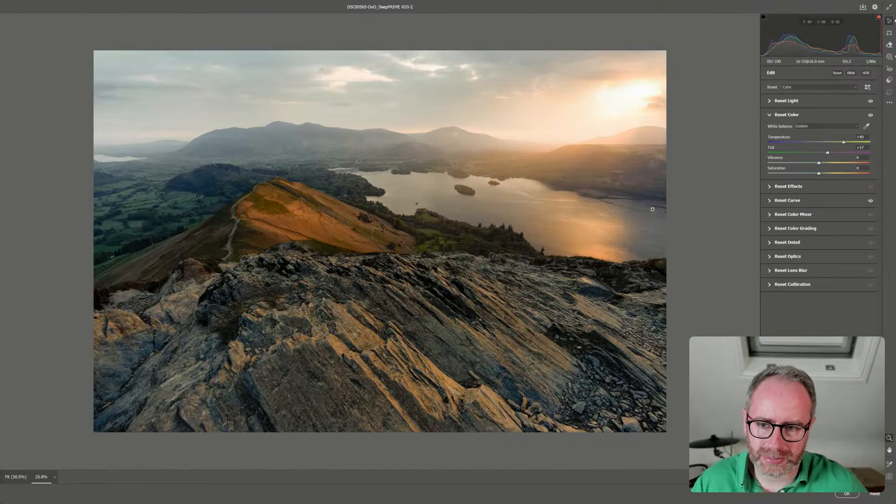
pyautogui.scroll(-2, 551, 188)
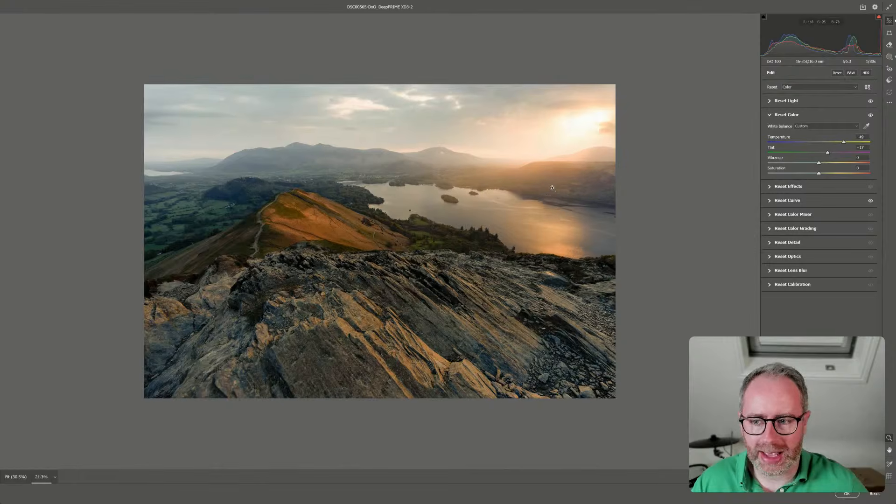
pyautogui.scroll(2, 552, 188)
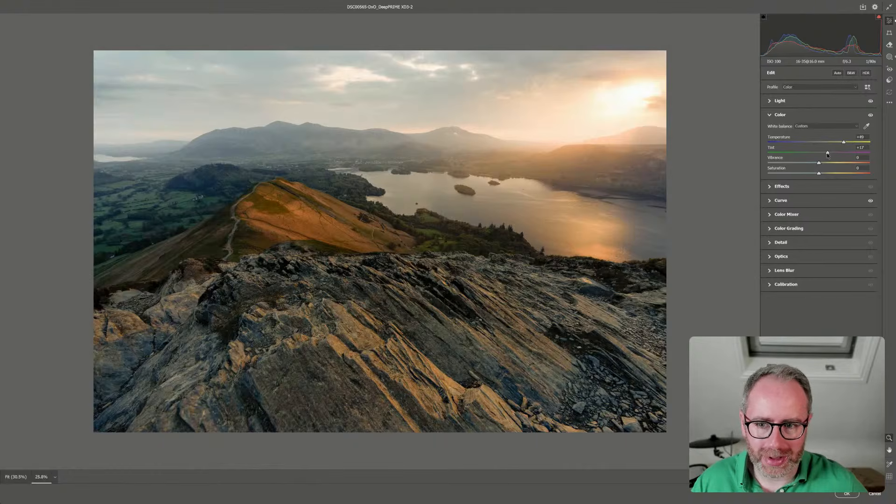
# Refine the global Tint to +24 and apply the Camera Raw Filter to the merged layer
pyautogui.moveTo(829, 154); pyautogui.dragTo(832, 154)
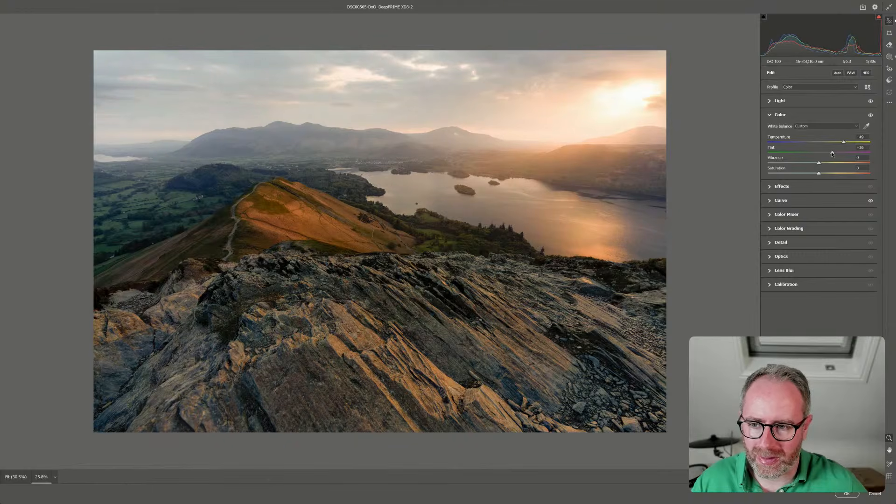
pyautogui.moveTo(832, 154); pyautogui.dragTo(830, 154)
pyautogui.scroll(-2, 673, 177)
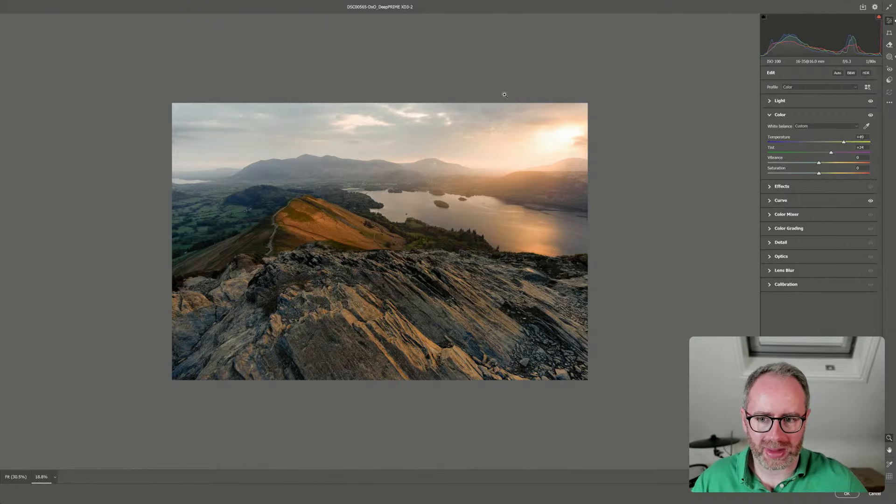
pyautogui.click(847, 493)
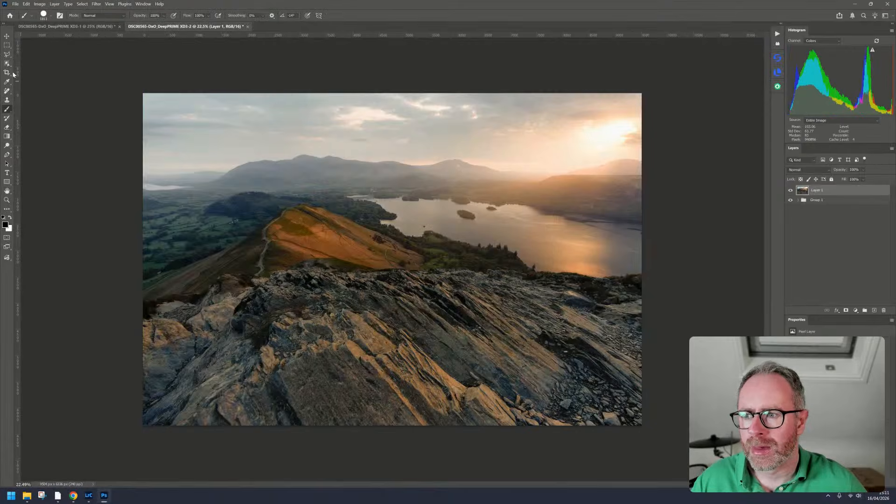
# Crop the image slightly and evenly on all sides with the Crop tool set to Original Ratio
pyautogui.click(7, 73)
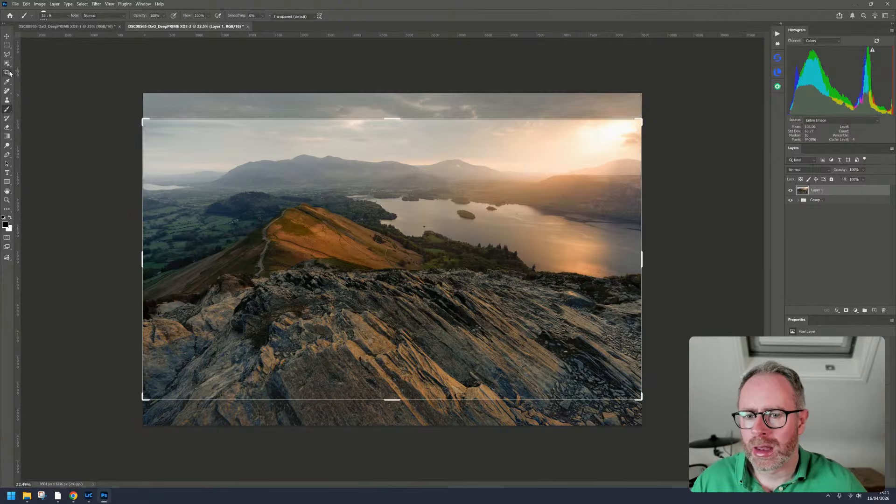
pyautogui.click(59, 17)
pyautogui.click(51, 39)
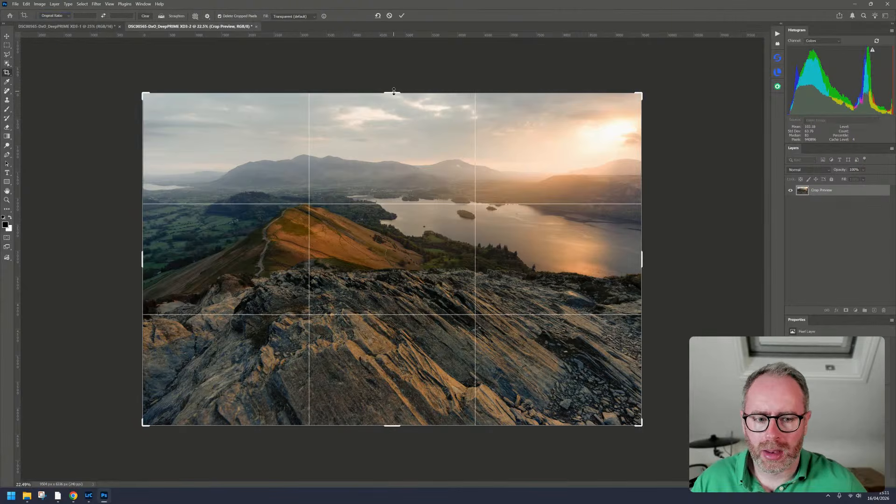
pyautogui.moveTo(393, 92); pyautogui.dragTo(394, 93)
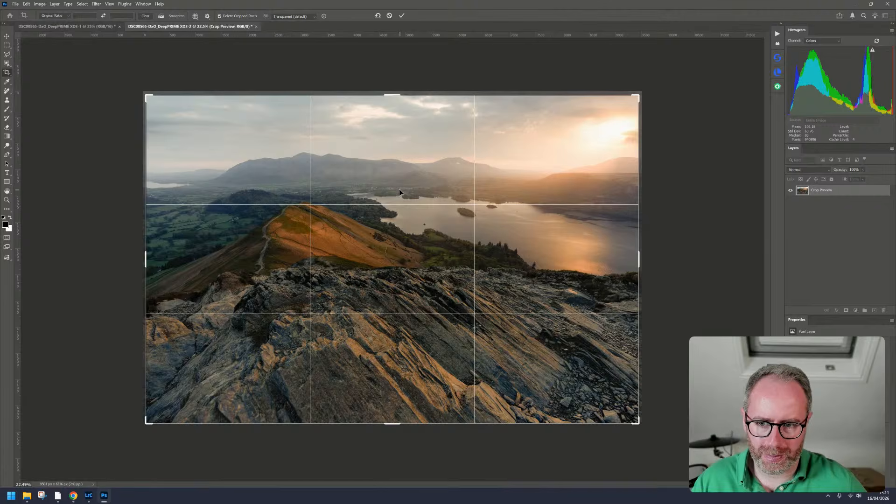
pyautogui.moveTo(393, 92)
pyautogui.mouseDown()
pyautogui.moveTo(394, 107)
pyautogui.moveTo(399, 93)
pyautogui.mouseUp()
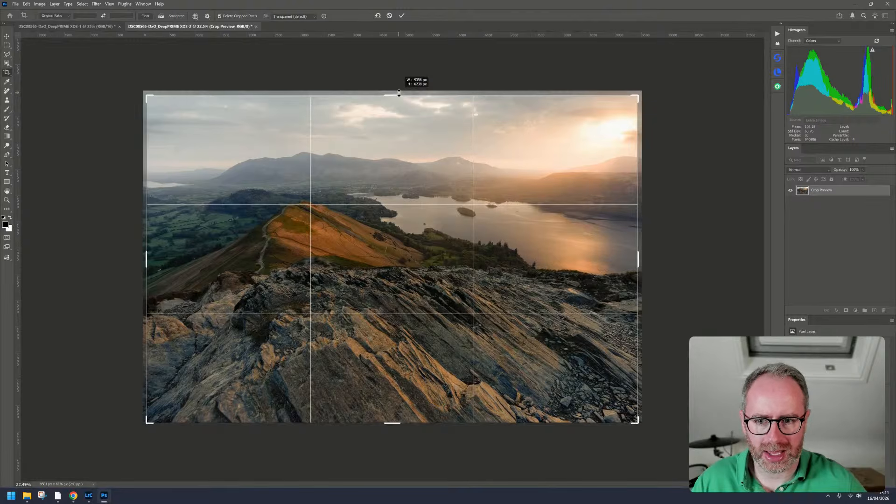
pyautogui.moveTo(399, 93); pyautogui.dragTo(398, 94)
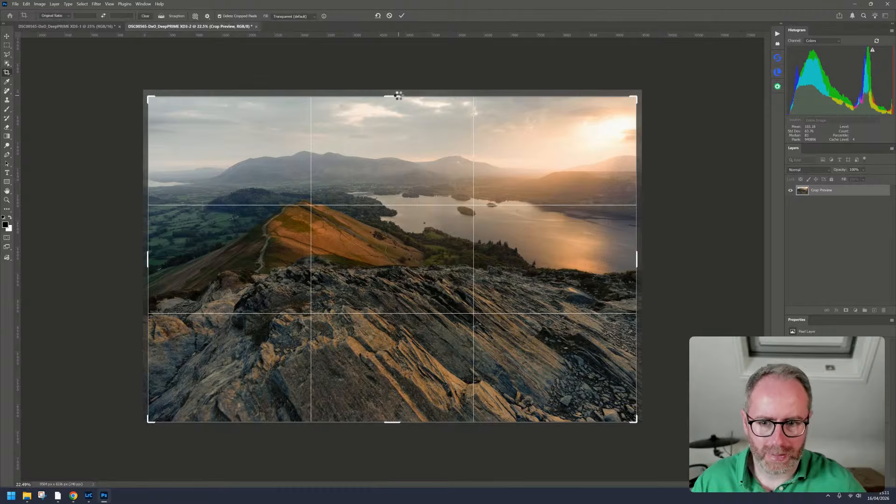
pyautogui.press('Return')
pyautogui.scroll(-2, 467, 130)
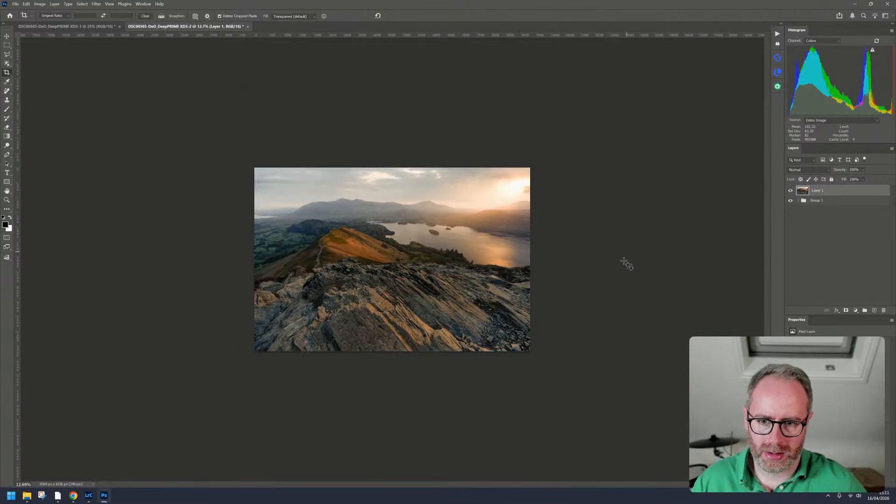
# Crop the image a little tighter on all sides at the same ratio and fit it to the window
pyautogui.click(7, 72)
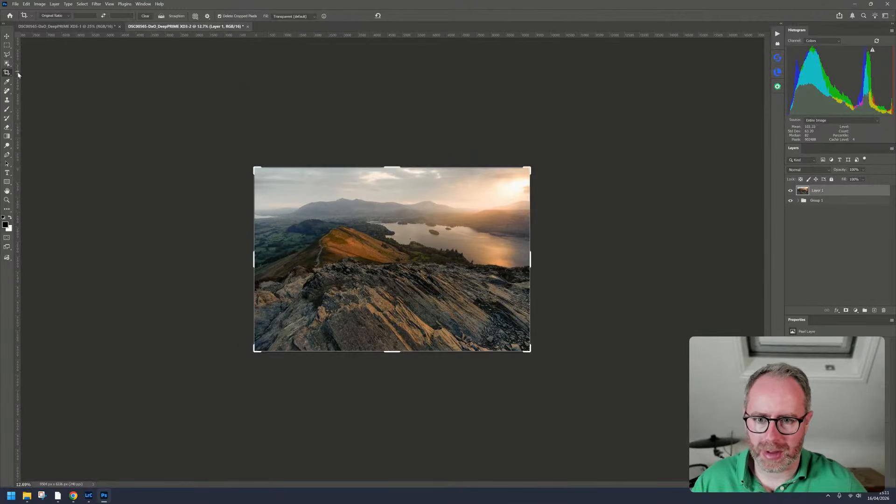
pyautogui.moveTo(395, 167); pyautogui.dragTo(392, 173)
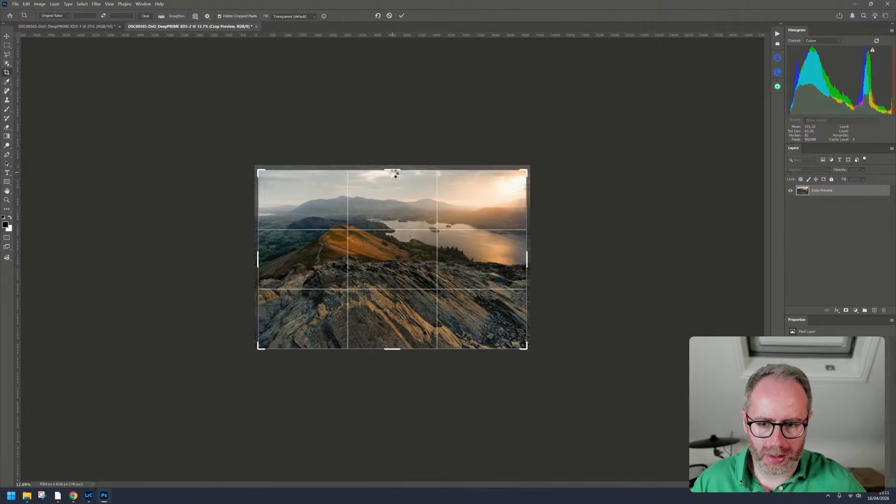
pyautogui.press('Return')
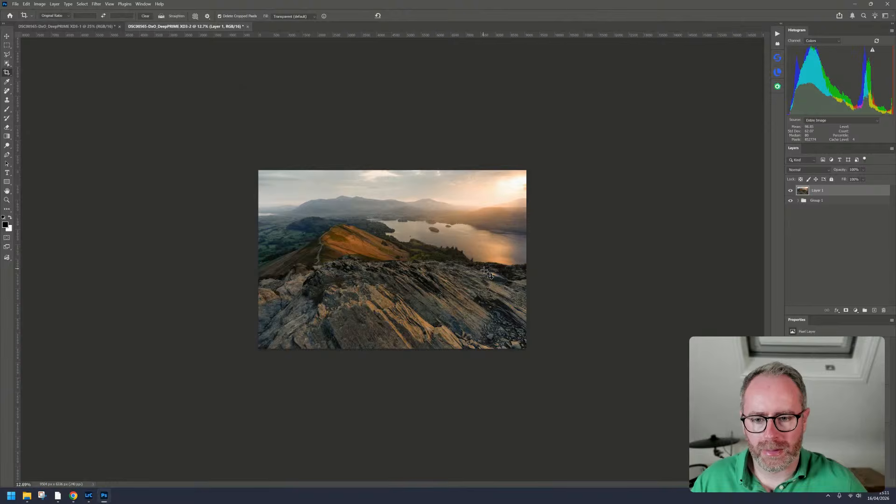
pyautogui.hotkey('ctrl', '0')
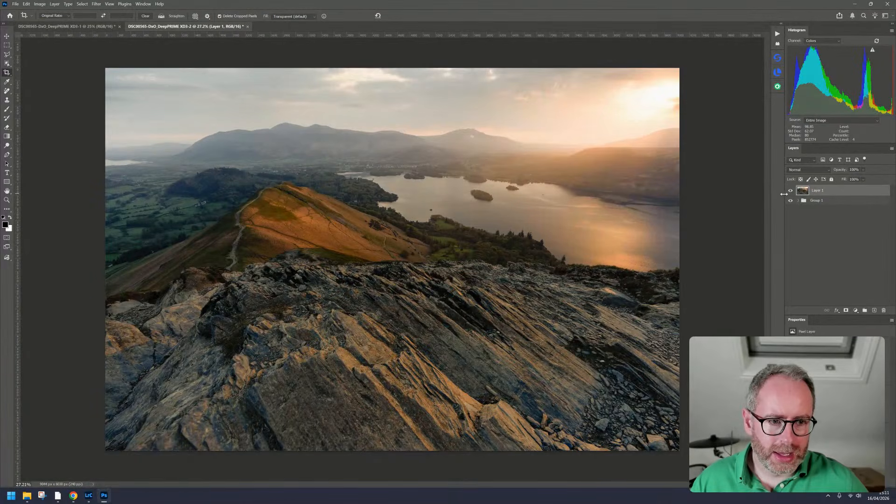
# Open the Camera Raw Filter on the cropped layer and add a linear gradient mask covering the rocky foreground
pyautogui.click(96, 3)
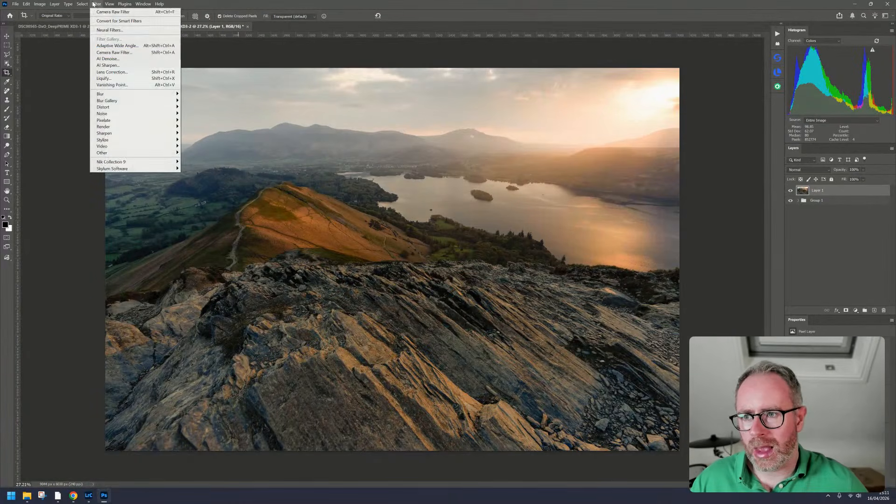
pyautogui.click(116, 54)
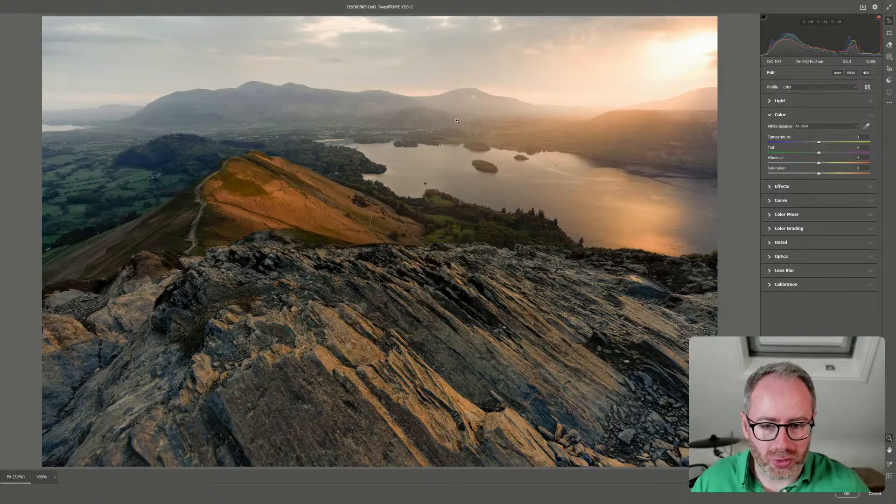
pyautogui.scroll(-1, 472, 140)
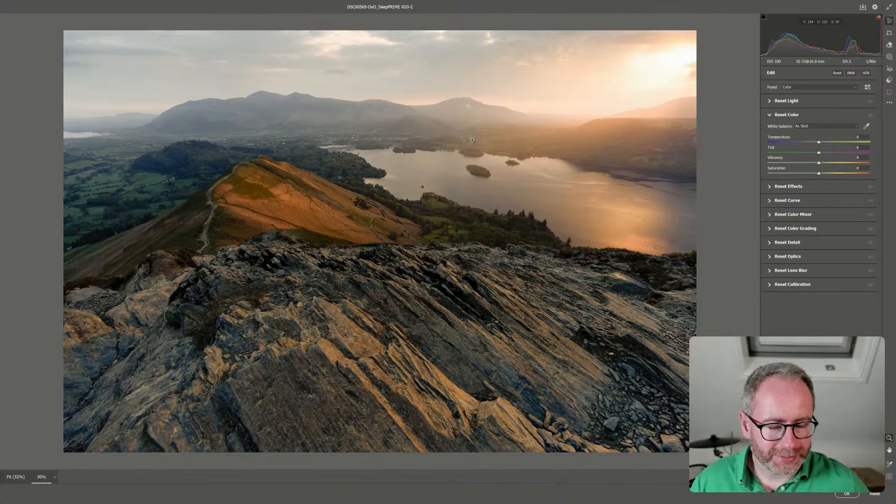
pyautogui.scroll(-1, 493, 143)
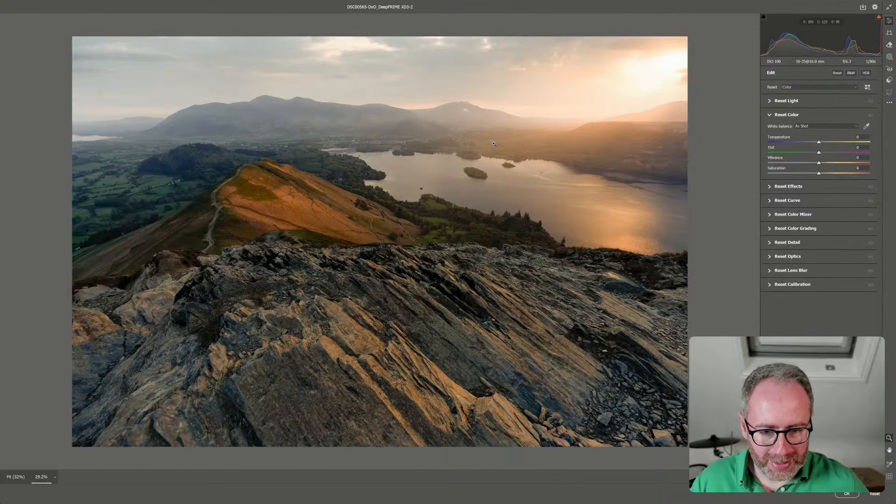
pyautogui.click(889, 57)
pyautogui.click(788, 156)
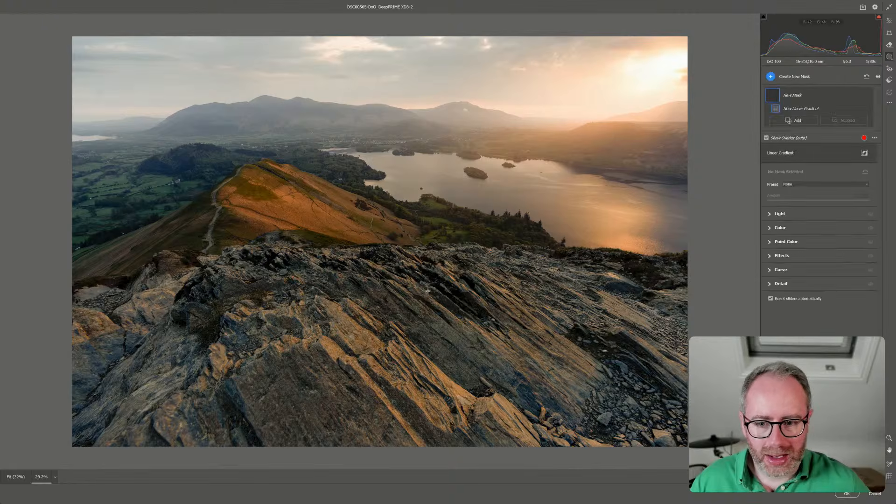
pyautogui.moveTo(376, 272); pyautogui.dragTo(372, 220)
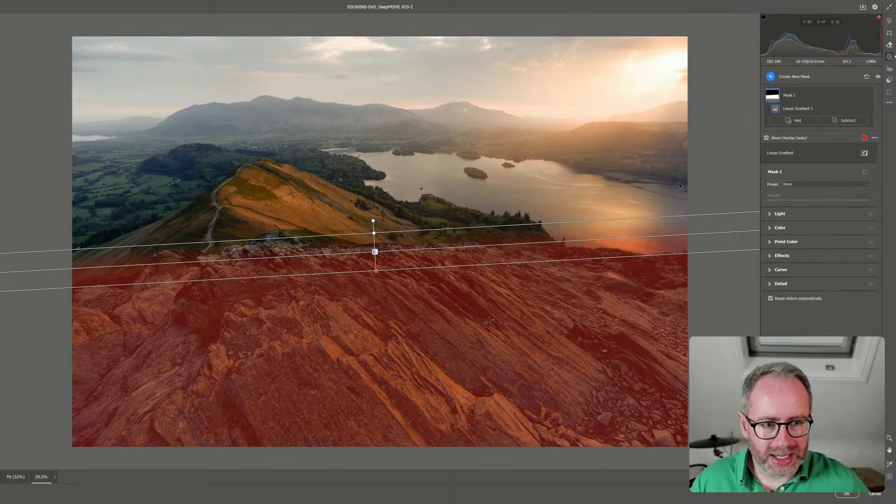
# Warm the foreground gradient mask by setting its Temperature to +16
pyautogui.click(832, 215)
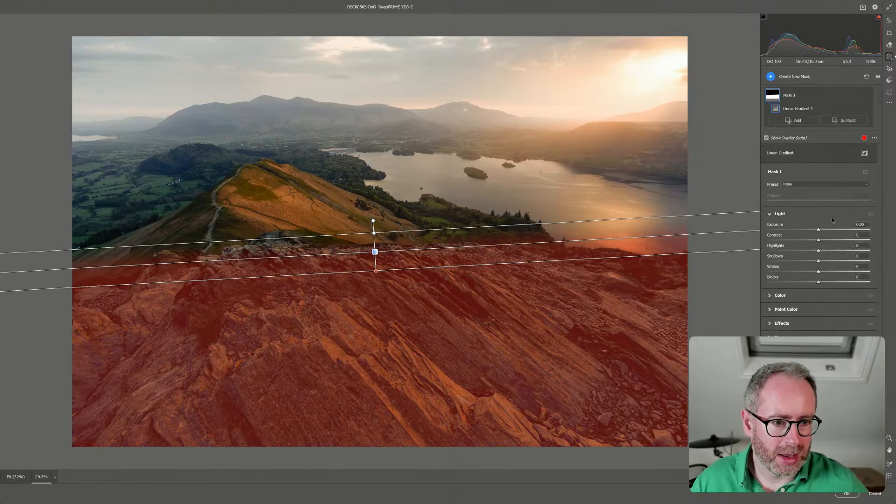
pyautogui.click(774, 295)
pyautogui.moveTo(819, 241); pyautogui.dragTo(844, 244)
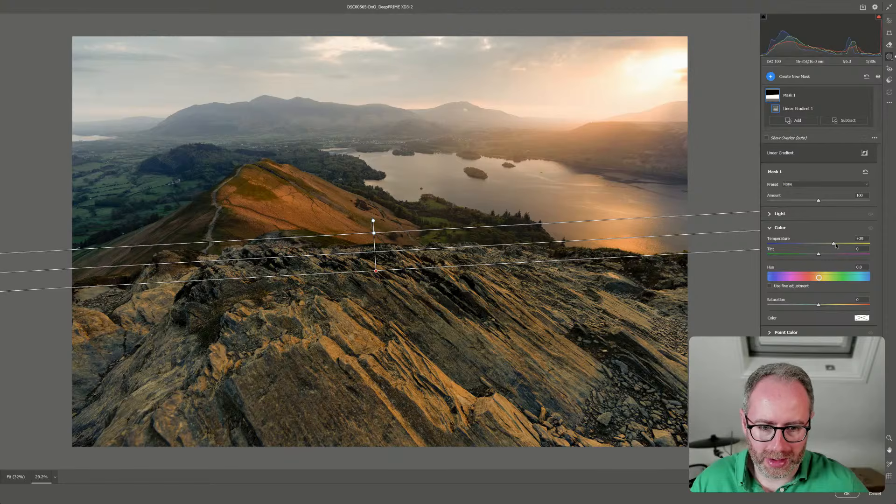
pyautogui.moveTo(835, 246); pyautogui.dragTo(829, 245)
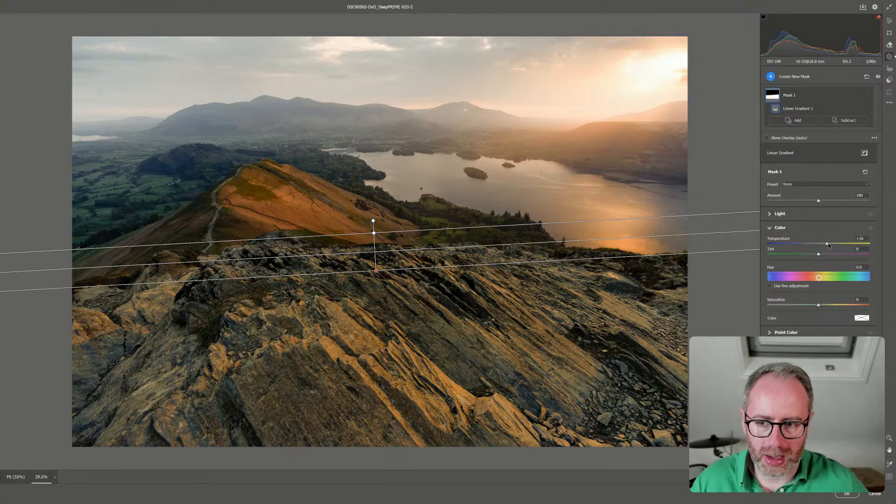
# Add a large radial gradient mask around the sun and sky glow and set its Dehaze to -12
pyautogui.click(771, 77)
pyautogui.click(802, 145)
pyautogui.moveTo(741, 60); pyautogui.dragTo(305, 103)
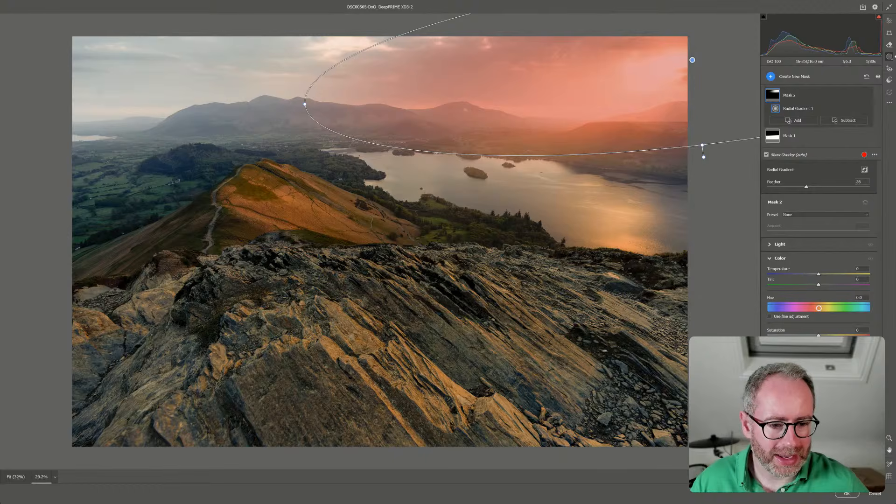
pyautogui.click(780, 258)
pyautogui.moveTo(818, 323); pyautogui.dragTo(812, 326)
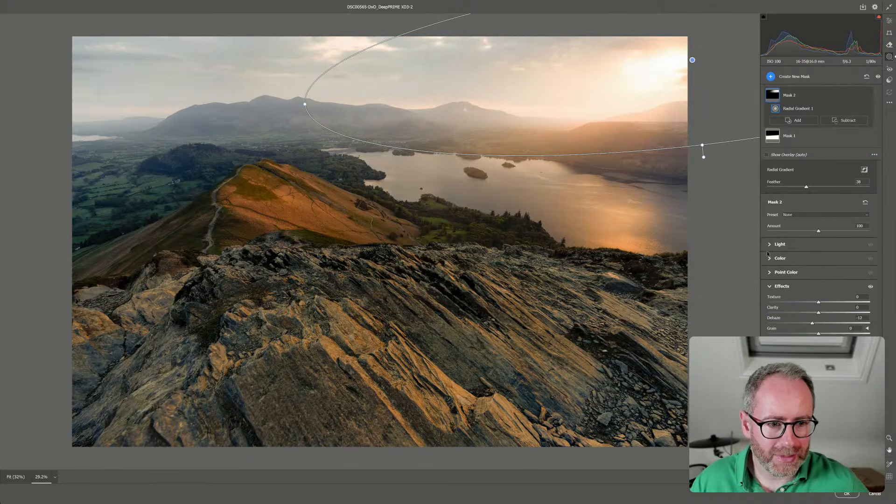
# Set the sun mask's Temperature to +12, tilt and extend it diagonally across the lake to the hill, and compare with and without it
pyautogui.click(771, 260)
pyautogui.moveTo(819, 274)
pyautogui.mouseDown()
pyautogui.moveTo(837, 276)
pyautogui.moveTo(824, 274)
pyautogui.mouseUp()
pyautogui.moveTo(302, 104); pyautogui.dragTo(296, 165)
pyautogui.moveTo(357, 163); pyautogui.dragTo(245, 204)
pyautogui.click(867, 95)
pyautogui.click(867, 96)
pyautogui.click(867, 95)
pyautogui.click(867, 95)
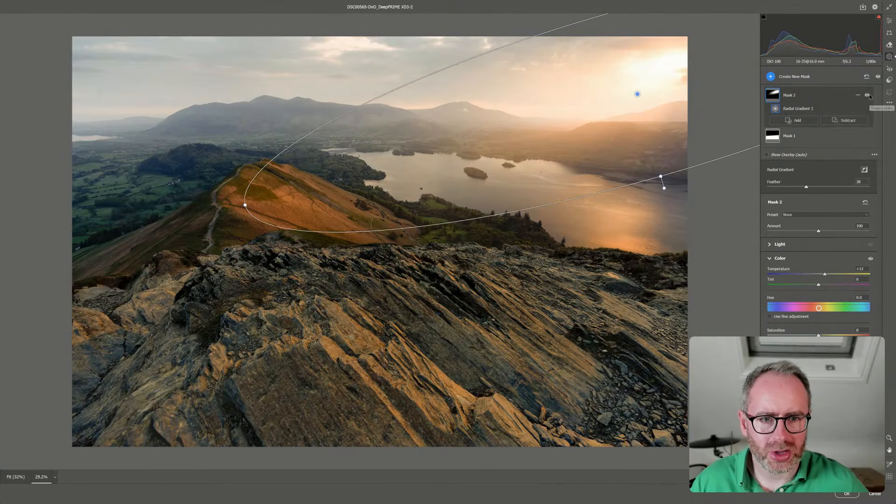
# Return to the global color adjustments and set the Tint to +12
pyautogui.click(889, 20)
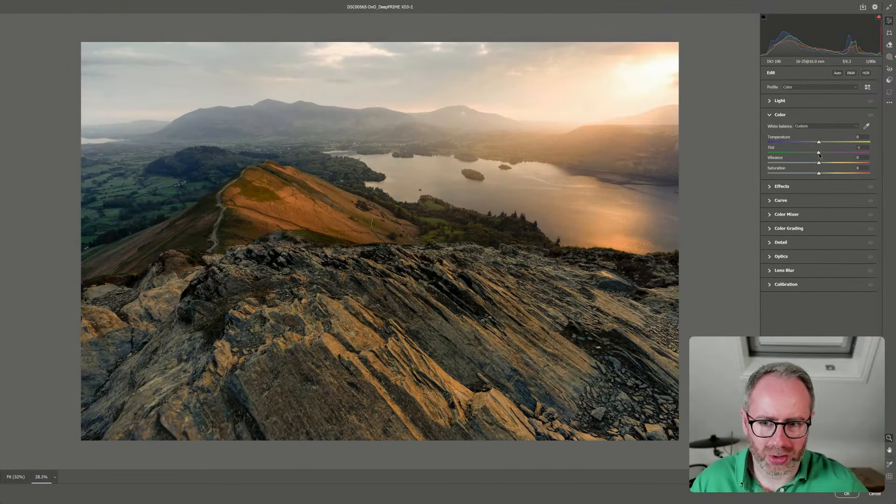
pyautogui.moveTo(819, 155); pyautogui.dragTo(829, 154)
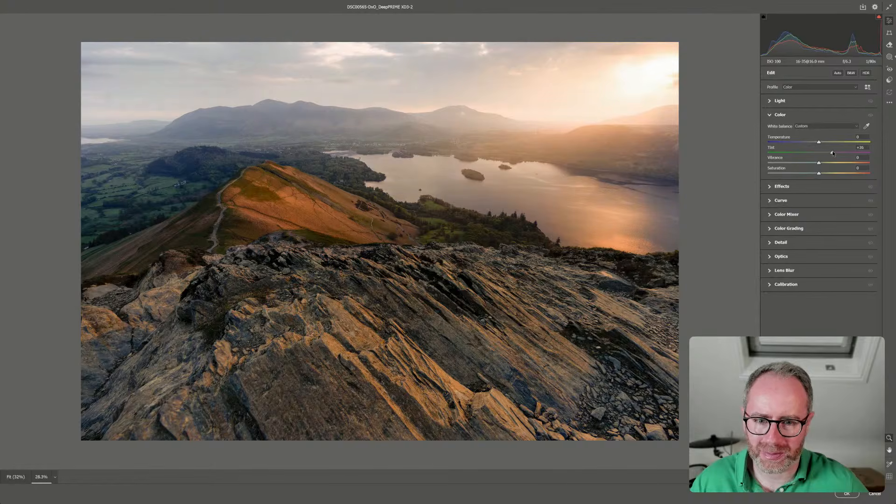
pyautogui.doubleClick(829, 153)
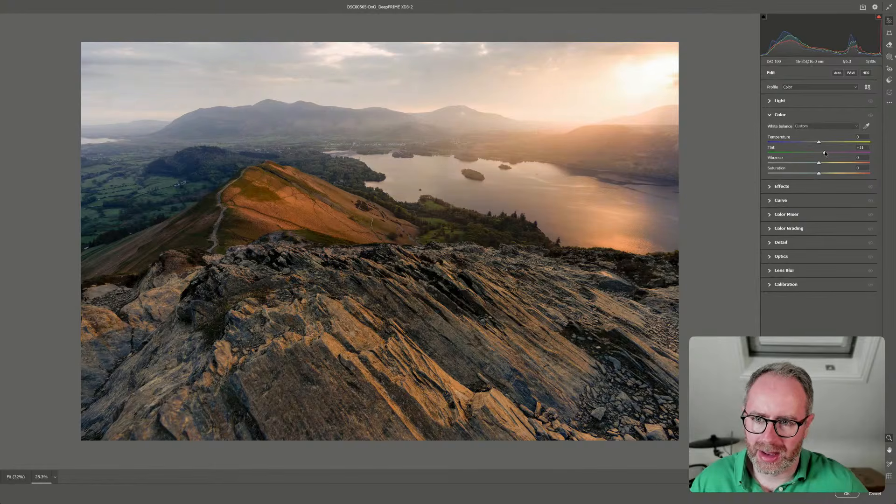
pyautogui.click(825, 153)
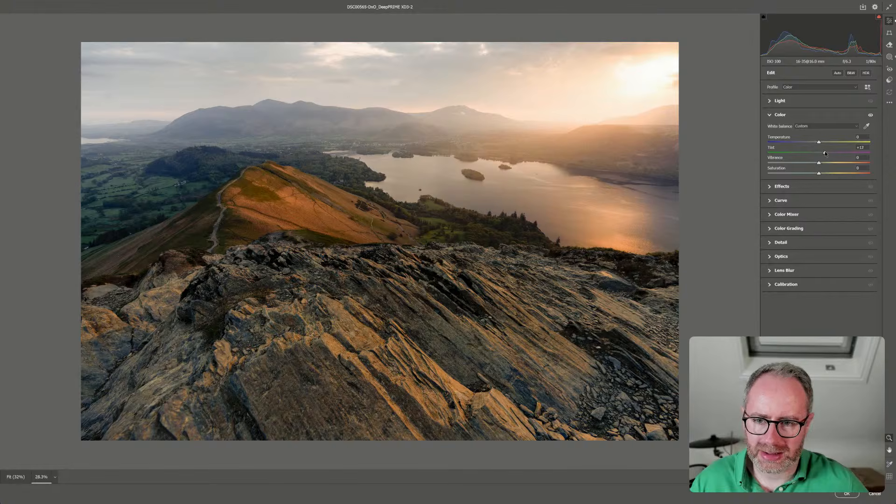
pyautogui.scroll(-3, 612, 165)
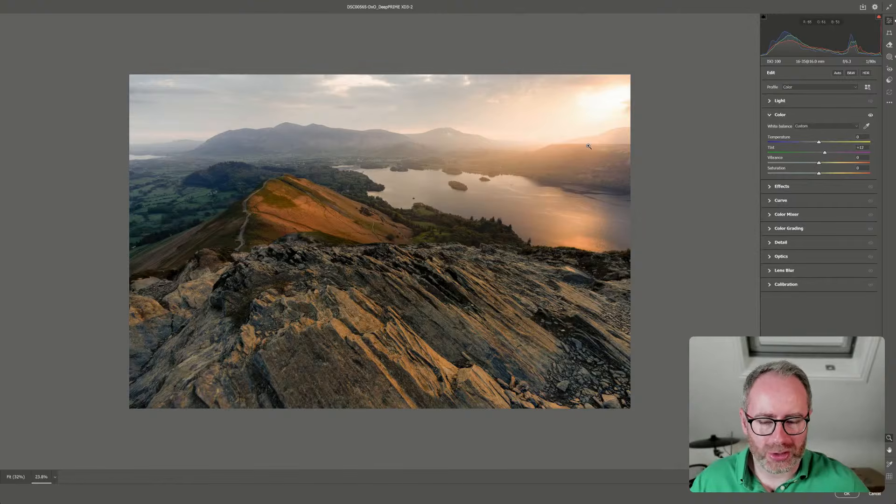
# Add a second, slightly tilted linear gradient mask over the rocky foreground with its fade along the ridge of rocks
pyautogui.click(888, 56)
pyautogui.click(770, 76)
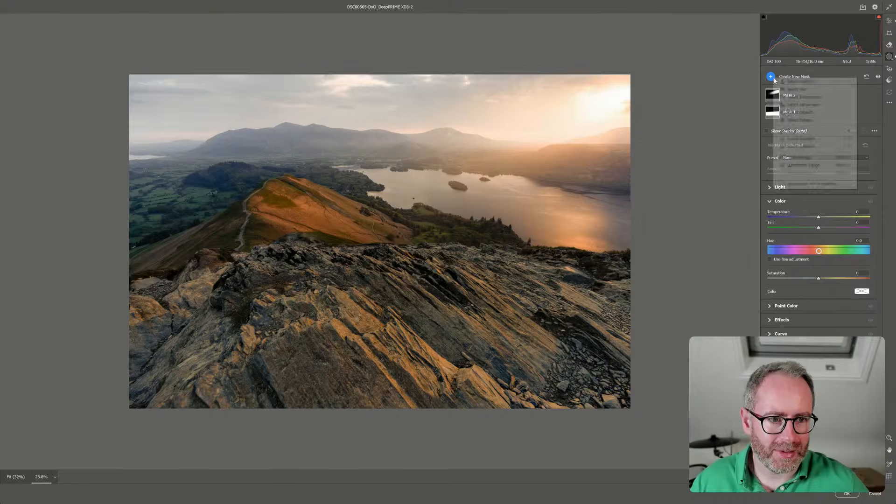
pyautogui.click(814, 139)
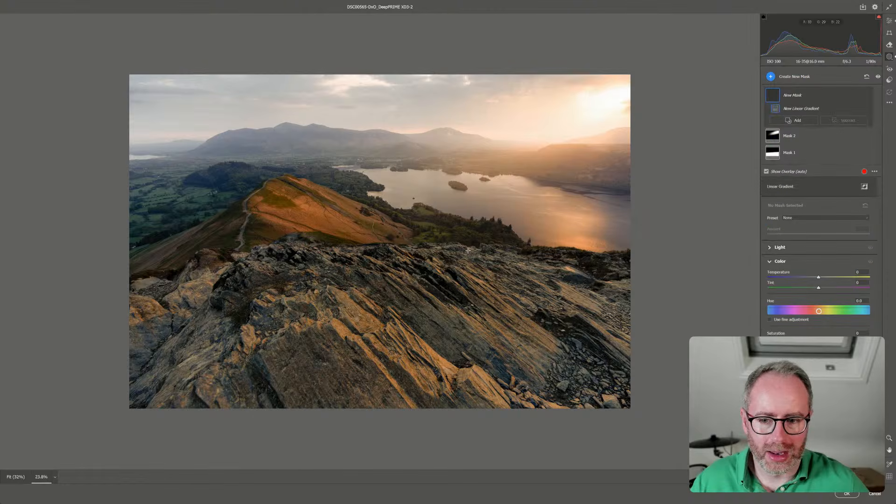
pyautogui.moveTo(369, 285)
pyautogui.mouseDown()
pyautogui.moveTo(365, 230)
pyautogui.moveTo(363, 264)
pyautogui.mouseUp()
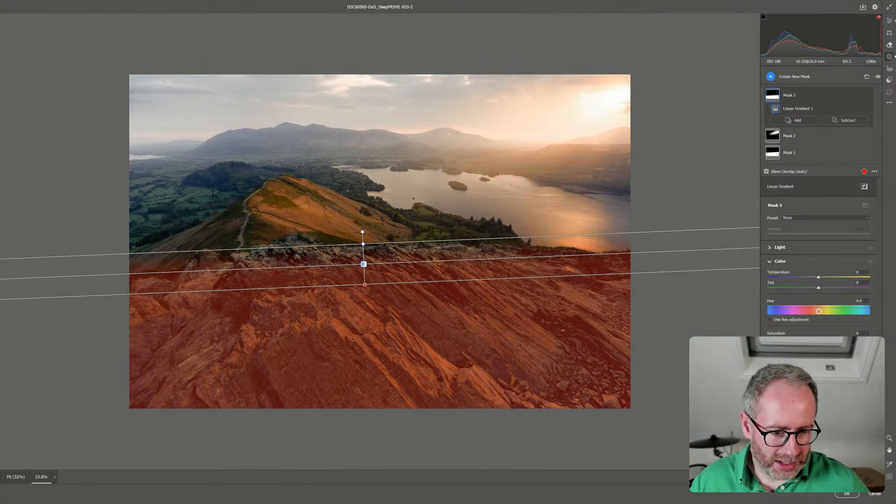
# Sample the orange of the sunlit rocks with Point Color in the new foreground mask, then brighten that color and adjust it slightly
pyautogui.click(785, 367)
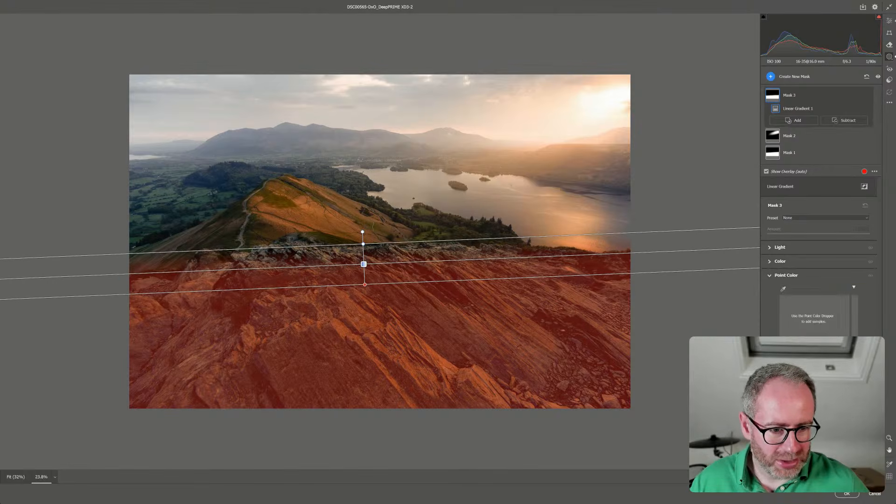
pyautogui.click(783, 288)
pyautogui.click(380, 323)
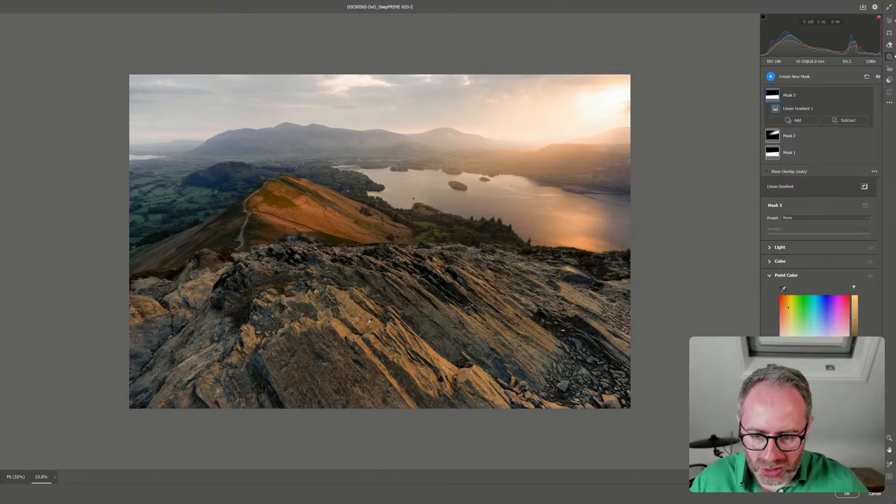
pyautogui.click(370, 321)
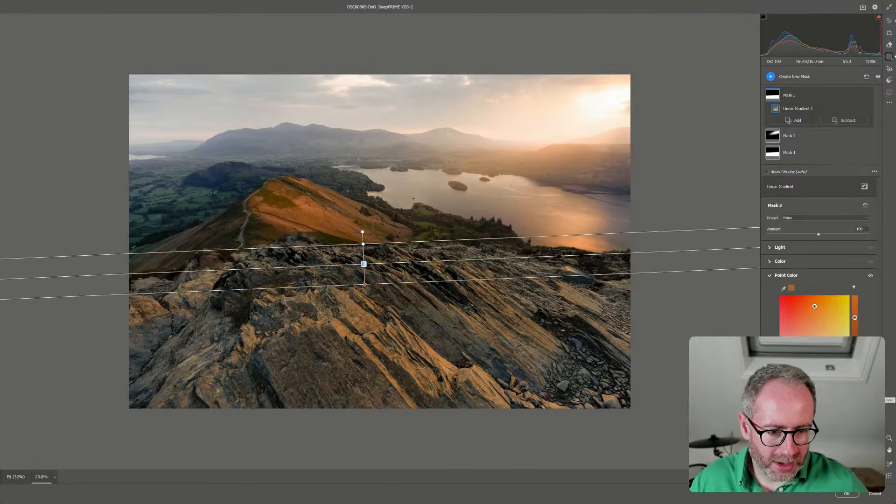
pyautogui.moveTo(854, 317); pyautogui.dragTo(854, 306)
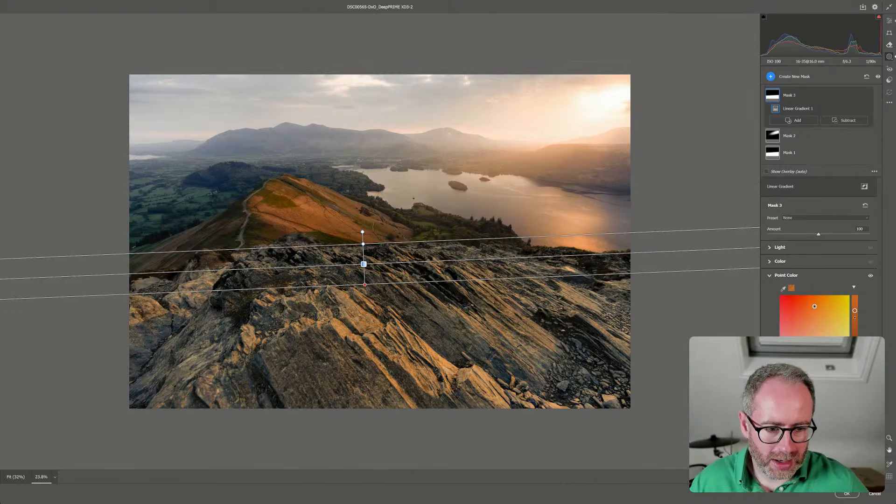
pyautogui.moveTo(814, 306); pyautogui.dragTo(814, 305)
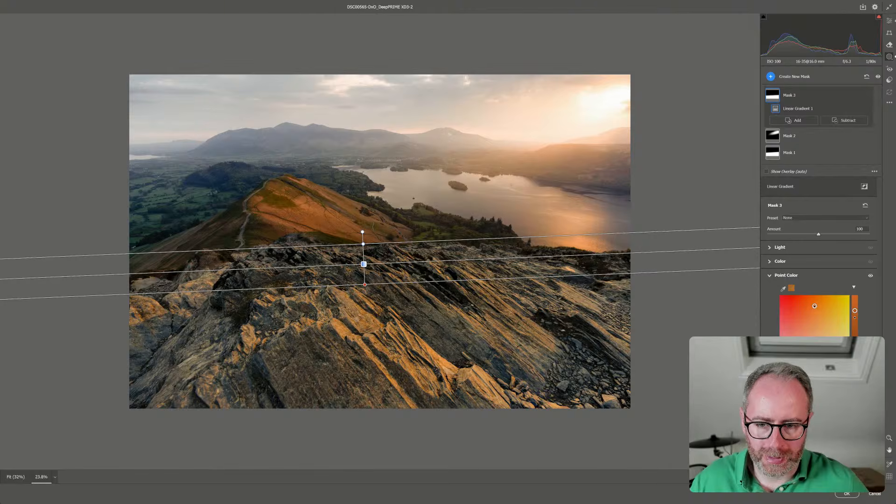
pyautogui.click(889, 20)
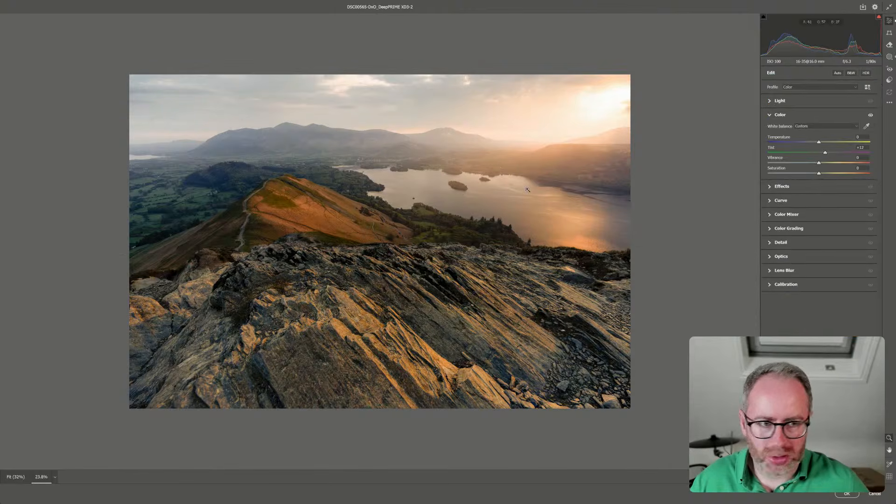
# Add a radial gradient mask fitted to the orange hill and sample the hill's orange with Point Color for adjustment
pyautogui.click(889, 57)
pyautogui.click(770, 76)
pyautogui.click(796, 145)
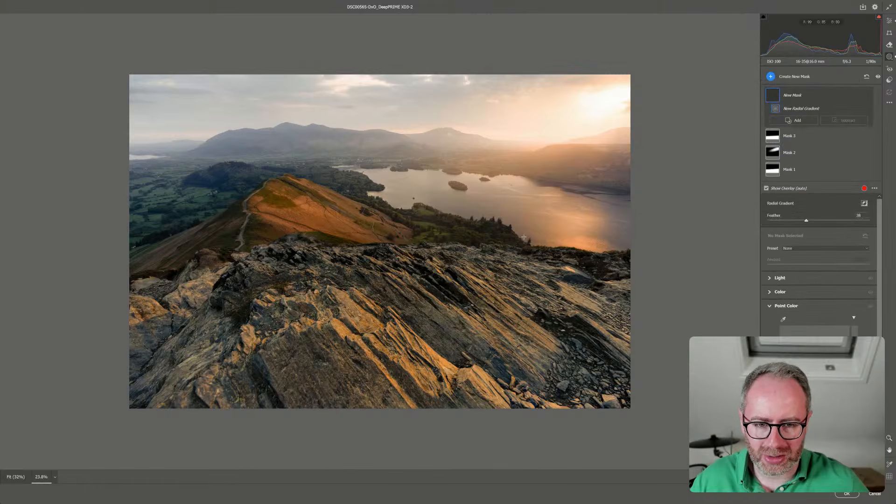
pyautogui.moveTo(300, 201)
pyautogui.mouseDown()
pyautogui.moveTo(371, 226)
pyautogui.moveTo(387, 218)
pyautogui.mouseUp()
pyautogui.moveTo(334, 201); pyautogui.dragTo(359, 209)
pyautogui.moveTo(321, 245); pyautogui.dragTo(327, 227)
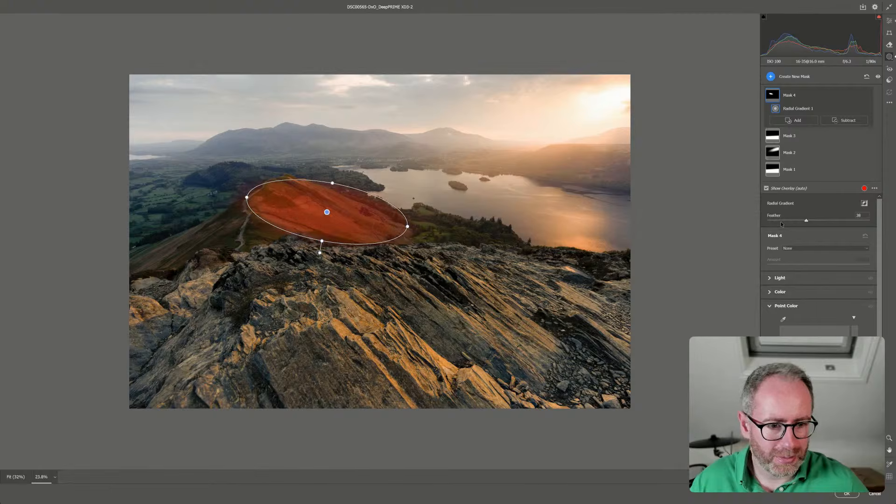
pyautogui.click(782, 319)
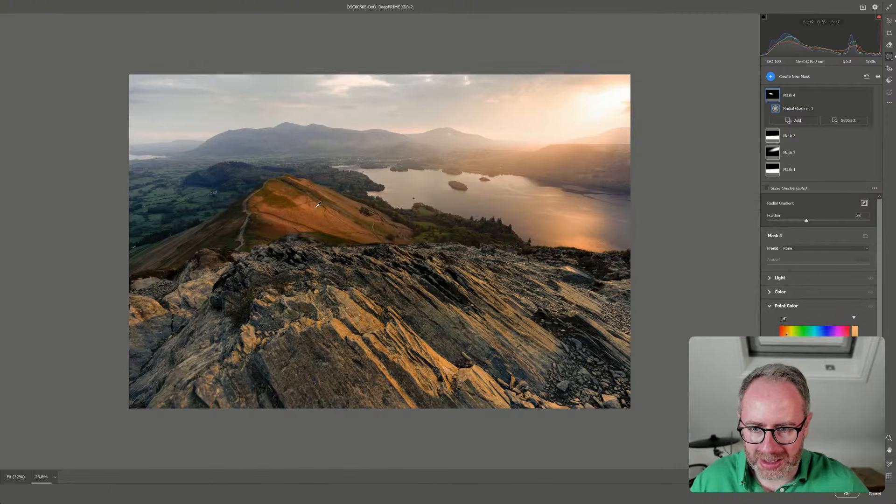
pyautogui.click(306, 202)
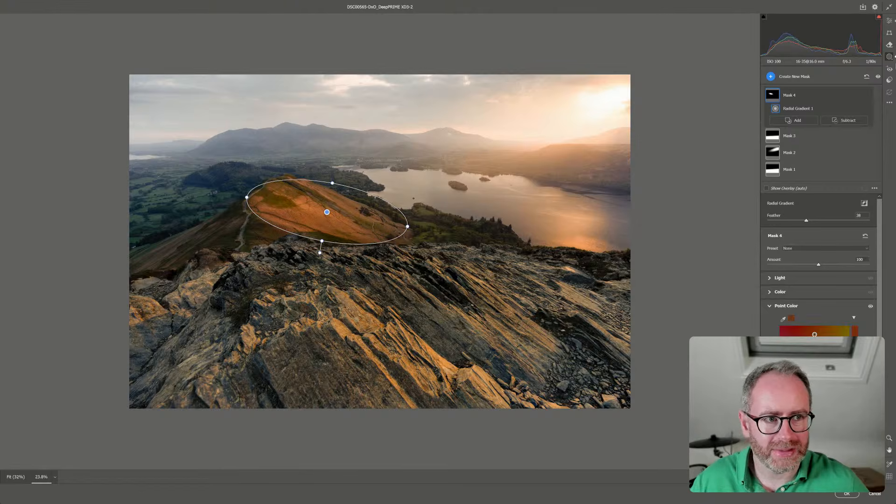
# Review the image at several sizes in the global edit view and return to the mask list
pyautogui.click(889, 21)
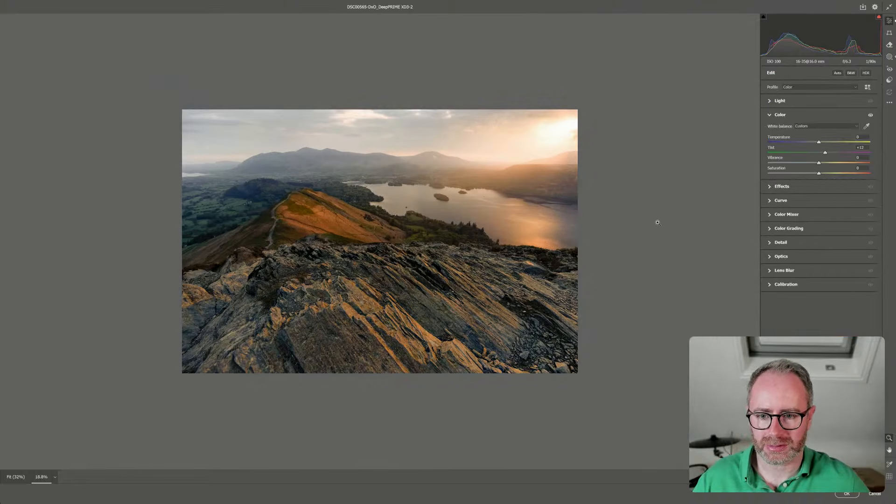
pyautogui.scroll(2, 648, 224)
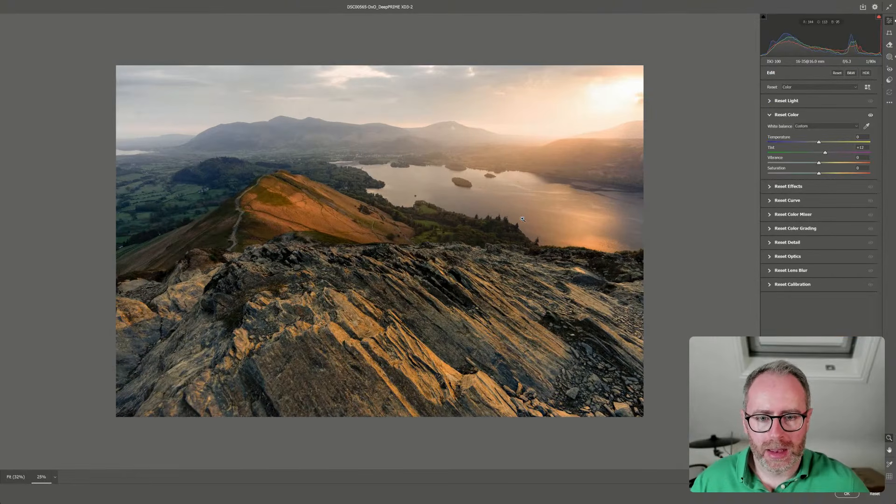
pyautogui.scroll(1, 522, 218)
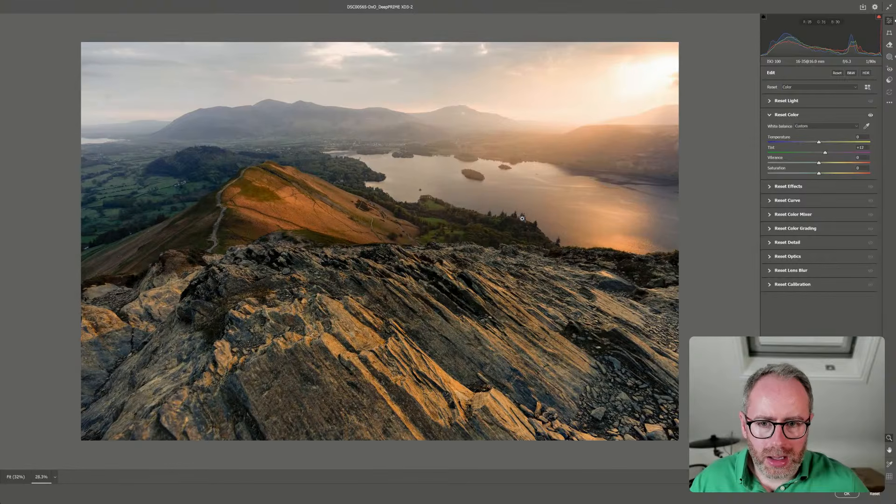
pyautogui.scroll(-1, 523, 219)
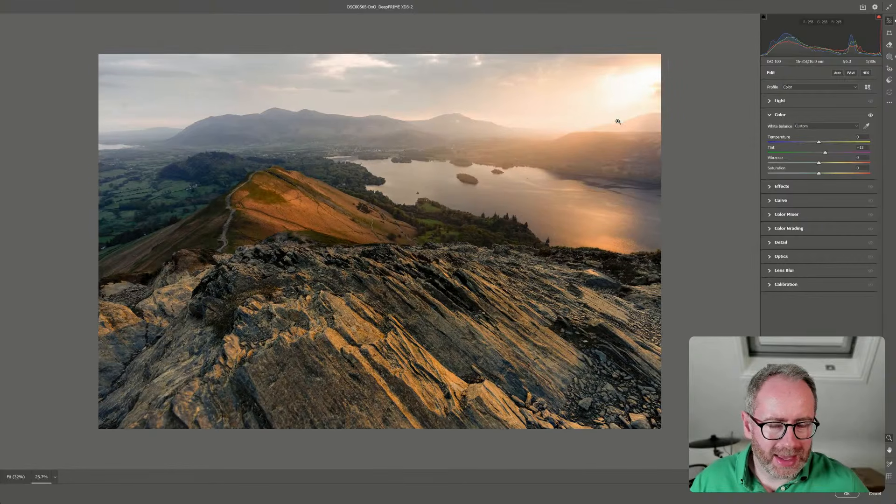
pyautogui.click(889, 57)
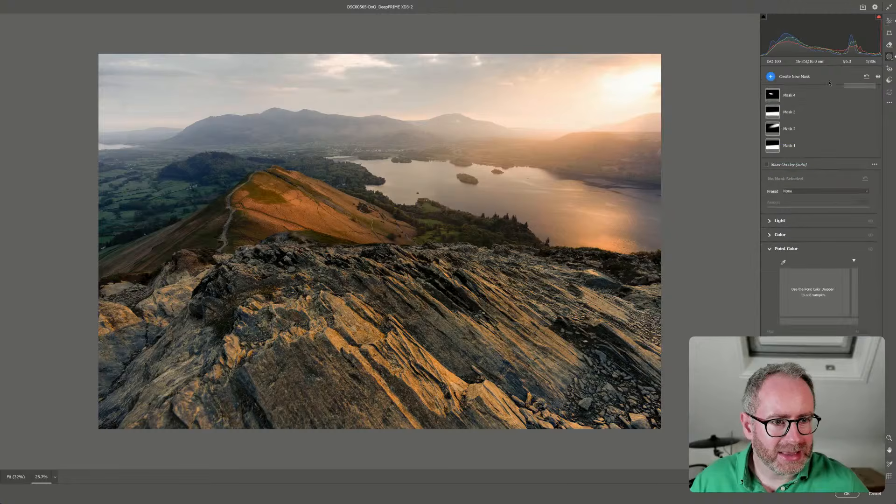
# Add a slightly tilted linear gradient mask covering the sky, with its fade running across the distant mountains
pyautogui.click(823, 145)
pyautogui.click(820, 113)
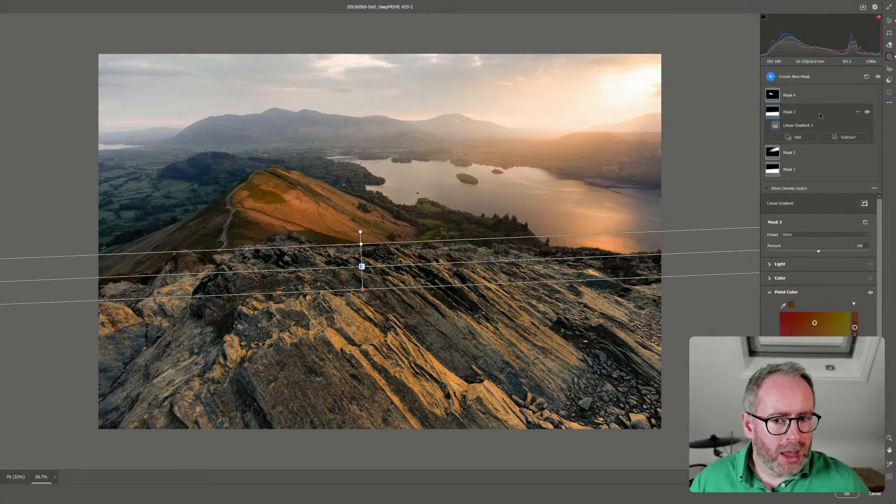
pyautogui.click(771, 76)
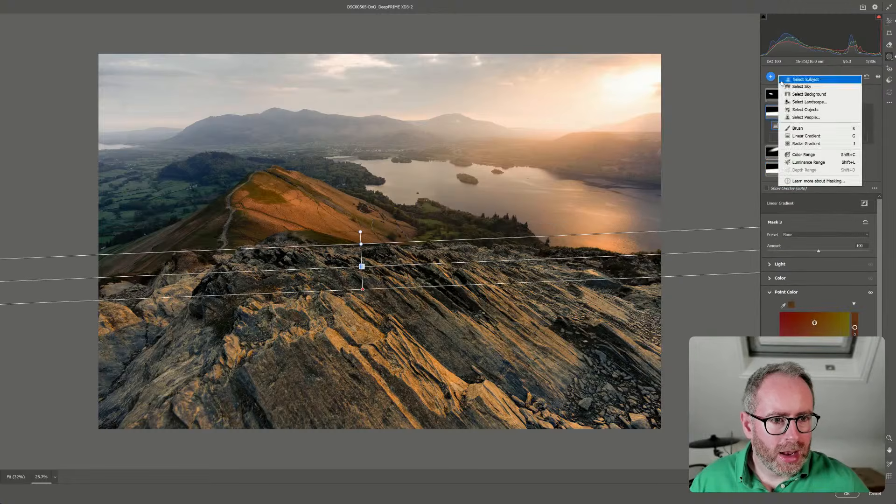
pyautogui.click(806, 136)
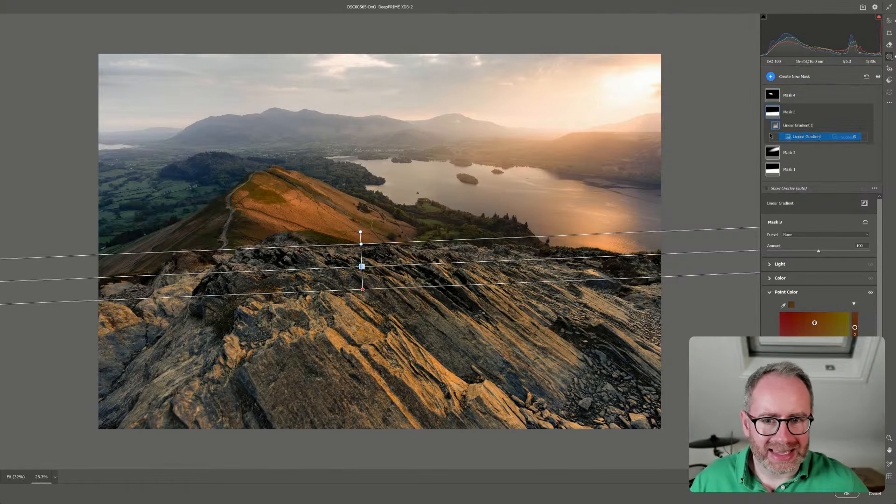
pyautogui.moveTo(433, 101)
pyautogui.mouseDown()
pyautogui.moveTo(430, 136)
pyautogui.moveTo(433, 114)
pyautogui.mouseUp()
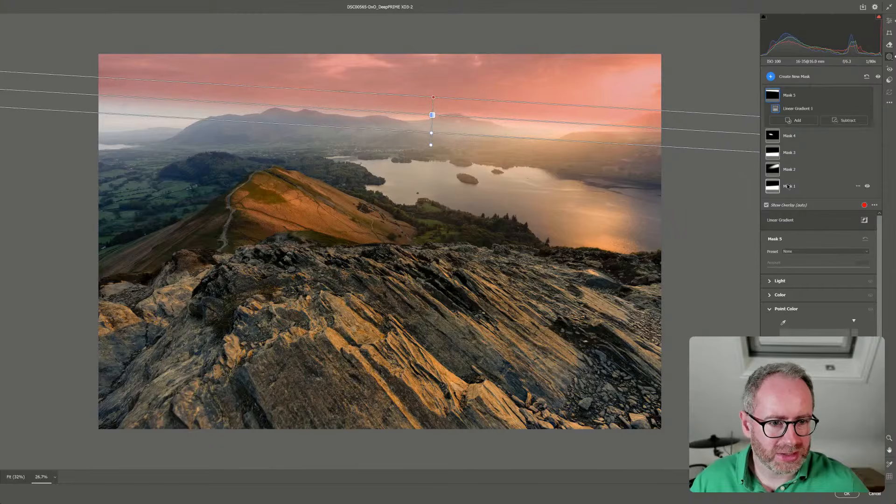
# Darken the sky mask by setting Exposure to about -0.45 and slightly lowering Highlights
pyautogui.click(778, 280)
pyautogui.moveTo(818, 296); pyautogui.dragTo(811, 295)
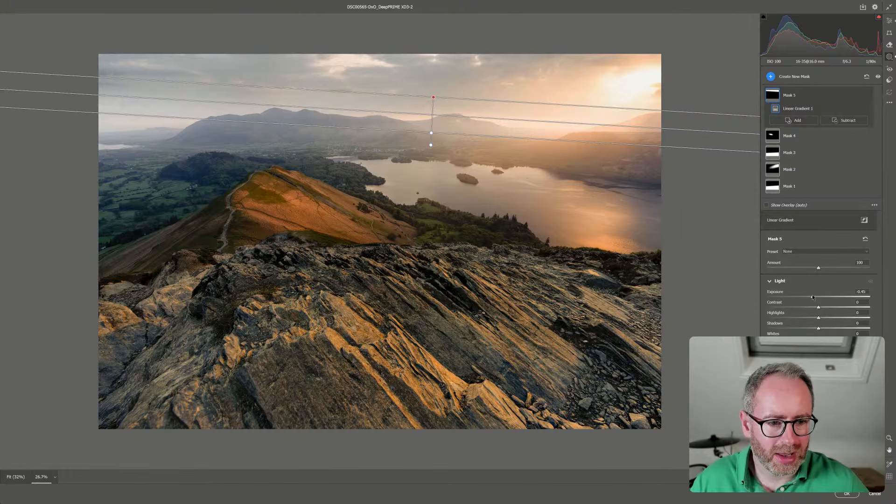
pyautogui.moveTo(819, 318)
pyautogui.mouseDown()
pyautogui.moveTo(802, 317)
pyautogui.moveTo(812, 318)
pyautogui.mouseUp()
# Raise the global Vibrance to +24 in the main edit settings
pyautogui.click(889, 20)
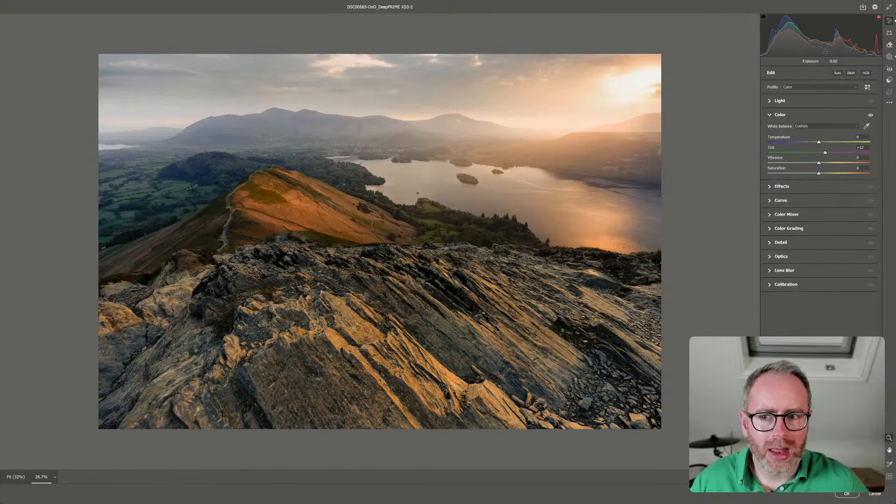
pyautogui.scroll(-5, 620, 206)
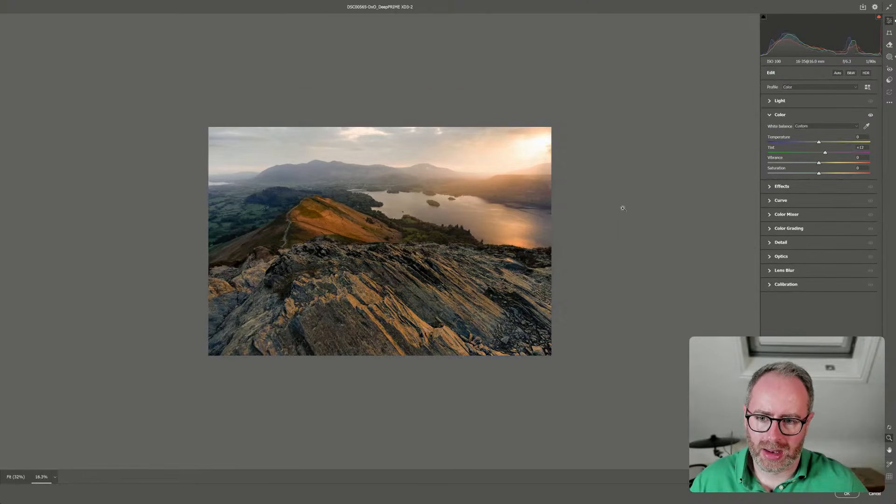
pyautogui.scroll(3, 567, 215)
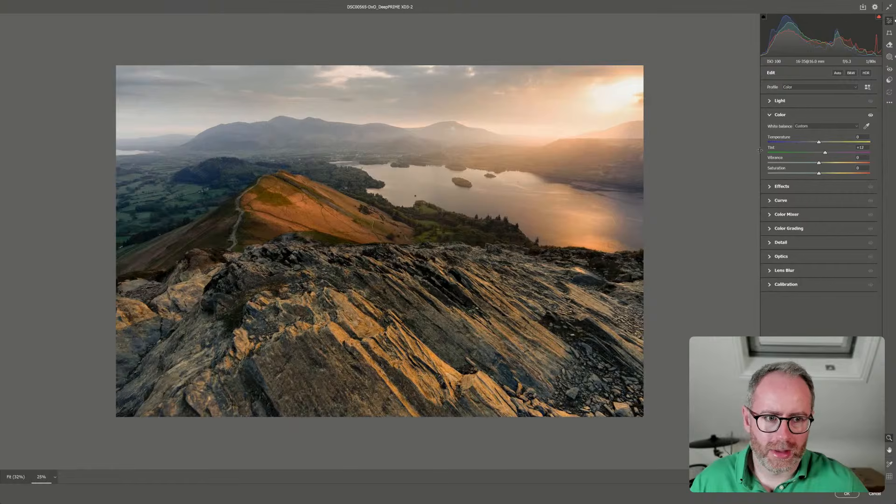
pyautogui.moveTo(819, 164)
pyautogui.mouseDown()
pyautogui.moveTo(857, 164)
pyautogui.moveTo(831, 165)
pyautogui.mouseUp()
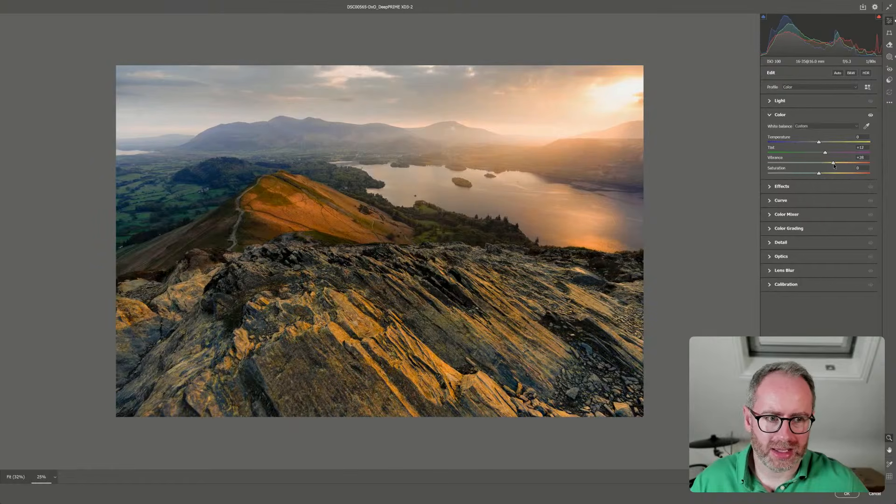
# Review the globally edited image at several sizes to judge the overall colour and contrast
pyautogui.keyDown('alt'); pyautogui.click(608, 166); pyautogui.keyUp('alt')
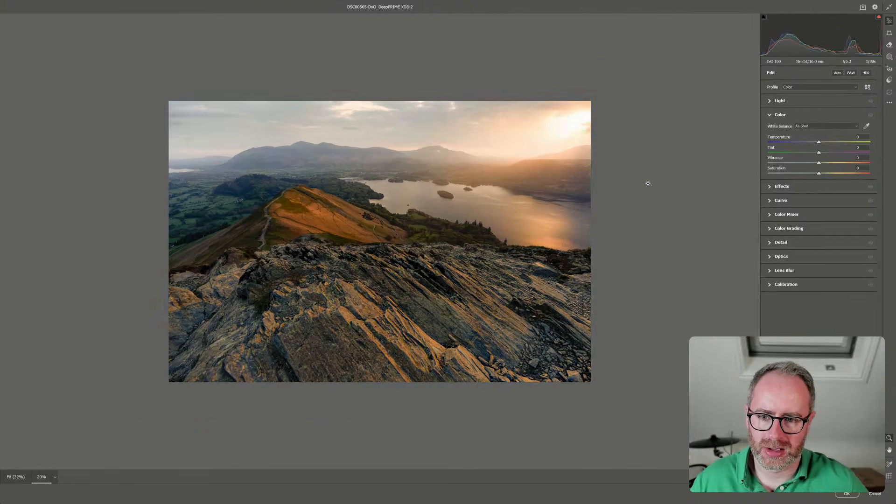
pyautogui.scroll(3, 648, 183)
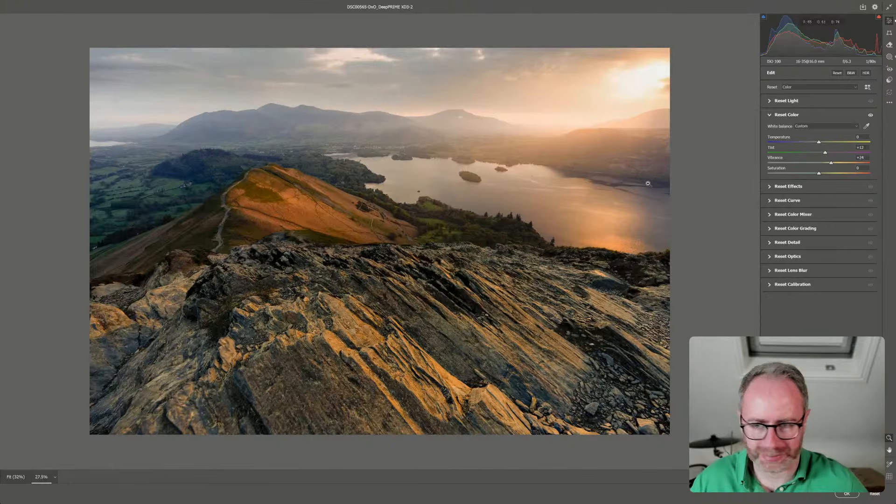
pyautogui.scroll(-1, 648, 183)
pyautogui.scroll(2, 648, 184)
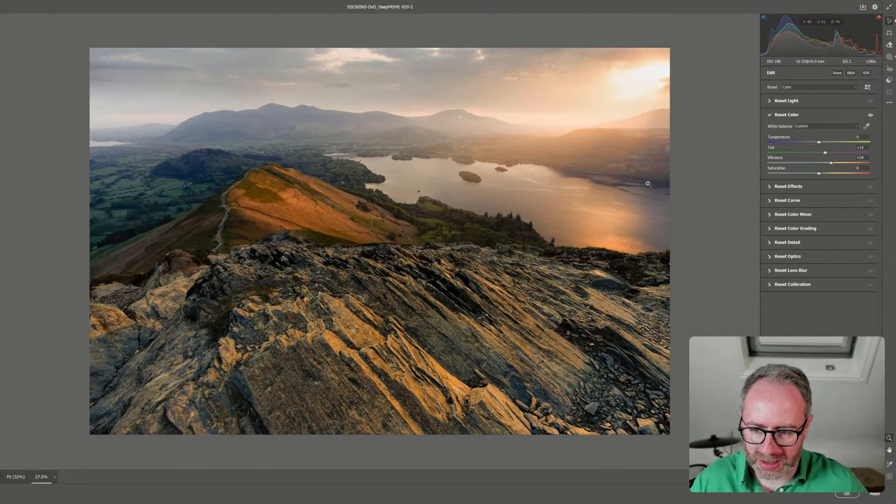
pyautogui.scroll(-2, 648, 184)
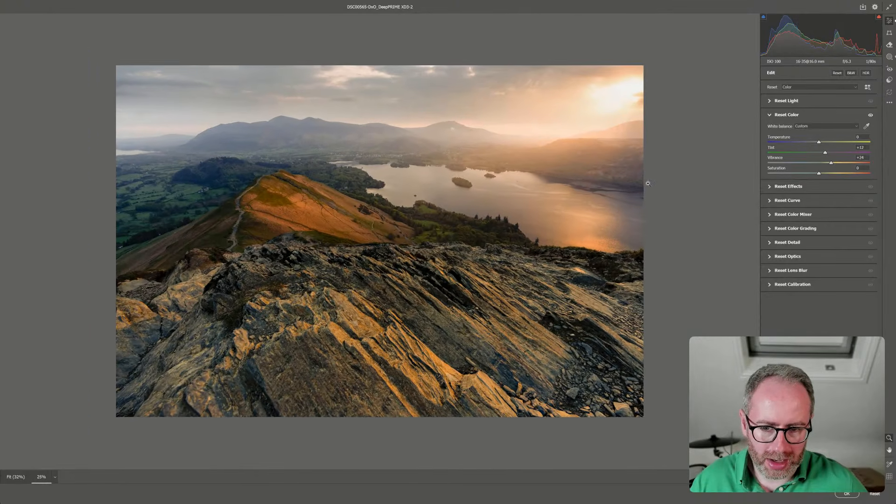
pyautogui.scroll(3, 484, 289)
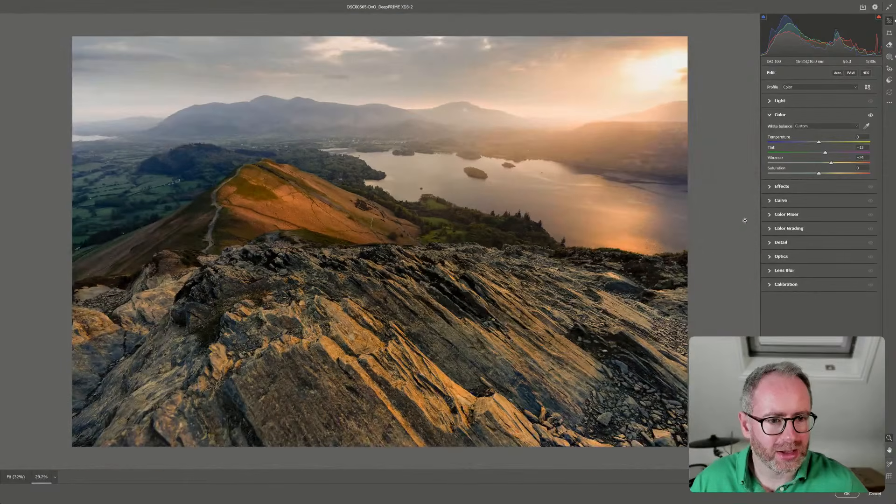
pyautogui.scroll(-1, 741, 168)
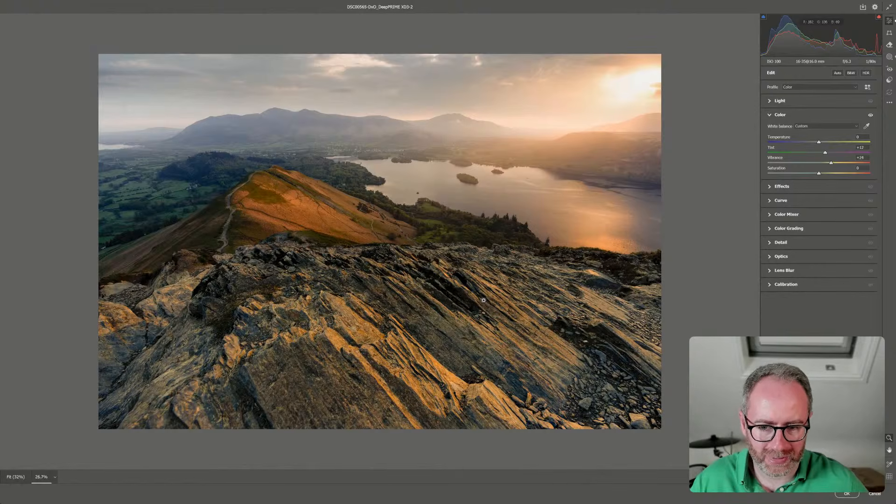
# Lift Shadows to +12 in Mask 1, the first linear gradient over the foreground rocks
pyautogui.click(888, 56)
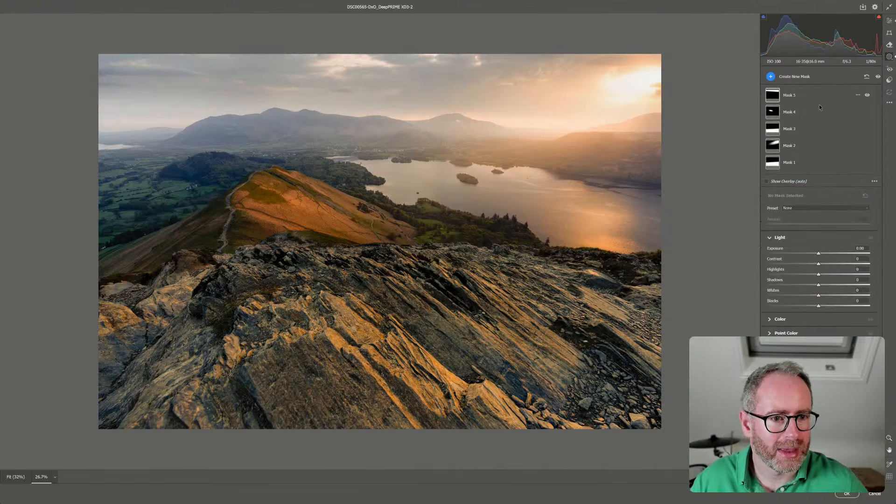
pyautogui.click(790, 162)
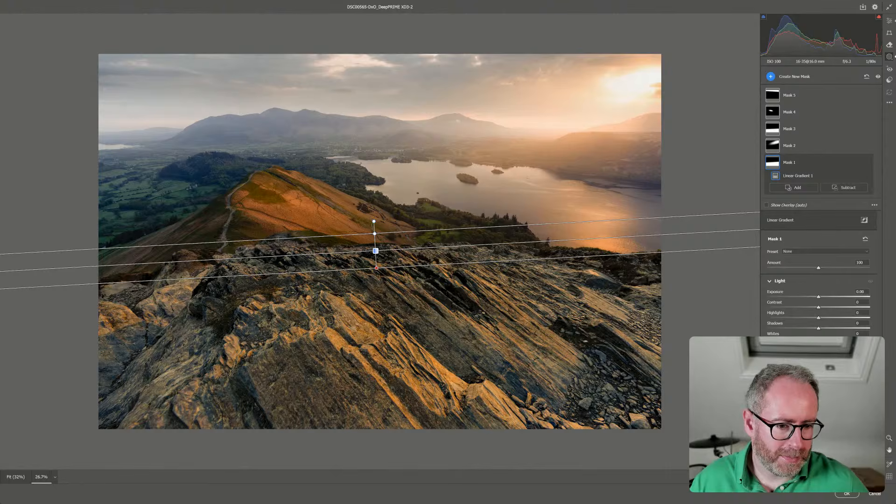
pyautogui.moveTo(818, 328); pyautogui.dragTo(829, 331)
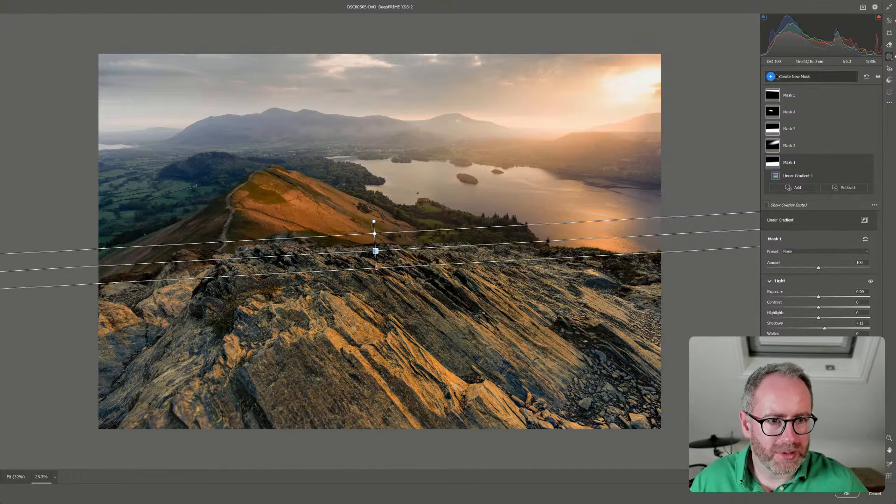
# Add a brush mask with size 9 and paint over the dark areas of the foreground rocks
pyautogui.click(793, 76)
pyautogui.click(790, 130)
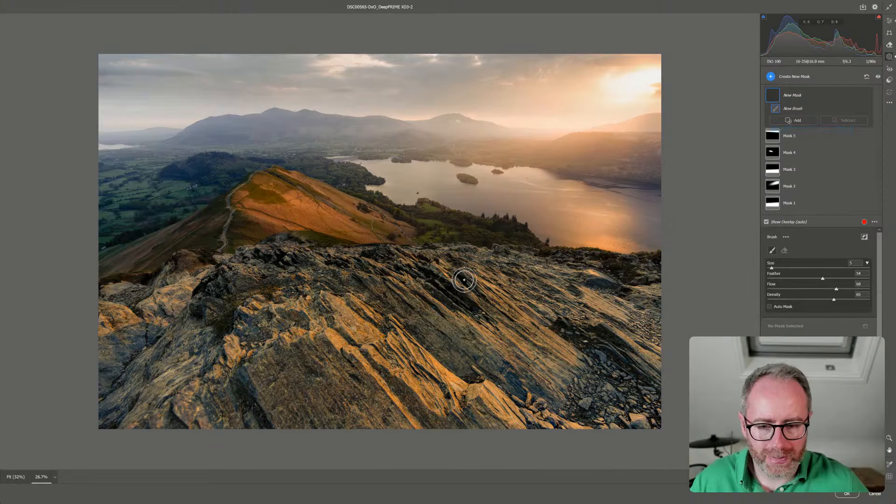
pyautogui.moveTo(772, 268); pyautogui.dragTo(775, 269)
pyautogui.moveTo(476, 300)
pyautogui.mouseDown()
pyautogui.moveTo(430, 284)
pyautogui.moveTo(428, 271)
pyautogui.moveTo(274, 260)
pyautogui.moveTo(220, 276)
pyautogui.moveTo(201, 303)
pyautogui.mouseUp()
pyautogui.moveTo(586, 330); pyautogui.dragTo(620, 369)
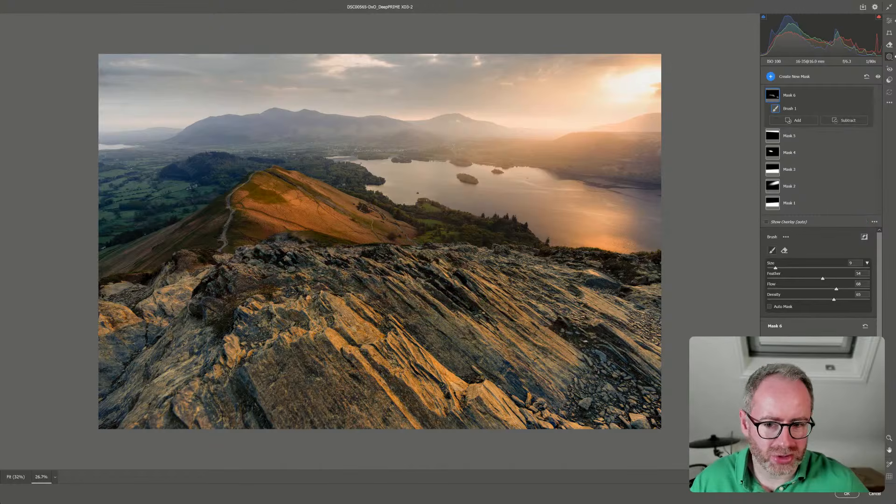
pyautogui.press('alt')
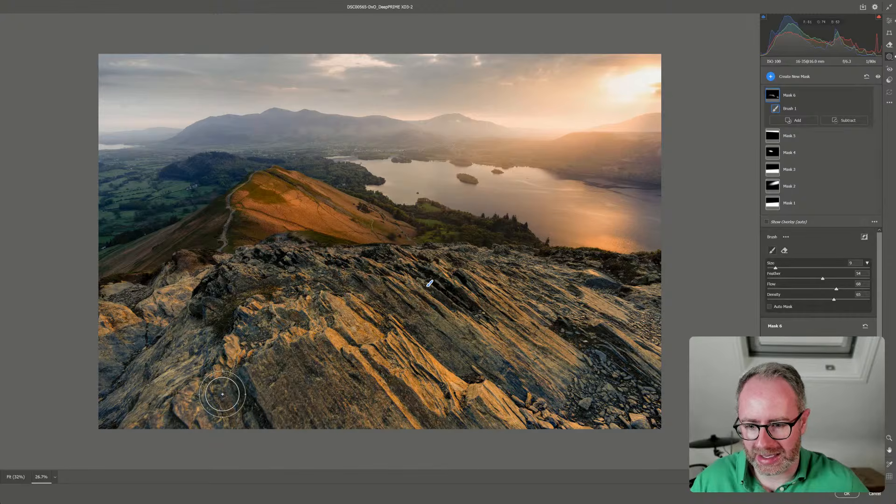
# Compare the complete edit with the unedited image, viewing it at both small and large sizes
pyautogui.click(889, 21)
pyautogui.press('\\')
pyautogui.press('\\')
pyautogui.press('\\')
pyautogui.press('\\')
pyautogui.press('\\')
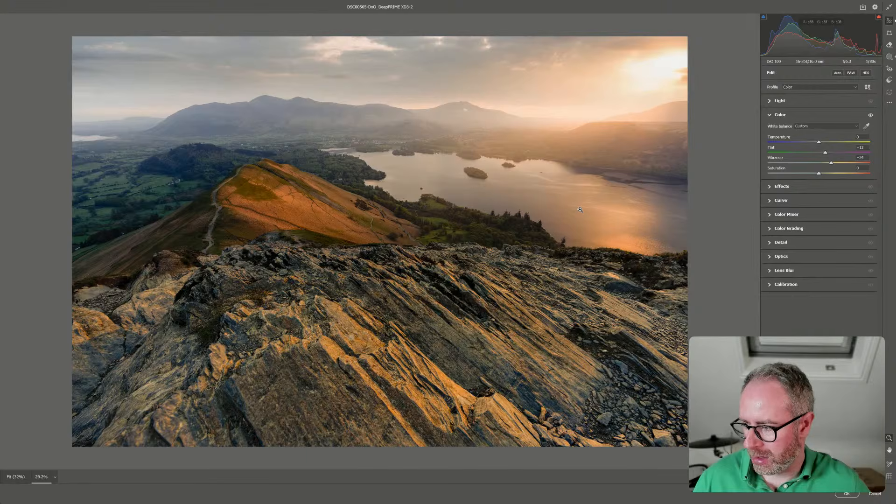
pyautogui.press('alt')
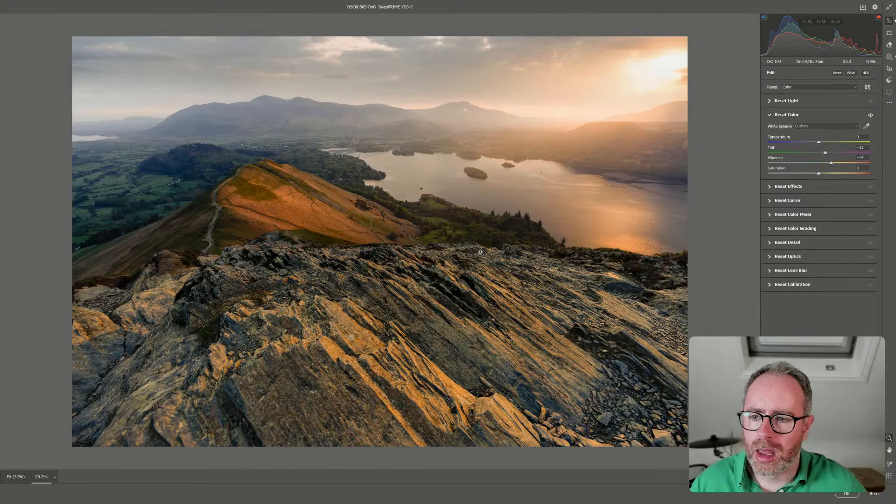
pyautogui.scroll(-8, 480, 252)
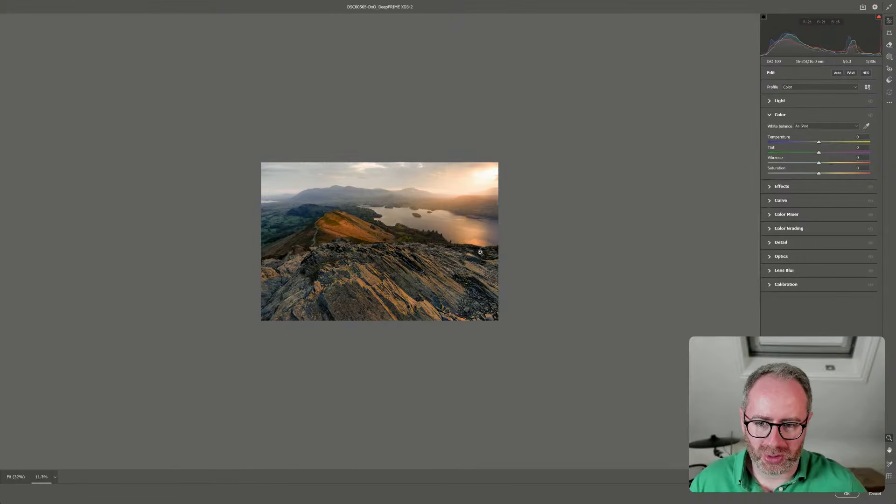
pyautogui.scroll(1, 479, 252)
pyautogui.scroll(4, 479, 252)
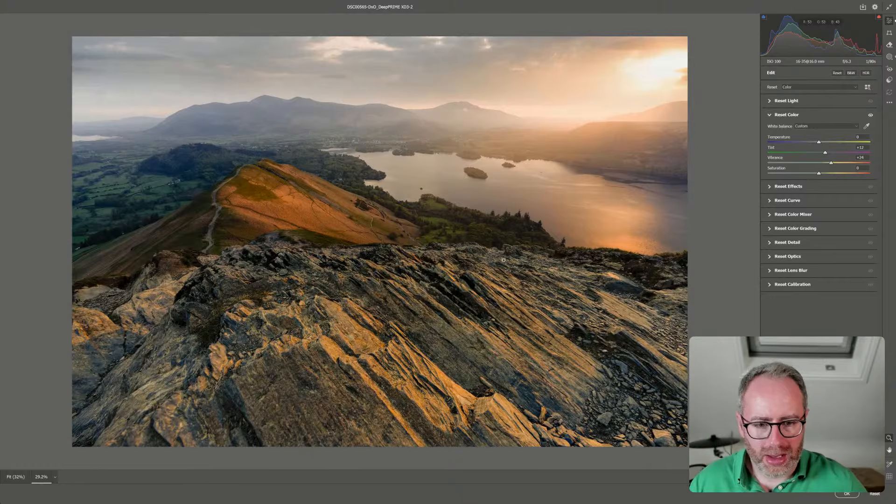
pyautogui.press('alt')
# Apply the Camera Raw edits and add a Solid Color fill layer with hue 30, saturation 20 and brightness 100
pyautogui.click(848, 494)
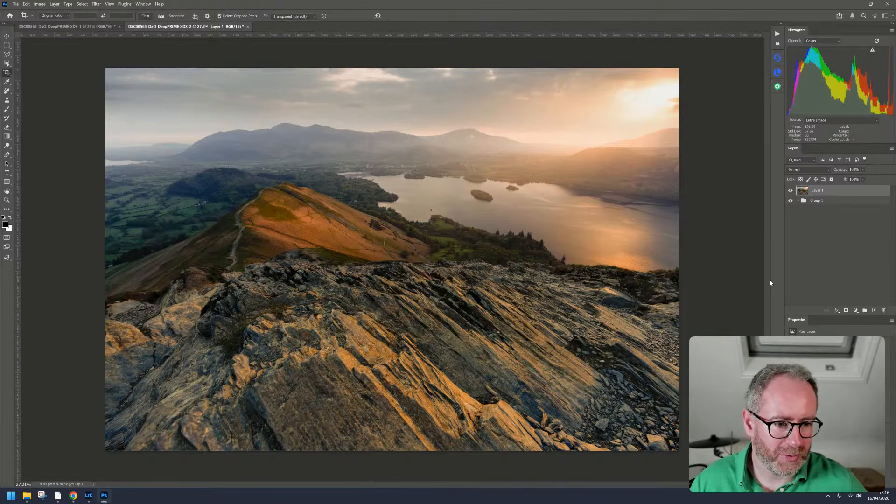
pyautogui.click(857, 315)
pyautogui.click(856, 323)
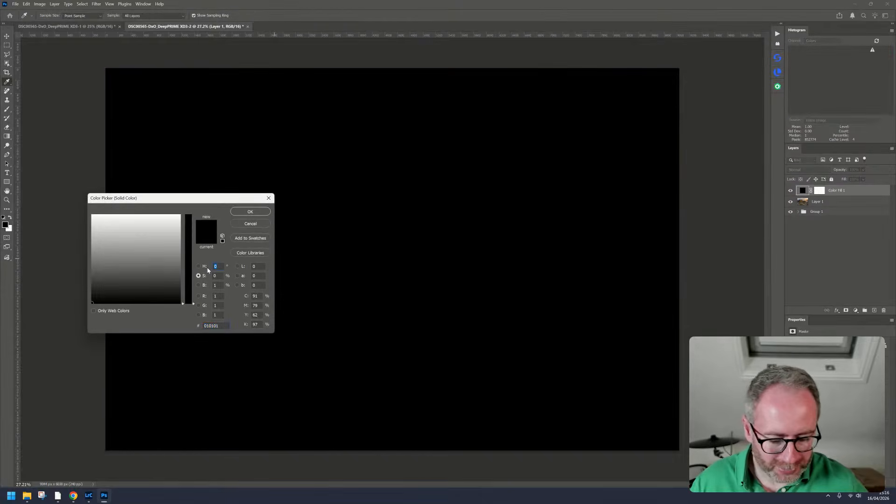
pyautogui.press('Tab')
pyautogui.write('100')
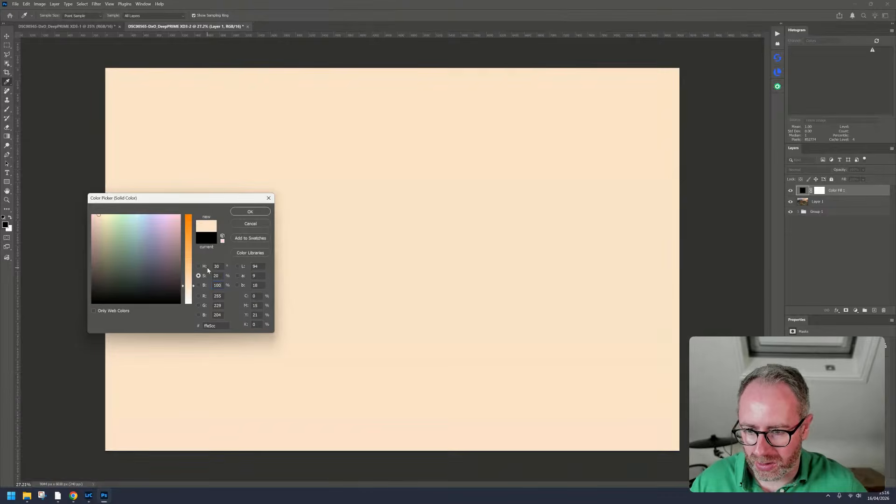
pyautogui.click(264, 212)
pyautogui.press('c')
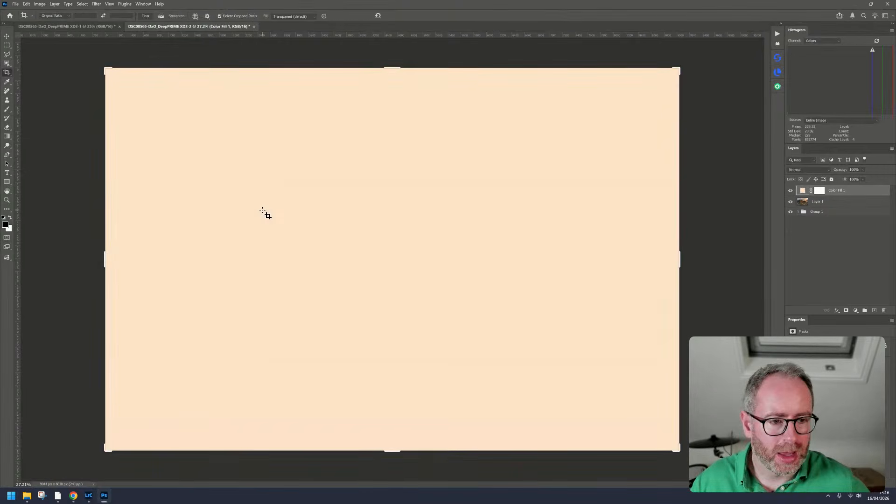
# Set the colour fill layer's blend mode to Soft Light and invert its layer mask to black
pyautogui.click(830, 171)
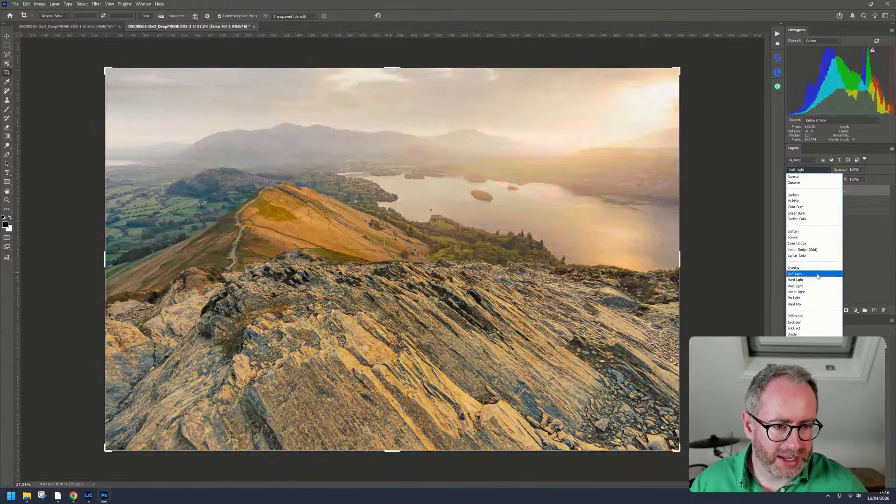
pyautogui.click(818, 274)
pyautogui.click(820, 190)
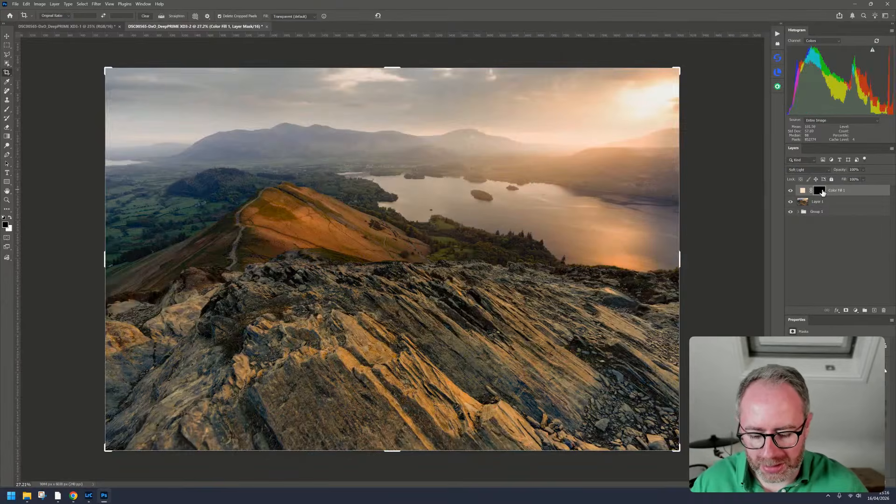
# Paint white into the colour fill layer's mask over the sunlit hill, using a soft brush with 1% hardness and 1% flow
pyautogui.press('b')
pyautogui.rightClick(595, 182)
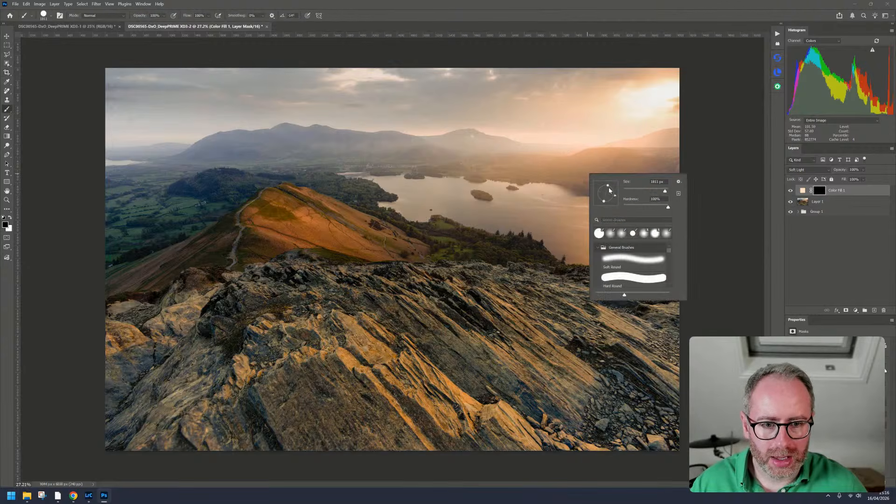
pyautogui.write('1')
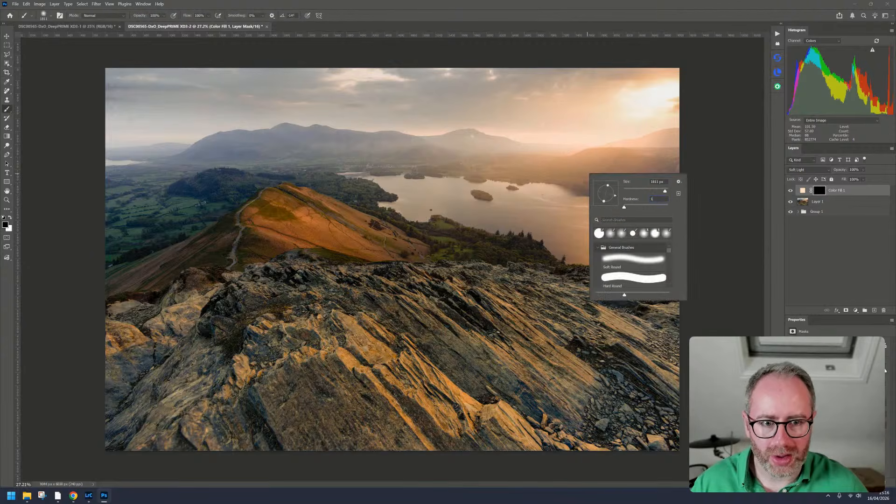
pyautogui.click(200, 15)
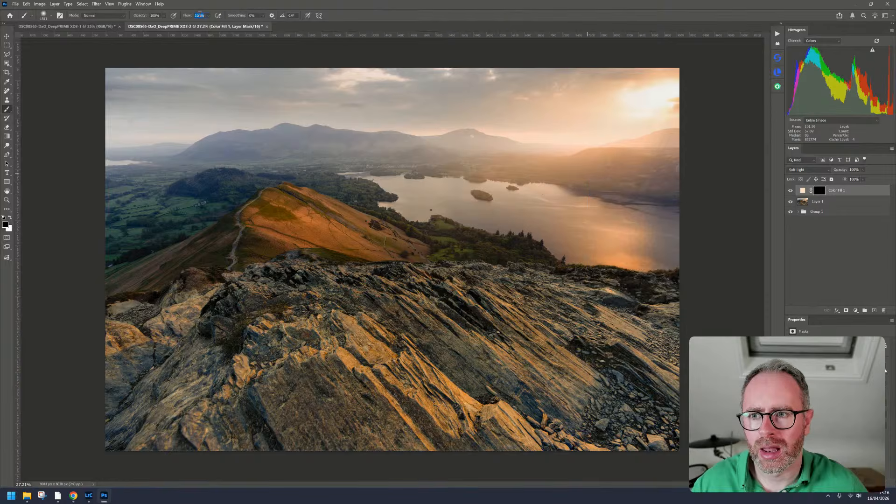
pyautogui.write('1')
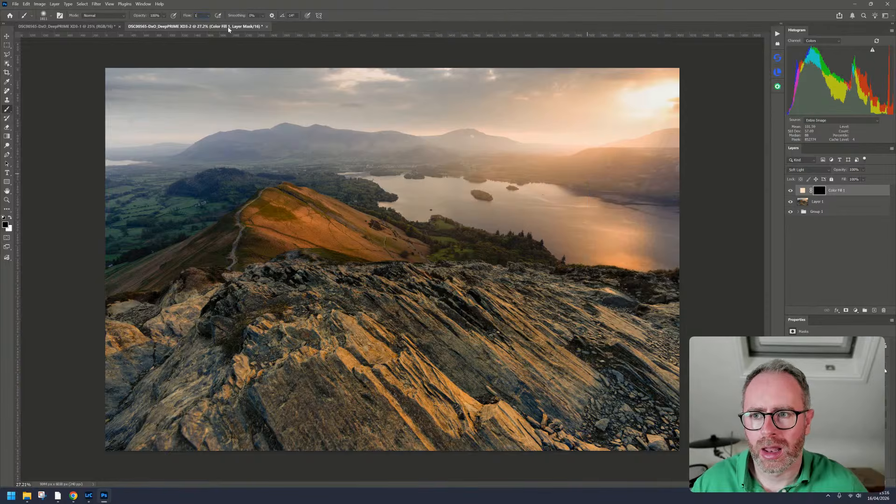
pyautogui.press('Return')
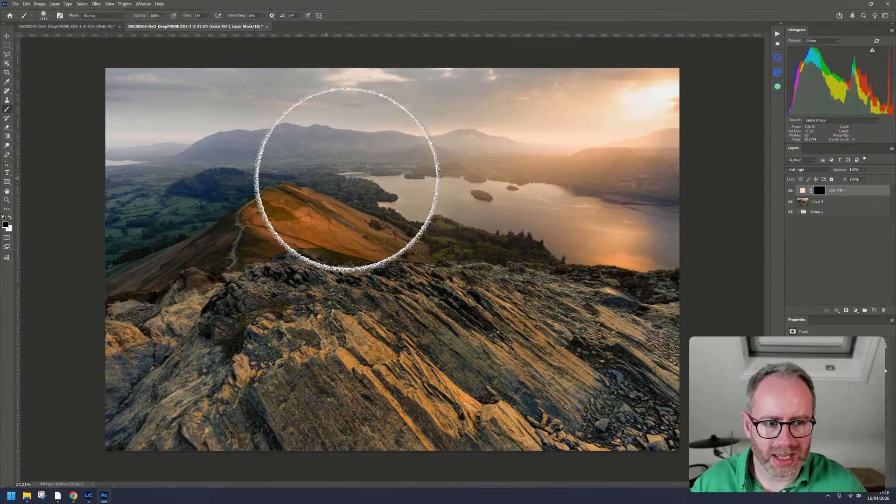
pyautogui.click(9, 217)
pyautogui.moveTo(366, 232)
pyautogui.mouseDown()
pyautogui.moveTo(367, 308)
pyautogui.moveTo(495, 284)
pyautogui.moveTo(312, 219)
pyautogui.mouseUp()
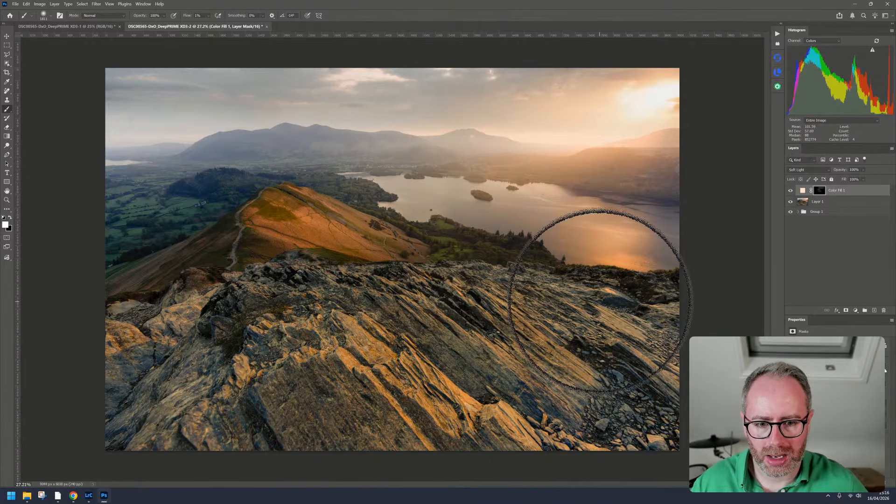
# Compare the image with the colour fill layer hidden and shown, viewing it at small and large sizes
pyautogui.scroll(-3, 576, 260)
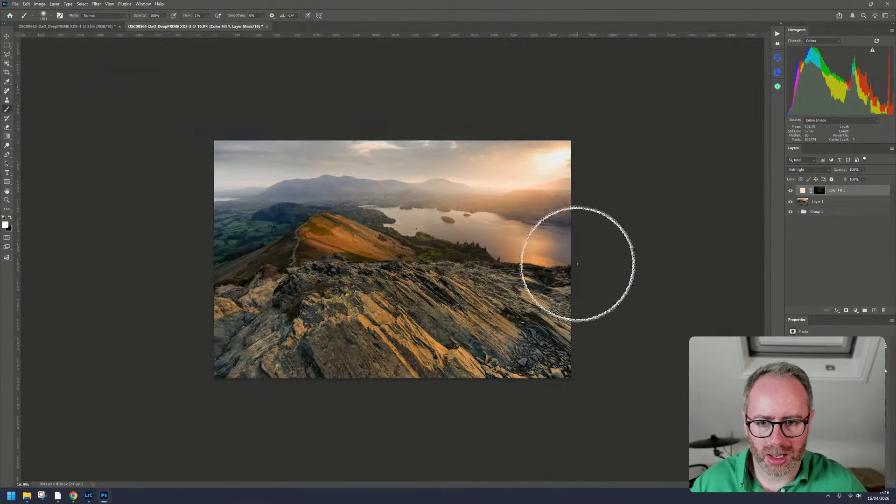
pyautogui.click(790, 190)
pyautogui.click(790, 190)
pyautogui.click(790, 190)
pyautogui.click(790, 190)
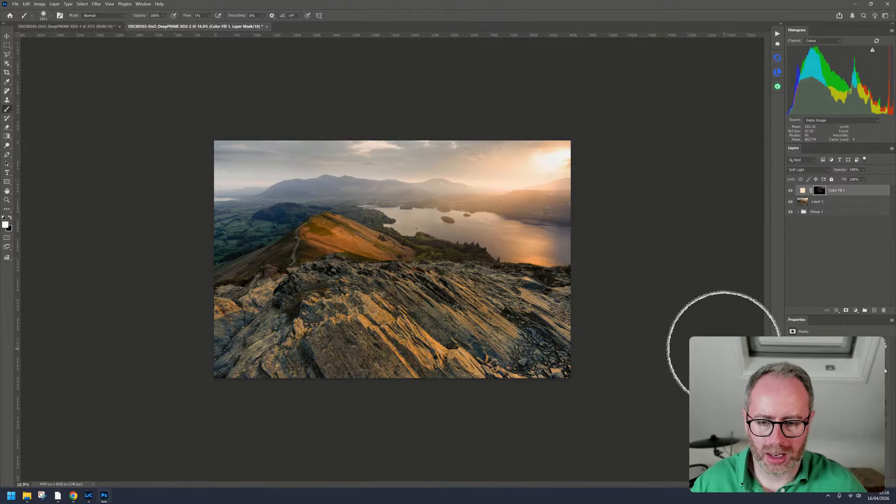
pyautogui.scroll(3, 676, 335)
pyautogui.scroll(2, 680, 331)
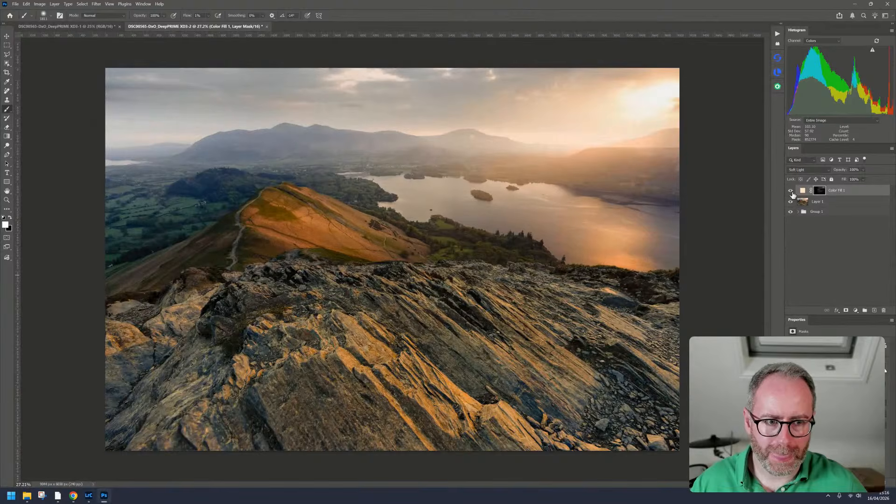
pyautogui.click(790, 191)
pyautogui.click(790, 191)
pyautogui.click(790, 190)
pyautogui.click(790, 190)
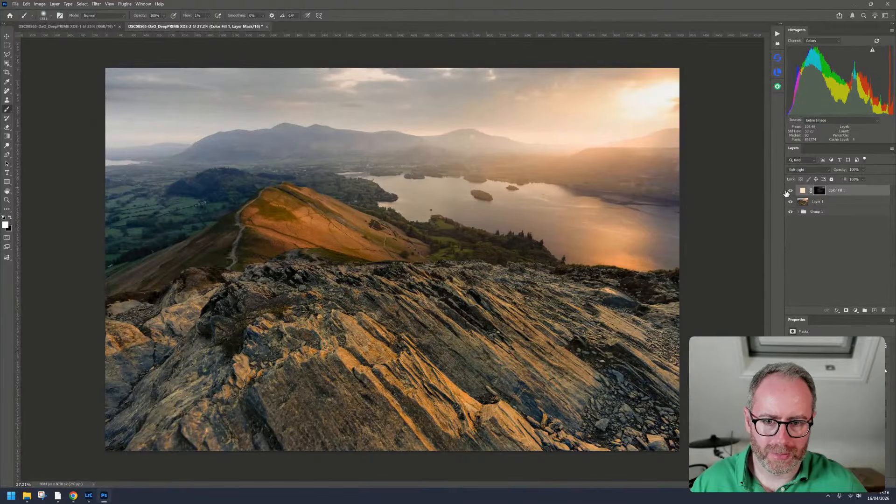
pyautogui.scroll(-2, 689, 260)
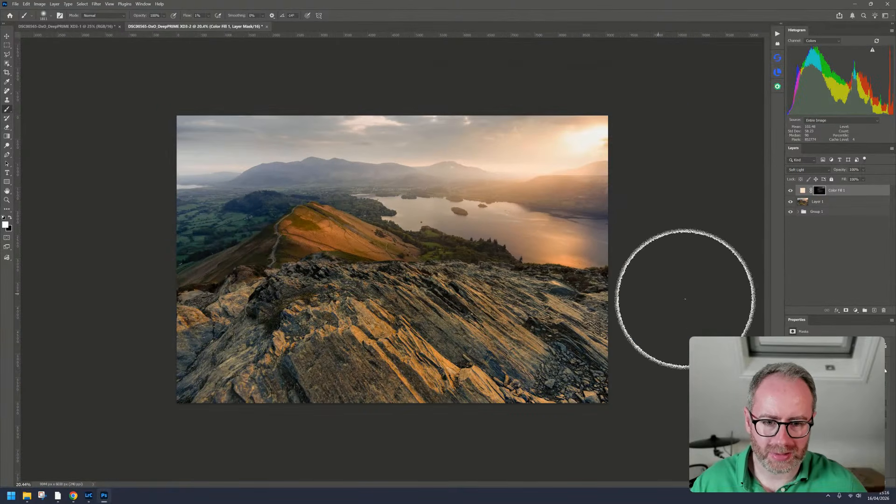
pyautogui.scroll(1, 597, 253)
pyautogui.scroll(2, 596, 252)
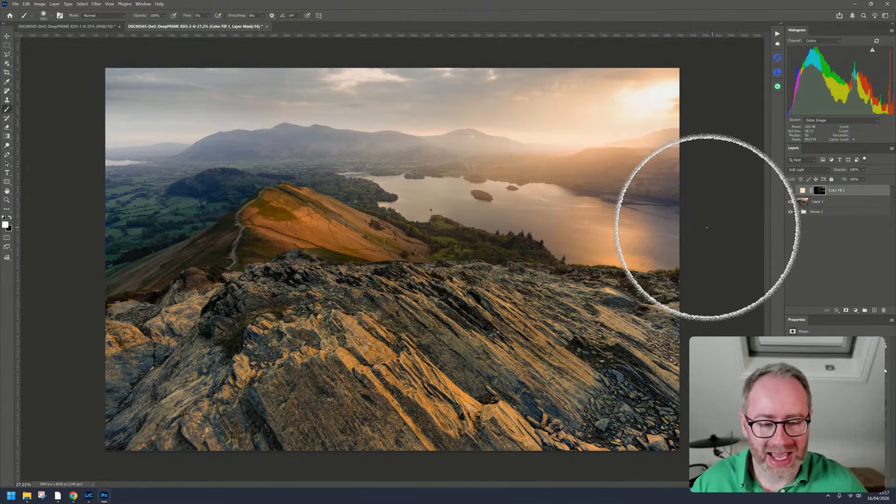
pyautogui.scroll(1, 680, 235)
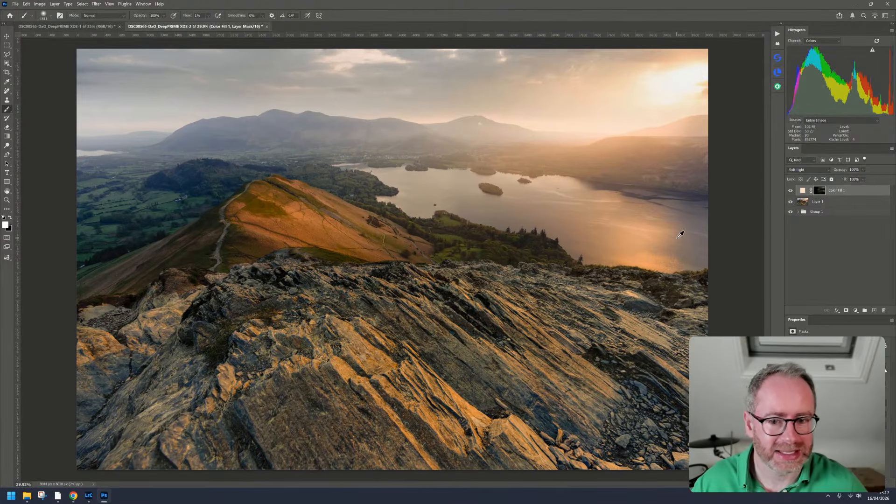
pyautogui.scroll(-2, 680, 235)
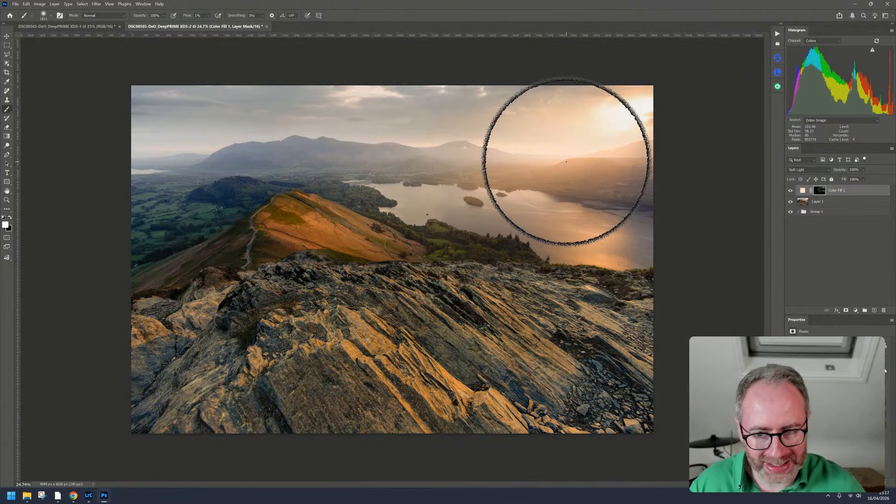
# Merge the colour fill layer with Layer 1 and open the Camera Raw filter on the result
pyautogui.click(821, 201)
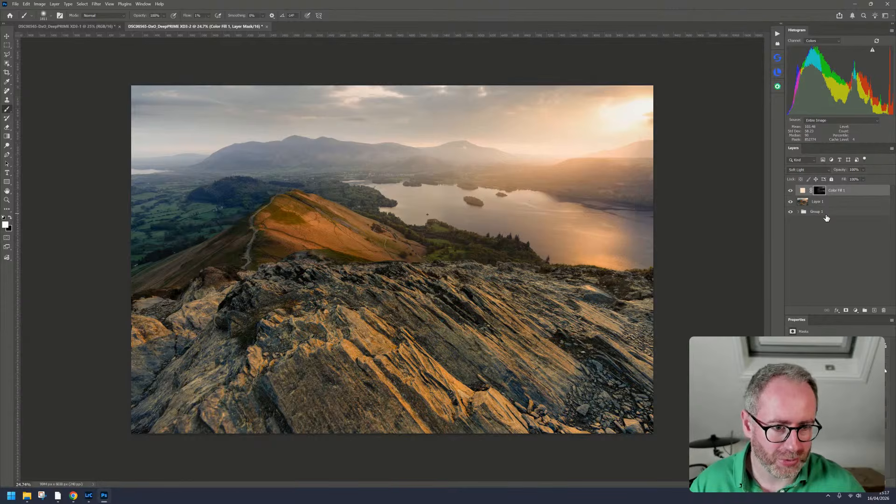
pyautogui.hotkey('ctrl', 'shift', 'alt', 'e')
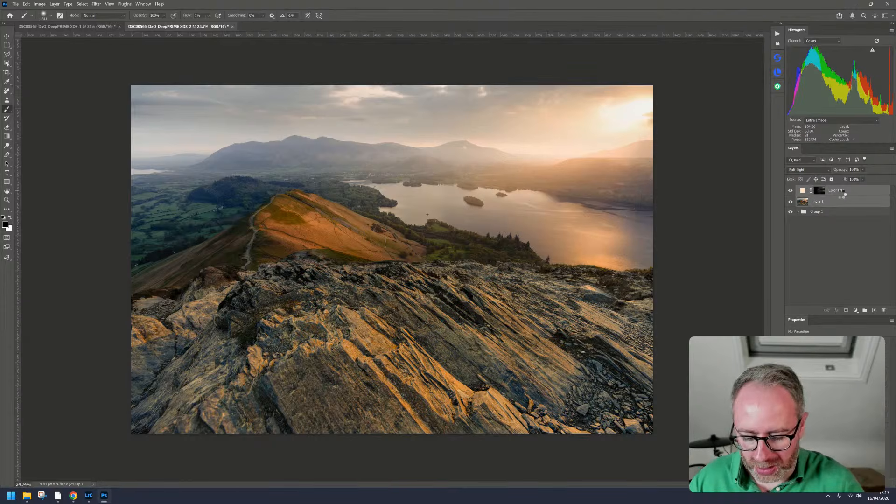
pyautogui.click(102, 3)
pyautogui.click(123, 51)
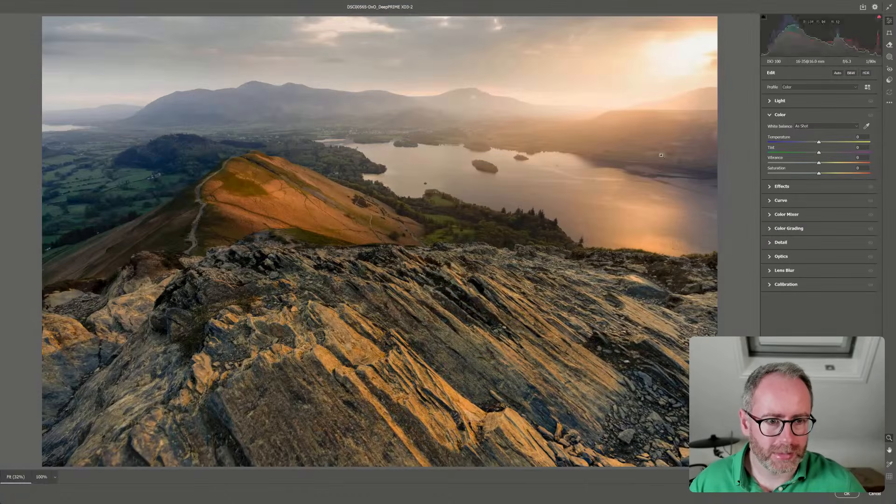
# Set the vibrance to +25 and compare the image with and without the change
pyautogui.moveTo(838, 163)
pyautogui.mouseDown()
pyautogui.moveTo(848, 164)
pyautogui.moveTo(836, 168)
pyautogui.mouseUp()
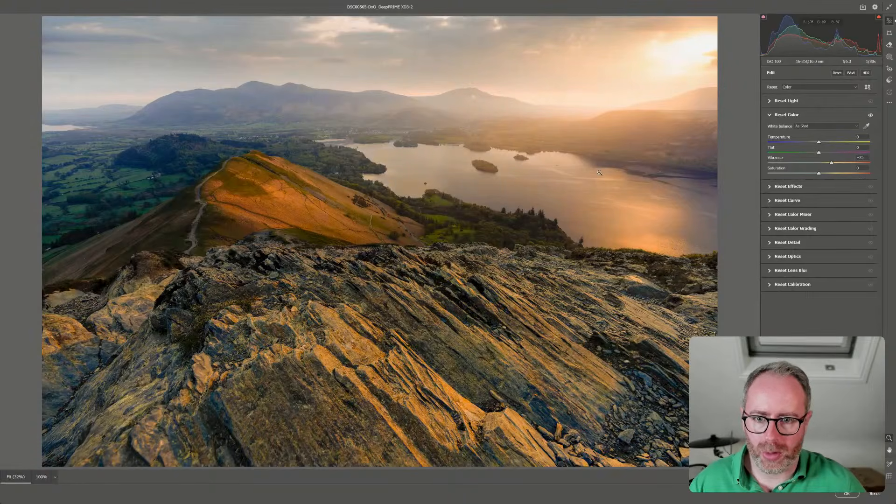
pyautogui.scroll(-3, 599, 170)
pyautogui.scroll(2, 600, 170)
pyautogui.hotkey('ctrl', 'z')
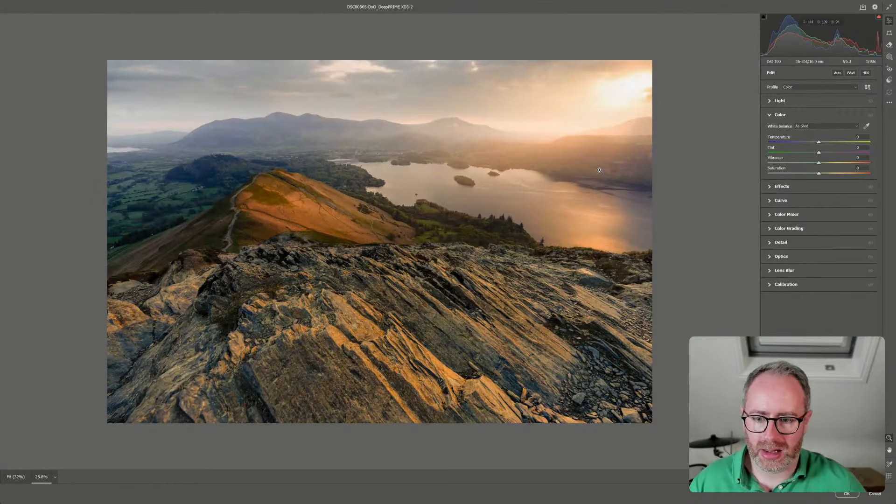
pyautogui.hotkey('ctrl', 'shift', 'z')
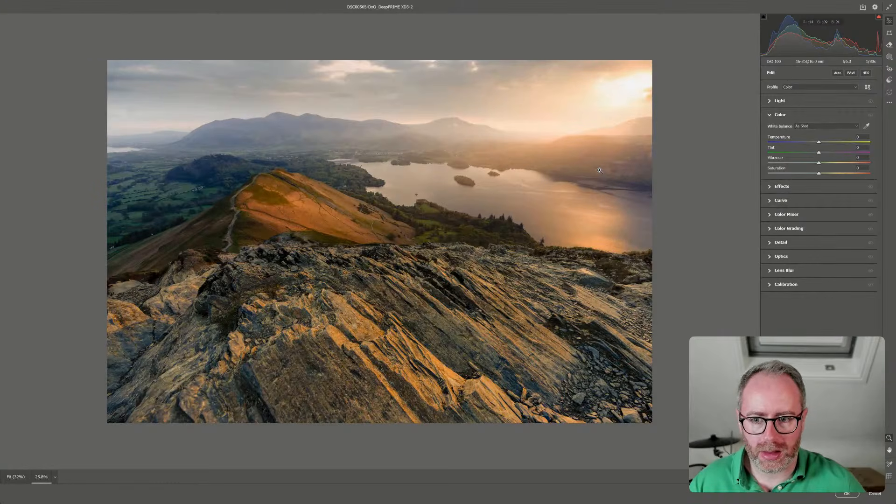
pyautogui.scroll(-1, 599, 170)
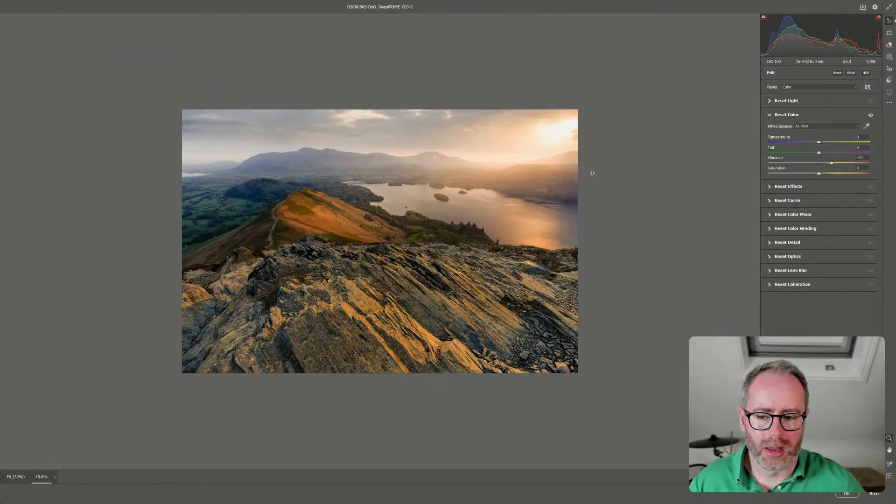
pyautogui.scroll(1, 457, 286)
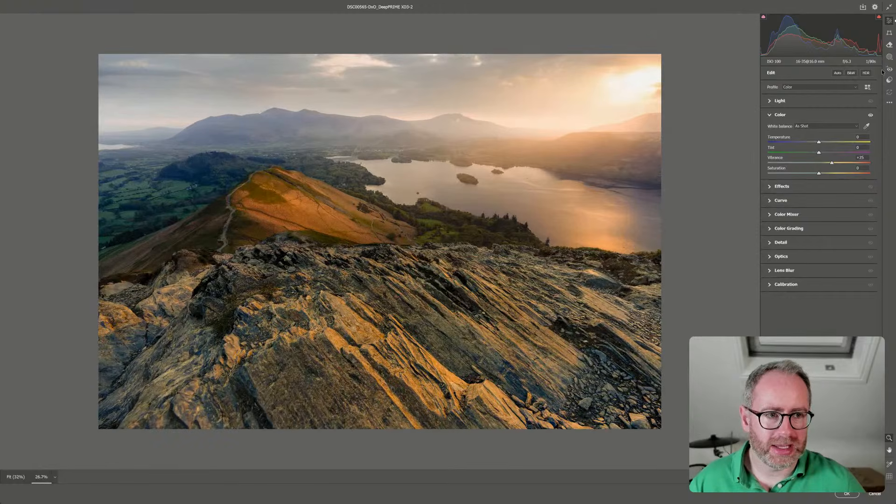
# Add a linear gradient mask covering the foreground rocks, with a short transition at the rocky ridge line
pyautogui.click(889, 57)
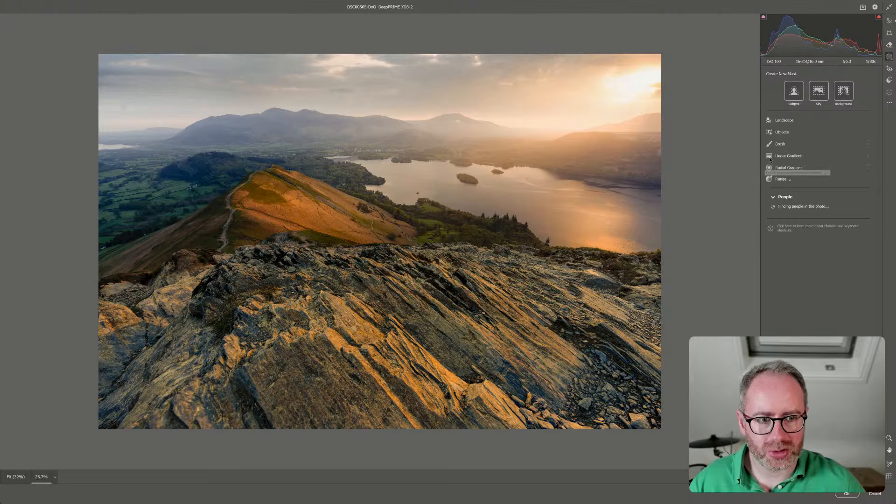
pyautogui.click(788, 156)
pyautogui.moveTo(348, 270); pyautogui.dragTo(348, 237)
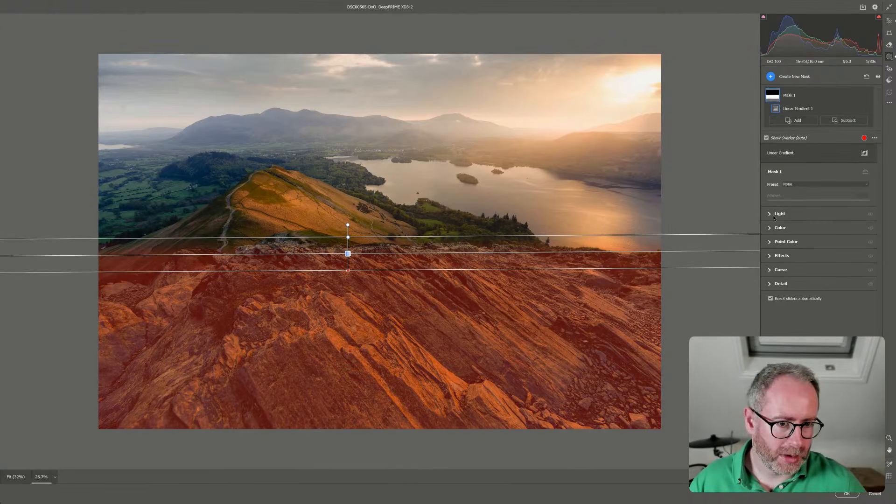
# Set the foreground mask's highlights to +85 and its exposure to +0.05
pyautogui.click(788, 213)
pyautogui.moveTo(818, 262); pyautogui.dragTo(879, 256)
pyautogui.doubleClick(822, 258)
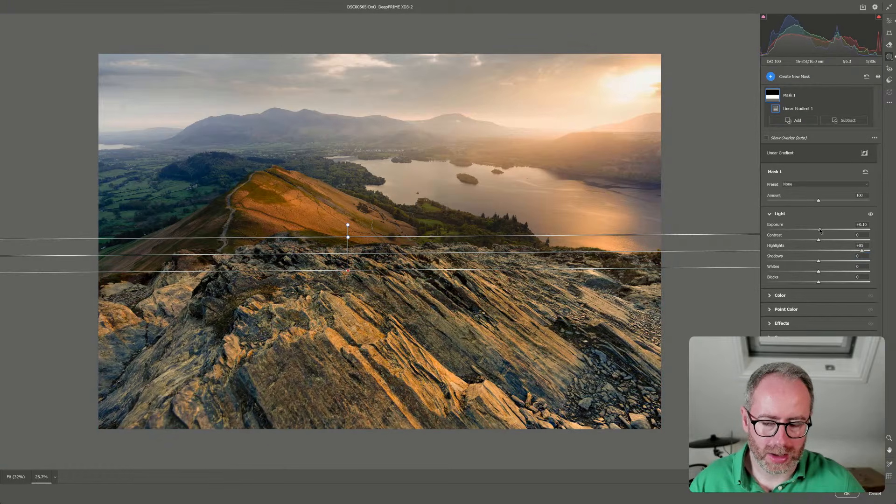
pyautogui.scroll(-1, 633, 214)
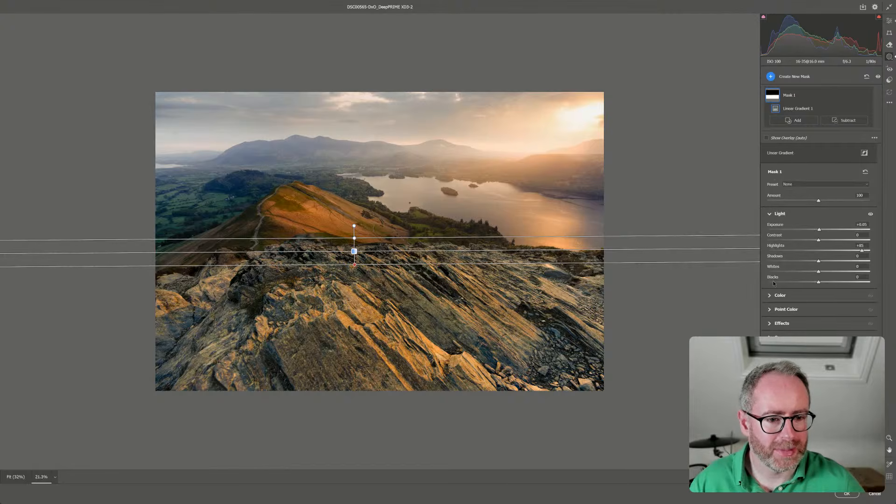
# Set the foreground mask's tint to +12, keeping its temperature at 0
pyautogui.click(773, 296)
pyautogui.moveTo(817, 244)
pyautogui.mouseDown()
pyautogui.moveTo(808, 245)
pyautogui.moveTo(838, 245)
pyautogui.moveTo(819, 243)
pyautogui.mouseUp()
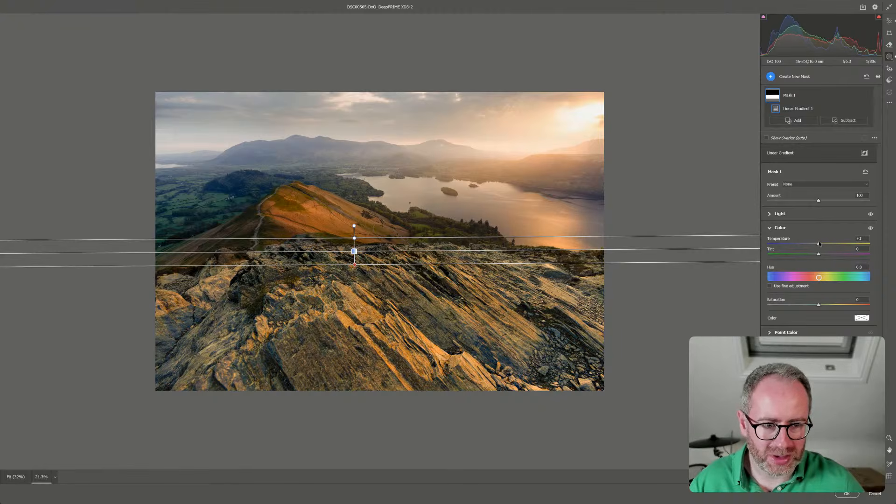
pyautogui.moveTo(806, 254); pyautogui.dragTo(824, 253)
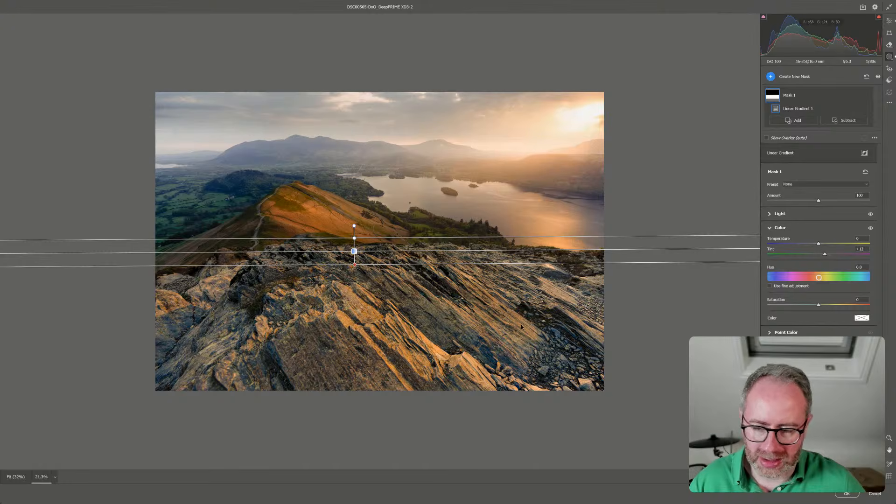
# Add a size 9 brush mask over the cool rocks in both lower corners and set its temperature to +26
pyautogui.click(771, 76)
pyautogui.click(793, 132)
pyautogui.moveTo(502, 360)
pyautogui.mouseDown()
pyautogui.moveTo(485, 359)
pyautogui.moveTo(565, 359)
pyautogui.moveTo(462, 379)
pyautogui.mouseUp()
pyautogui.moveTo(210, 383)
pyautogui.mouseDown()
pyautogui.moveTo(166, 362)
pyautogui.moveTo(200, 316)
pyautogui.moveTo(198, 294)
pyautogui.mouseUp()
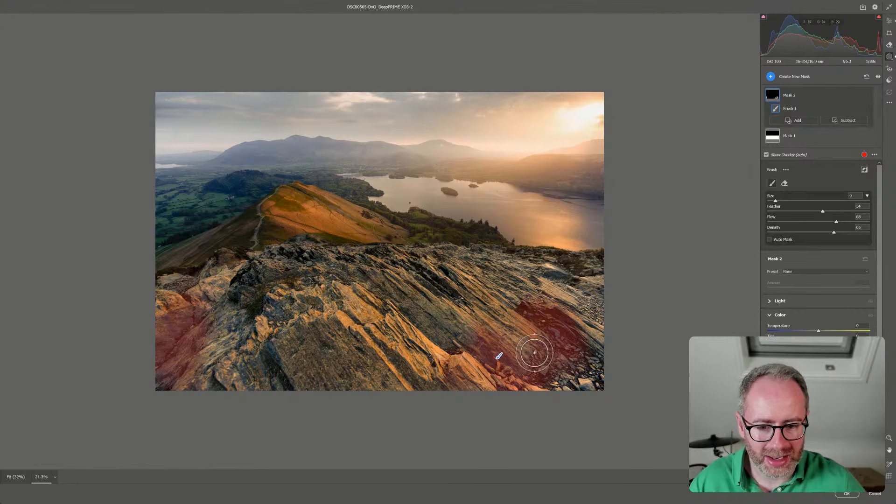
pyautogui.moveTo(818, 332); pyautogui.dragTo(848, 333)
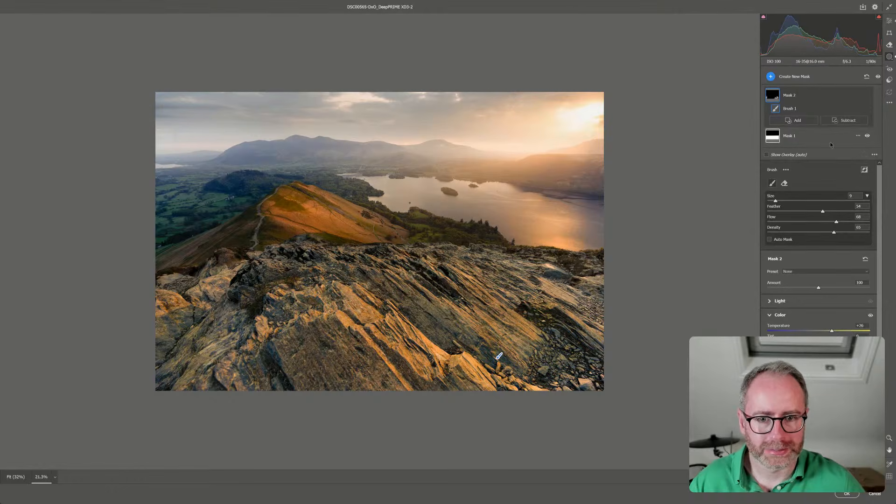
# Add a large tilted radial gradient mask around the hill, lake and central rocks, with its ends beyond the image sides
pyautogui.click(770, 76)
pyautogui.click(811, 147)
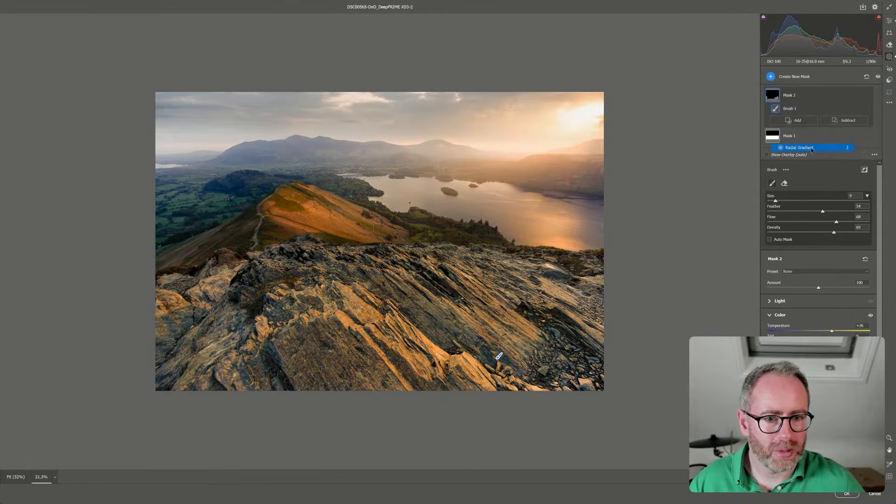
pyautogui.moveTo(367, 206)
pyautogui.mouseDown()
pyautogui.moveTo(500, 262)
pyautogui.moveTo(638, 304)
pyautogui.mouseUp()
pyautogui.moveTo(654, 202); pyautogui.dragTo(646, 142)
pyautogui.moveTo(557, 206); pyautogui.dragTo(571, 223)
pyautogui.moveTo(402, 319); pyautogui.dragTo(406, 356)
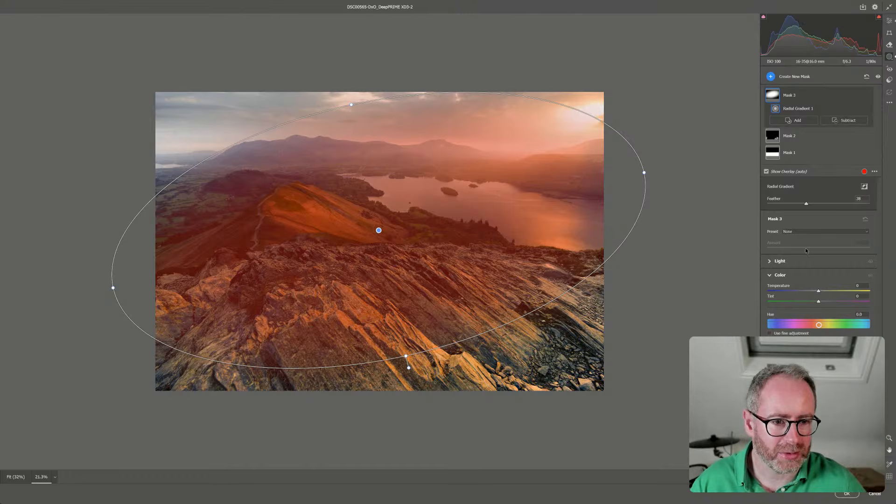
# Invert the radial mask, set its exposure to -1.20, shift it slightly up and left, and return to the global edits
pyautogui.rightClick(803, 93)
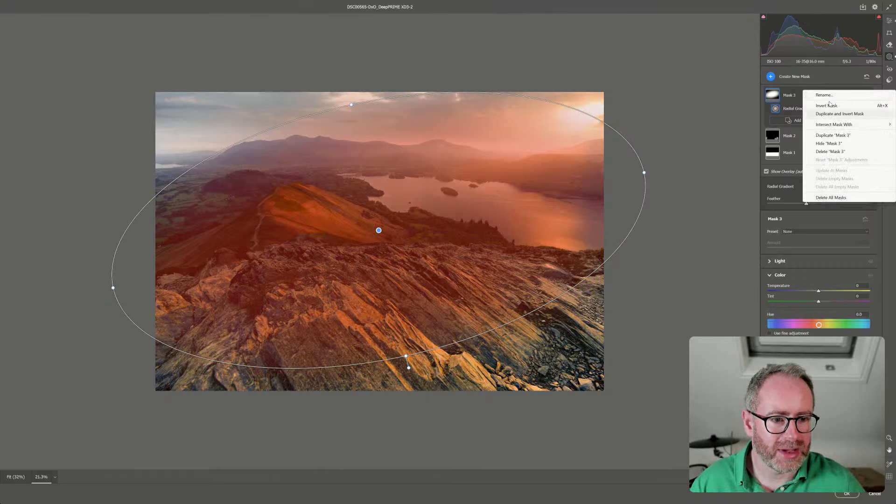
pyautogui.click(827, 105)
pyautogui.click(779, 260)
pyautogui.moveTo(818, 278); pyautogui.dragTo(803, 277)
pyautogui.moveTo(398, 207); pyautogui.dragTo(391, 199)
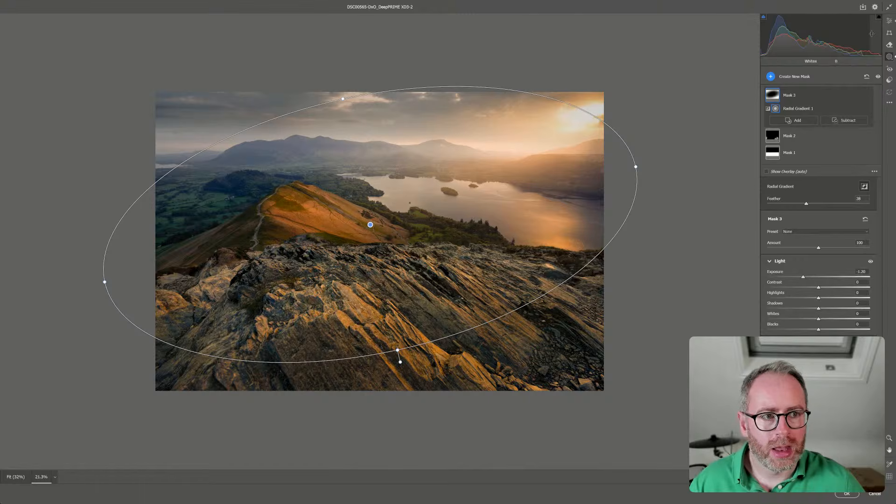
pyautogui.click(889, 21)
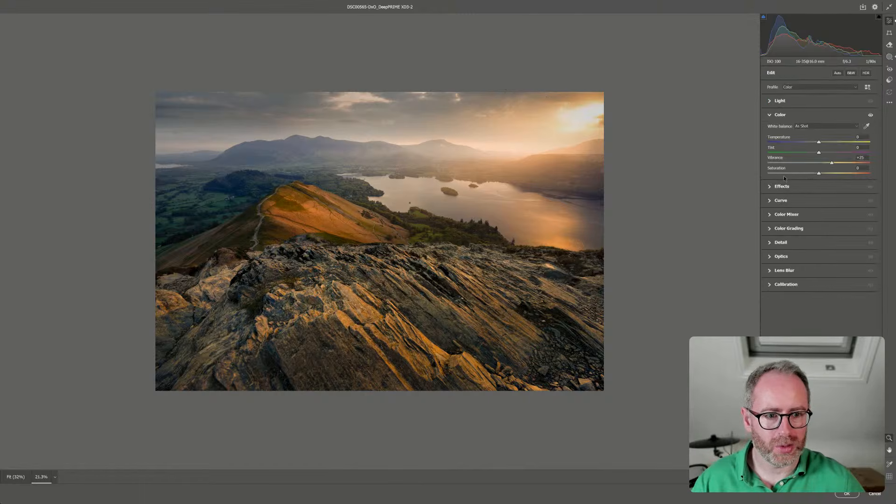
# Set the image's global exposure to +0.25 and compare the image before and after the Camera Raw edits
pyautogui.click(771, 188)
pyautogui.click(769, 100)
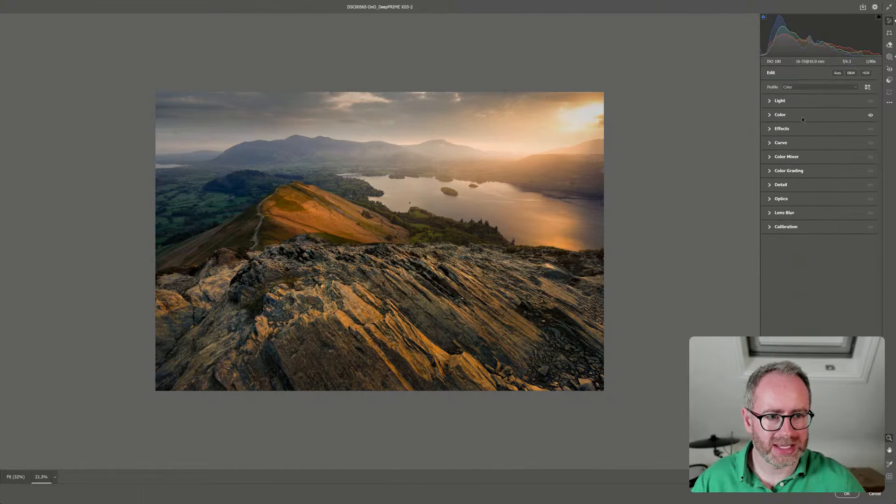
pyautogui.moveTo(821, 117); pyautogui.dragTo(822, 117)
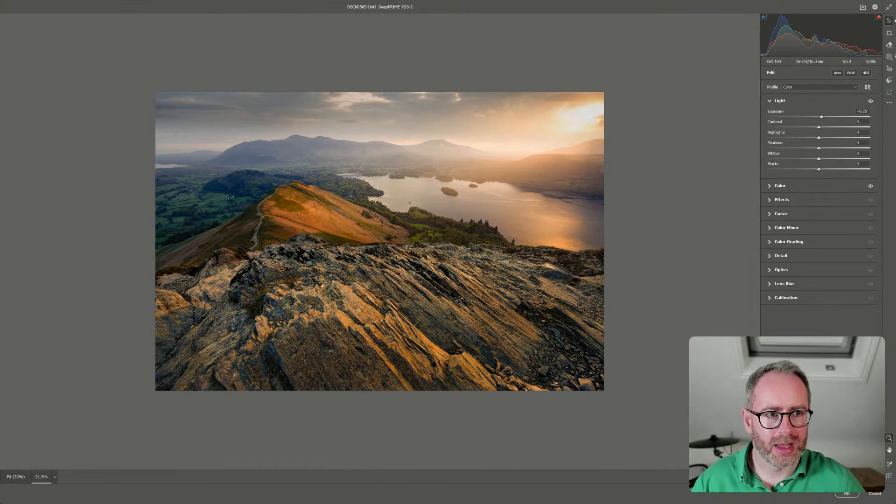
pyautogui.press('\\')
pyautogui.press('\\')
pyautogui.press('\\')
pyautogui.press('\\')
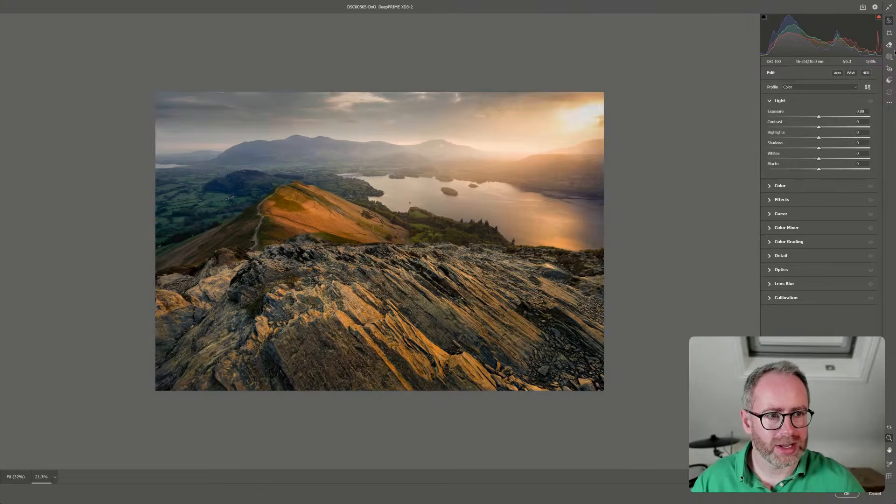
# Set the exposure of the inverted radial gradient mask to -0.90 and return to the global edits
pyautogui.click(889, 57)
pyautogui.click(788, 95)
pyautogui.moveTo(803, 278); pyautogui.dragTo(808, 278)
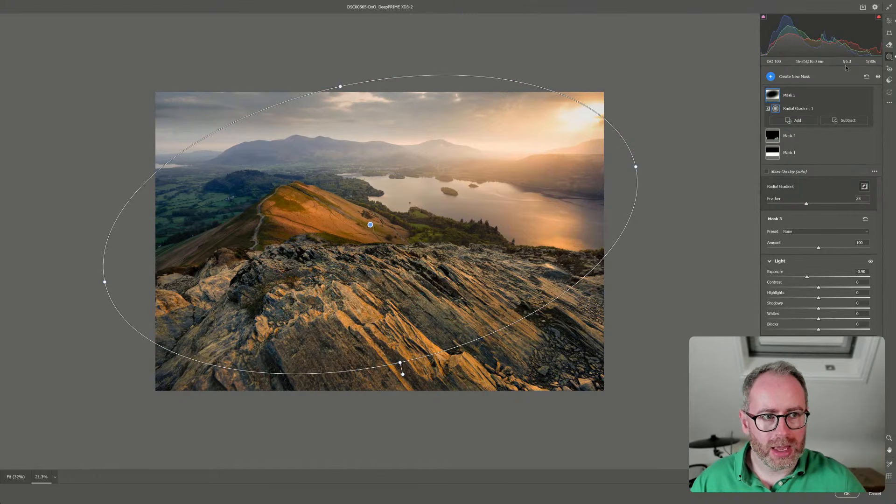
pyautogui.press('e')
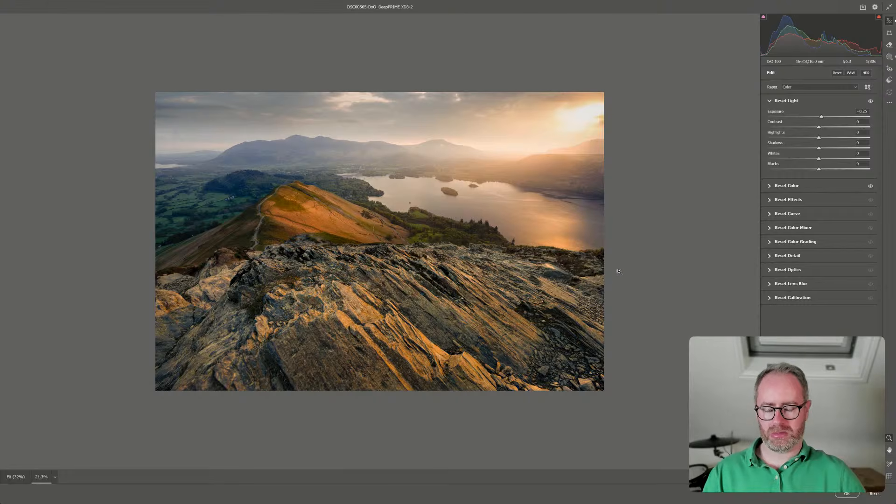
# Check the whole landscape, apply the Camera Raw edits to the top layer, and review the finished image
pyautogui.scroll(4, 618, 271)
pyautogui.scroll(1, 618, 271)
pyautogui.scroll(1, 619, 272)
pyautogui.scroll(-2, 618, 266)
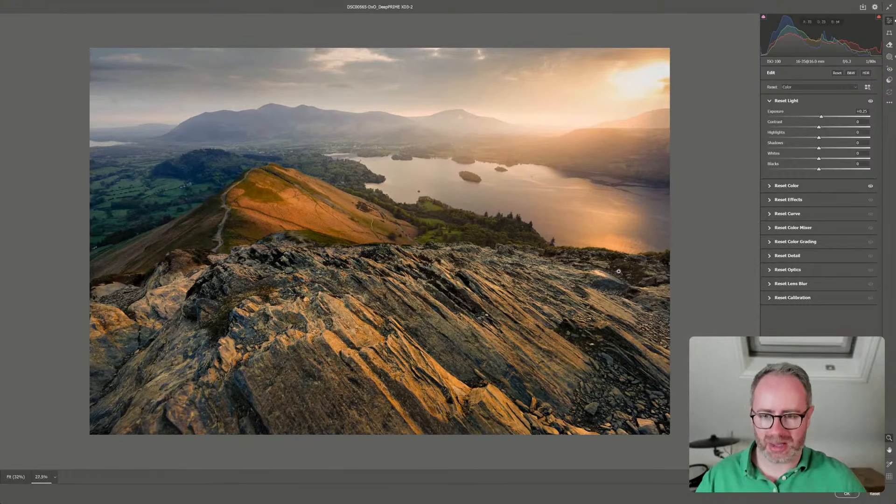
pyautogui.scroll(-2, 618, 261)
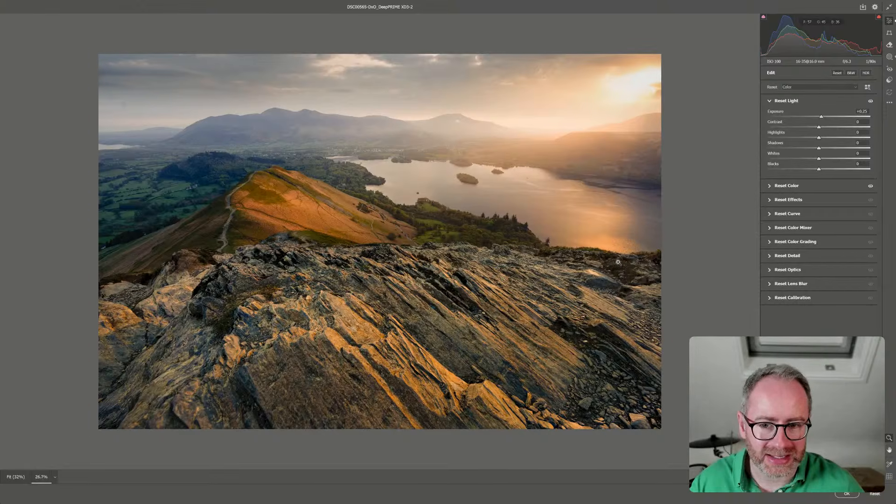
pyautogui.scroll(-1, 618, 262)
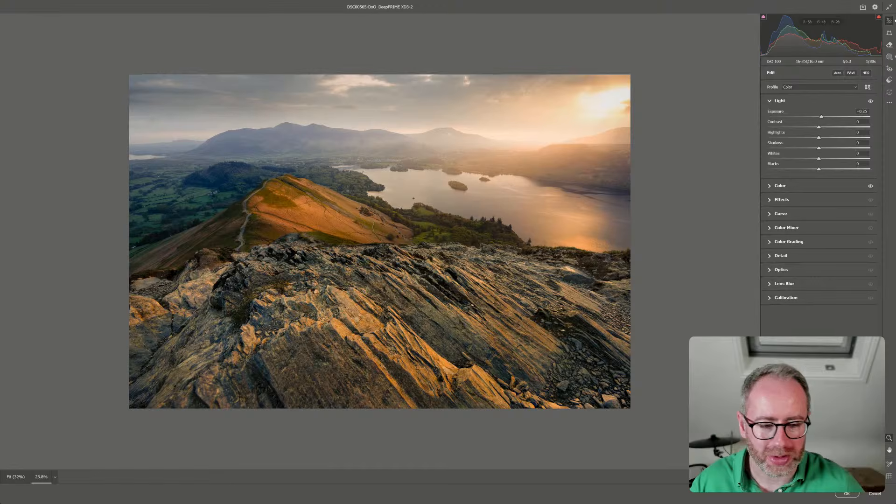
pyautogui.press('Return')
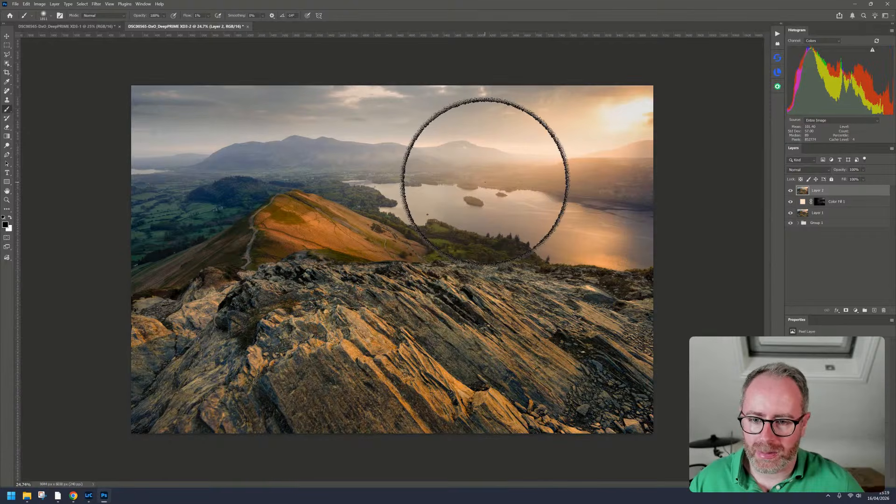
pyautogui.scroll(-1, 519, 234)
pyautogui.scroll(-6, 516, 237)
pyautogui.scroll(9, 517, 237)
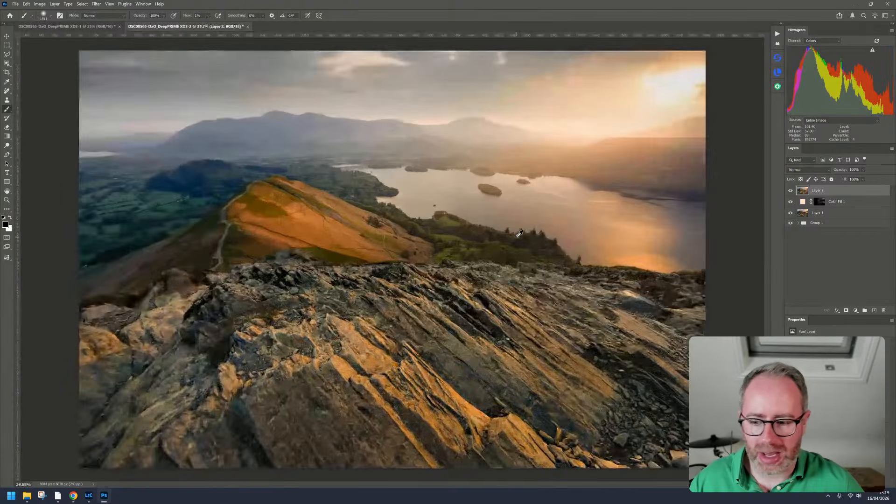
pyautogui.scroll(-1, 517, 237)
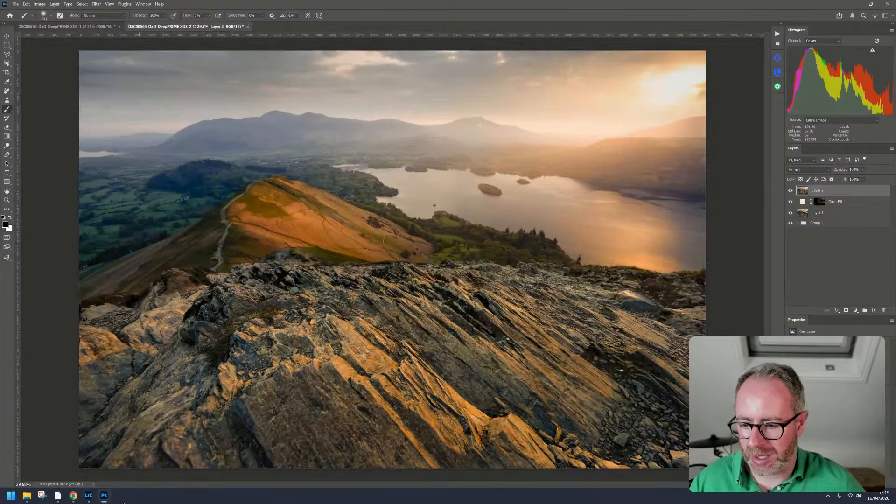
# Switch to Lightroom Classic and select the three misty tree frames in the collection
pyautogui.click(89, 496)
pyautogui.click(652, 279)
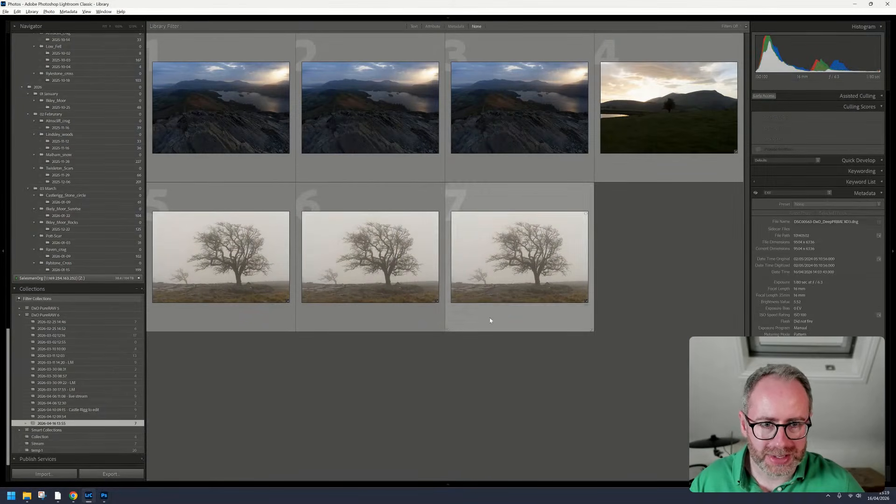
pyautogui.click(232, 292)
pyautogui.click(505, 278)
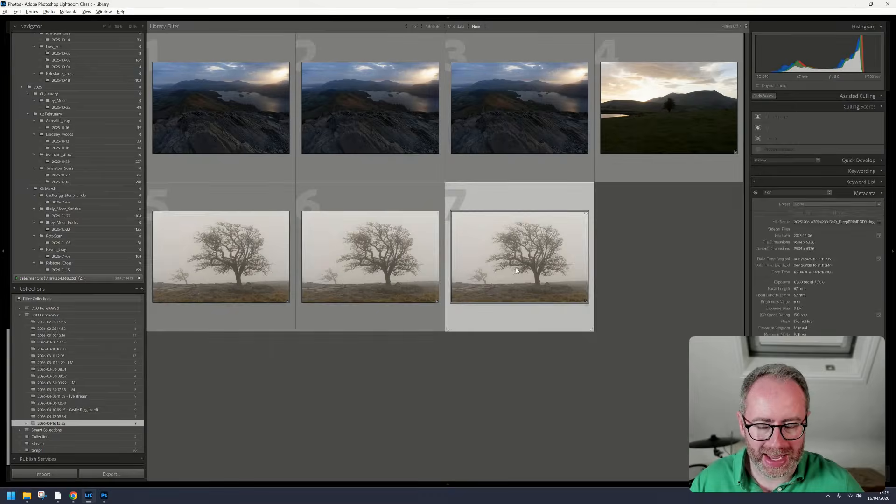
pyautogui.click(271, 299)
pyautogui.keyDown('shift'); pyautogui.click(499, 283); pyautogui.keyUp('shift')
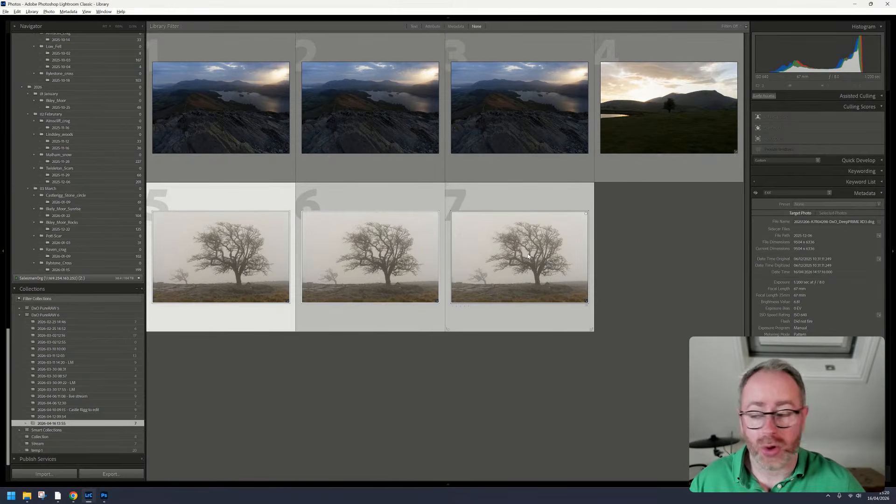
# Examine the tree trunk, rocks and foreground grass at 100% in successive misty tree frames to compare their focus
pyautogui.doubleClick(266, 249)
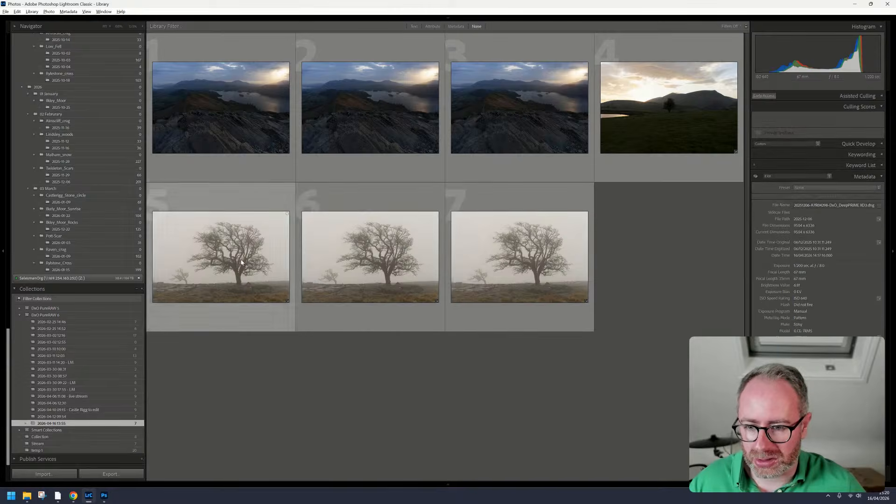
pyautogui.click(512, 272)
pyautogui.click(514, 232)
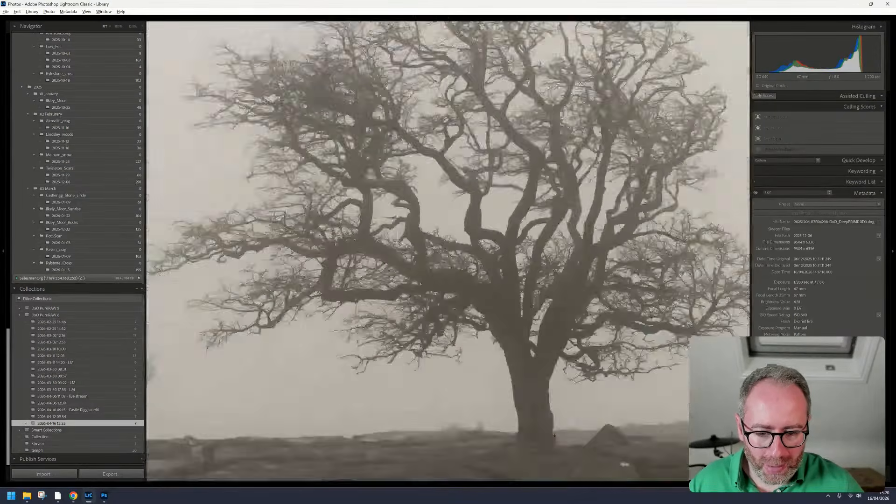
pyautogui.click(586, 442)
pyautogui.click(591, 435)
pyautogui.click(592, 437)
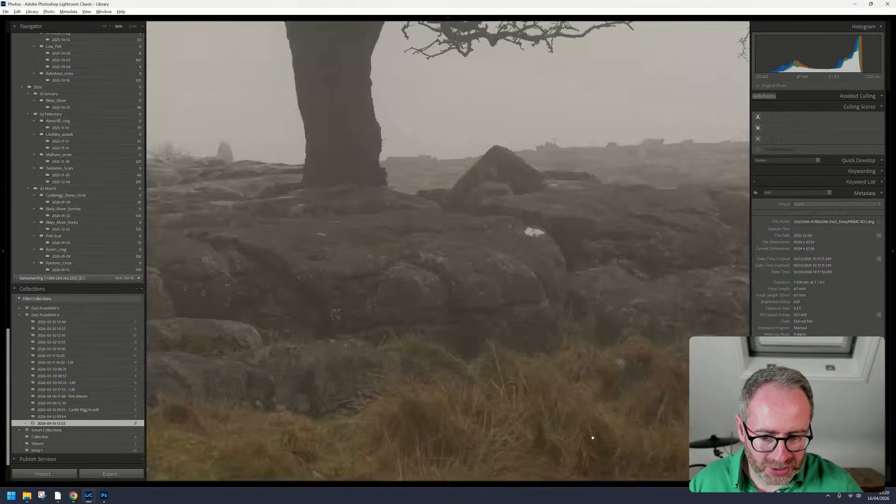
pyautogui.click(593, 437)
pyautogui.press('Right')
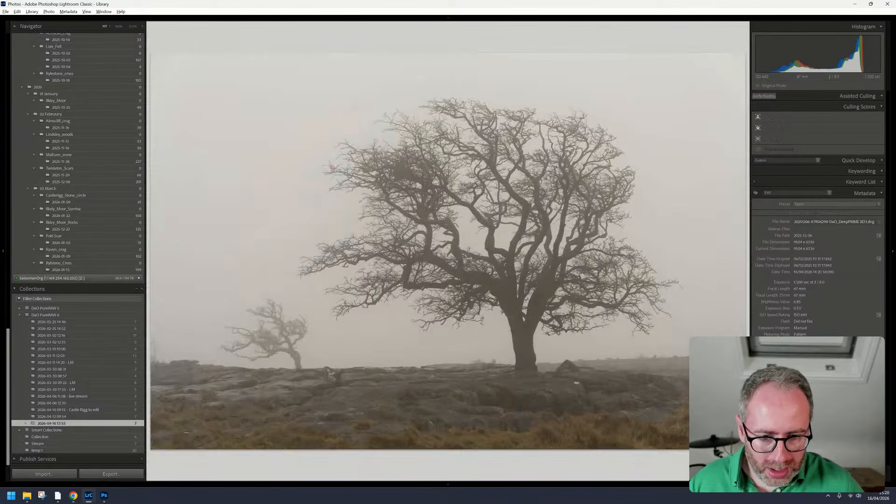
pyautogui.click(617, 443)
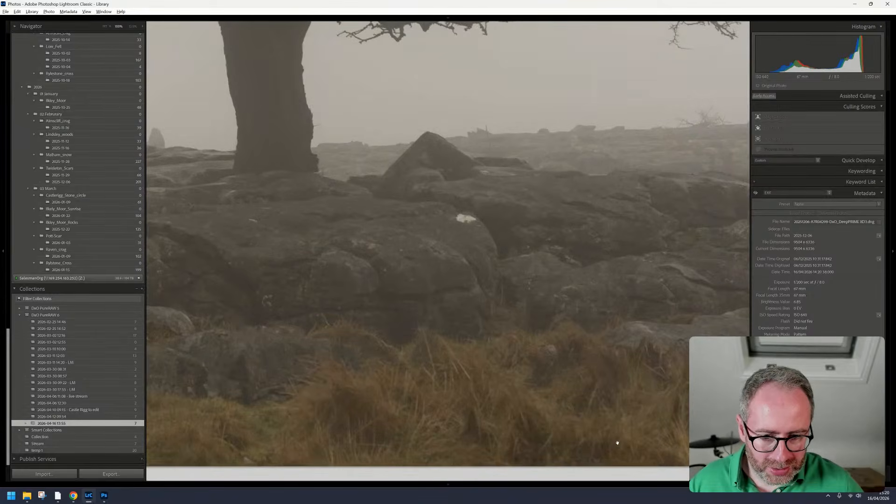
pyautogui.click(292, 113)
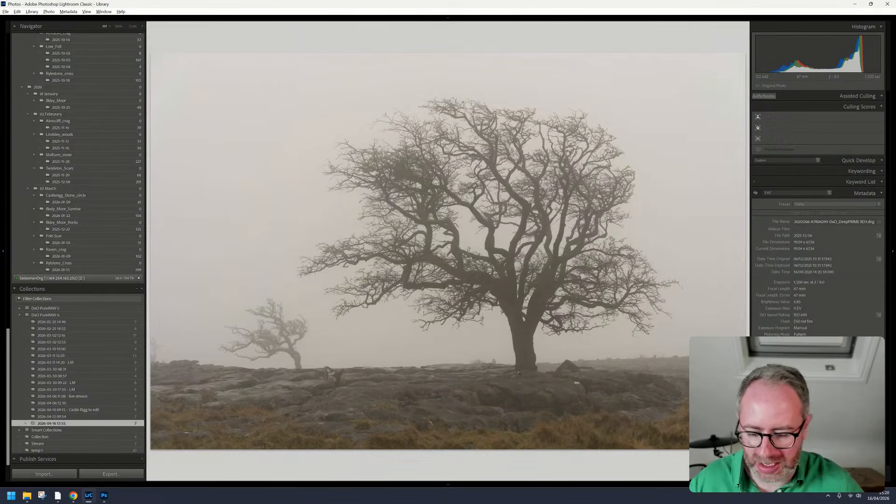
# Select all three misty tree frames in the grid and open them in Photoshop as layers of one document
pyautogui.press('g')
pyautogui.click(243, 267)
pyautogui.keyDown('shift'); pyautogui.click(507, 267); pyautogui.keyUp('shift')
pyautogui.rightClick(507, 267)
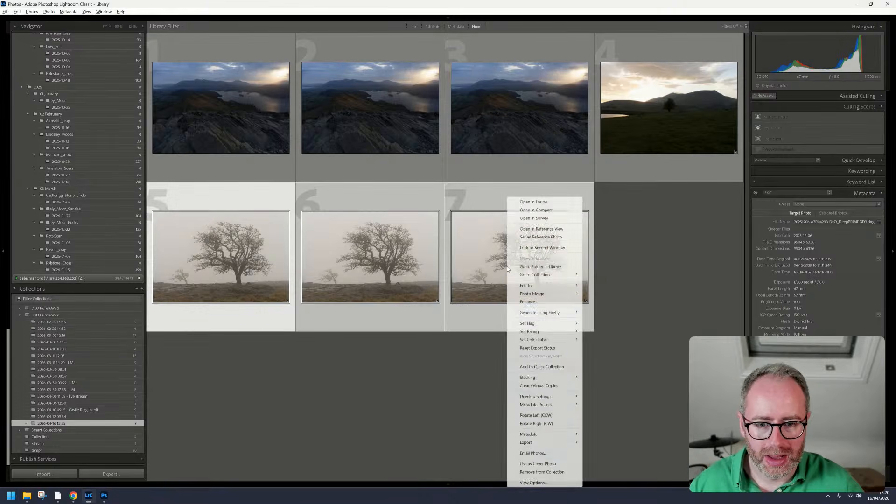
pyautogui.moveTo(536, 286)
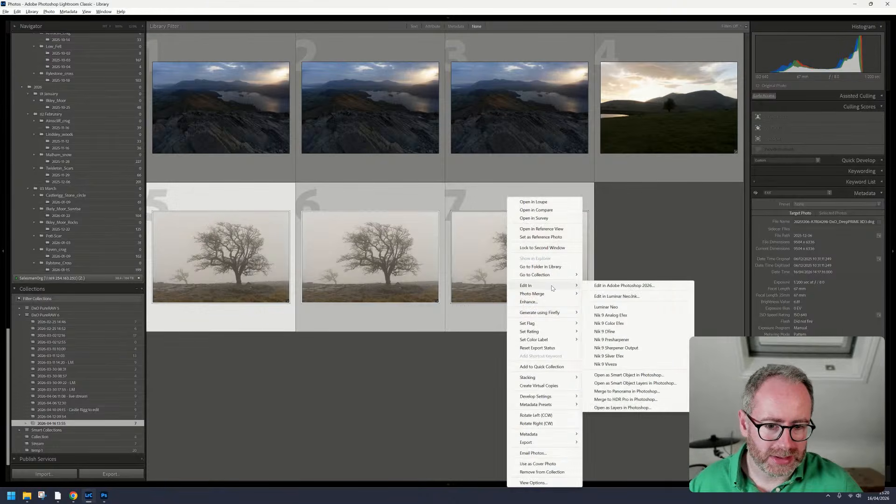
pyautogui.click(643, 288)
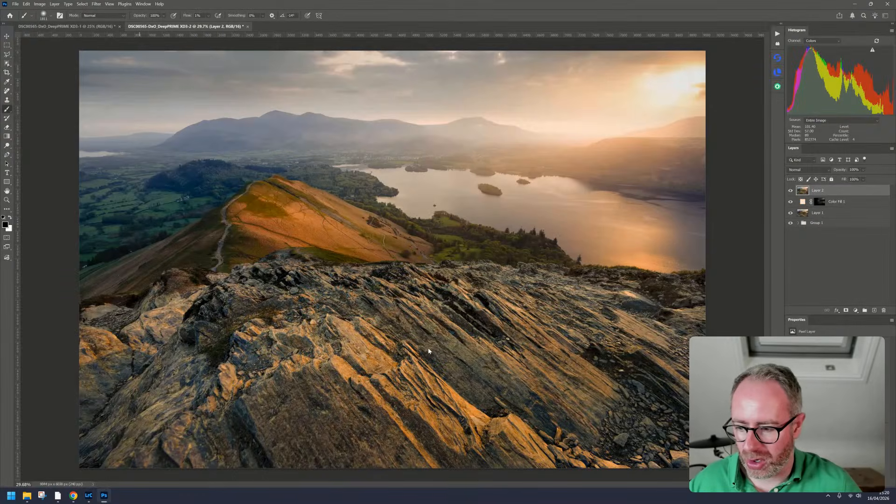
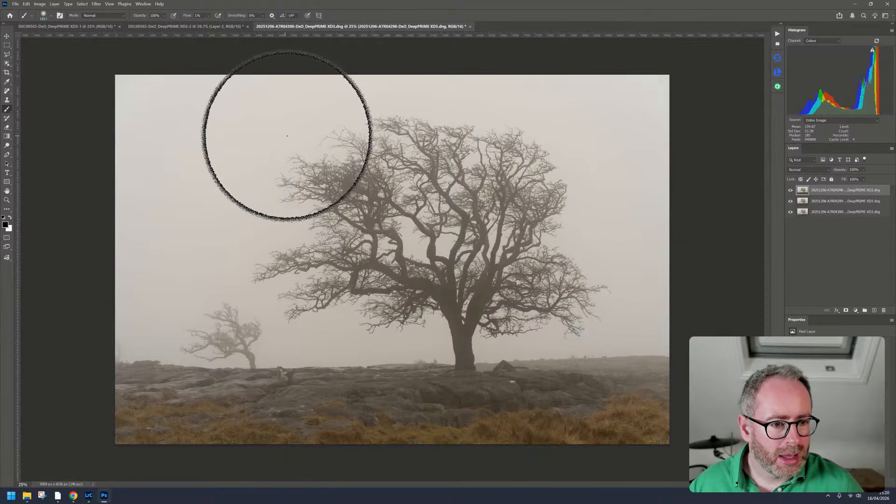
# Reorder the tree layers so the A7R04300 frame is on top, and select that layer
pyautogui.moveTo(821, 191); pyautogui.dragTo(831, 209)
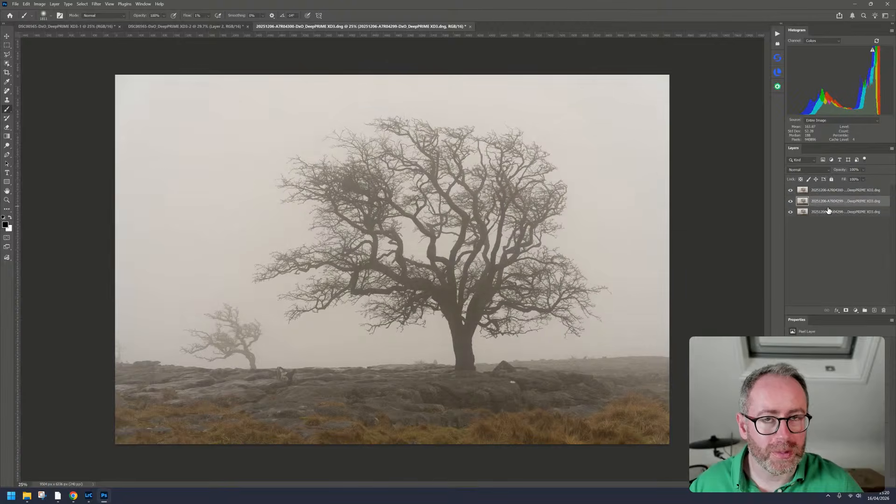
pyautogui.click(828, 214)
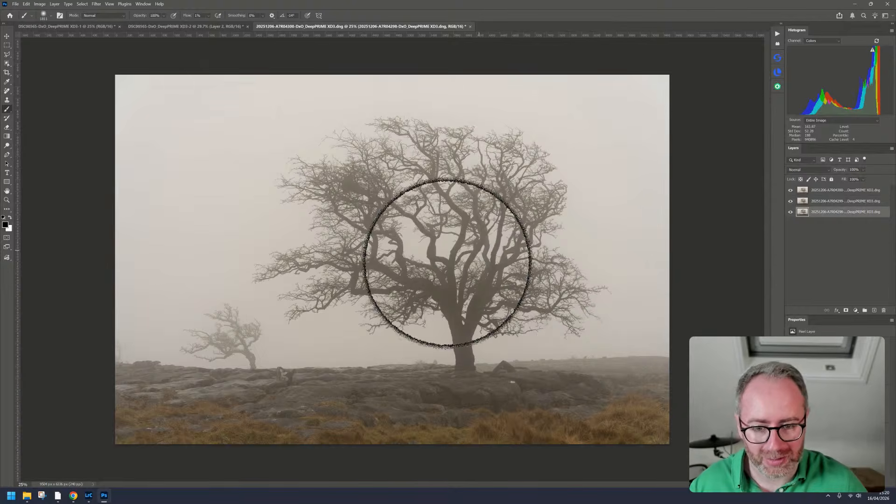
pyautogui.click(817, 191)
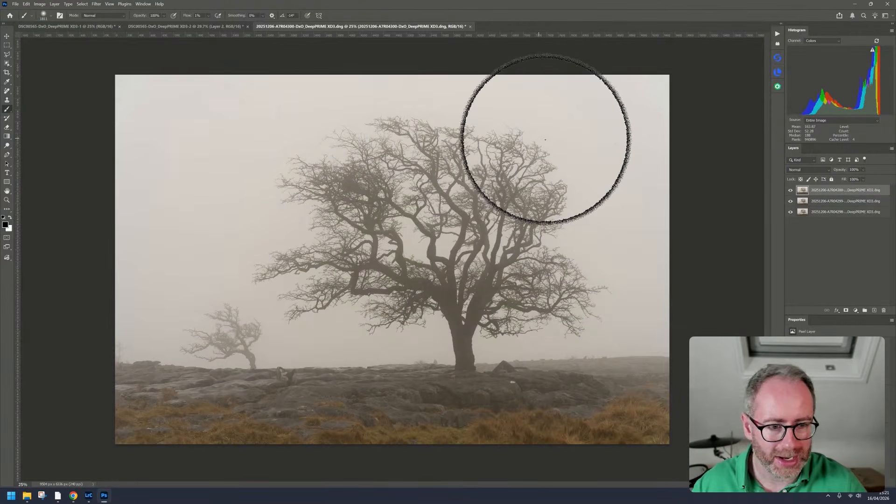
# Select all three tree exposures and auto-align the layers
pyautogui.keyDown('shift'); pyautogui.click(811, 212); pyautogui.keyUp('shift')
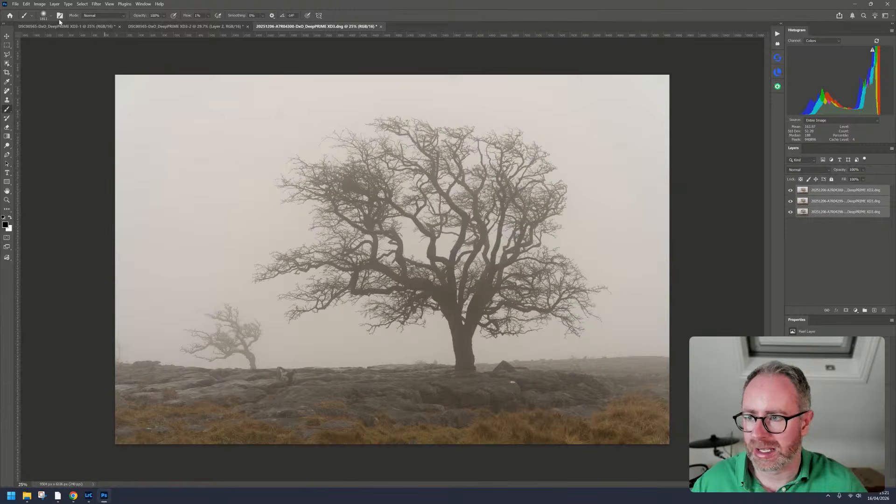
pyautogui.click(26, 3)
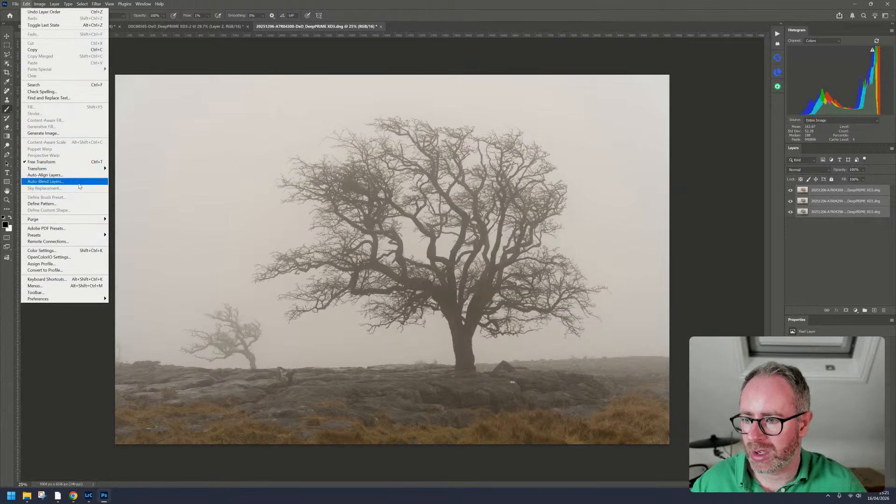
pyautogui.click(46, 175)
pyautogui.click(326, 127)
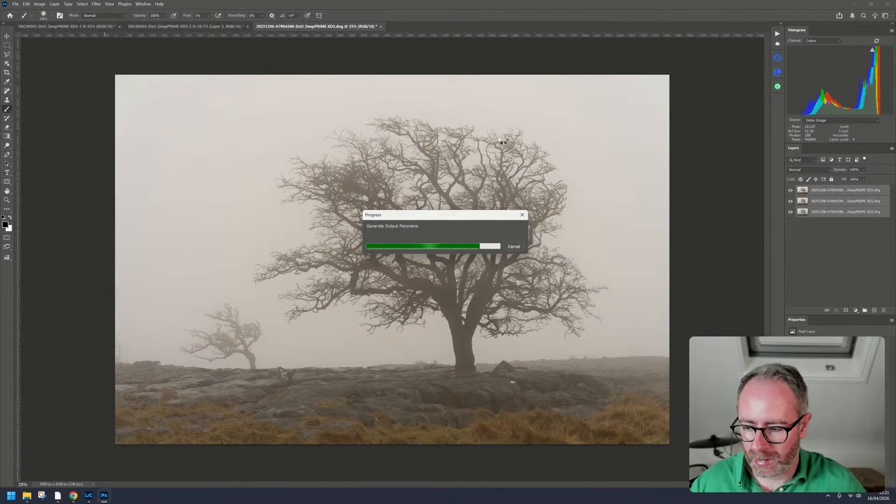
# Add a layer mask to each of the three aligned photo layers
pyautogui.click(845, 310)
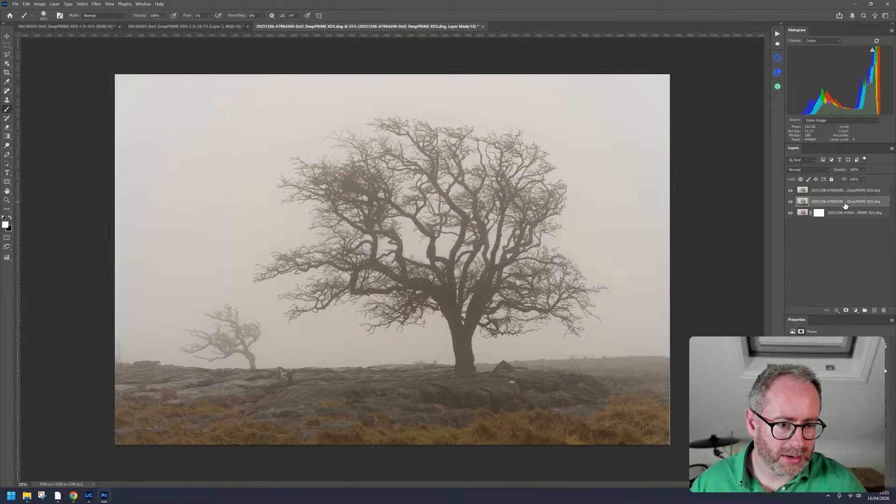
pyautogui.click(846, 310)
pyautogui.click(840, 191)
pyautogui.click(847, 311)
# Invert the masks of all three photo layers to black, starting with the lowest layer
pyautogui.click(817, 213)
pyautogui.hotkey('ctrl', 'i')
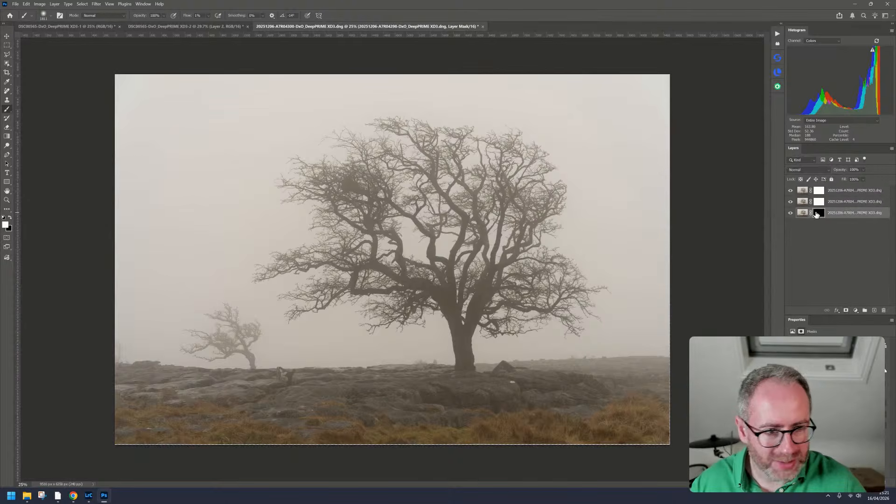
pyautogui.click(820, 202)
pyautogui.hotkey('ctrl', 'i')
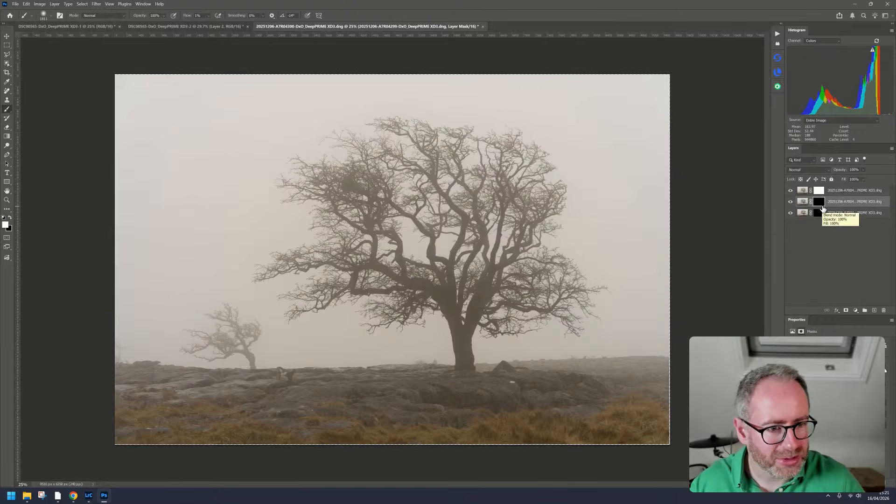
pyautogui.click(817, 191)
pyautogui.hotkey('ctrl', 'i')
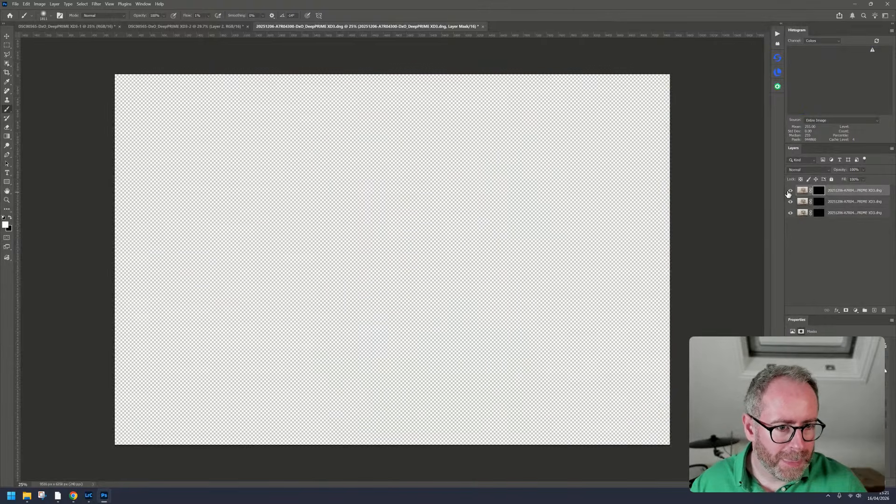
# Hide the upper two photo layers and invert the bottom layer's mask back to white
pyautogui.moveTo(789, 191); pyautogui.dragTo(790, 202)
pyautogui.click(819, 213)
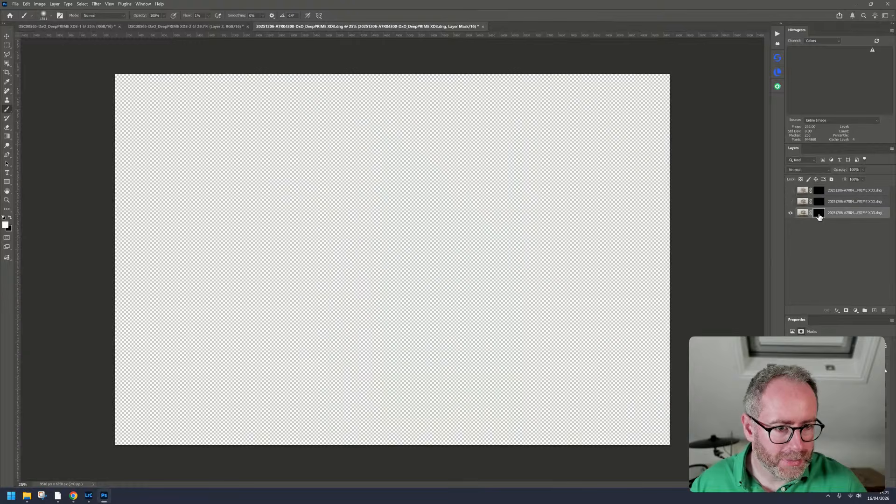
pyautogui.hotkey('ctrl', 'i')
# Show the middle layer and paint white on its mask over the large tree with the brush at 100% flow
pyautogui.click(789, 201)
pyautogui.click(819, 202)
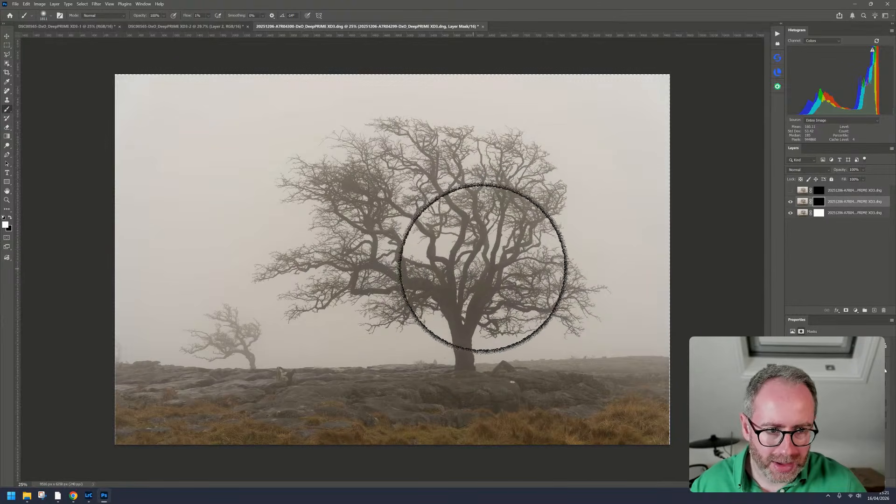
pyautogui.moveTo(512, 262)
pyautogui.mouseDown()
pyautogui.moveTo(460, 236)
pyautogui.moveTo(504, 244)
pyautogui.mouseUp()
pyautogui.rightClick(504, 244)
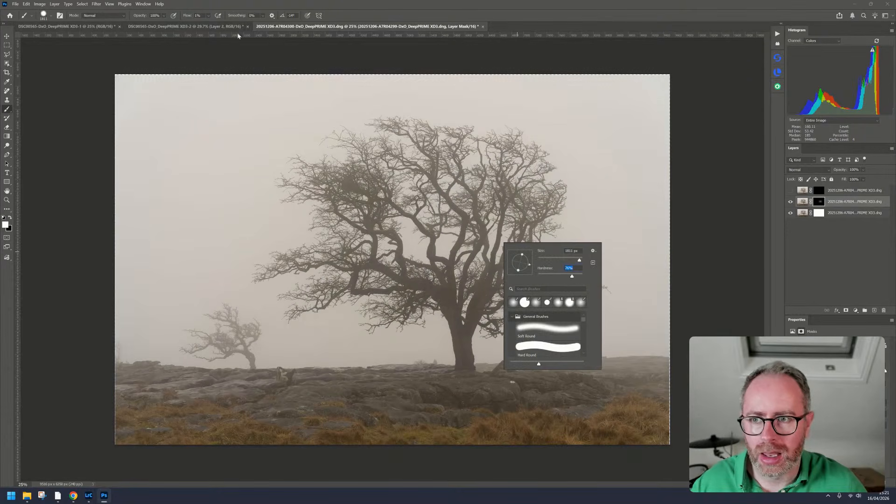
pyautogui.click(208, 16)
pyautogui.moveTo(477, 189)
pyautogui.mouseDown()
pyautogui.moveTo(461, 165)
pyautogui.moveTo(351, 167)
pyautogui.moveTo(403, 207)
pyautogui.moveTo(362, 244)
pyautogui.moveTo(319, 264)
pyautogui.moveTo(320, 273)
pyautogui.moveTo(458, 309)
pyautogui.moveTo(503, 291)
pyautogui.moveTo(556, 258)
pyautogui.moveTo(490, 191)
pyautogui.moveTo(494, 176)
pyautogui.moveTo(506, 191)
pyautogui.moveTo(499, 265)
pyautogui.moveTo(547, 279)
pyautogui.moveTo(563, 265)
pyautogui.moveTo(414, 163)
pyautogui.moveTo(423, 172)
pyautogui.moveTo(322, 214)
pyautogui.moveTo(303, 248)
pyautogui.moveTo(465, 308)
pyautogui.moveTo(493, 271)
pyautogui.moveTo(579, 236)
pyautogui.mouseUp()
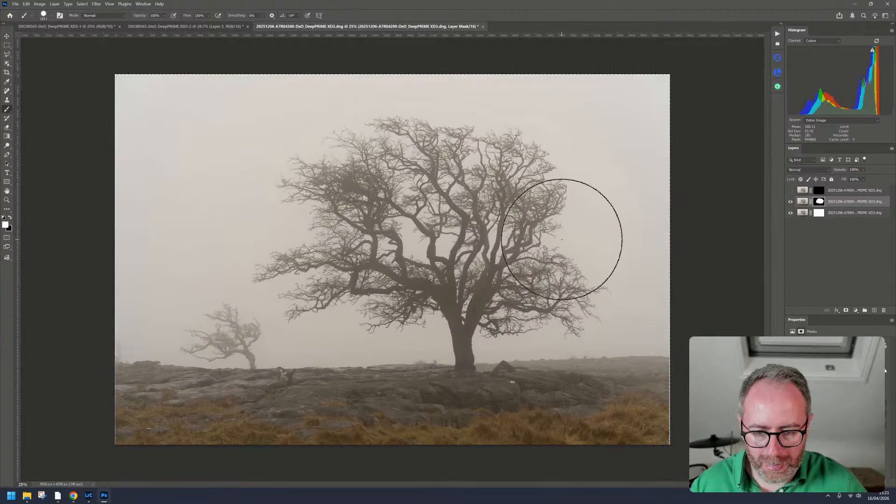
# Show the top photo layer, adjust the brush size and paint white on its mask over the small distant tree
pyautogui.click(818, 191)
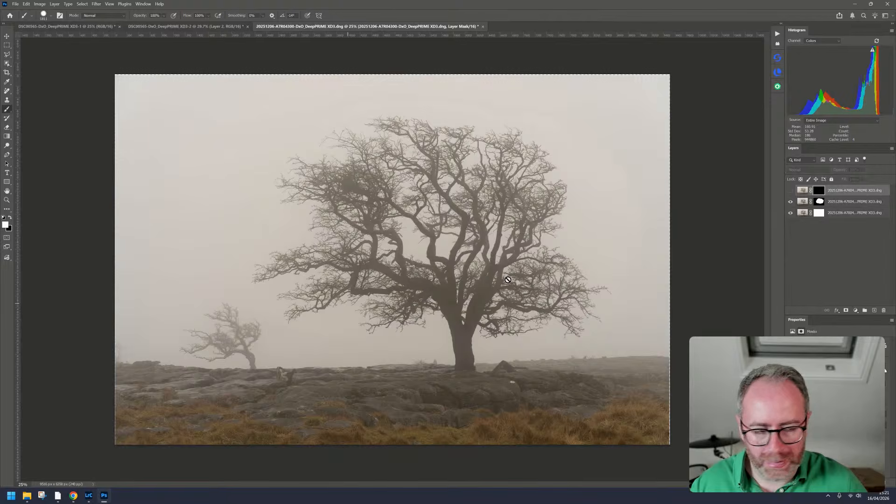
pyautogui.click(790, 190)
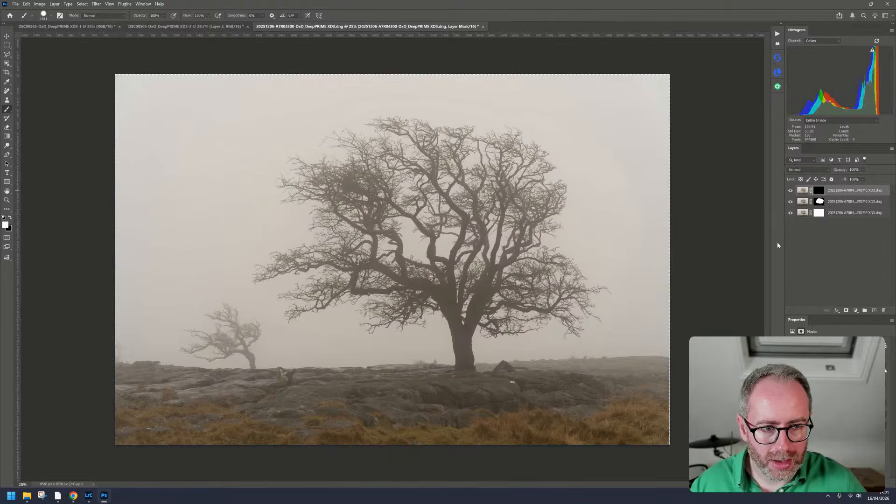
pyautogui.rightClick(204, 310)
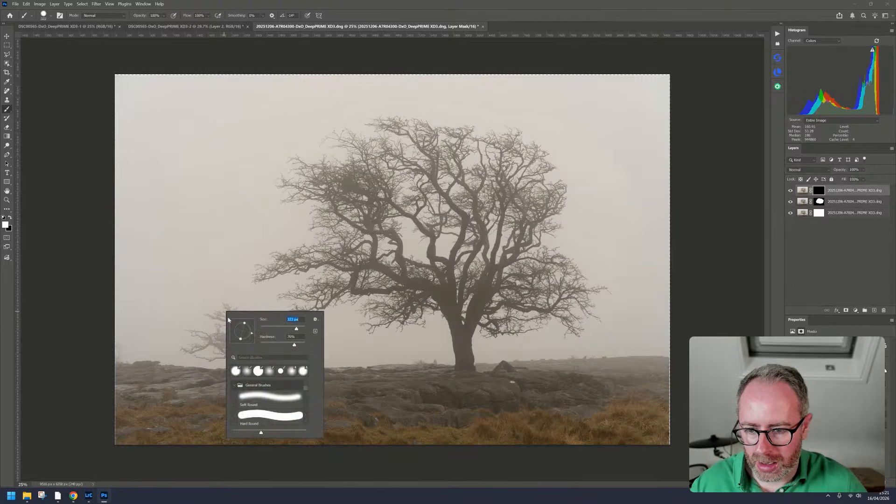
pyautogui.moveTo(299, 330); pyautogui.dragTo(299, 329)
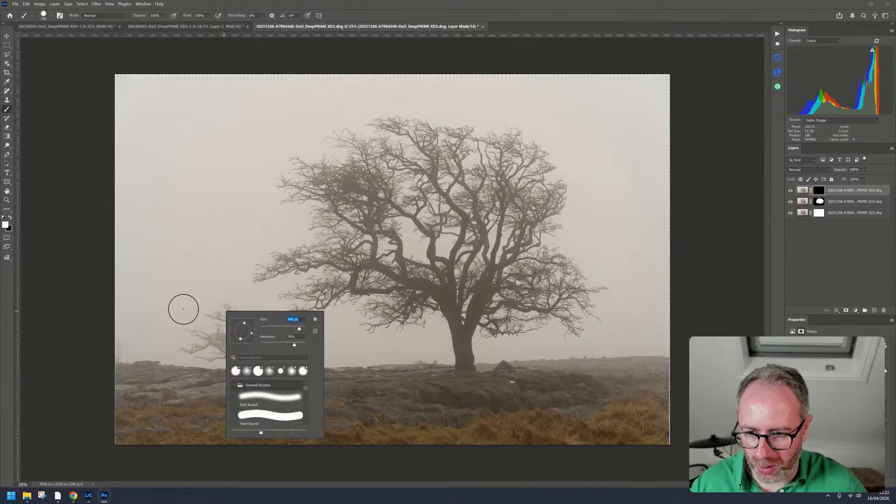
pyautogui.press('Return')
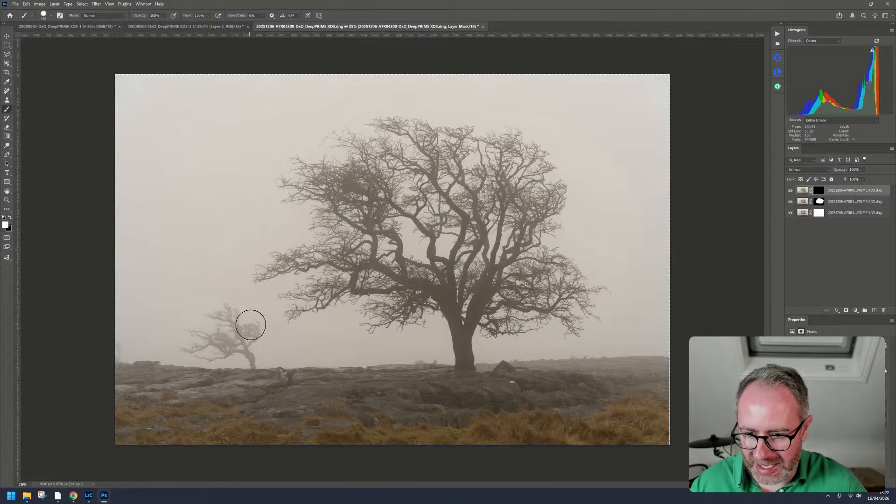
pyautogui.moveTo(243, 352)
pyautogui.mouseDown()
pyautogui.moveTo(193, 344)
pyautogui.moveTo(185, 334)
pyautogui.moveTo(219, 328)
pyautogui.mouseUp()
# Compare the small tree close up with the top photo layer hidden and shown
pyautogui.scroll(4, 218, 327)
pyautogui.scroll(4, 221, 324)
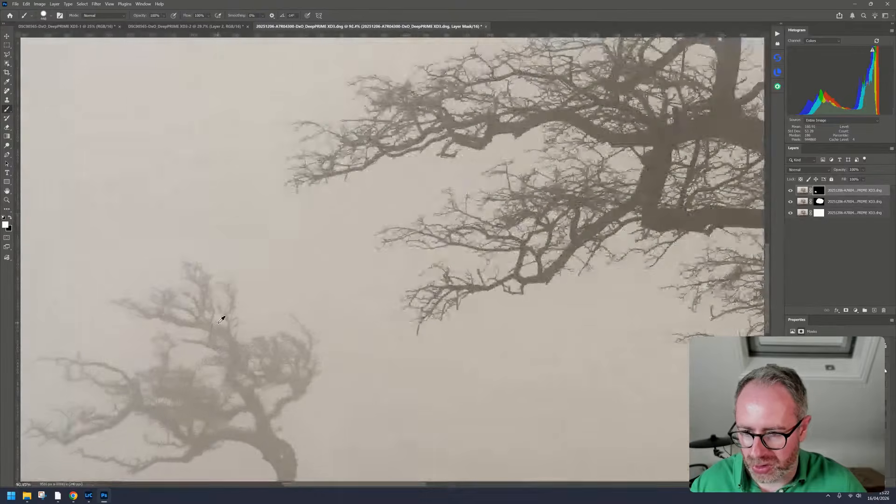
pyautogui.click(791, 191)
pyautogui.click(790, 191)
# Add a Brightness/Contrast adjustment layer above the top photo layer and clip it to that layer
pyautogui.click(844, 193)
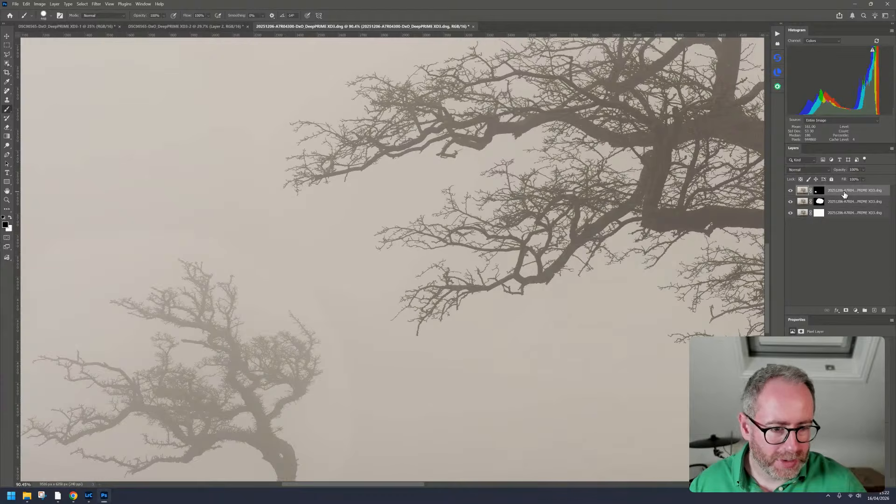
pyautogui.click(855, 312)
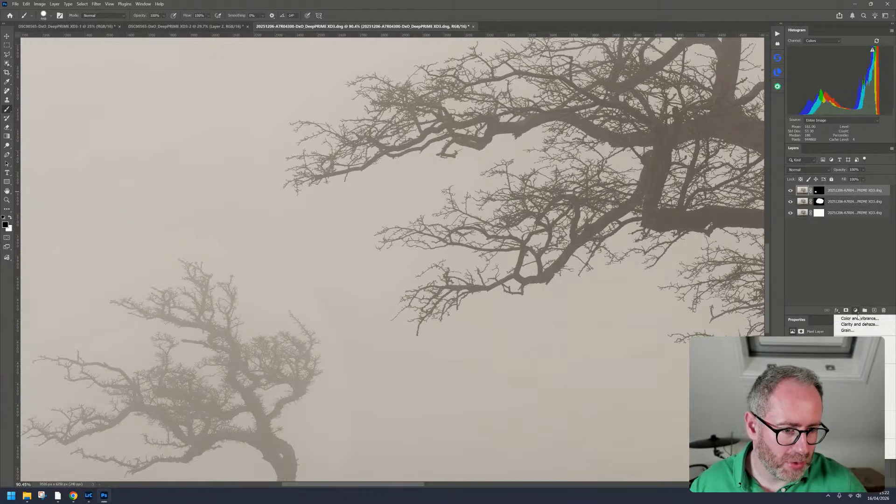
pyautogui.click(856, 357)
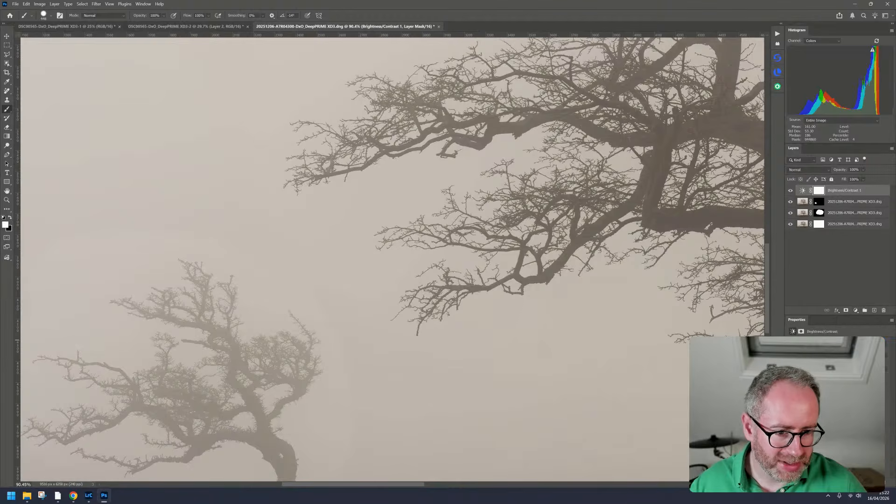
pyautogui.rightClick(850, 191)
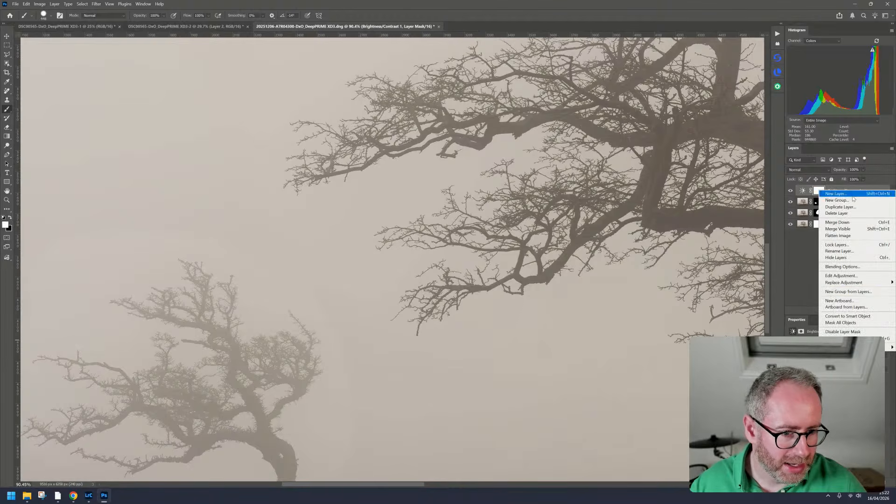
pyautogui.click(872, 324)
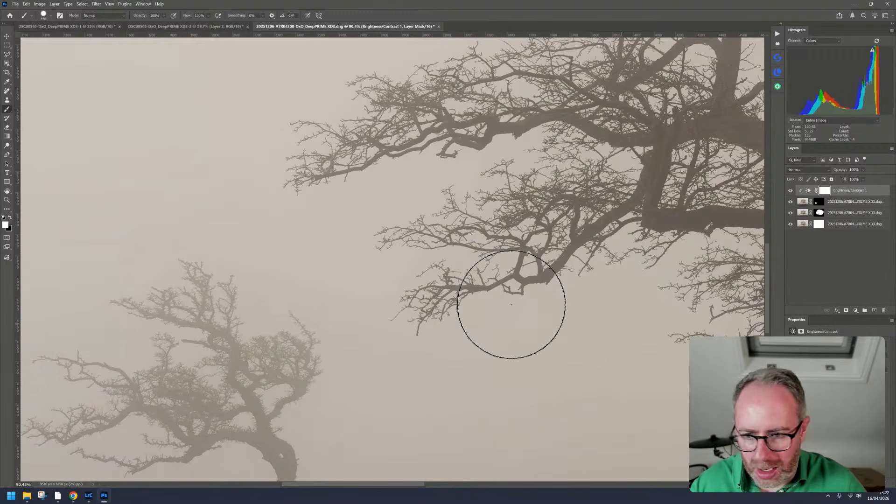
# Examine the area around the small tree with the Brightness/Contrast layer hidden and shown, checking how the blended sky matches
pyautogui.scroll(6, 214, 290)
pyautogui.scroll(-1, 235, 283)
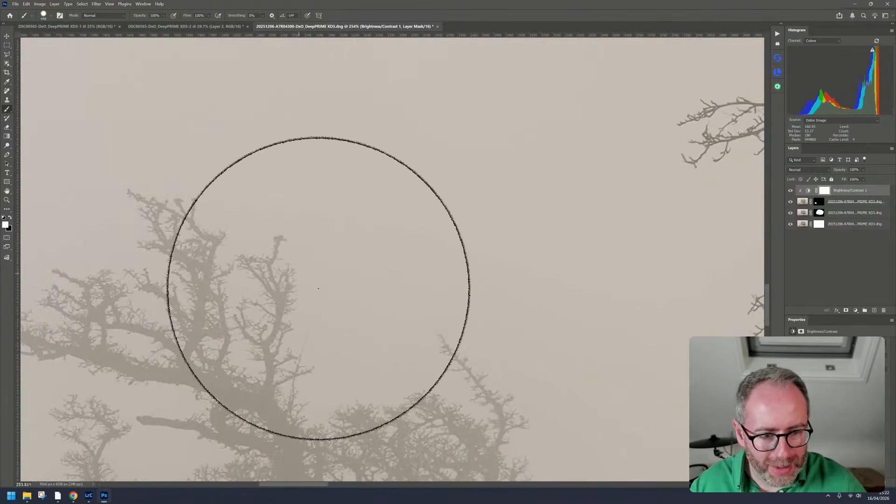
pyautogui.click(791, 192)
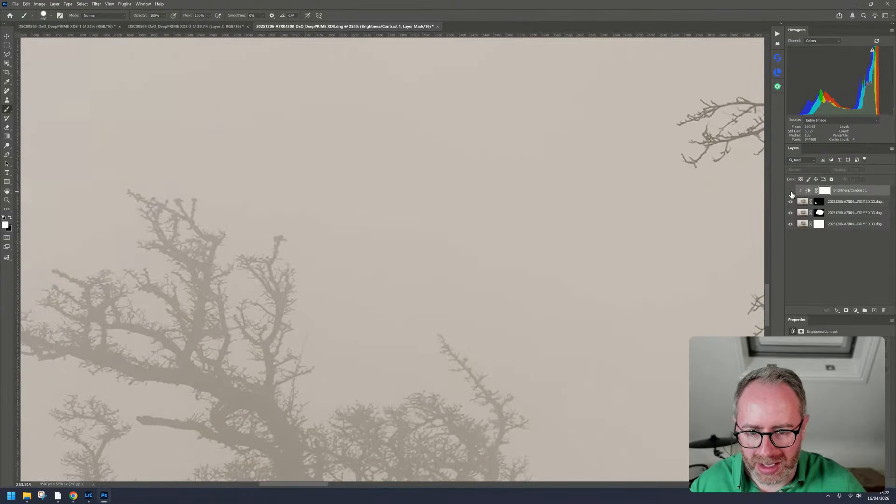
pyautogui.scroll(3, 479, 277)
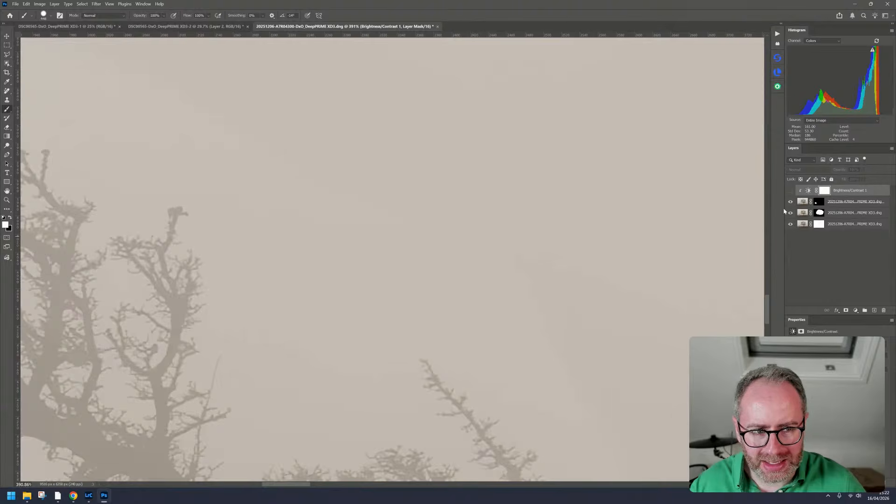
pyautogui.click(790, 190)
pyautogui.click(790, 191)
pyautogui.click(789, 190)
pyautogui.scroll(-10, 650, 248)
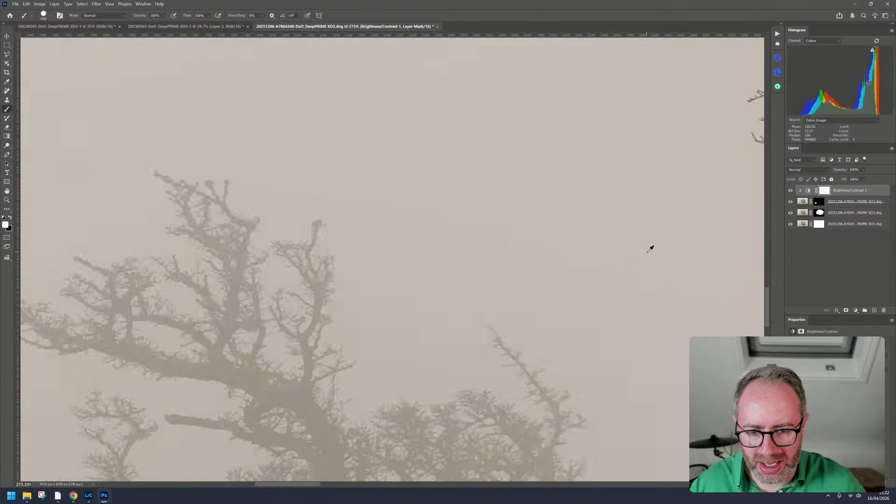
pyautogui.scroll(-8, 650, 249)
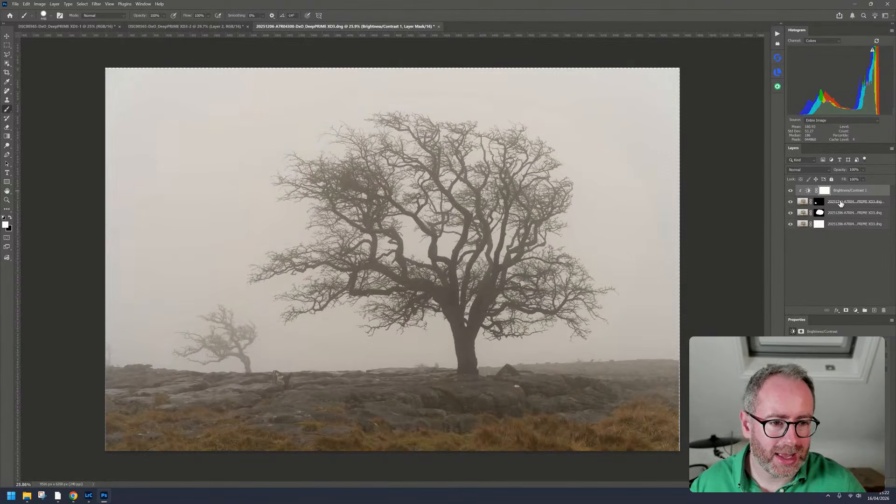
# Stamp all visible layers into a new top layer and group the layers beneath it
pyautogui.hotkey('ctrl', 'shift', 'alt', 'e')
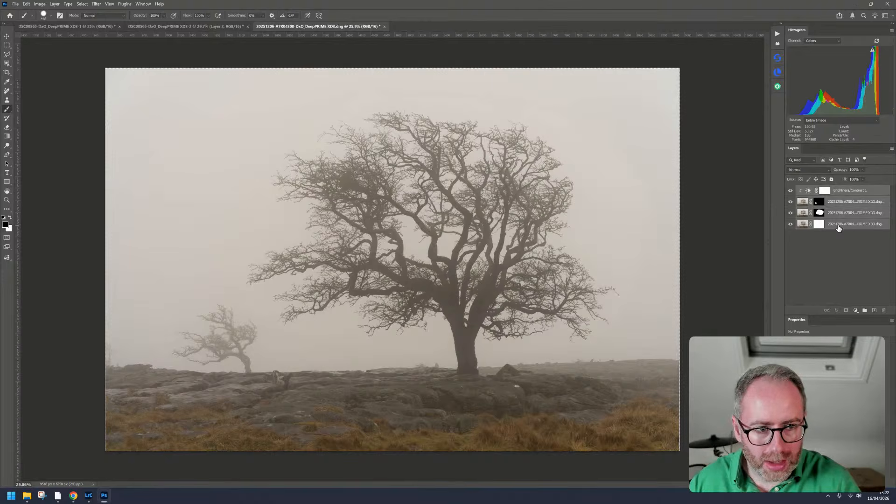
pyautogui.click(847, 201)
pyautogui.keyDown('shift'); pyautogui.click(848, 235); pyautogui.keyUp('shift')
pyautogui.click(864, 310)
# Crop the image slightly inward at the upper-left and lower-right corners to trim the uneven alignment edges
pyautogui.click(7, 73)
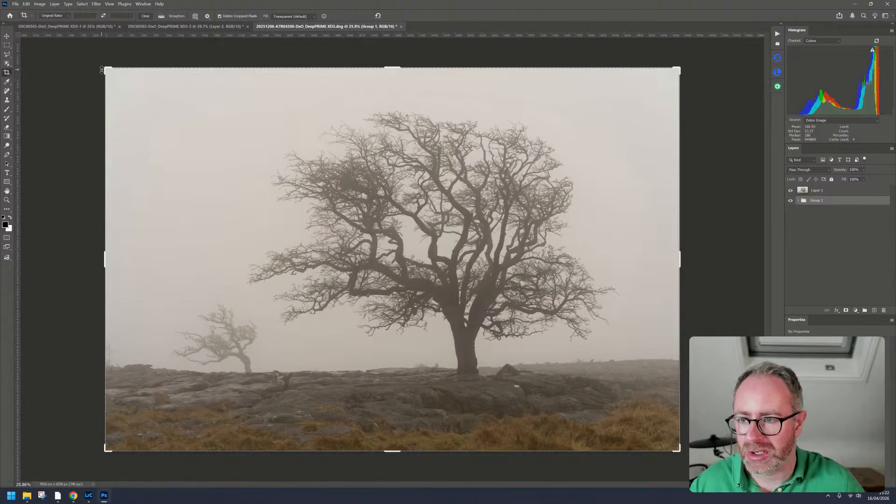
pyautogui.moveTo(106, 70); pyautogui.dragTo(108, 69)
pyautogui.moveTo(678, 449); pyautogui.dragTo(677, 449)
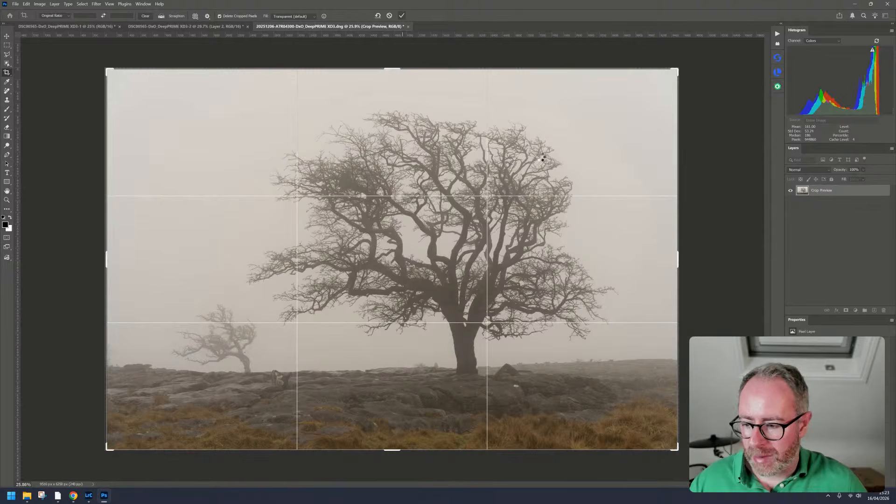
pyautogui.press('Return')
# Convert the stamped Layer 1 to a smart object
pyautogui.scroll(-3, 553, 238)
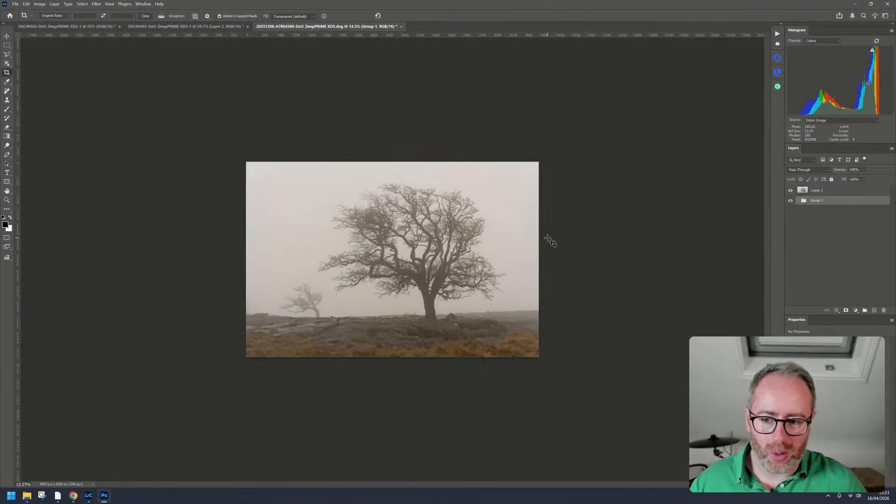
pyautogui.scroll(3, 549, 242)
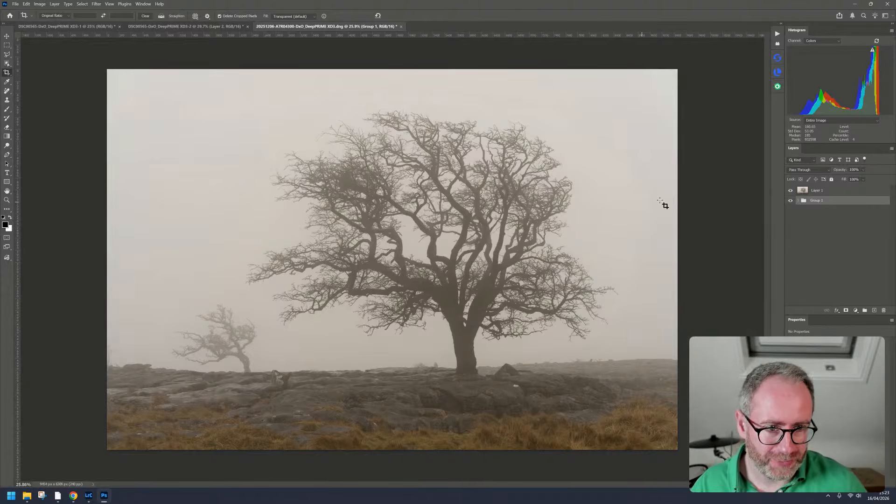
pyautogui.rightClick(821, 193)
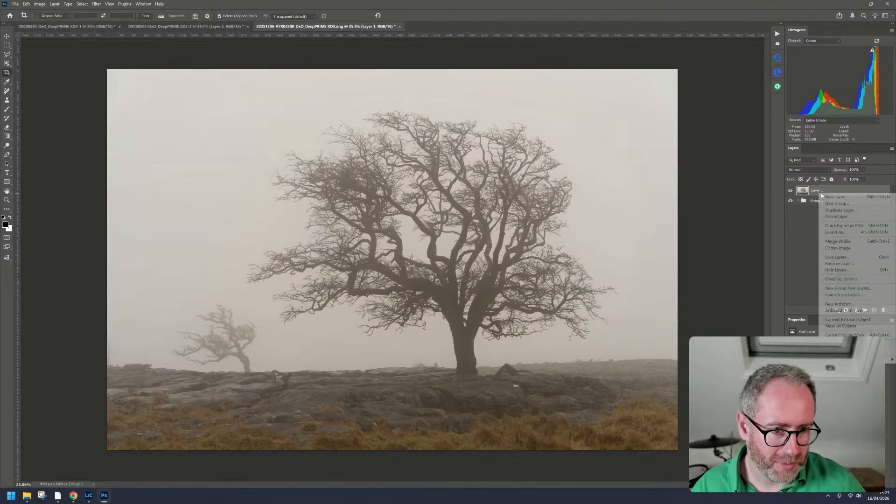
pyautogui.click(882, 320)
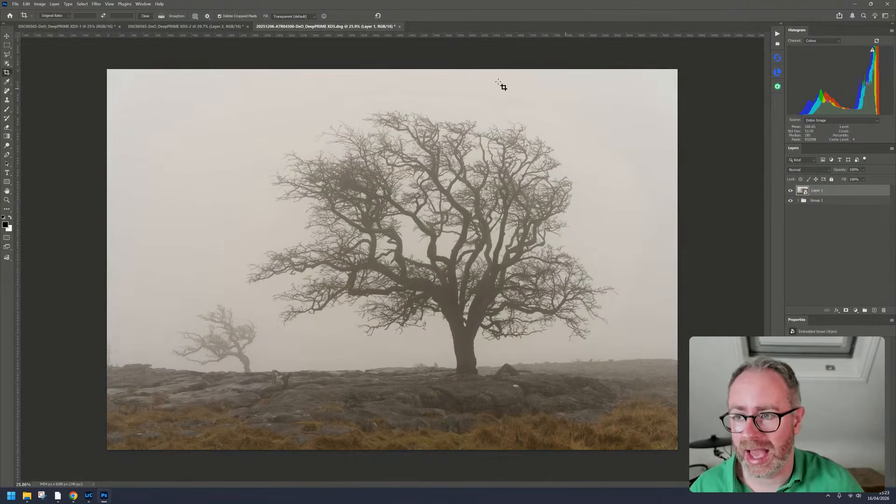
# Apply the Camera Raw Filter to the Layer 1 smart object and convert the image to black and white
pyautogui.click(96, 4)
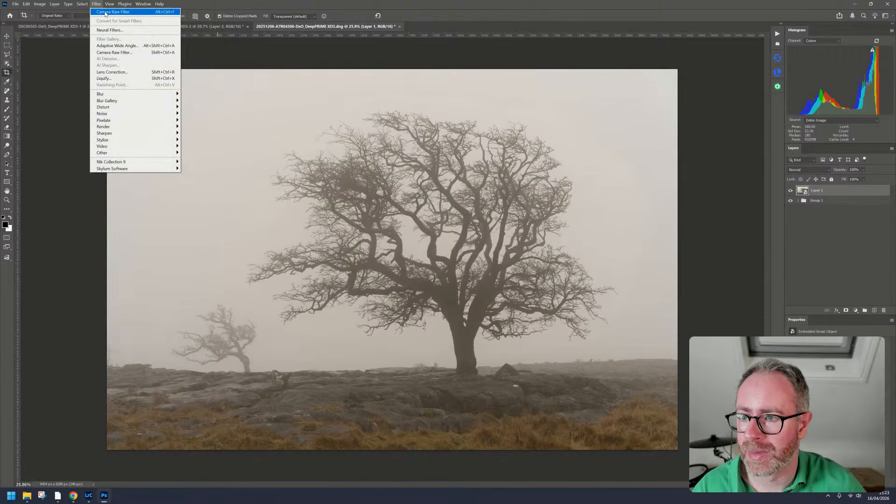
pyautogui.click(132, 52)
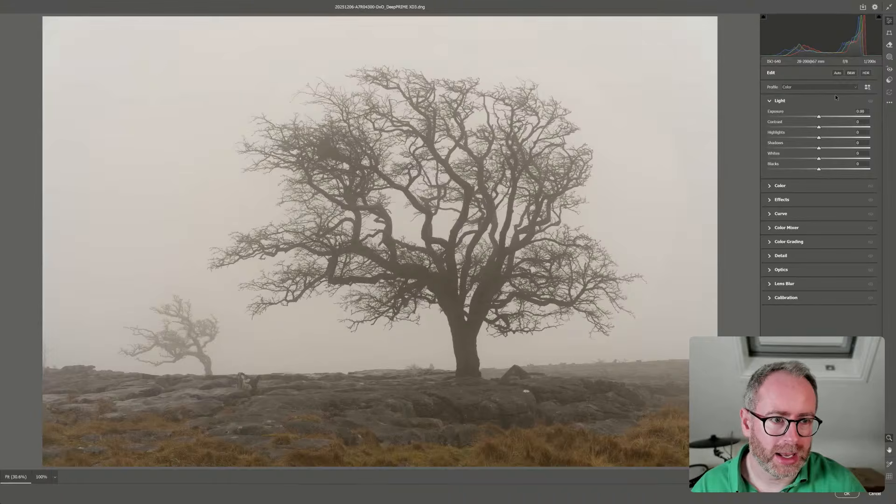
pyautogui.click(851, 74)
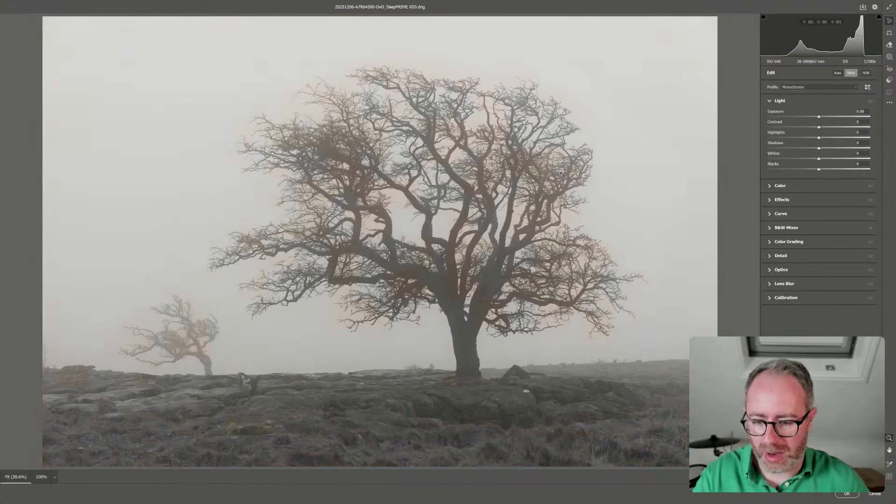
# Increase contrast with the point curve, setting the black point to input 45 and the white point to input 222, output 255
pyautogui.scroll(-3, 518, 198)
pyautogui.scroll(-2, 519, 199)
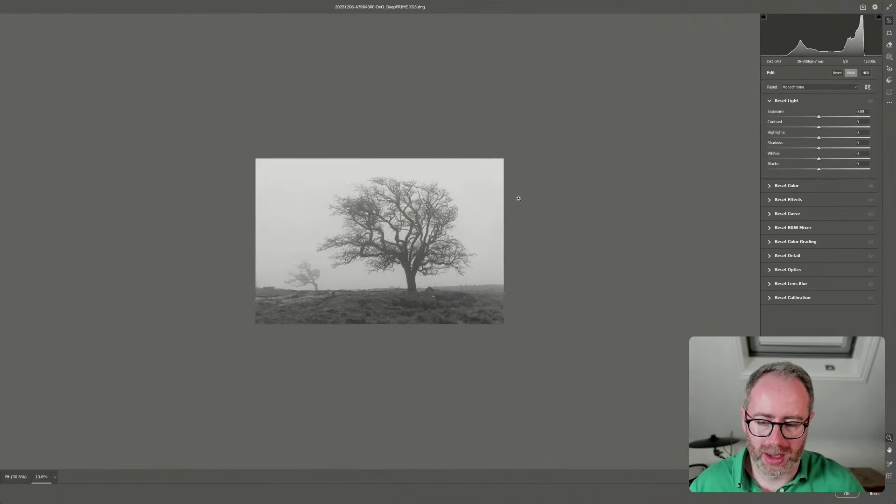
pyautogui.scroll(2, 518, 198)
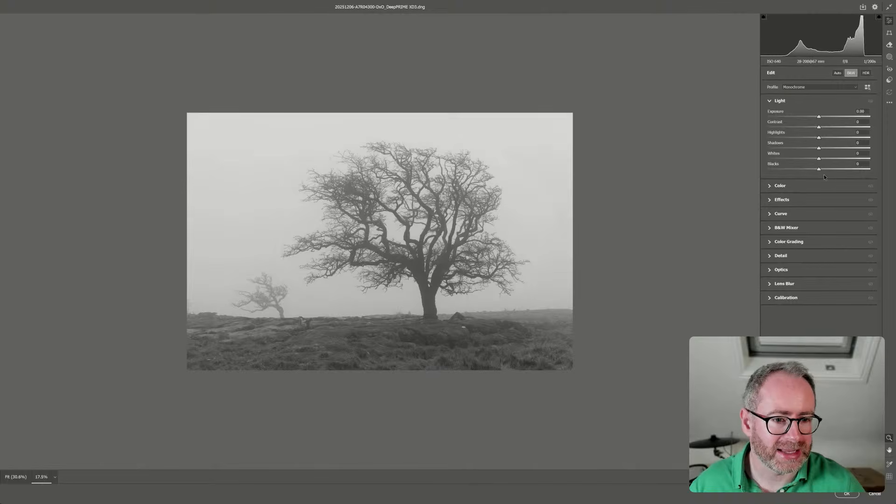
pyautogui.click(770, 213)
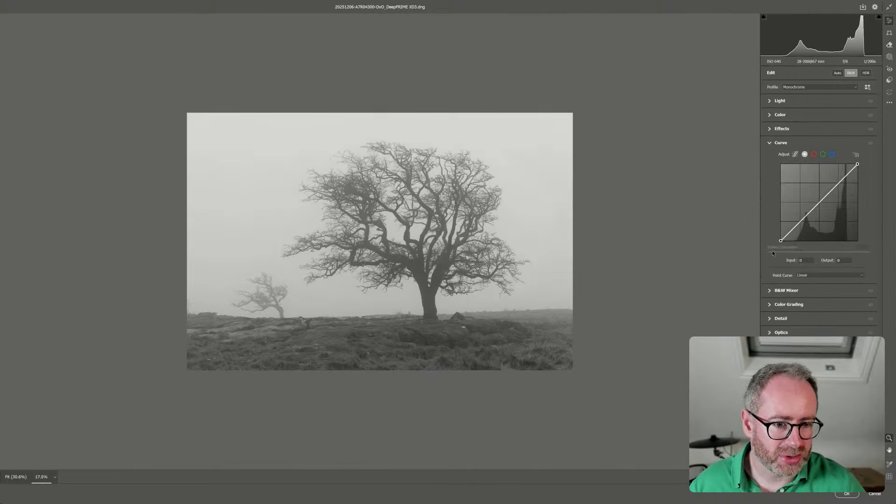
pyautogui.moveTo(781, 240); pyautogui.dragTo(794, 241)
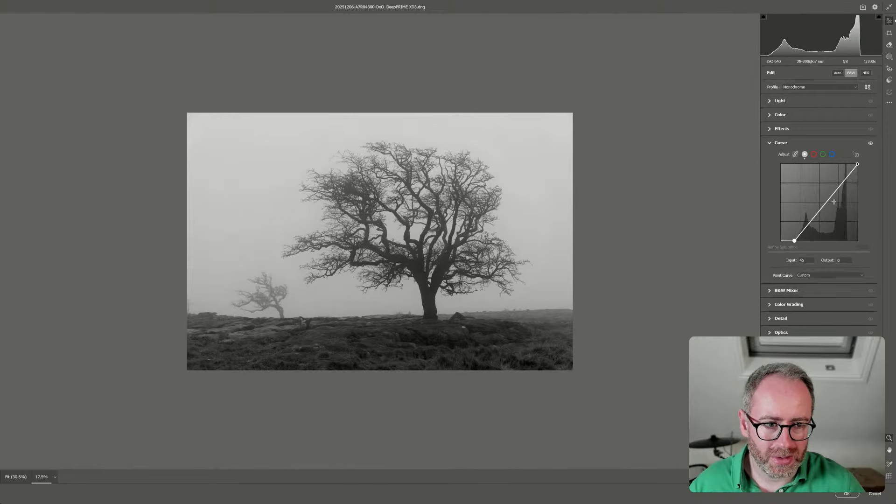
pyautogui.moveTo(857, 165); pyautogui.dragTo(844, 164)
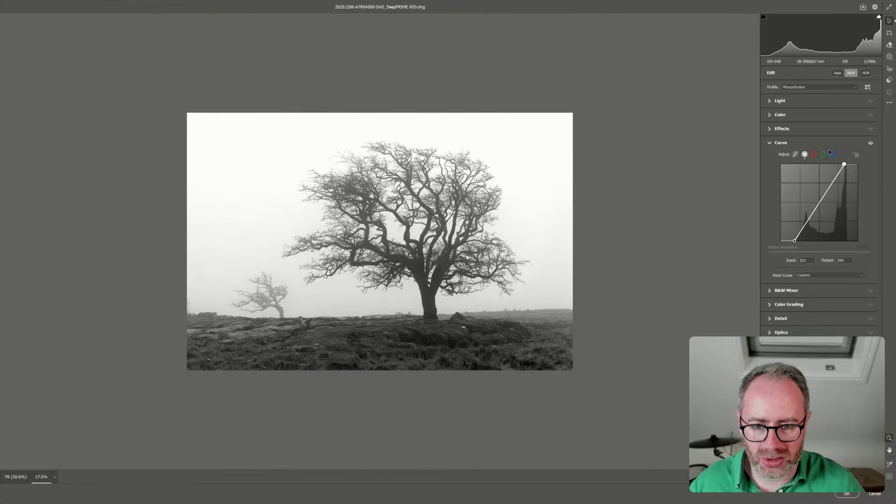
pyautogui.scroll(4, 544, 185)
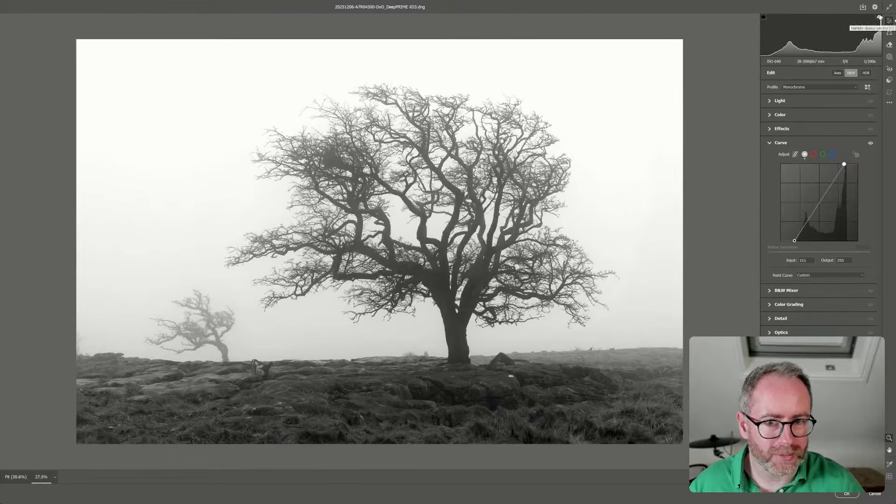
pyautogui.press('o')
pyautogui.moveTo(844, 164); pyautogui.dragTo(847, 165)
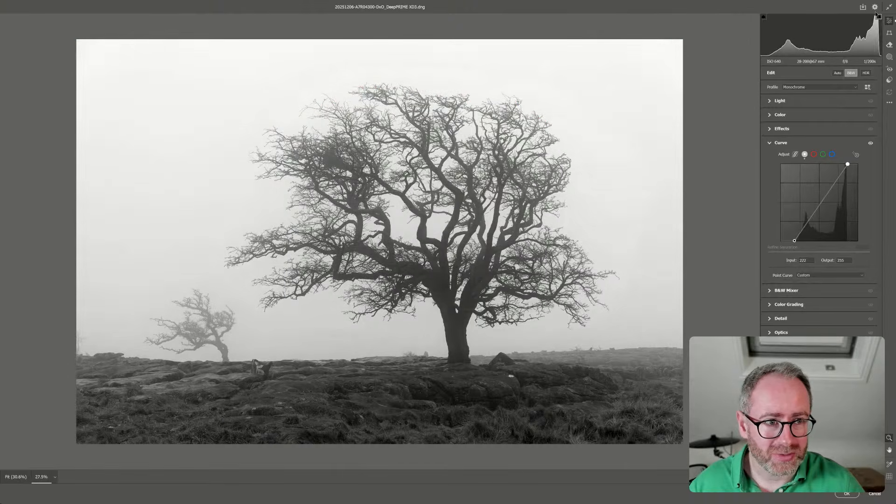
# Examine the tonal contrast of the black-and-white image both as a small overview and close up on the branches
pyautogui.scroll(-3, 533, 178)
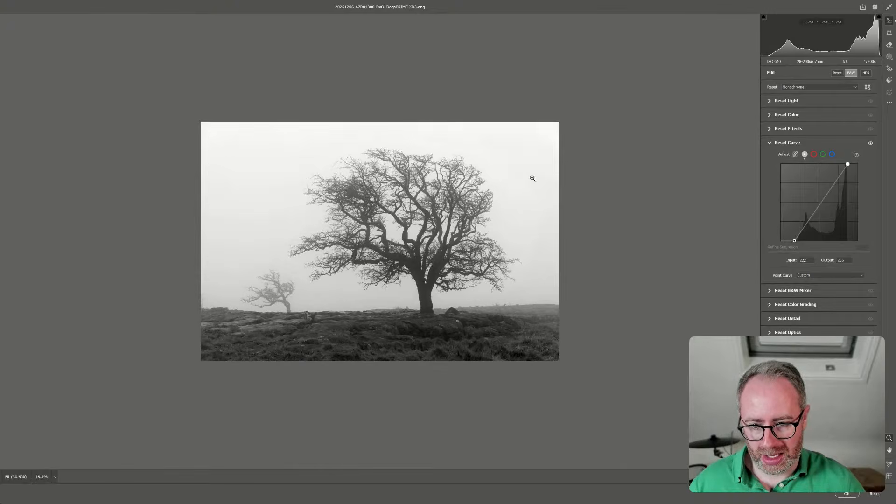
pyautogui.scroll(-1, 532, 178)
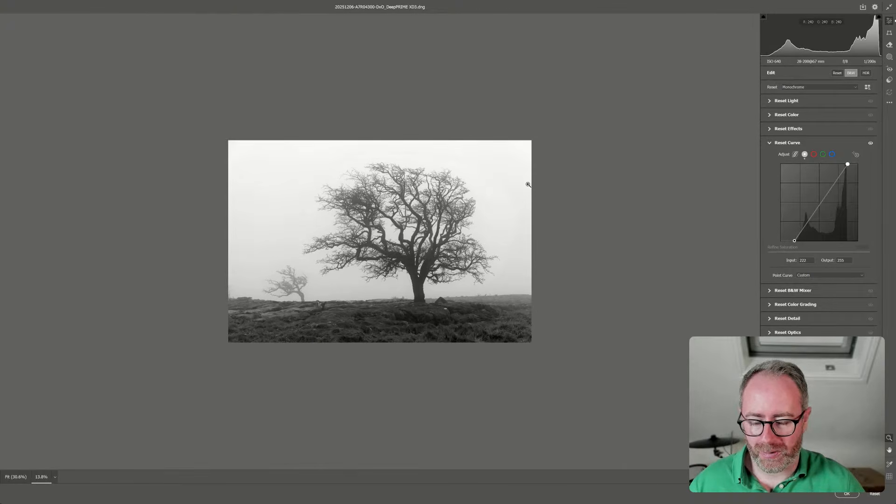
pyautogui.scroll(6, 529, 184)
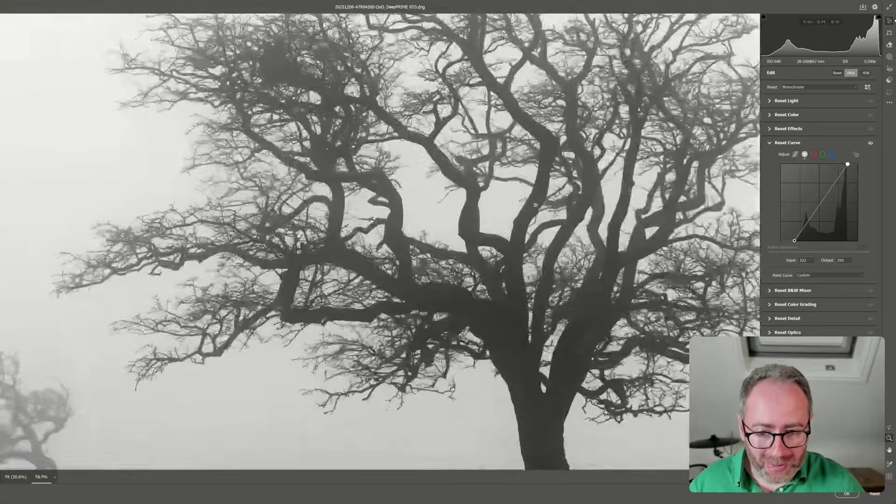
pyautogui.scroll(2, 535, 205)
pyautogui.scroll(-3, 536, 205)
pyautogui.scroll(-4, 537, 205)
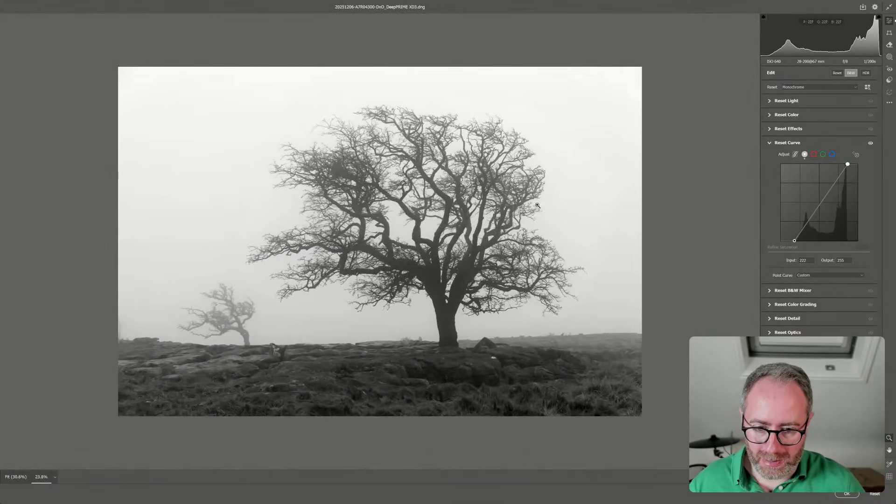
pyautogui.scroll(1, 537, 205)
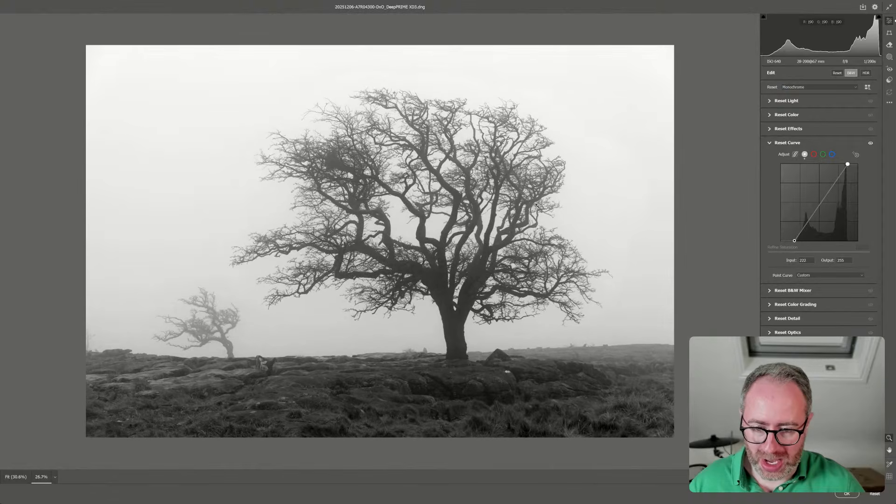
pyautogui.press('alt')
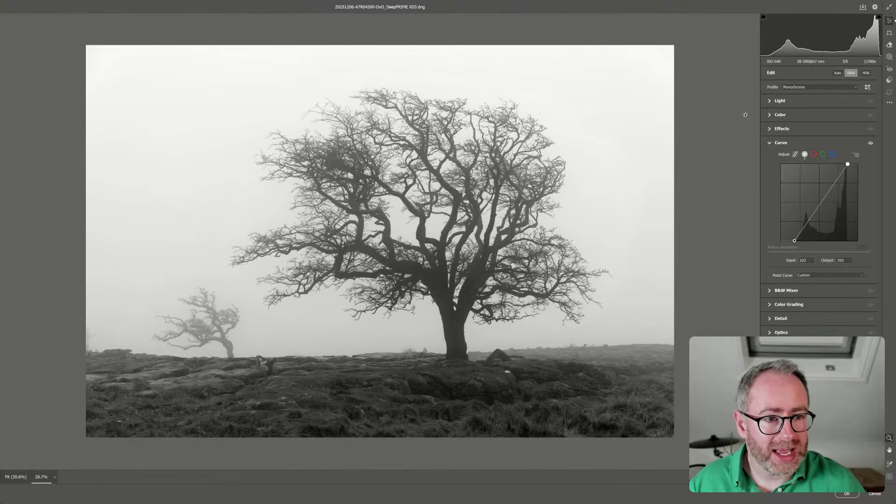
# Compare the B&W profiles and apply B&W 09 to the image
pyautogui.click(845, 88)
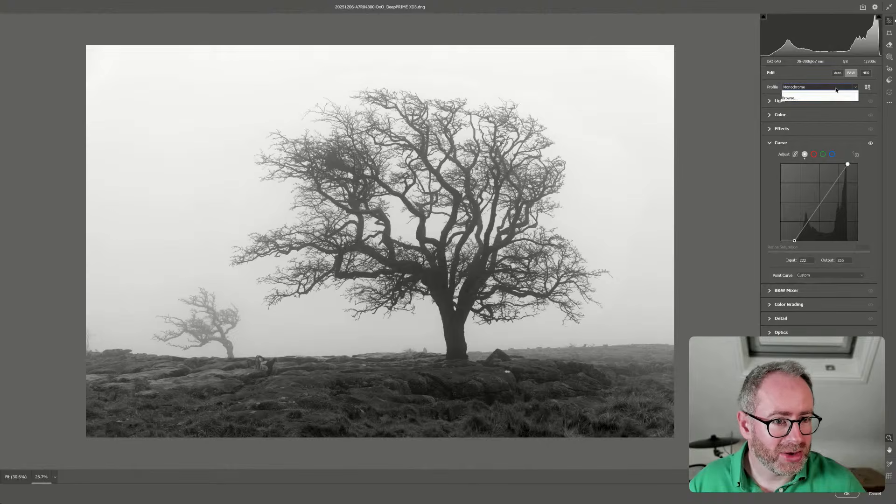
pyautogui.click(829, 113)
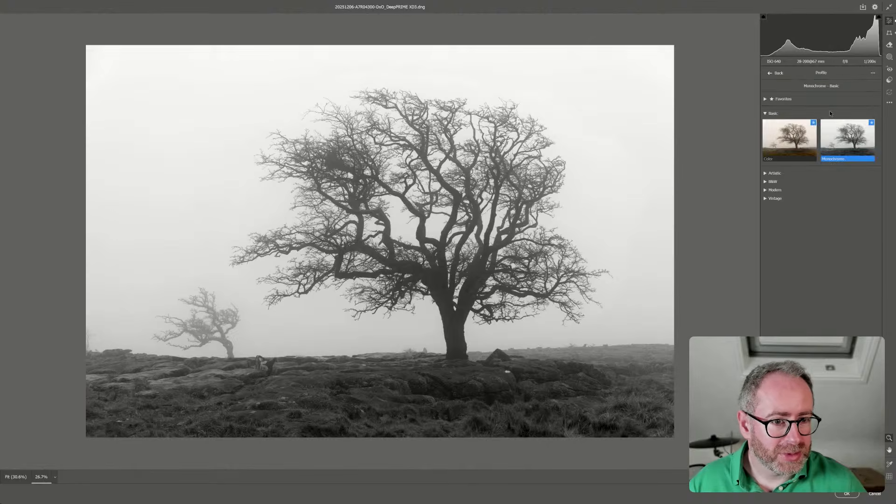
pyautogui.click(765, 182)
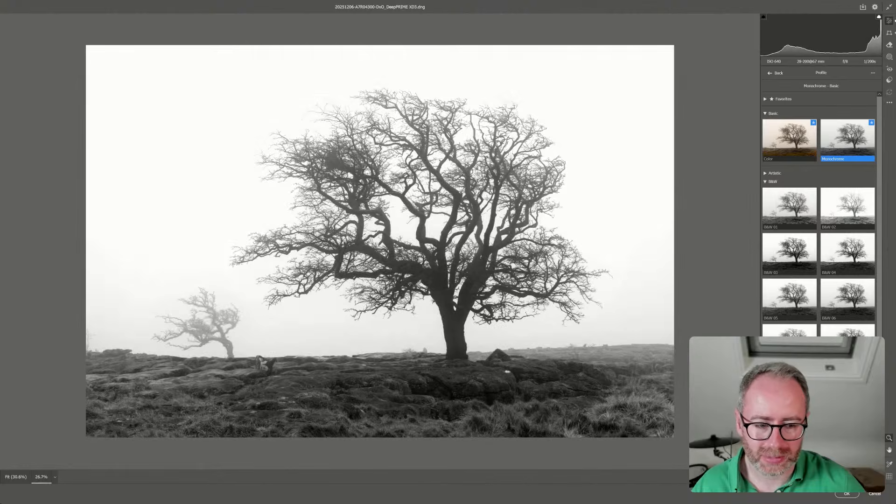
pyautogui.scroll(-3, 818, 210)
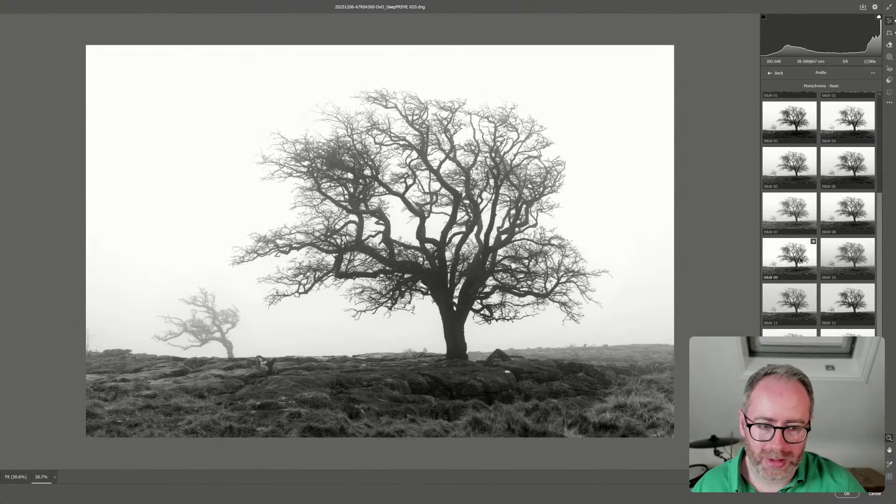
pyautogui.click(800, 260)
pyautogui.click(788, 224)
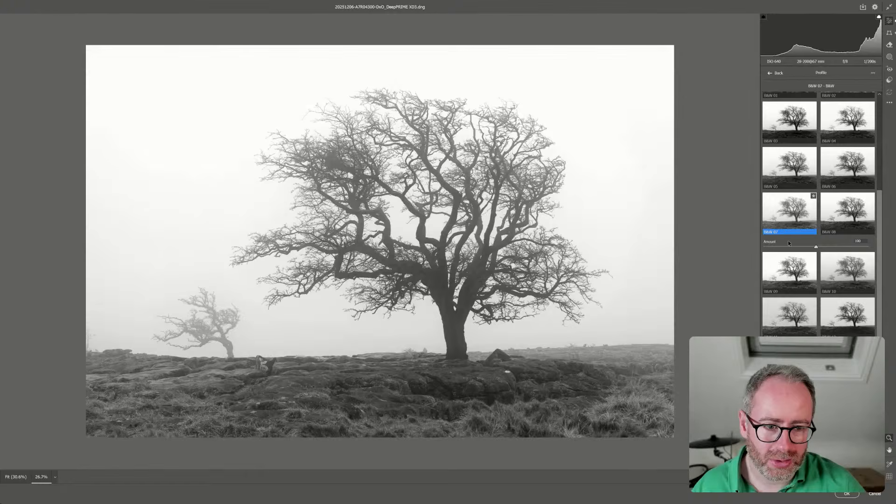
pyautogui.click(789, 270)
pyautogui.doubleClick(789, 268)
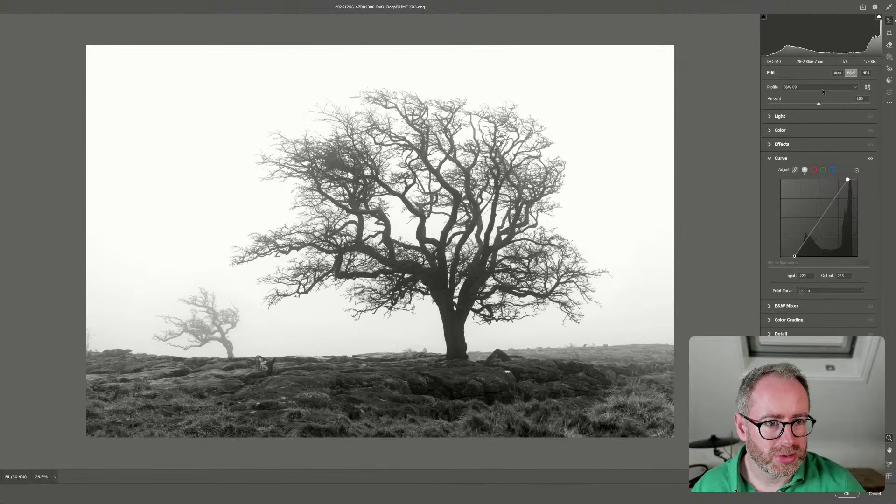
# Add a linear gradient mask over the foreground grass and rocks, lower its exposure to -0.45, and review the overall image
pyautogui.click(889, 57)
pyautogui.click(788, 156)
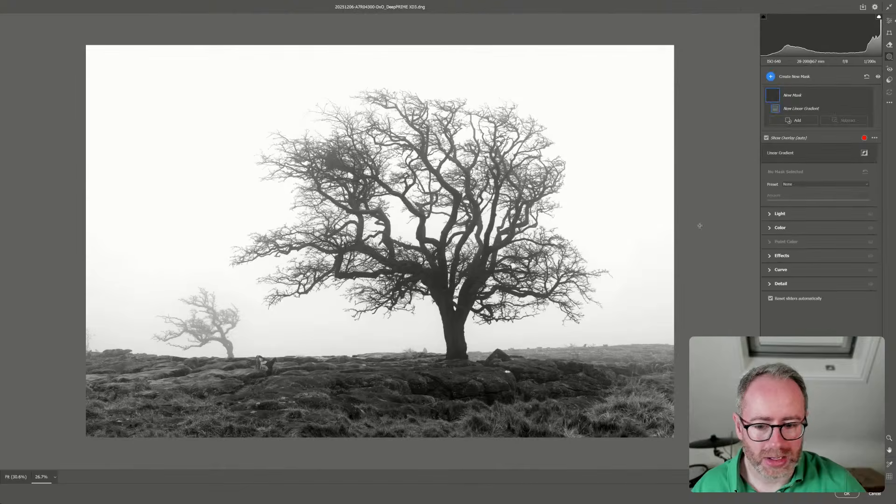
pyautogui.moveTo(416, 423); pyautogui.dragTo(417, 371)
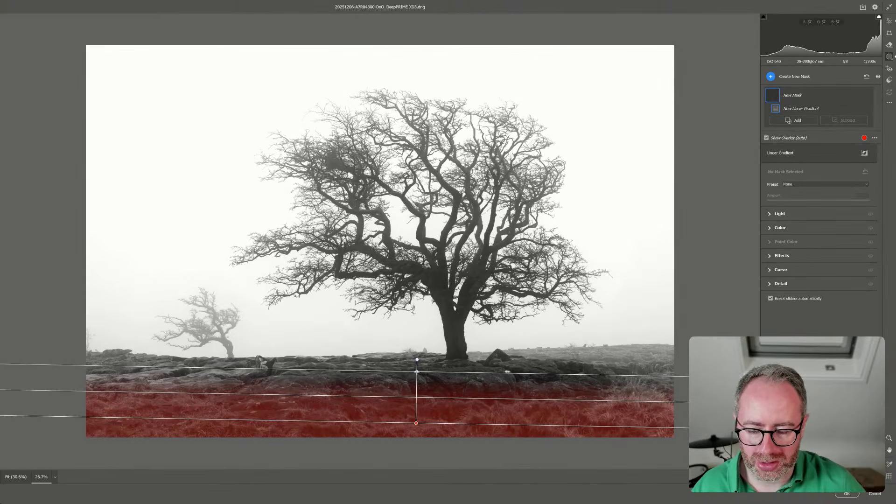
pyautogui.click(771, 214)
pyautogui.moveTo(821, 229); pyautogui.dragTo(813, 228)
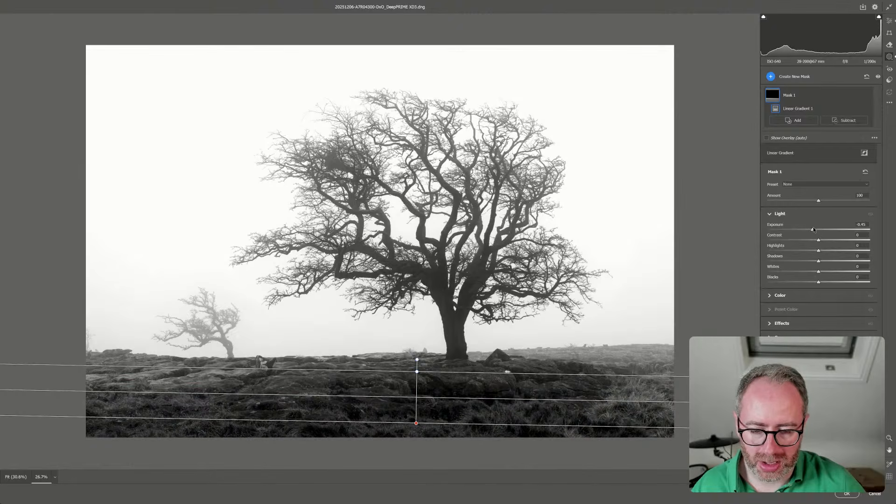
pyautogui.click(888, 21)
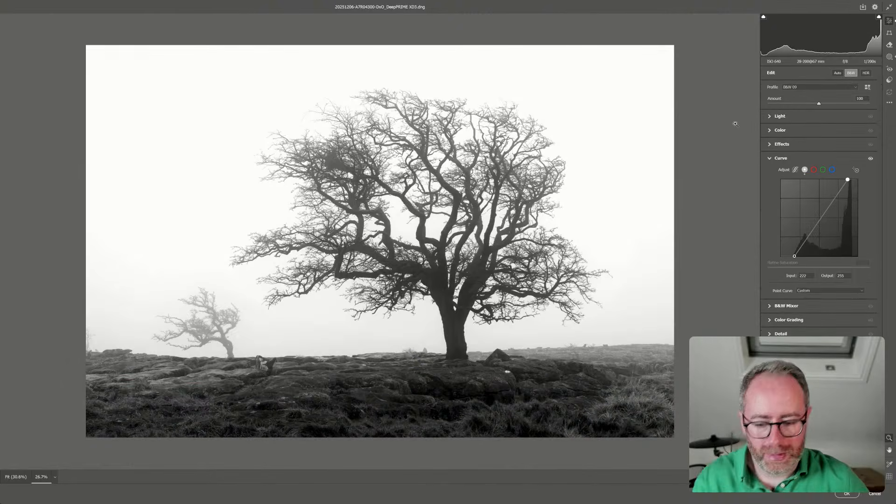
pyautogui.keyDown('alt'); pyautogui.click(471, 283); pyautogui.keyUp('alt')
pyautogui.keyDown('alt'); pyautogui.click(471, 284); pyautogui.keyUp('alt')
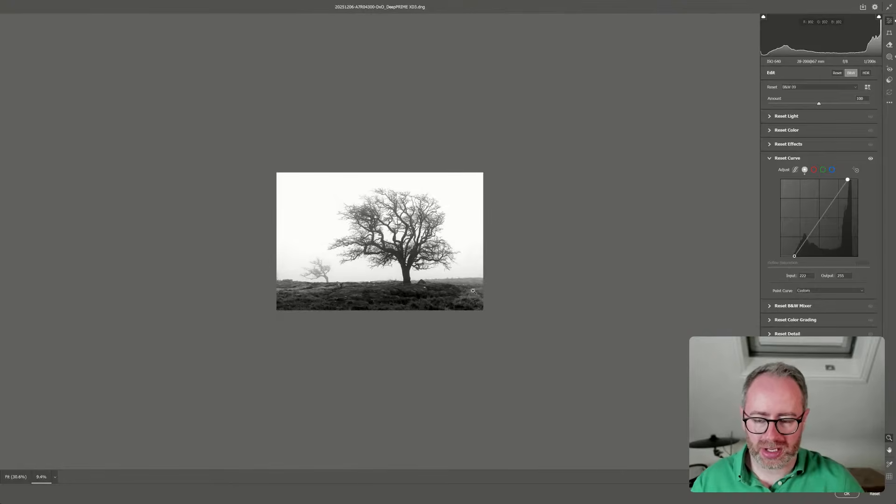
pyautogui.scroll(8, 409, 295)
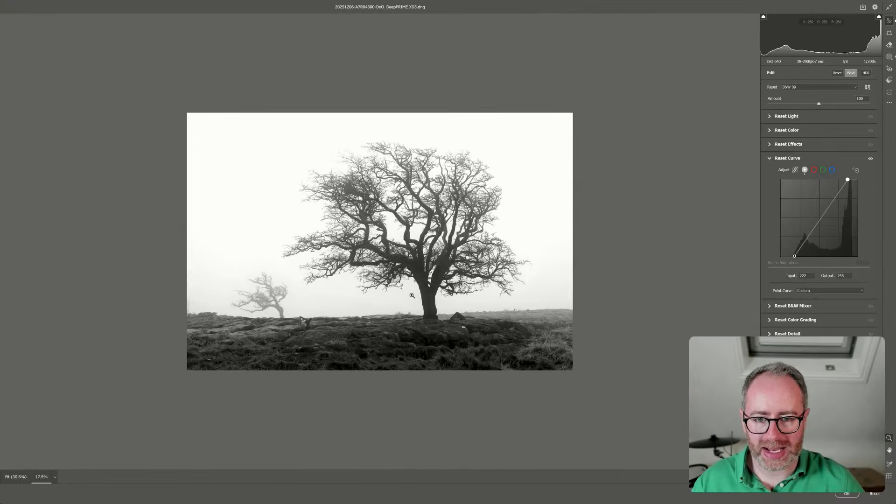
pyautogui.scroll(1, 412, 295)
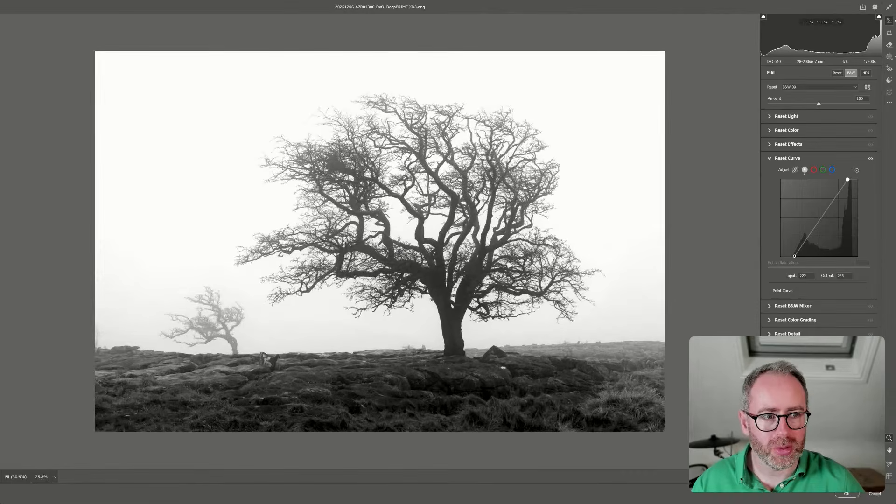
# Create a second mask with a wide radial gradient surrounding the large and small trees
pyautogui.click(889, 57)
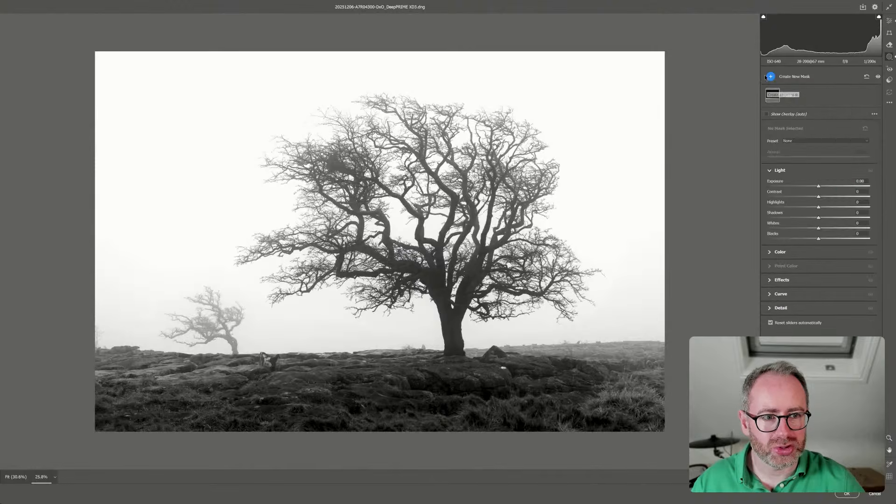
pyautogui.click(771, 77)
pyautogui.click(792, 143)
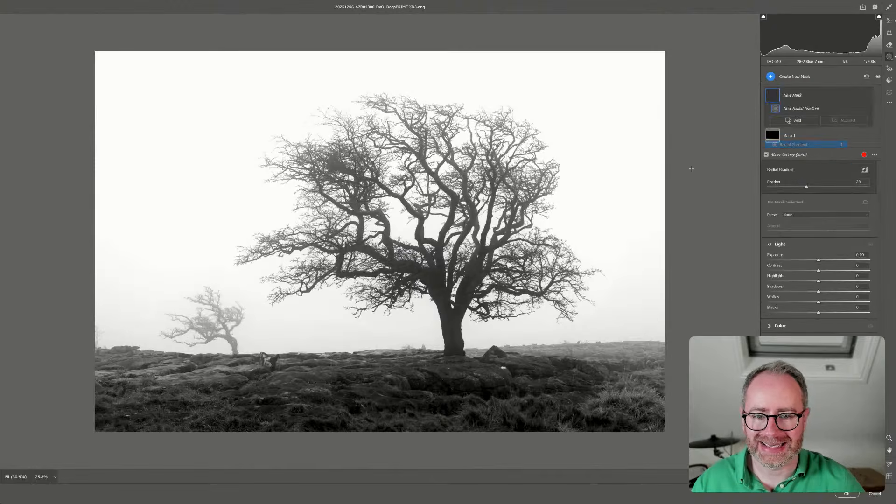
pyautogui.moveTo(374, 231); pyautogui.dragTo(648, 385)
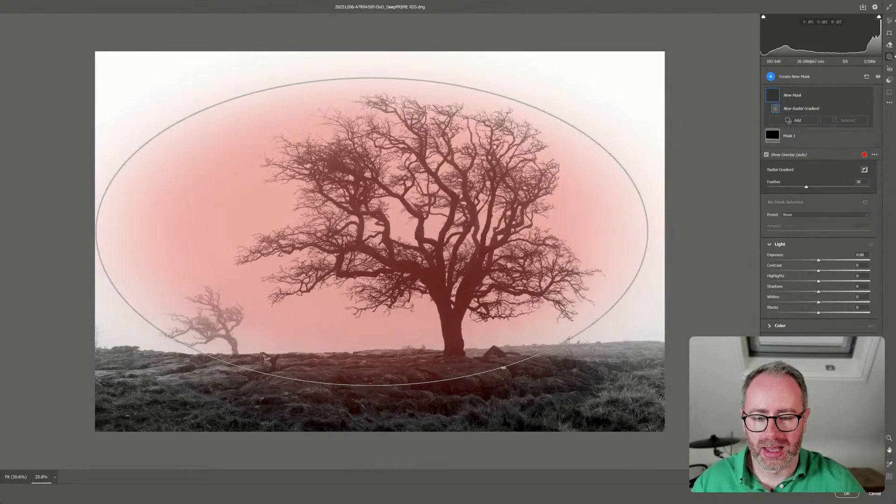
# Tilt, heighten and reposition the radial gradient around the two trees, and invert it to cover the image edges
pyautogui.moveTo(687, 227); pyautogui.dragTo(590, 193)
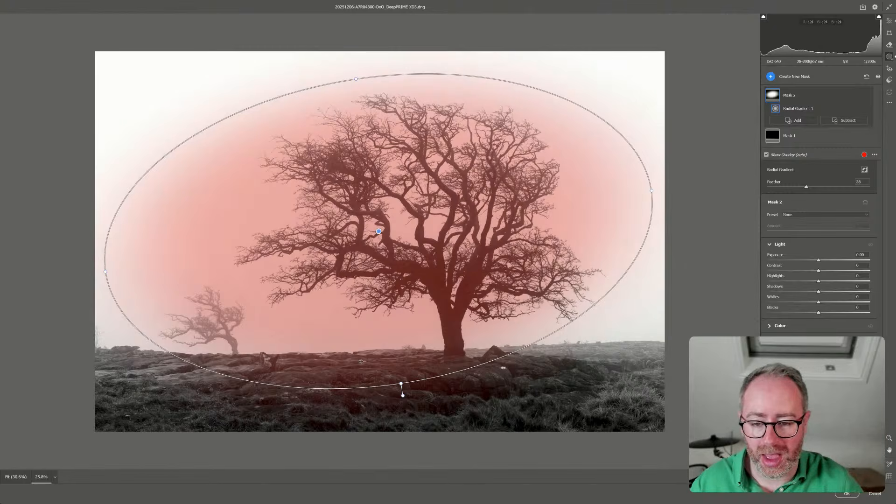
pyautogui.moveTo(401, 383); pyautogui.dragTo(404, 396)
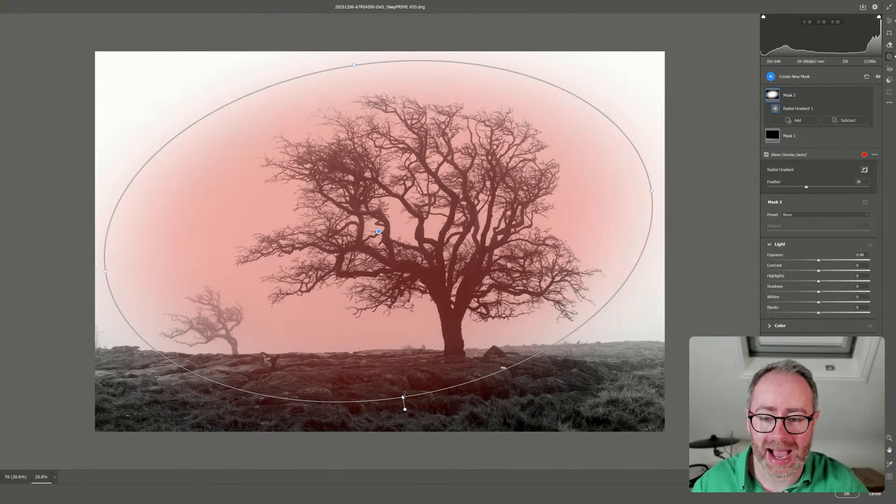
pyautogui.moveTo(439, 216); pyautogui.dragTo(432, 217)
pyautogui.rightClick(804, 94)
pyautogui.click(826, 109)
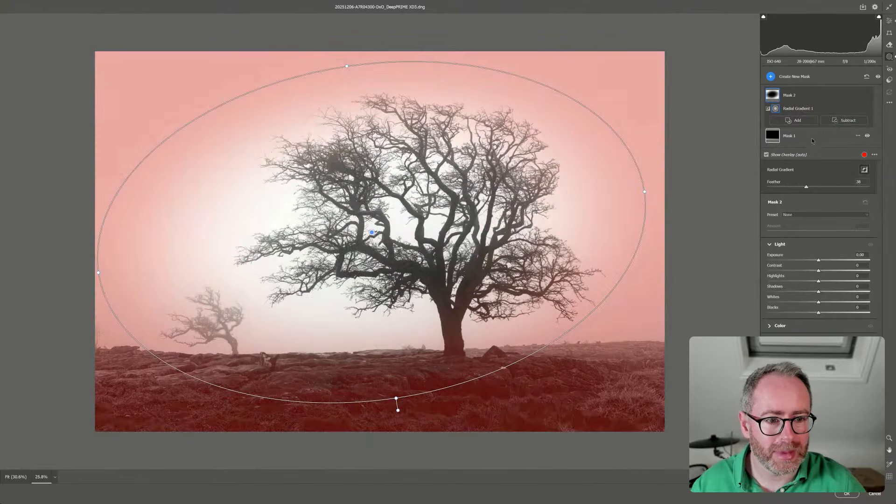
# Lower the inverted radial gradient mask's exposure to -0.70 and compare the image before and after the edits
pyautogui.moveTo(819, 262); pyautogui.dragTo(808, 260)
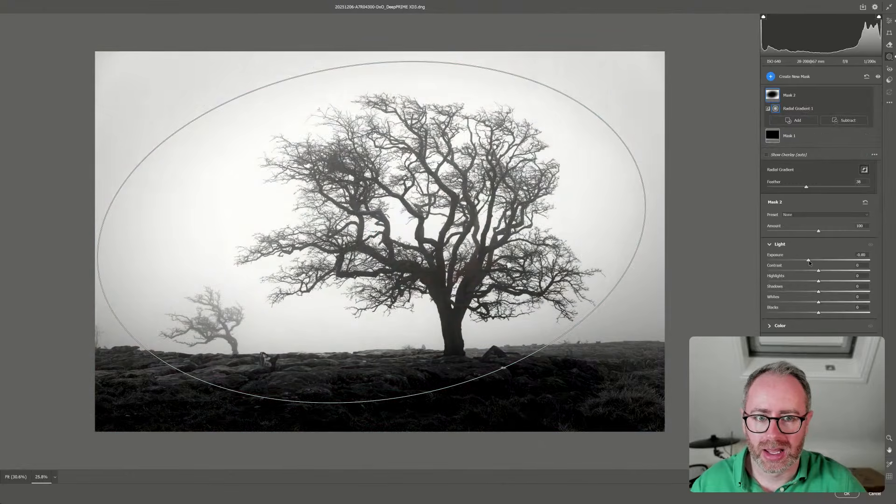
pyautogui.click(889, 21)
pyautogui.scroll(-5, 676, 168)
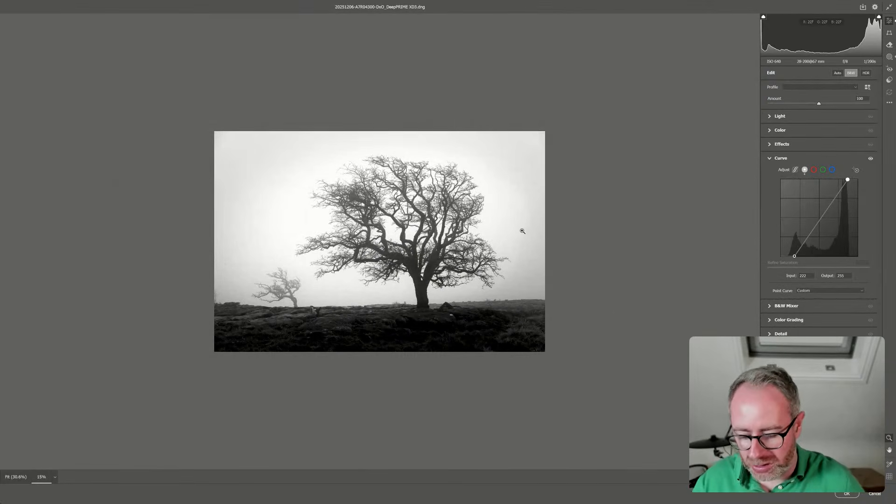
pyautogui.press('\\')
pyautogui.press('\\')
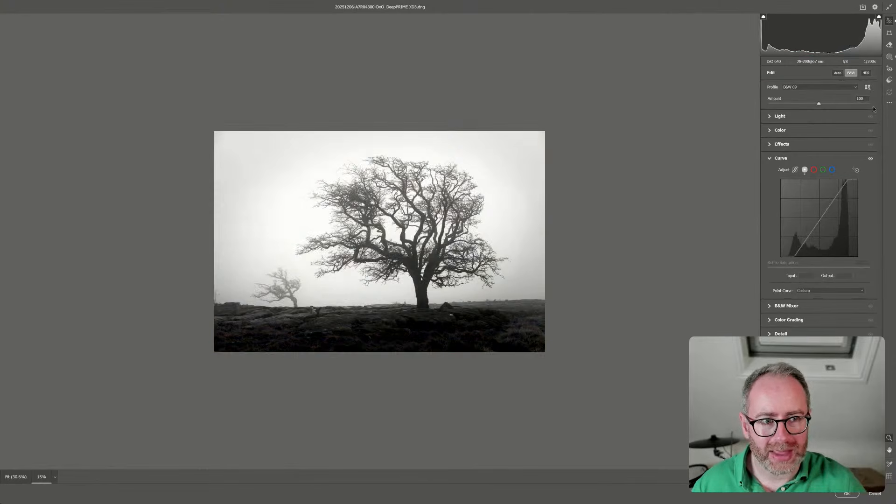
# Compare the image with Mask 2 hidden and shown to judge the darkened edges
pyautogui.click(889, 57)
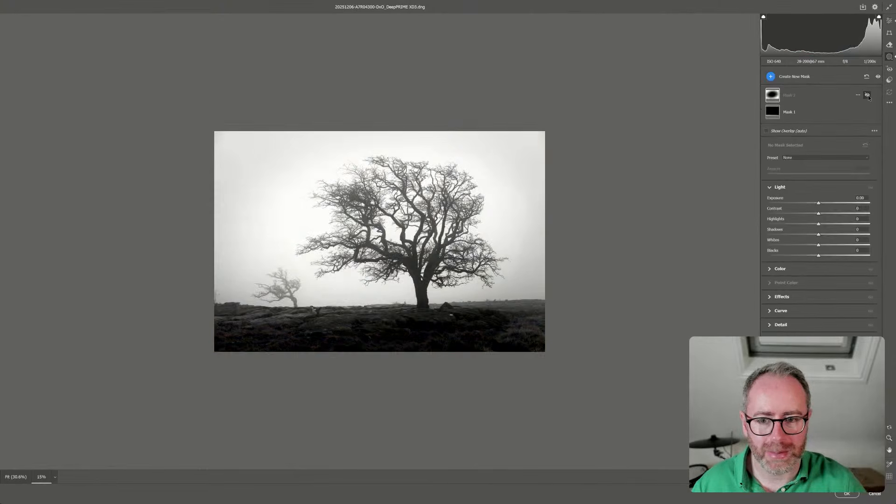
pyautogui.click(868, 95)
pyautogui.click(867, 95)
pyautogui.click(867, 95)
pyautogui.click(867, 95)
pyautogui.click(868, 95)
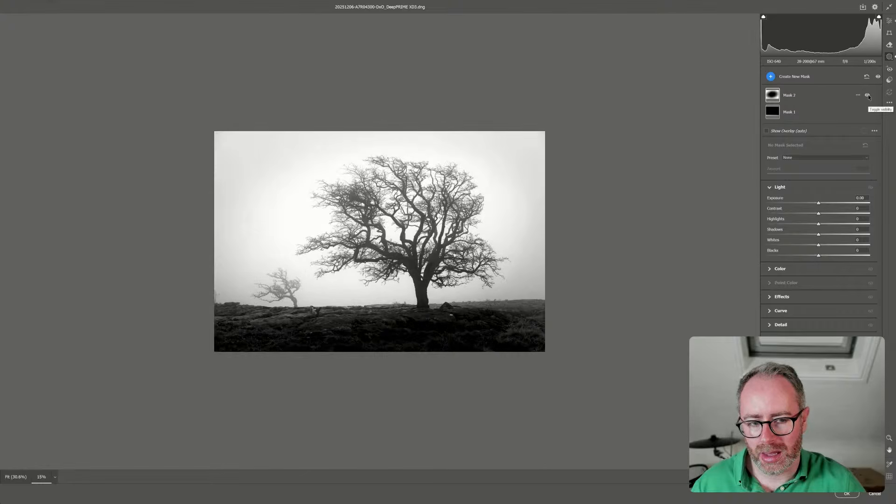
# Enlarge Mask 2's radial gradient in height and width and shift it slightly down over the trees
pyautogui.click(811, 96)
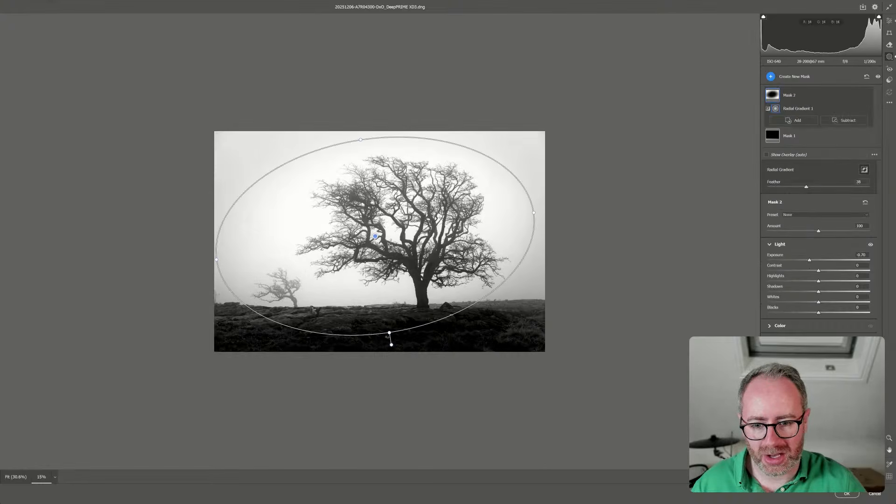
pyautogui.moveTo(390, 332); pyautogui.dragTo(393, 355)
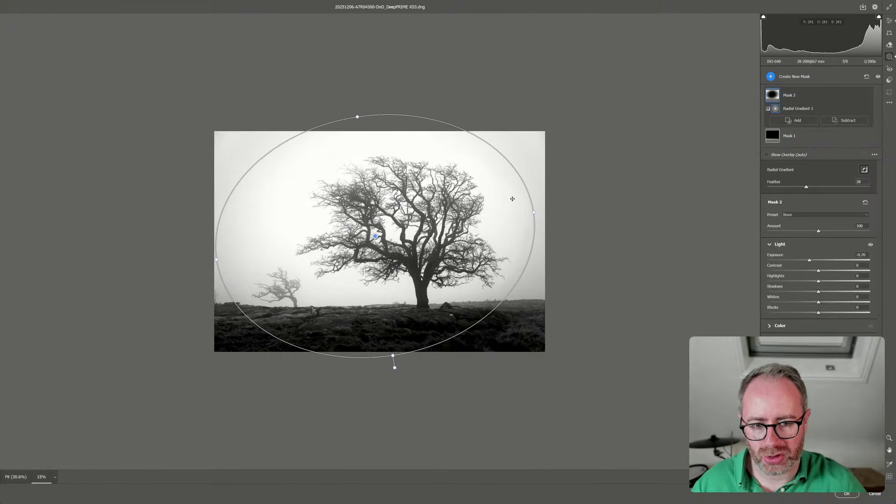
pyautogui.moveTo(535, 211); pyautogui.dragTo(560, 208)
pyautogui.moveTo(491, 208); pyautogui.dragTo(500, 226)
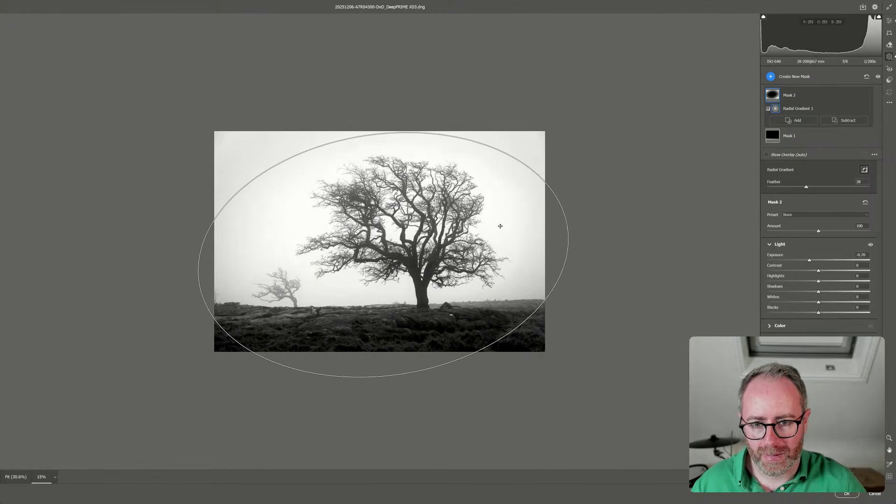
# Compare the image before and after the edits, and with and without the enlarged radial mask
pyautogui.click(888, 21)
pyautogui.press('\\')
pyautogui.press('\\')
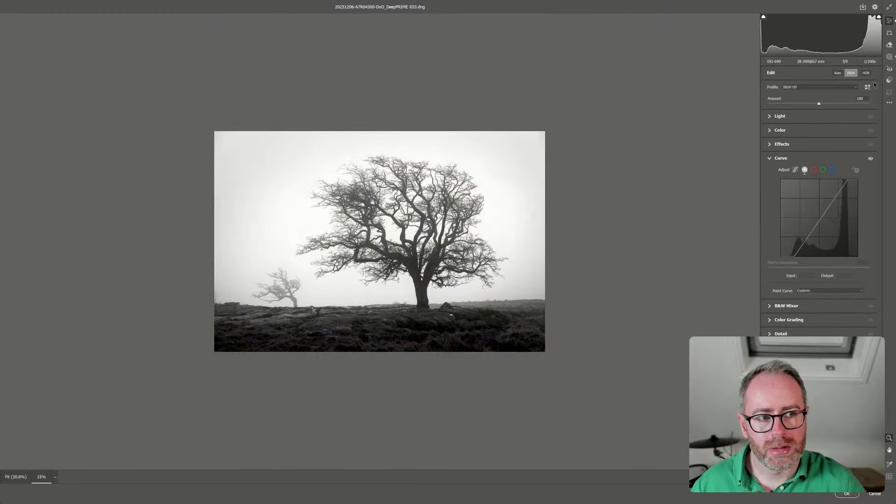
pyautogui.click(889, 57)
pyautogui.click(867, 95)
pyautogui.click(866, 95)
pyautogui.click(868, 95)
pyautogui.click(869, 95)
pyautogui.click(868, 95)
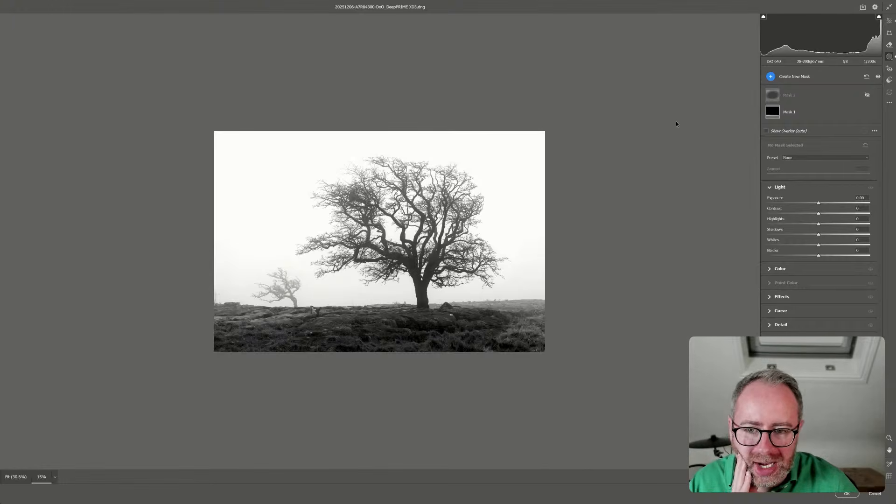
pyautogui.click(866, 95)
pyautogui.click(867, 95)
pyautogui.click(868, 96)
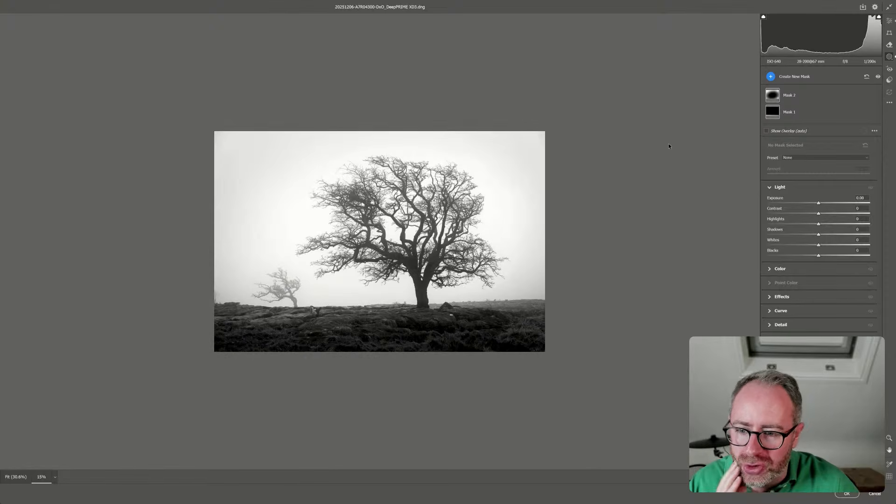
# Remove the faint bush at the photo's left edge, just above the horizon, using generative Remove
pyautogui.scroll(4, 212, 303)
pyautogui.scroll(-3, 216, 309)
pyautogui.press('alt')
pyautogui.scroll(5, 216, 319)
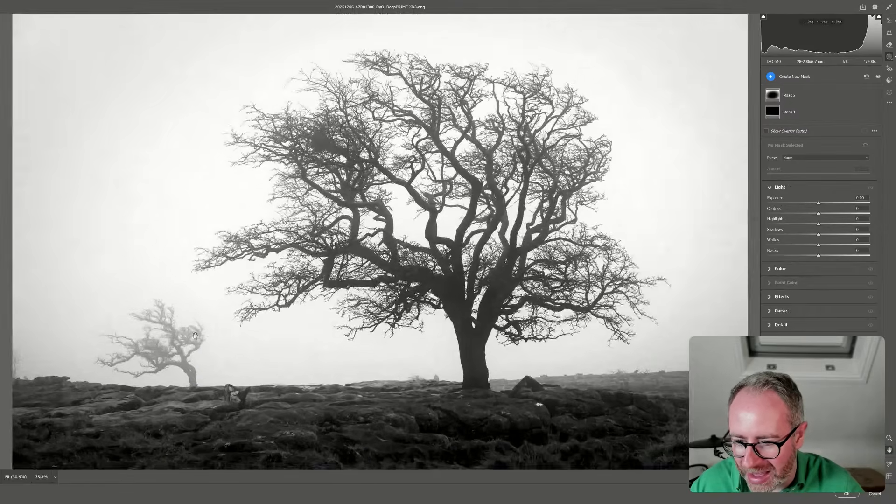
pyautogui.moveTo(216, 319); pyautogui.dragTo(495, 236)
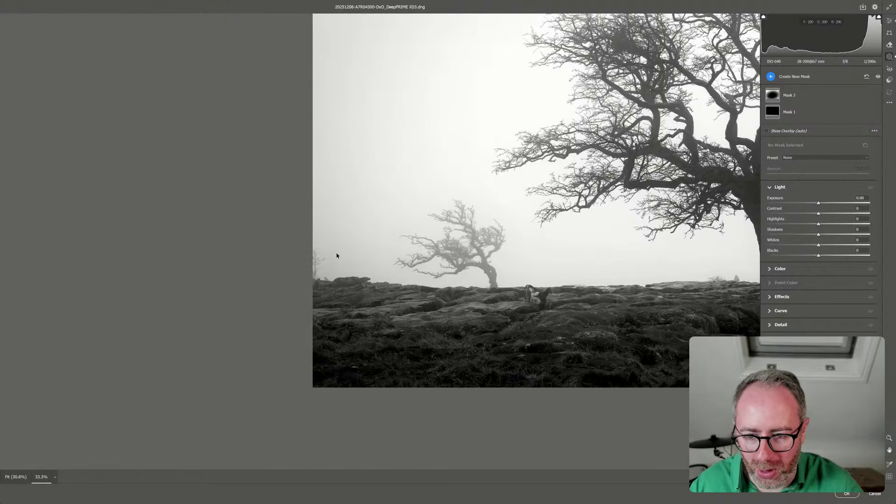
pyautogui.scroll(-3, 349, 250)
pyautogui.scroll(2, 349, 250)
pyautogui.press('super')
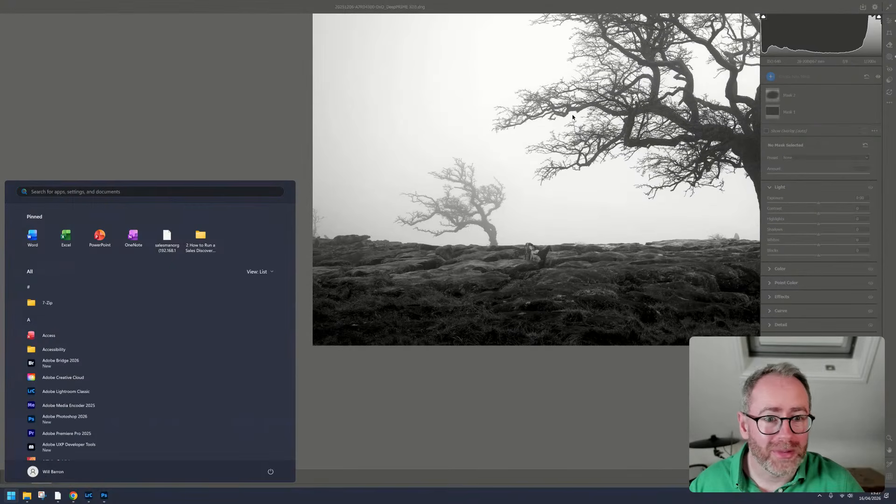
pyautogui.press('super')
pyautogui.press('b')
pyautogui.moveTo(319, 208); pyautogui.dragTo(320, 227)
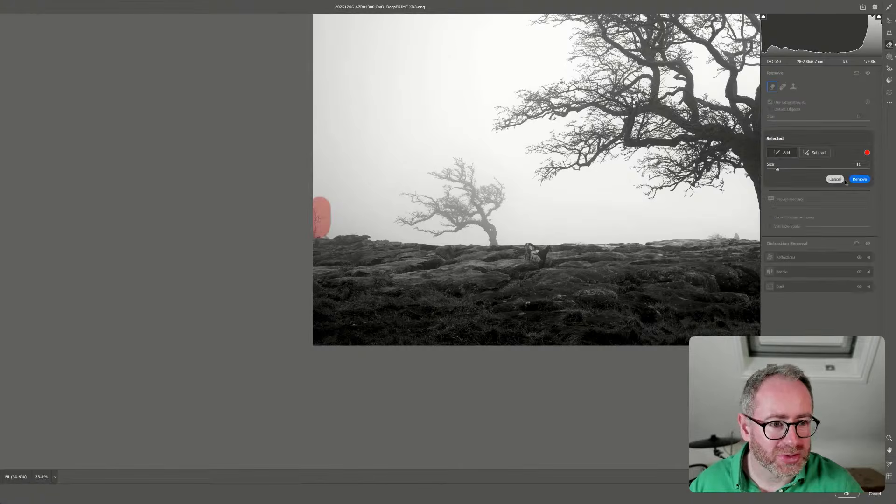
pyautogui.click(852, 183)
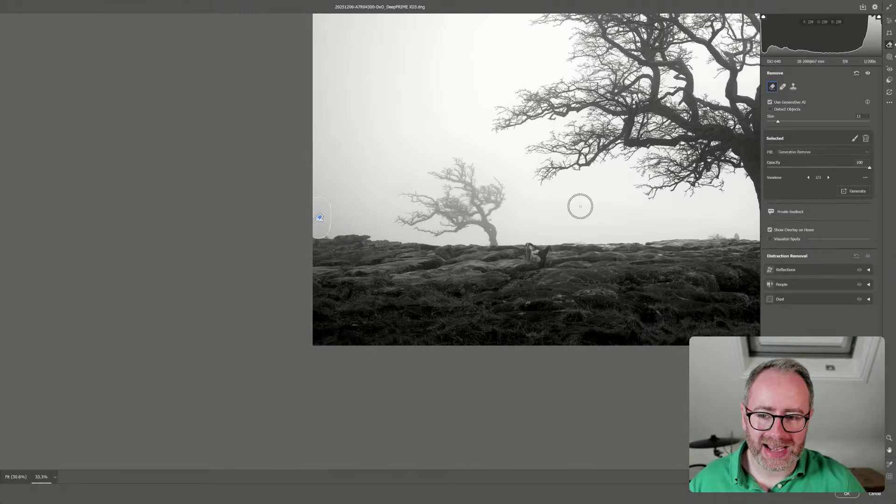
# Review the whole black-and-white image and apply the Camera Raw edits to the smart object
pyautogui.scroll(-3, 581, 210)
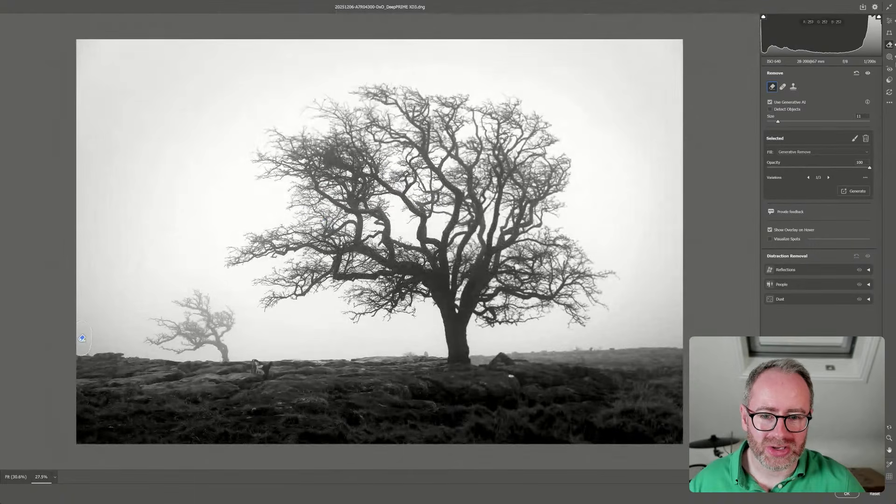
pyautogui.click(890, 21)
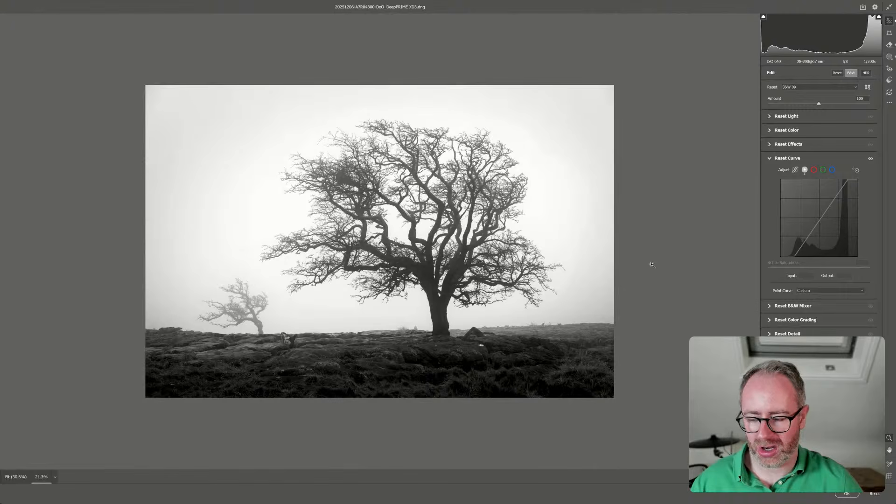
pyautogui.click(605, 274)
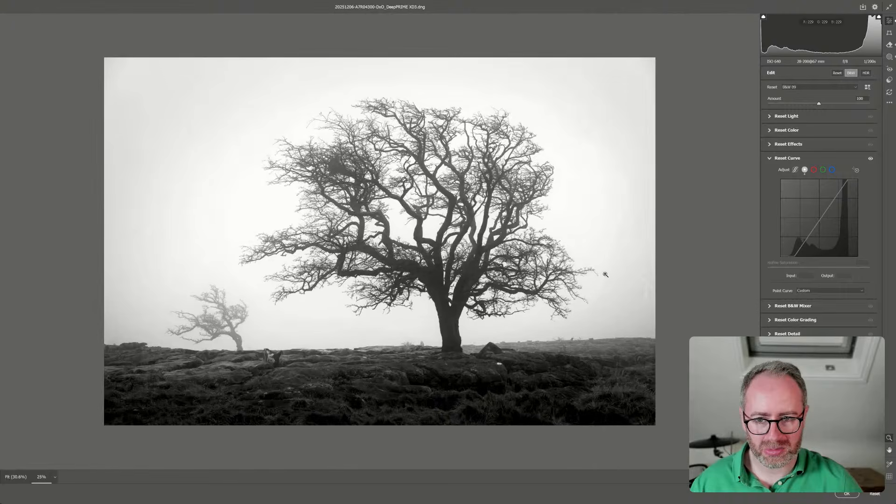
pyautogui.scroll(2, 605, 274)
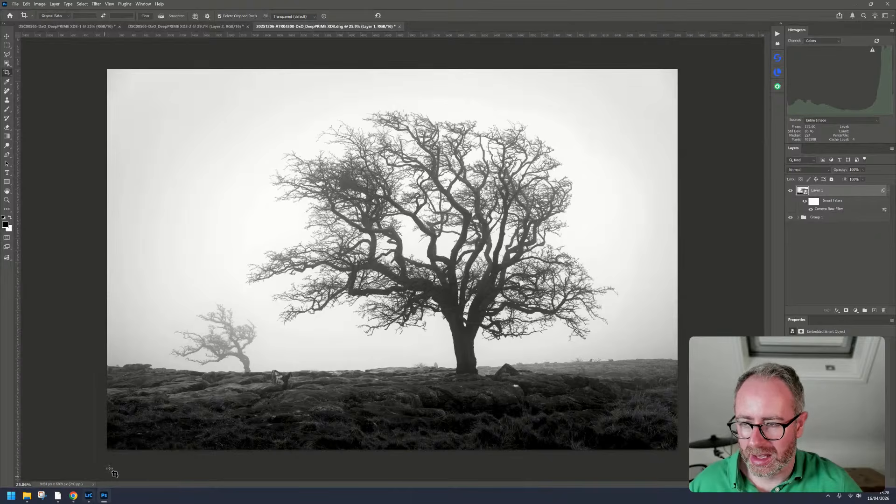
# Switch to Lightroom Classic, open the sunset photo with the lone tree and mountain as a Photoshop smart object, and accept the profile mismatch
pyautogui.click(233, 27)
pyautogui.click(316, 26)
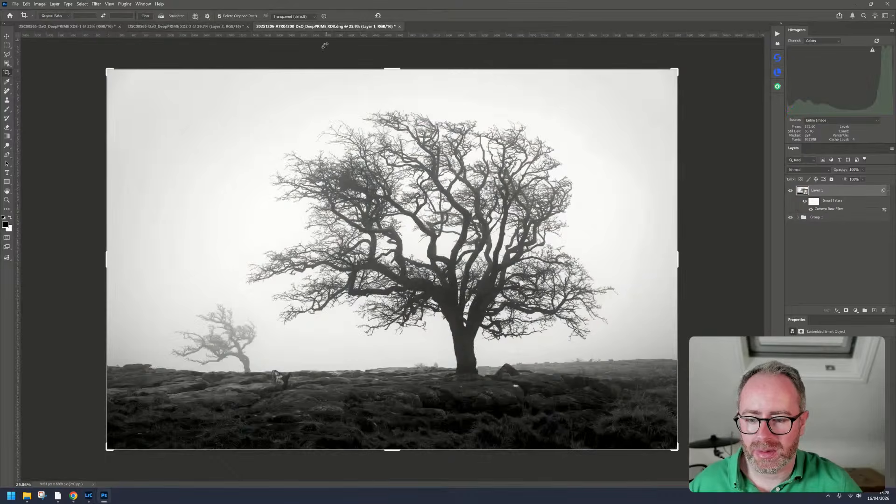
pyautogui.click(88, 495)
pyautogui.click(674, 116)
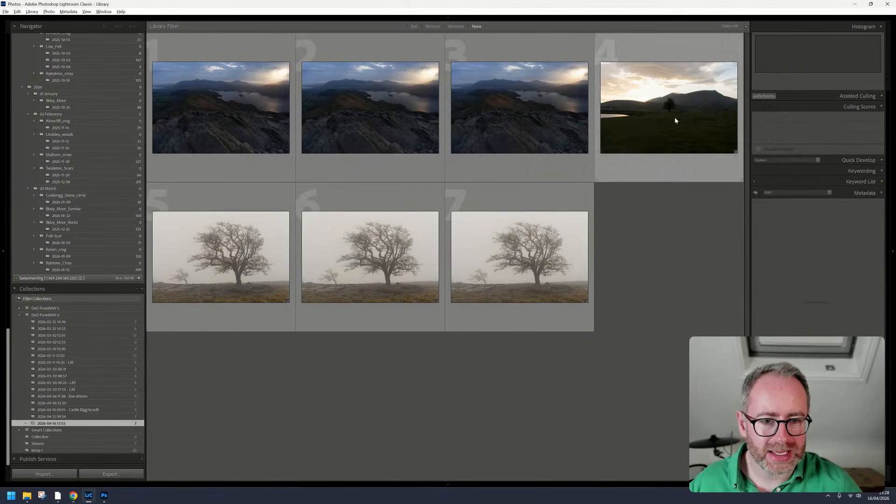
pyautogui.rightClick(674, 117)
pyautogui.moveTo(728, 200)
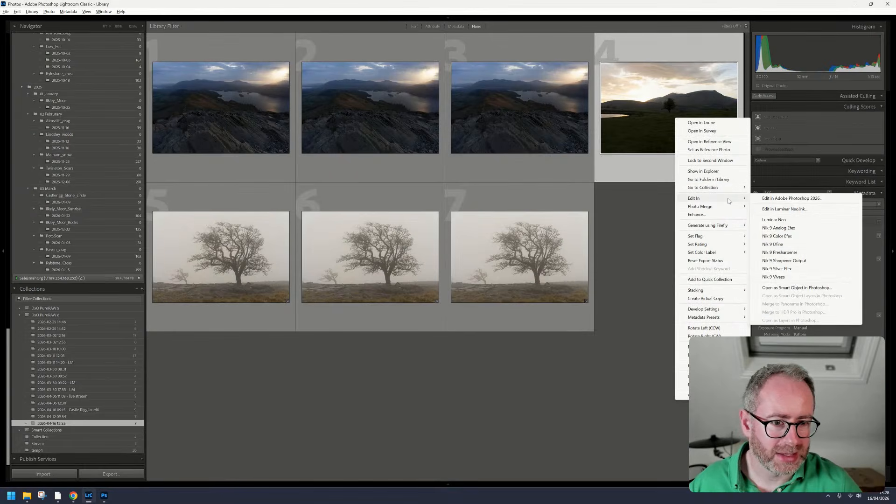
pyautogui.click(827, 288)
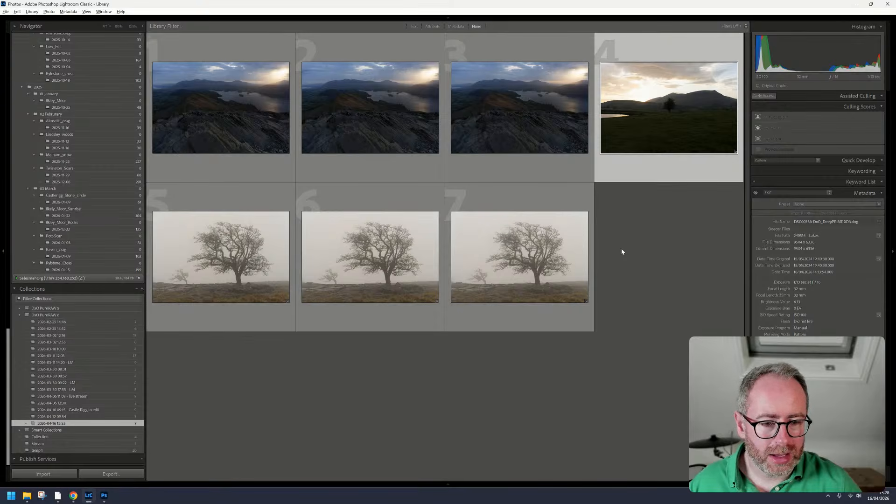
pyautogui.click(103, 500)
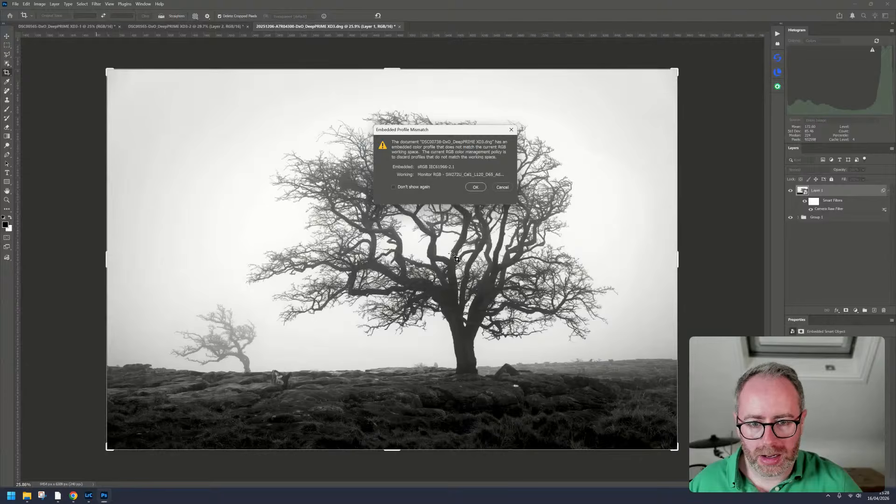
pyautogui.click(475, 187)
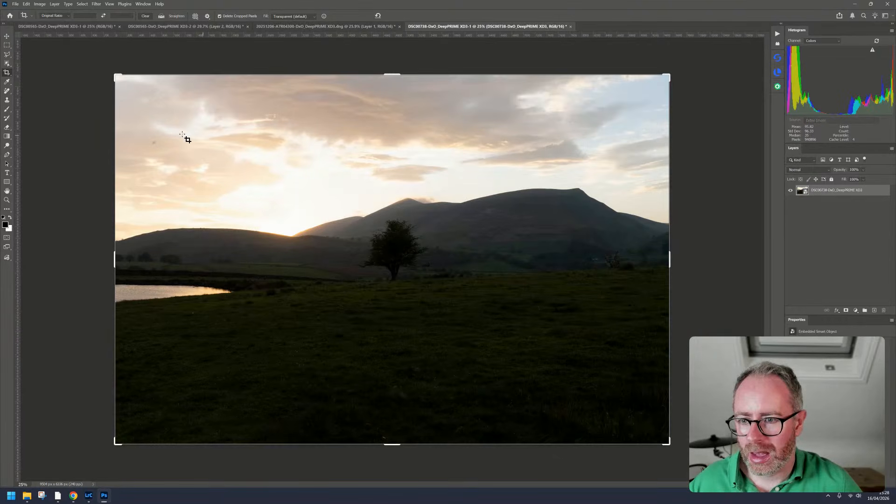
# Try cropping the sunset photo to a 16:9 ratio around the lone tree and the mountain
pyautogui.click(8, 45)
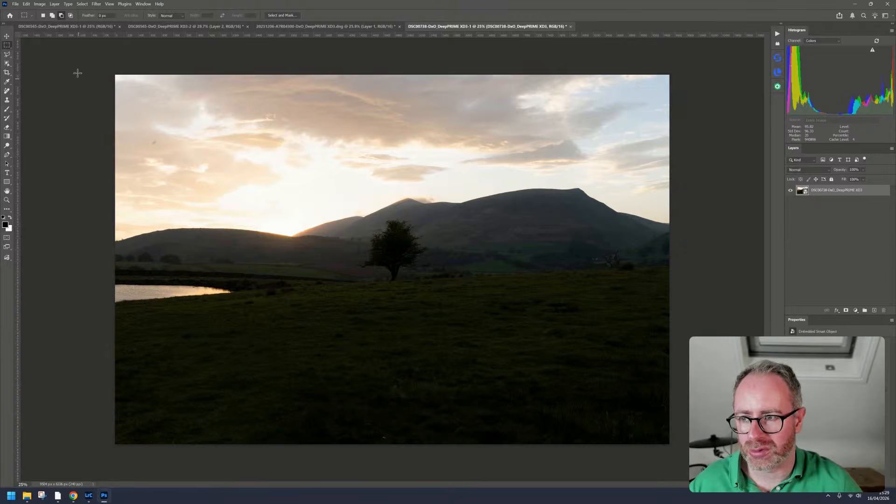
pyautogui.click(7, 72)
pyautogui.moveTo(116, 72); pyautogui.dragTo(185, 95)
pyautogui.moveTo(615, 410); pyautogui.dragTo(544, 359)
pyautogui.moveTo(439, 207); pyautogui.dragTo(417, 236)
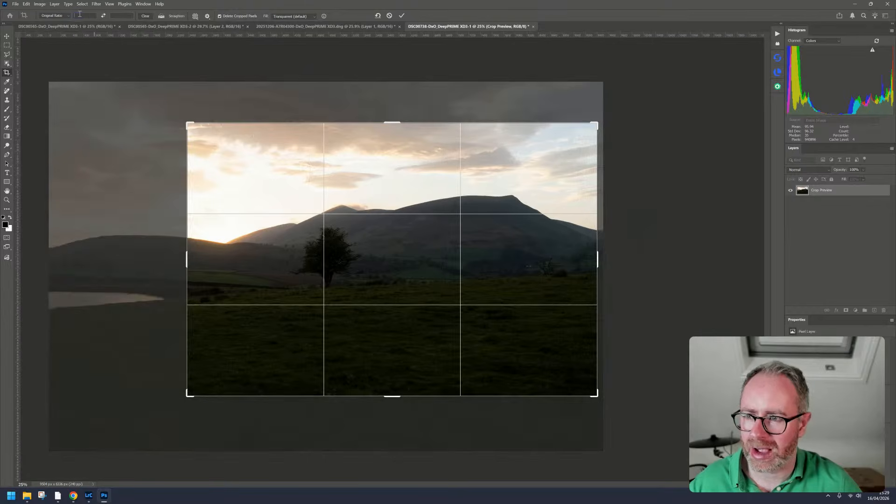
pyautogui.press('Tab')
pyautogui.write('9')
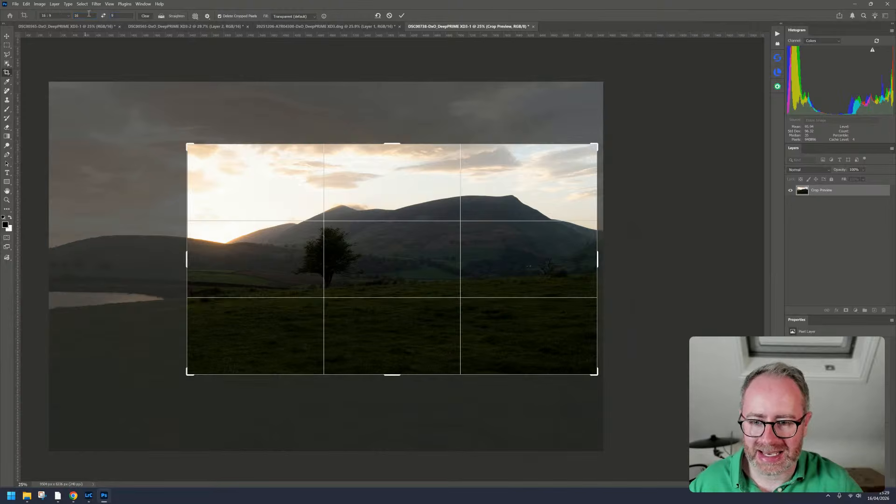
pyautogui.moveTo(389, 151); pyautogui.dragTo(411, 178)
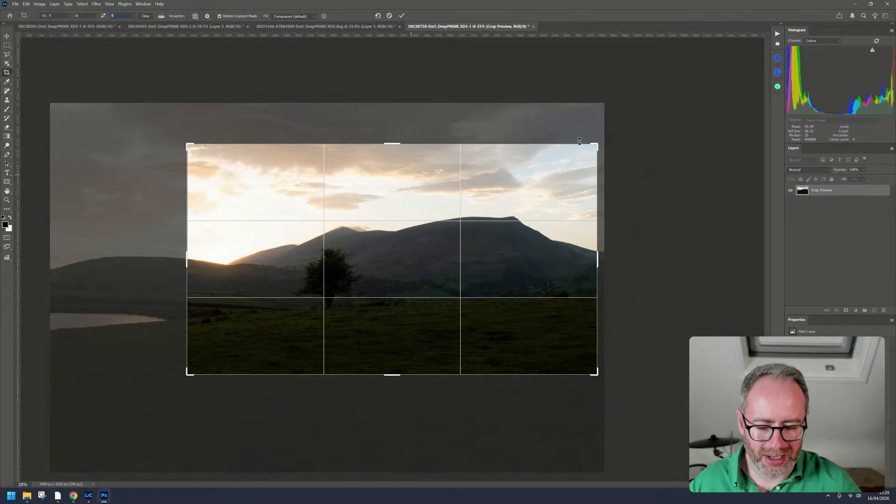
pyautogui.click(402, 16)
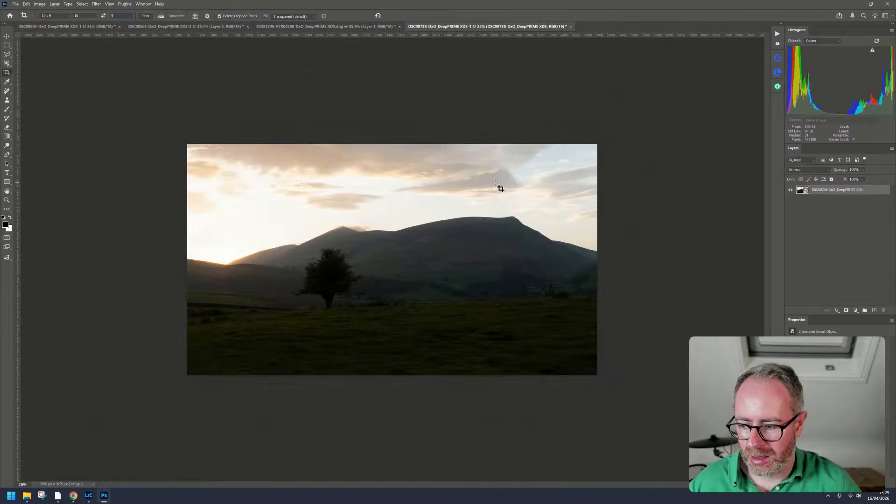
# Review the 16:9 composition at different magnifications and undo the crop
pyautogui.hotkey('ctrl', '0')
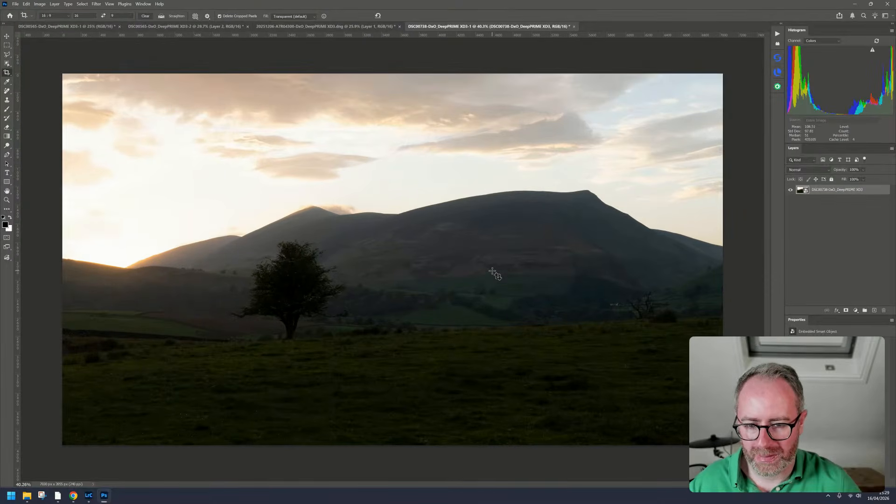
pyautogui.hotkey('ctrl', '-')
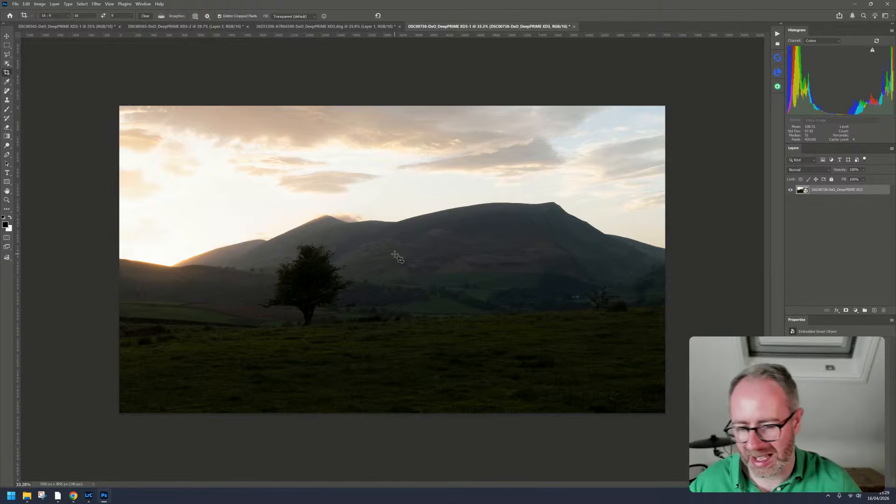
pyautogui.hotkey('ctrl', '+')
pyautogui.scroll(-2, 411, 314)
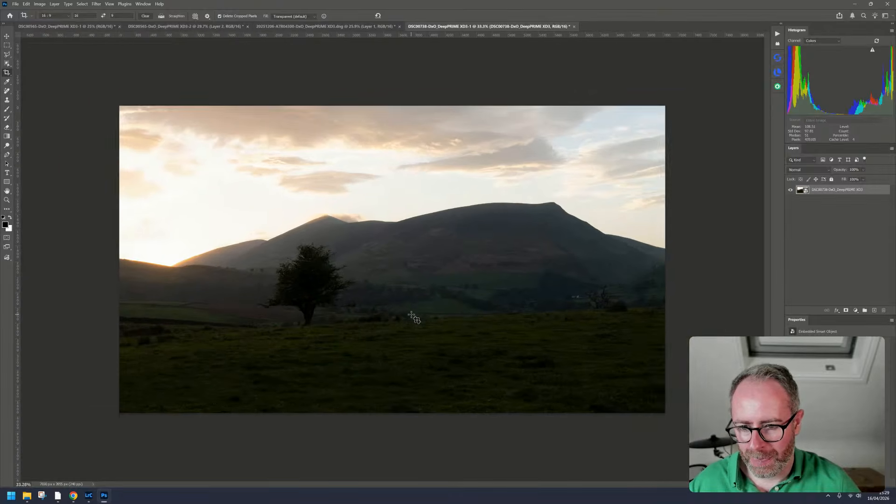
pyautogui.hotkey('ctrl', 'z')
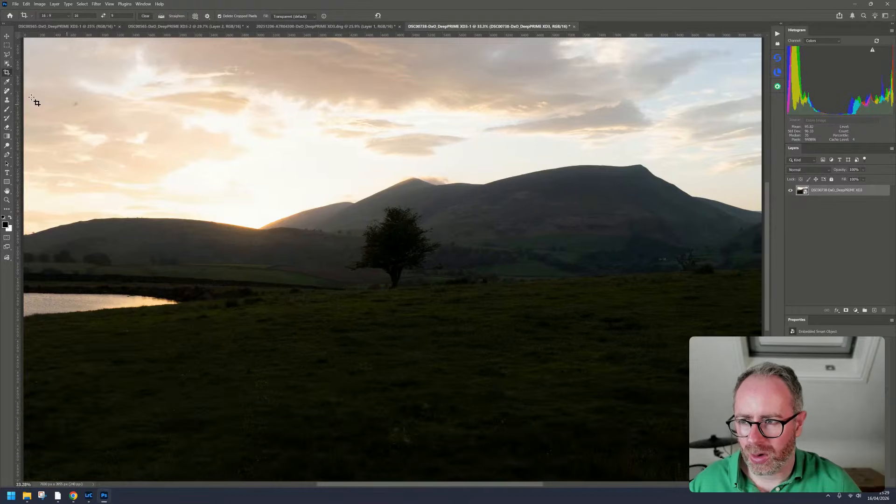
# Start a new crop on the sunset photo and set its aspect ratio to 3:2
pyautogui.click(7, 72)
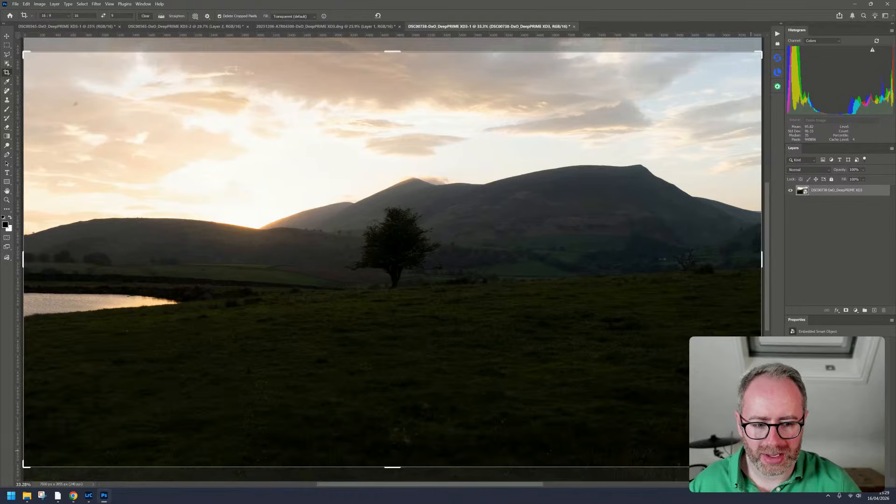
pyautogui.moveTo(759, 465); pyautogui.dragTo(679, 395)
pyautogui.moveTo(122, 103); pyautogui.dragTo(191, 125)
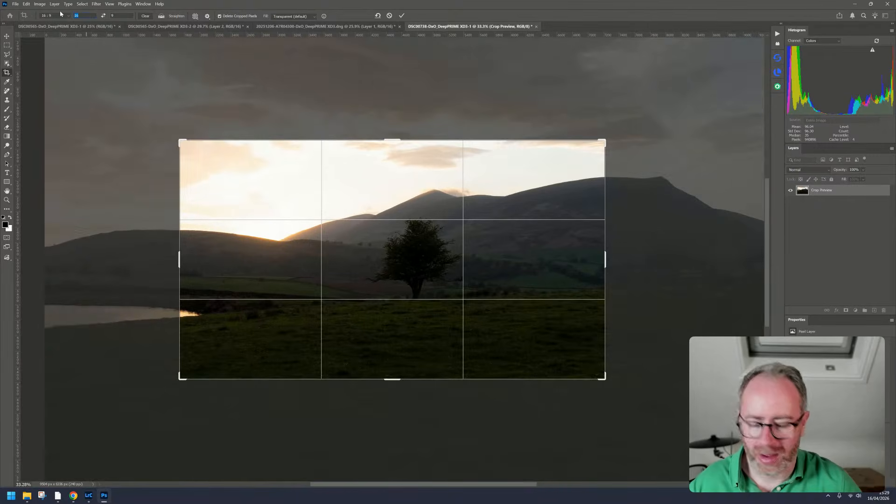
pyautogui.write('3')
pyautogui.press('Tab')
pyautogui.write('2')
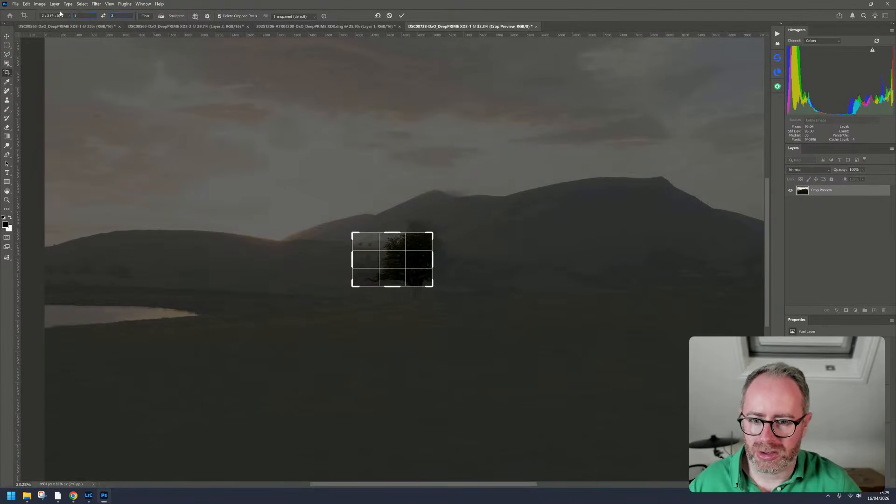
# Frame the lone tree, the peak behind it and the setting sun within the 3:2 crop, and apply it
pyautogui.moveTo(353, 231); pyautogui.dragTo(295, 187)
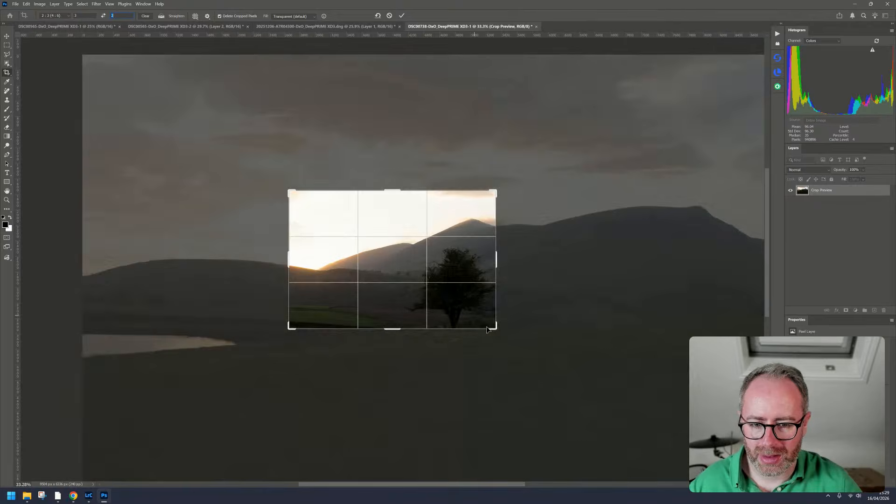
pyautogui.moveTo(493, 329); pyautogui.dragTo(535, 356)
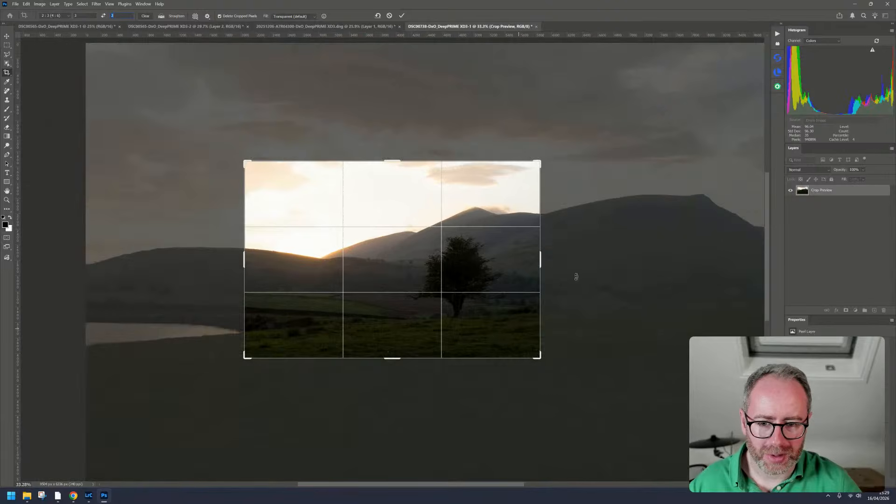
pyautogui.moveTo(493, 282); pyautogui.dragTo(477, 295)
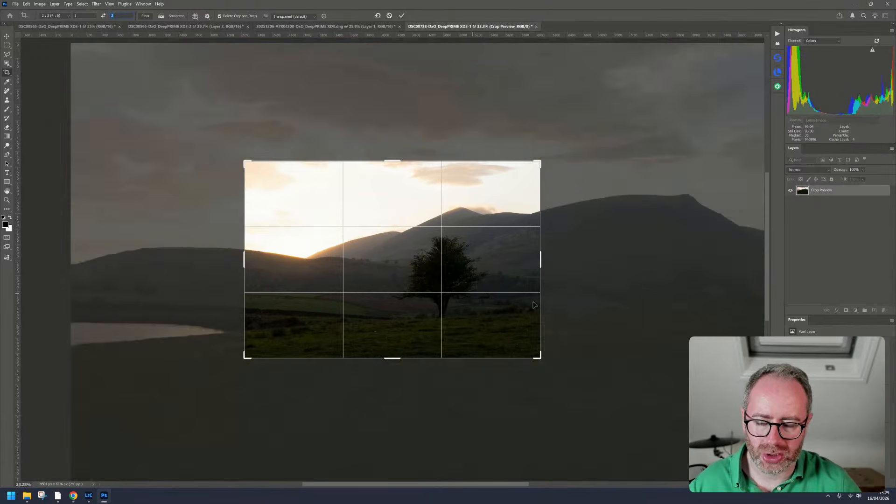
pyautogui.moveTo(519, 243); pyautogui.dragTo(502, 239)
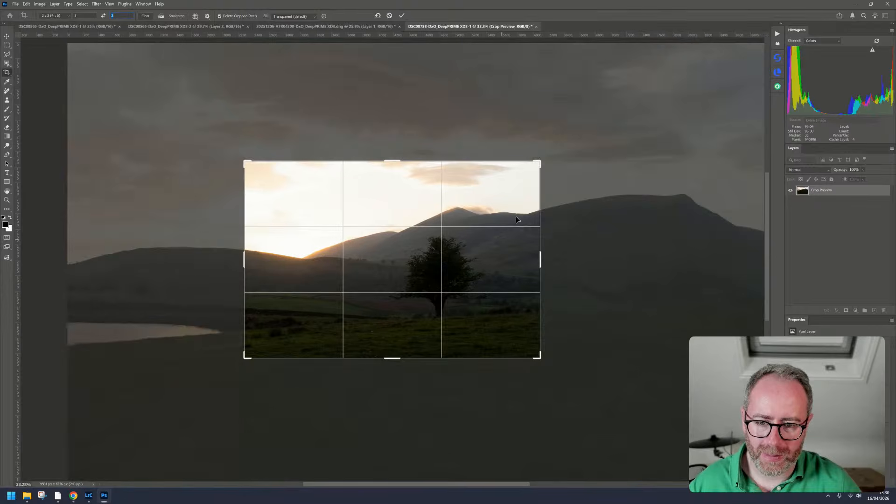
pyautogui.moveTo(537, 172)
pyautogui.mouseDown()
pyautogui.moveTo(536, 164)
pyautogui.moveTo(537, 189)
pyautogui.mouseUp()
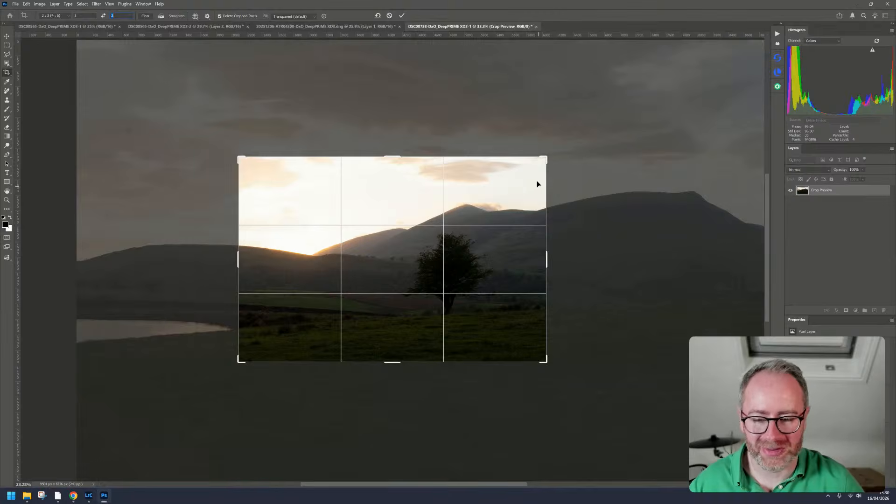
pyautogui.moveTo(512, 220); pyautogui.dragTo(501, 220)
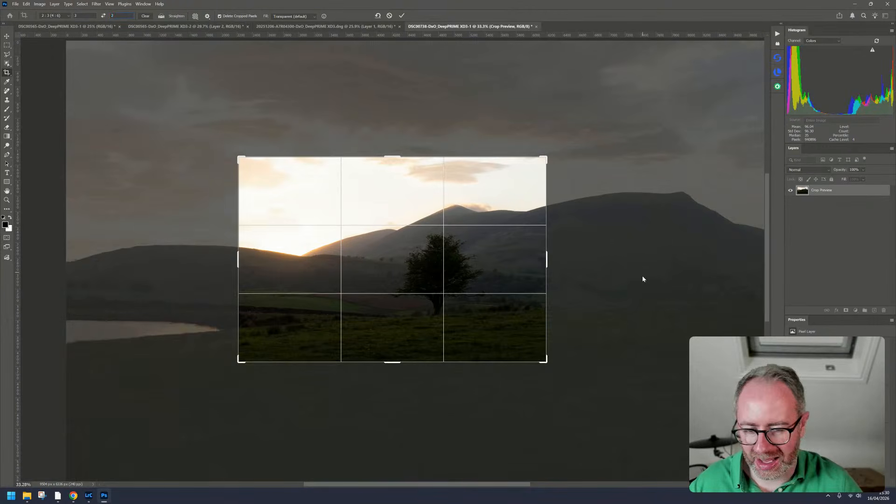
pyautogui.click(401, 16)
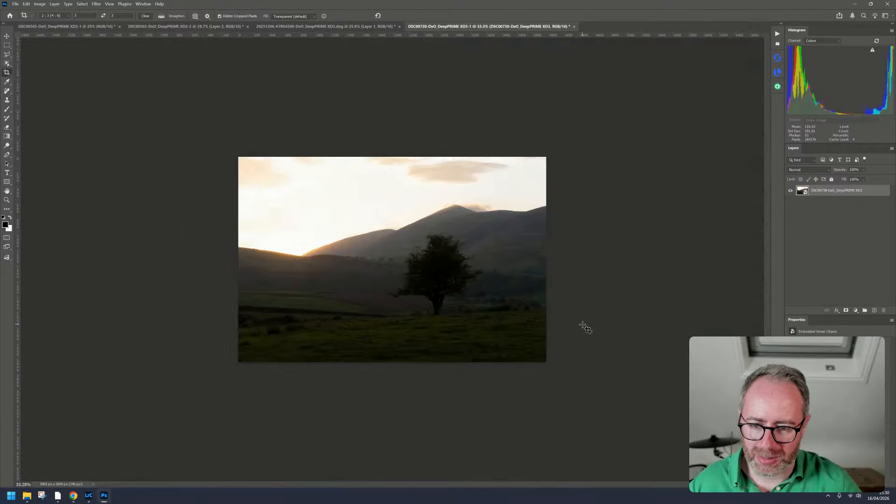
pyautogui.hotkey('ctrl', '0')
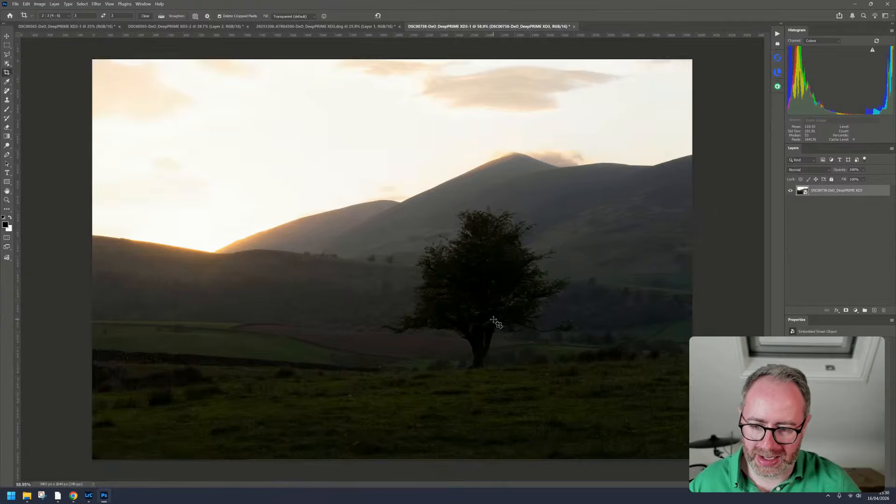
pyautogui.hotkey('ctrl', '-')
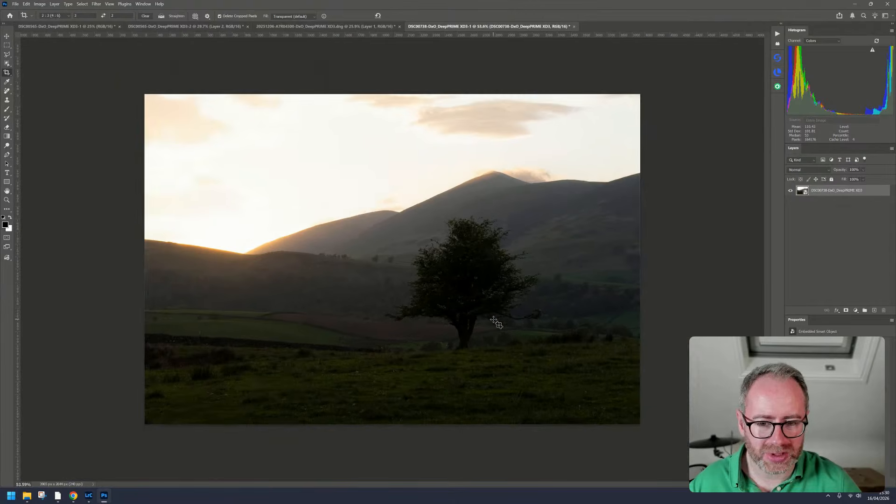
# Apply the Camera Raw Filter to the smart object with Highlights lowered to about -60 and Exposure left at 0
pyautogui.click(6, 36)
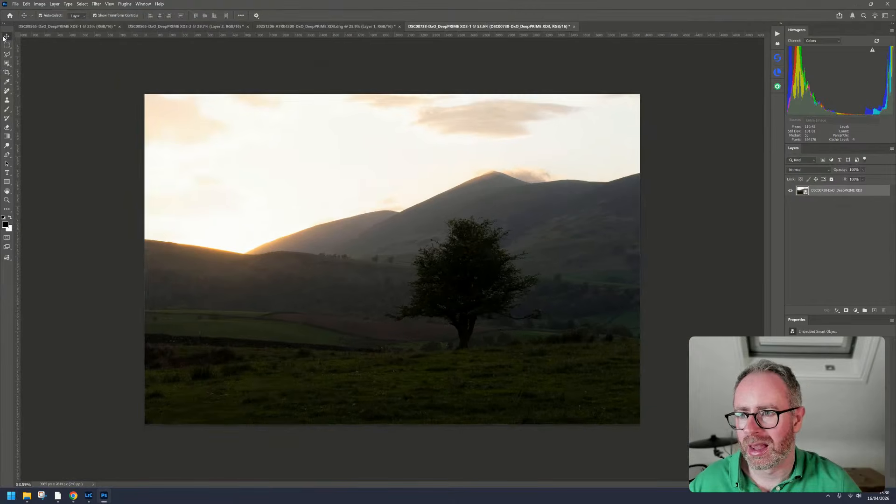
pyautogui.click(97, 4)
pyautogui.click(114, 52)
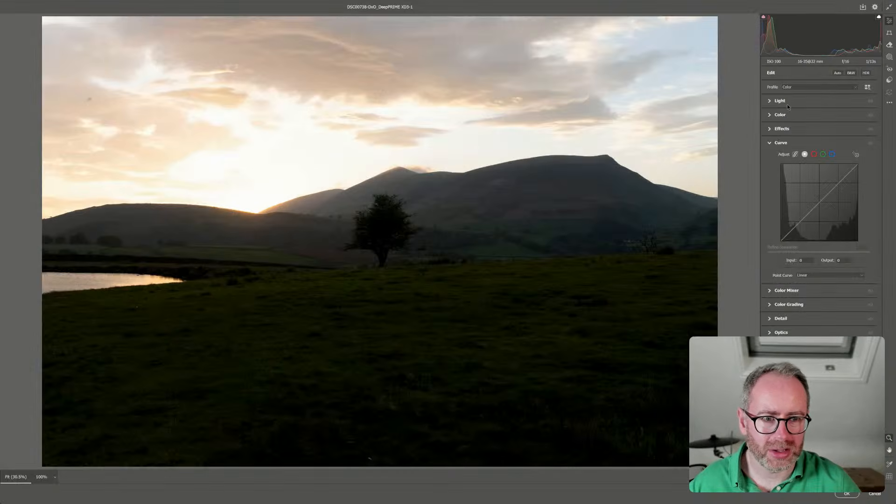
pyautogui.click(786, 103)
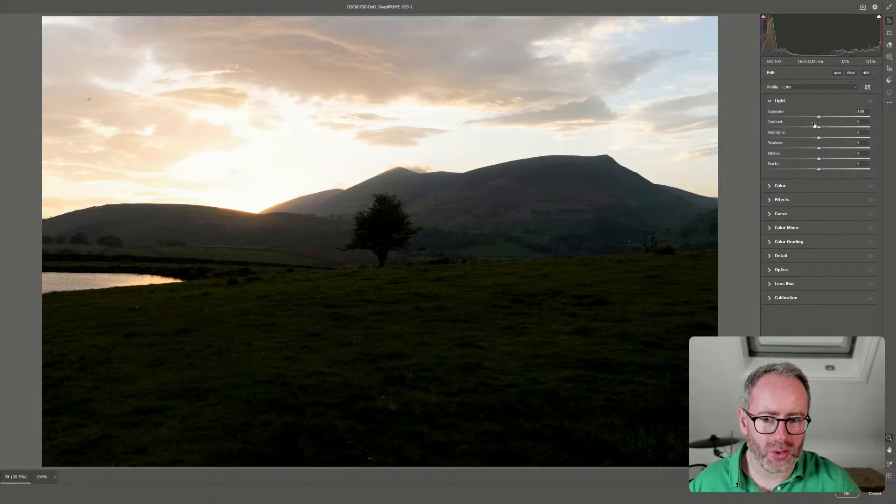
pyautogui.moveTo(817, 117); pyautogui.dragTo(781, 117)
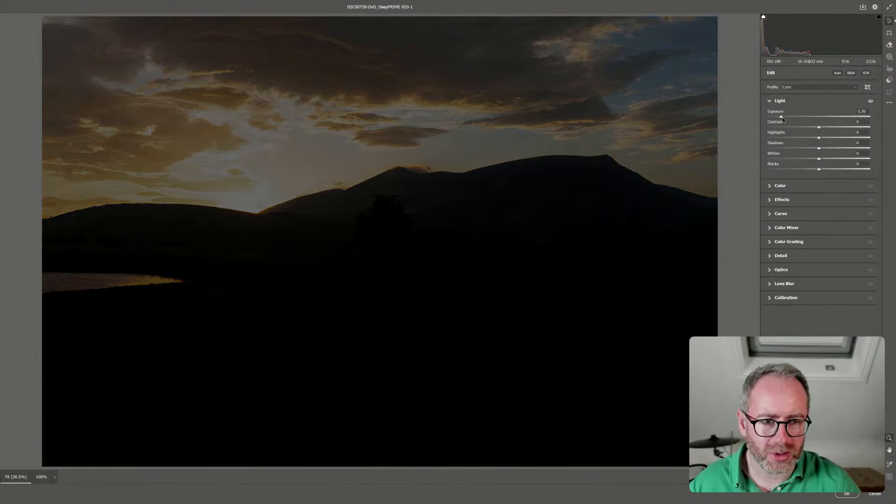
pyautogui.doubleClick(782, 117)
pyautogui.moveTo(818, 138); pyautogui.dragTo(786, 137)
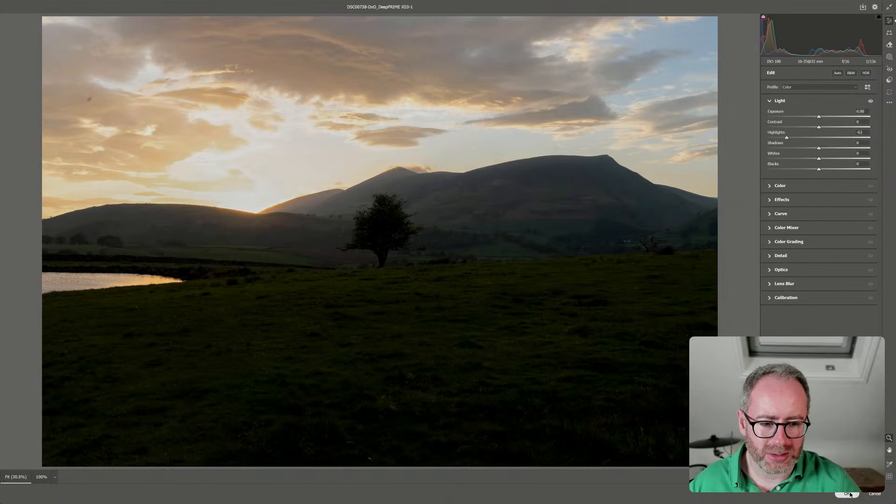
pyautogui.click(847, 493)
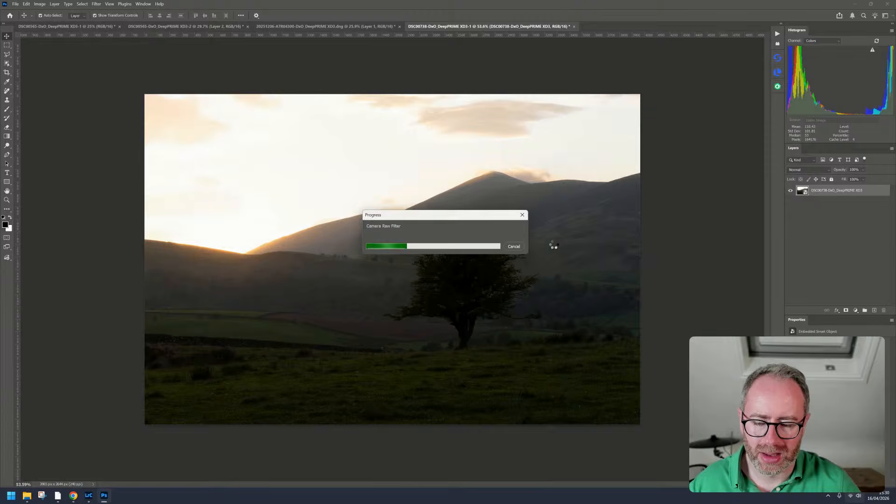
# Refine the 3:2 crop by slightly enlarging and repositioning the frame around the tree and the sunset, and apply it
pyautogui.scroll(-2, 555, 248)
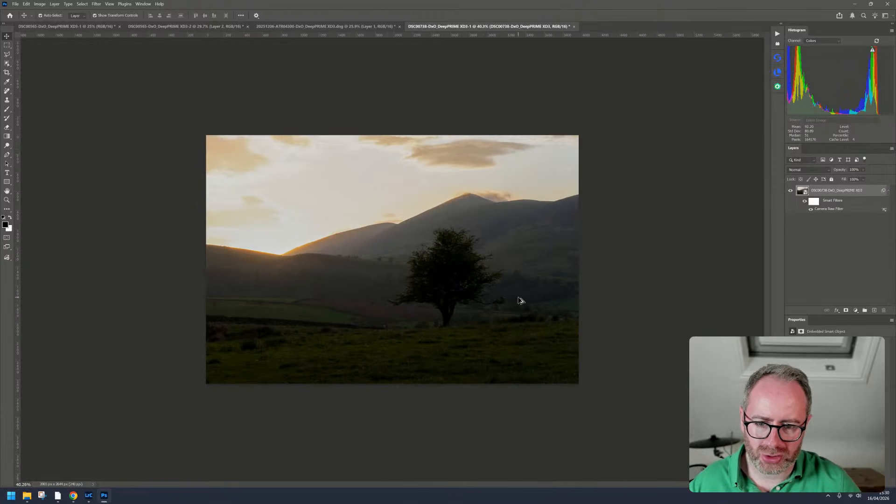
pyautogui.scroll(3, 520, 300)
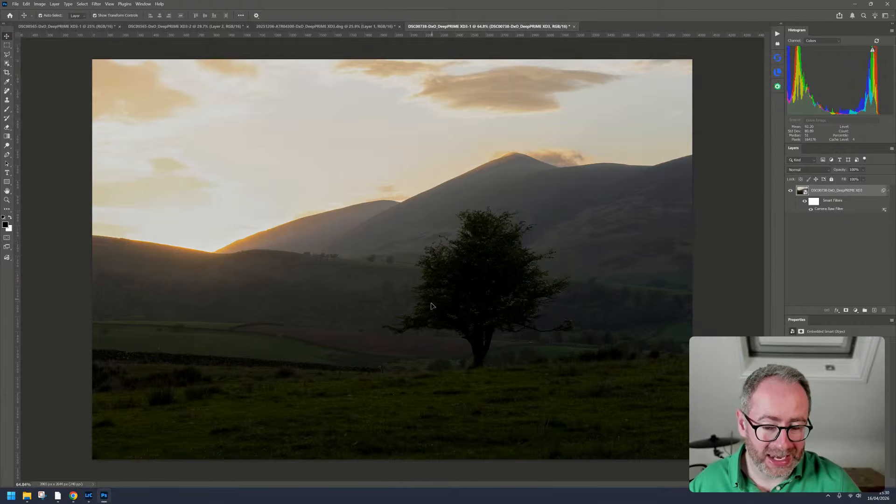
pyautogui.scroll(5, 431, 301)
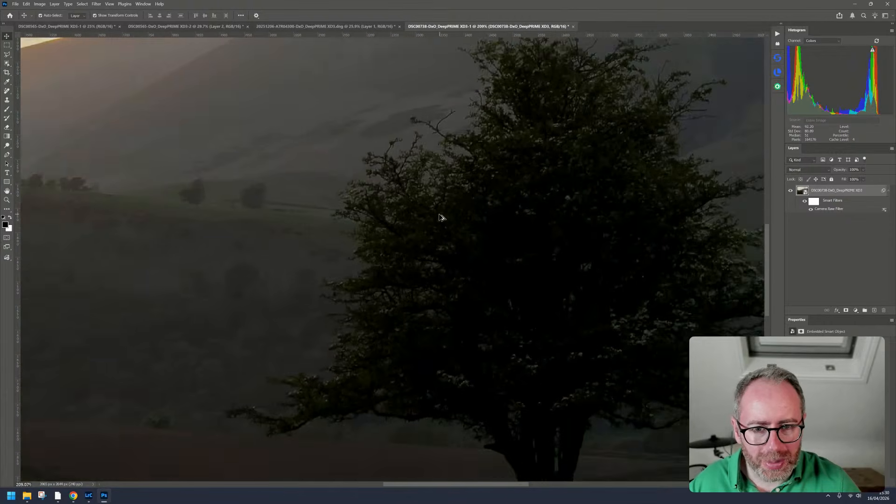
pyautogui.scroll(-5, 441, 217)
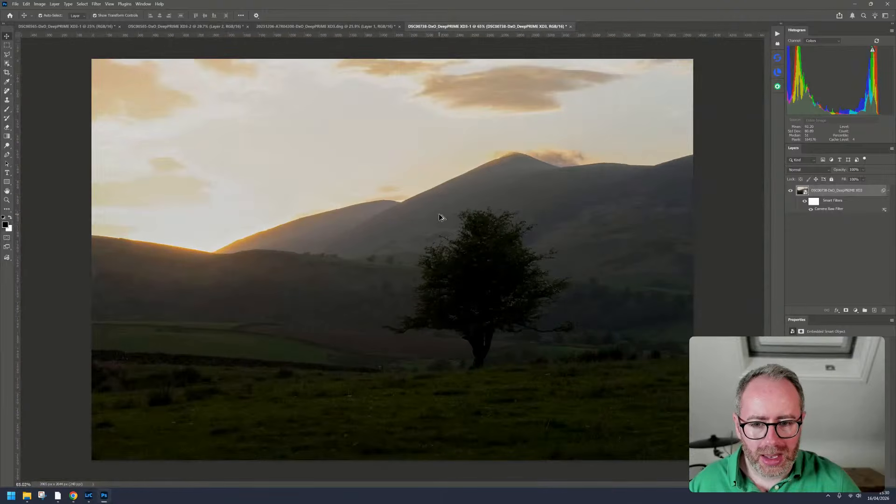
pyautogui.scroll(-2, 439, 217)
pyautogui.scroll(2, 439, 217)
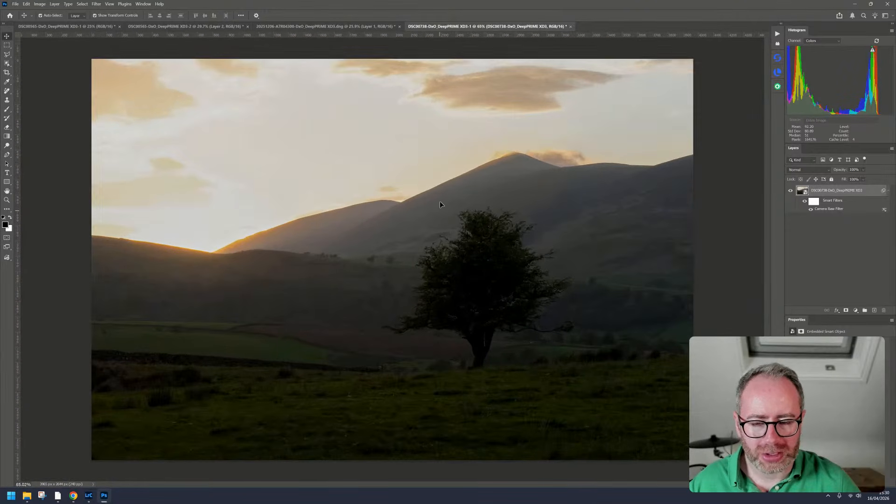
pyautogui.scroll(-2, 395, 133)
pyautogui.click(7, 72)
pyautogui.moveTo(388, 108); pyautogui.dragTo(388, 114)
pyautogui.moveTo(409, 152); pyautogui.dragTo(411, 148)
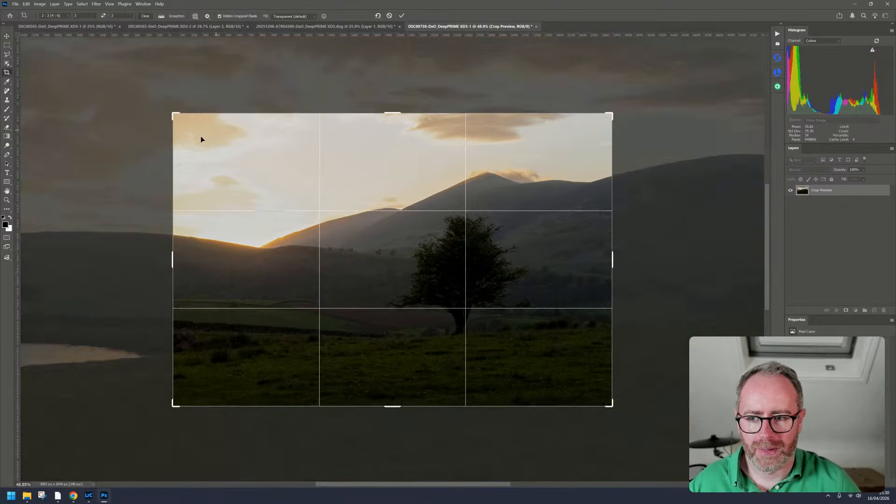
pyautogui.moveTo(172, 252); pyautogui.dragTo(168, 252)
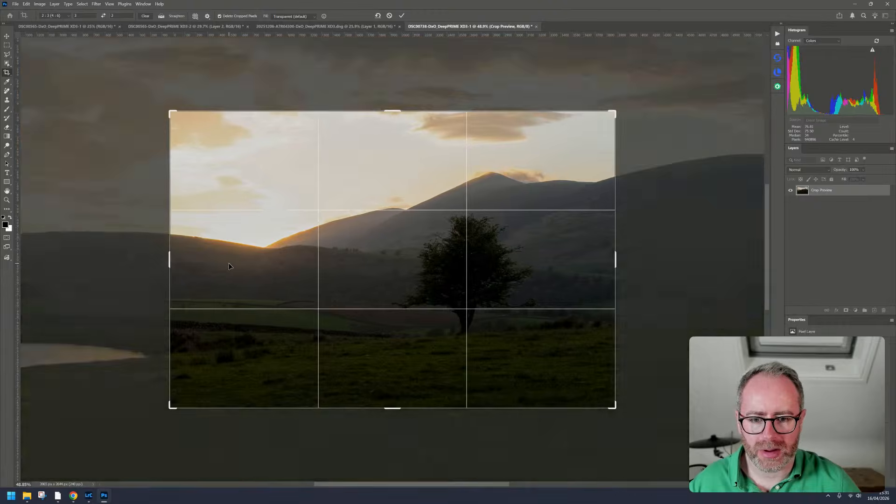
pyautogui.moveTo(229, 266); pyautogui.dragTo(226, 260)
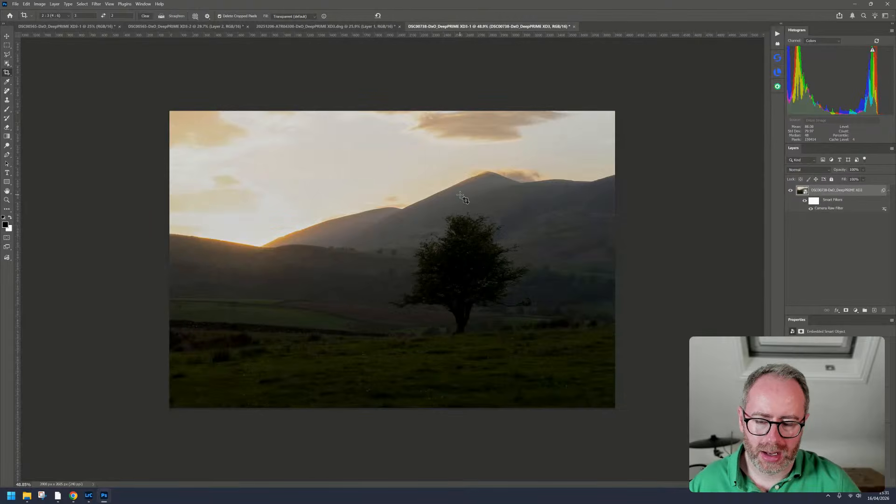
# Convert the cropped photo layer with its Camera Raw filter into a new smart object
pyautogui.scroll(-3, 567, 220)
pyautogui.scroll(4, 568, 221)
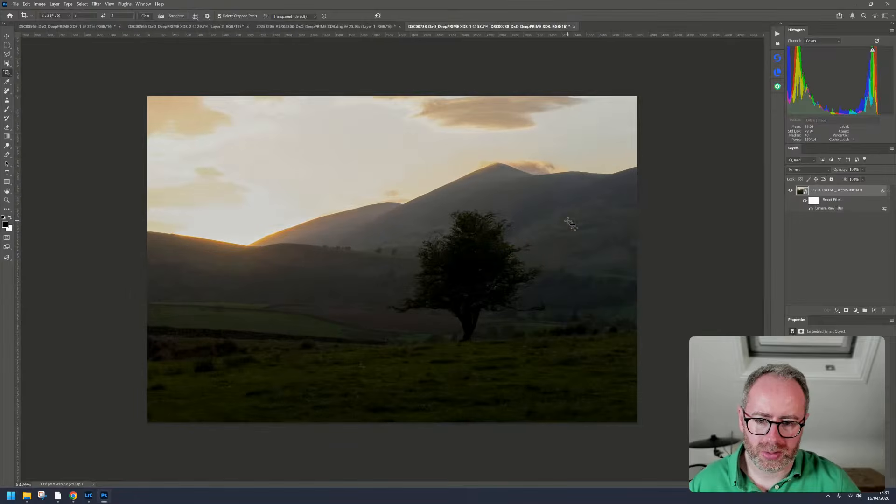
pyautogui.scroll(2, 570, 224)
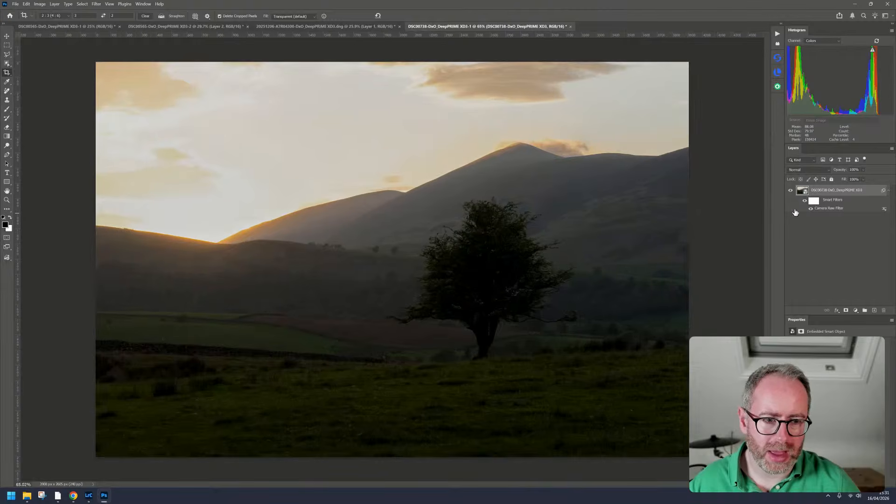
pyautogui.rightClick(826, 191)
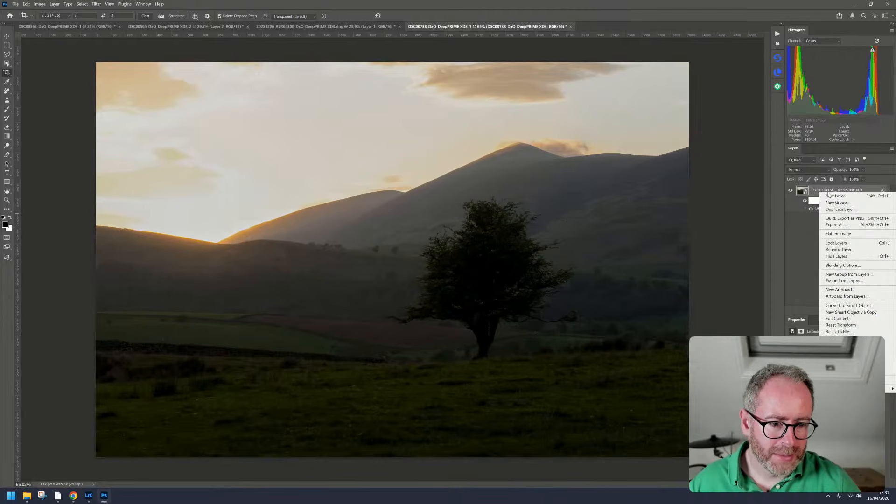
pyautogui.click(841, 305)
pyautogui.hotkey('ctrl', 'z')
# Open the new smart object in the Camera Raw Filter and set Highlights to -32
pyautogui.click(93, 5)
pyautogui.click(115, 54)
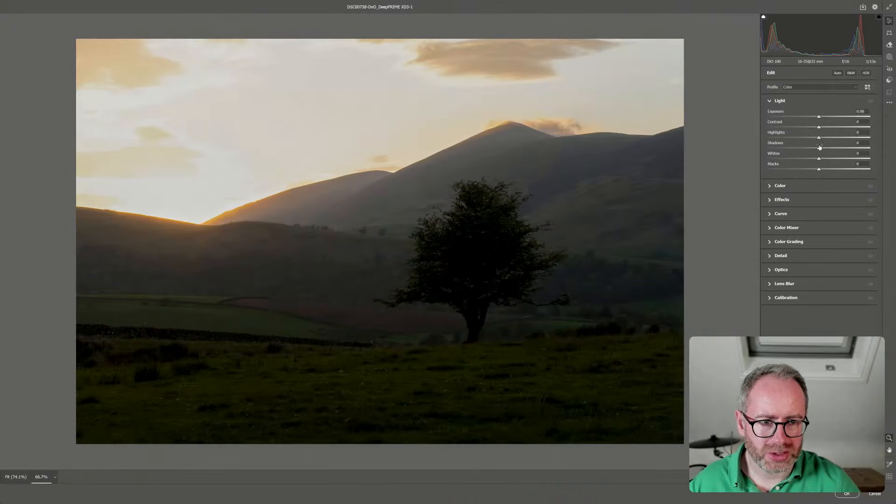
pyautogui.moveTo(819, 137); pyautogui.dragTo(799, 117)
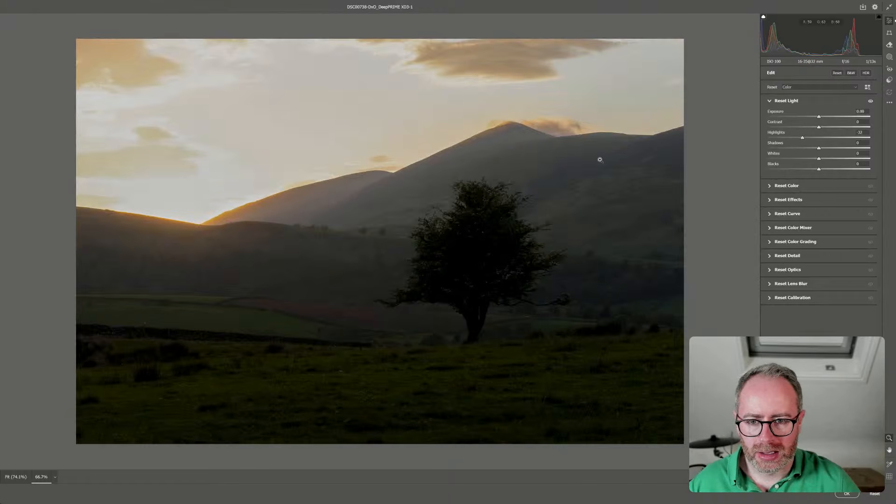
pyautogui.scroll(-1, 600, 159)
pyautogui.scroll(1, 600, 159)
pyautogui.press('alt')
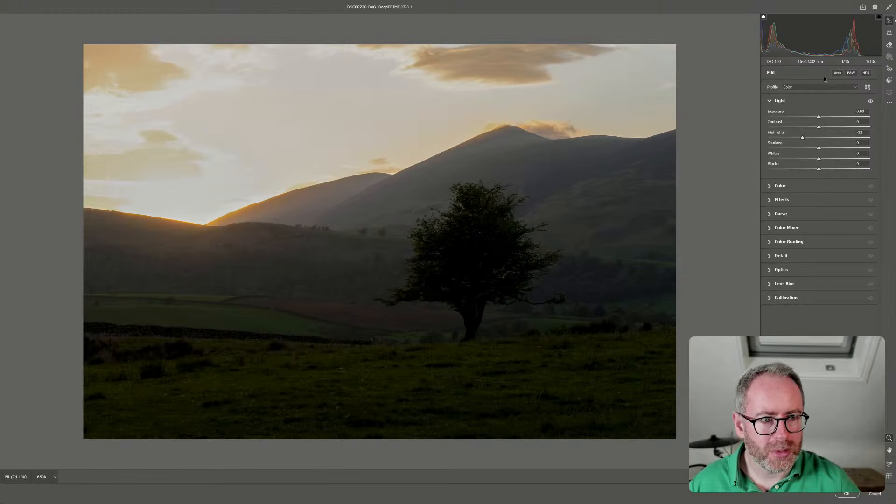
# Create an object mask of the lone tree by brushing over it with a selection brush of size 6
pyautogui.click(890, 57)
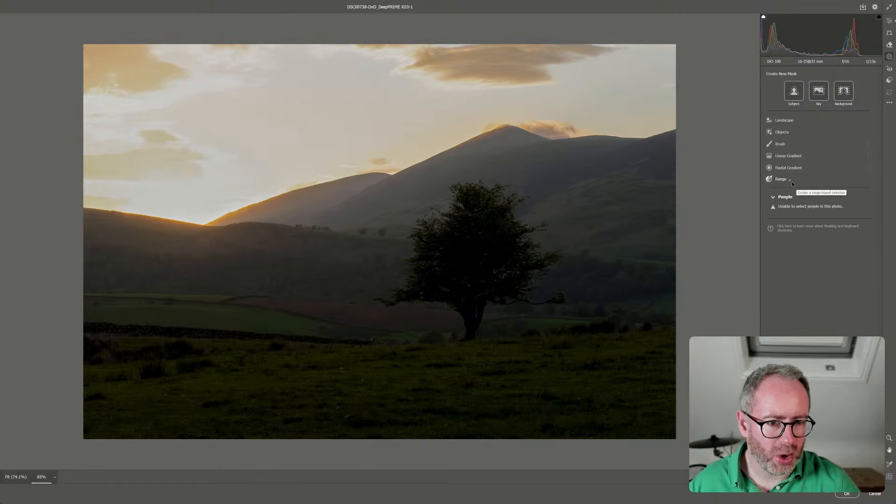
pyautogui.click(781, 132)
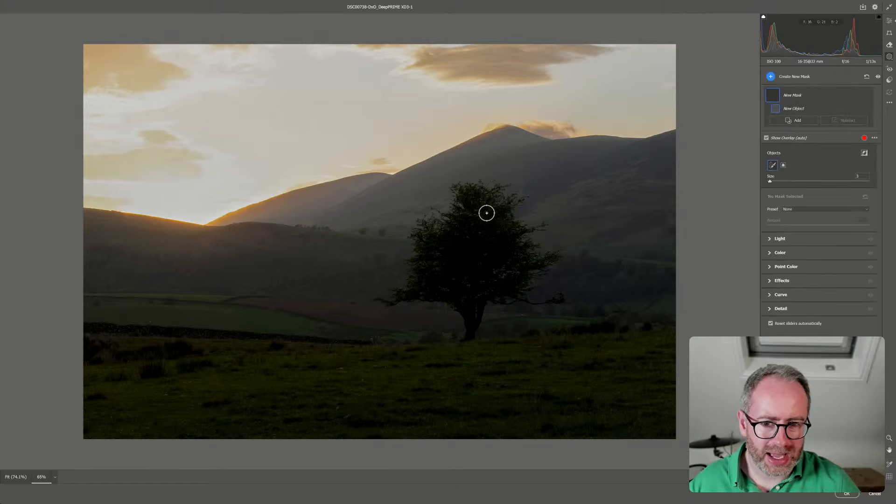
pyautogui.moveTo(770, 181); pyautogui.dragTo(772, 181)
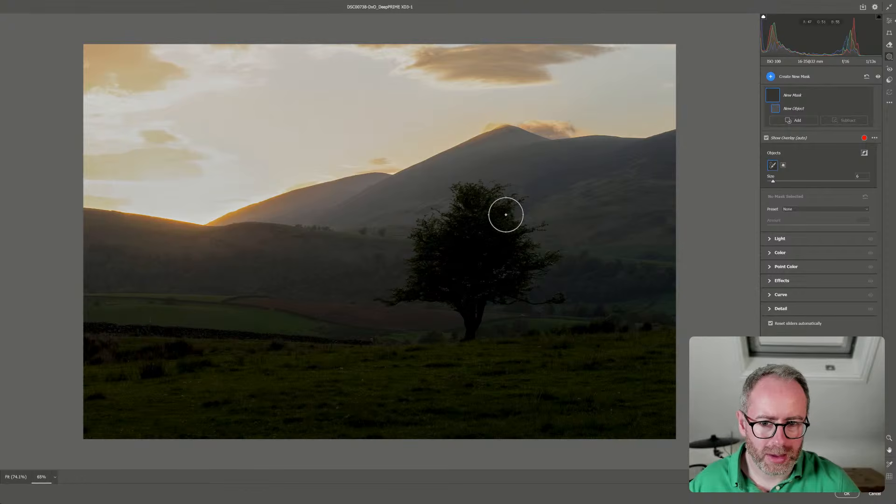
pyautogui.moveTo(468, 196)
pyautogui.mouseDown()
pyautogui.moveTo(467, 216)
pyautogui.moveTo(428, 238)
pyautogui.moveTo(410, 290)
pyautogui.moveTo(453, 297)
pyautogui.moveTo(466, 314)
pyautogui.moveTo(487, 285)
pyautogui.moveTo(529, 268)
pyautogui.moveTo(498, 217)
pyautogui.moveTo(499, 199)
pyautogui.moveTo(478, 242)
pyautogui.moveTo(489, 265)
pyautogui.moveTo(483, 275)
pyautogui.moveTo(392, 298)
pyautogui.moveTo(418, 277)
pyautogui.moveTo(441, 219)
pyautogui.moveTo(465, 203)
pyautogui.moveTo(459, 196)
pyautogui.moveTo(496, 212)
pyautogui.moveTo(517, 206)
pyautogui.moveTo(534, 263)
pyautogui.mouseUp()
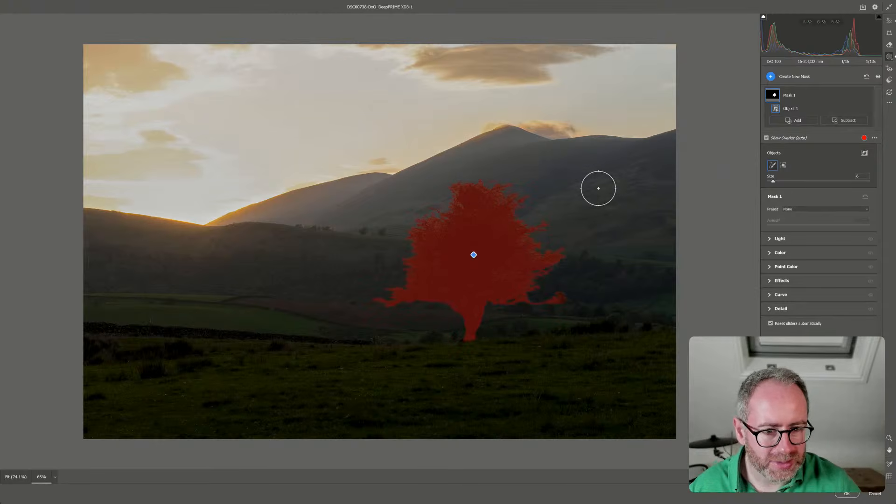
# Raise the tree mask's Highlights to +100, leaving its Exposure at 0 after trying about +1.75
pyautogui.click(769, 240)
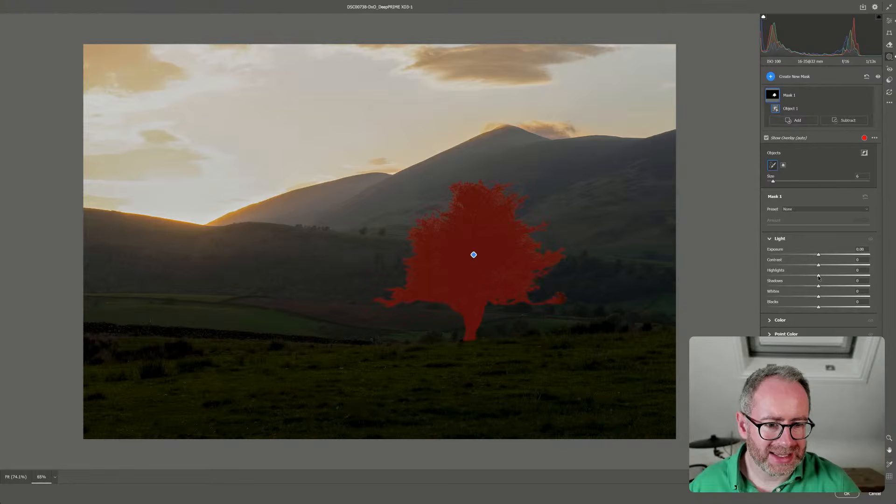
pyautogui.moveTo(819, 277); pyautogui.dragTo(851, 278)
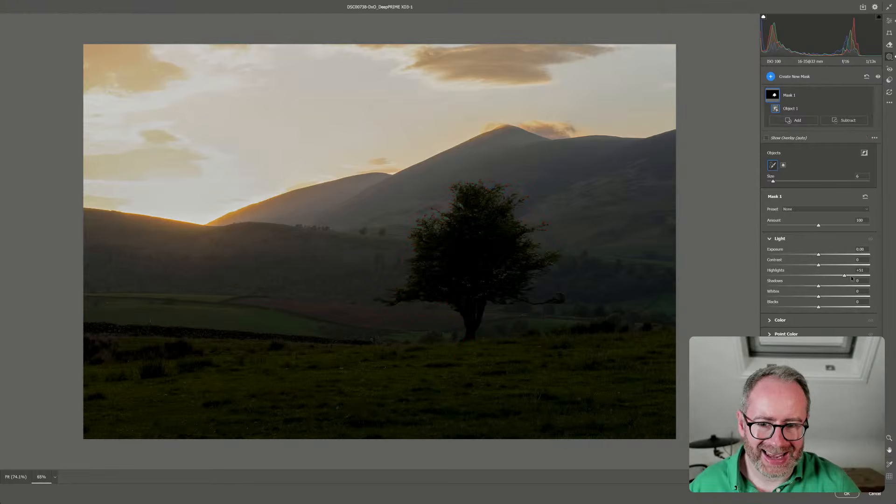
pyautogui.moveTo(826, 288); pyautogui.dragTo(826, 288)
pyautogui.doubleClick(823, 286)
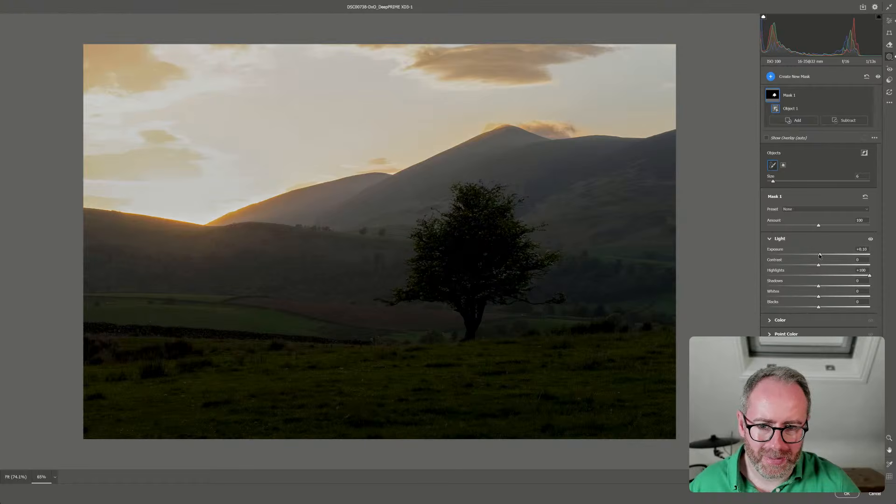
pyautogui.moveTo(825, 255); pyautogui.dragTo(840, 259)
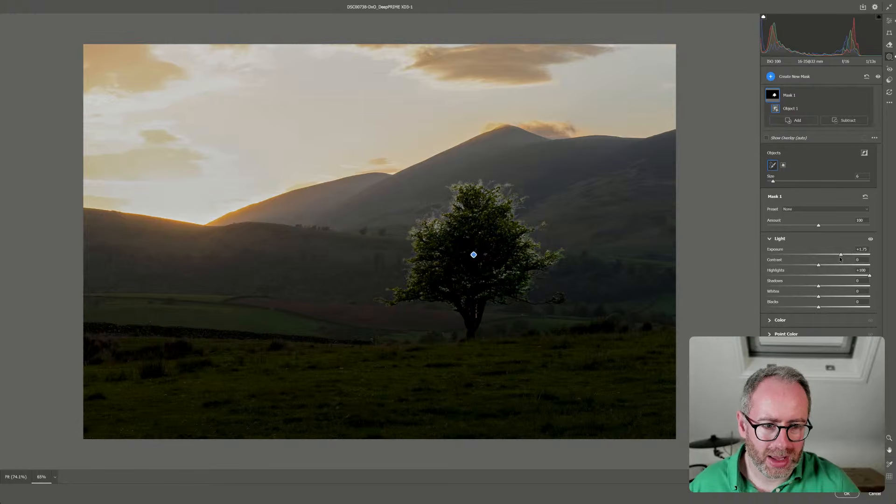
pyautogui.doubleClick(840, 256)
# Add a brush mask over the upper part of the tree and raise its Exposure to about +1.90
pyautogui.click(771, 77)
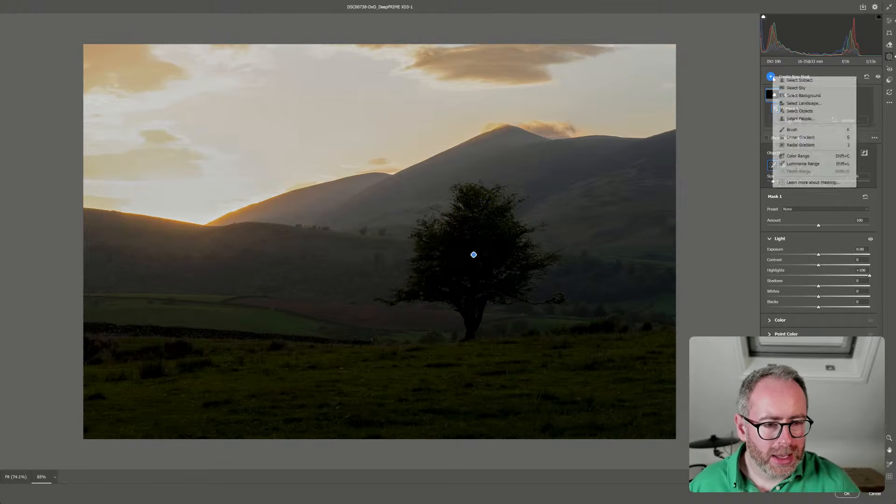
pyautogui.click(792, 130)
pyautogui.moveTo(475, 209)
pyautogui.mouseDown()
pyautogui.moveTo(449, 248)
pyautogui.moveTo(431, 245)
pyautogui.moveTo(439, 259)
pyautogui.moveTo(426, 283)
pyautogui.moveTo(464, 256)
pyautogui.mouseUp()
pyautogui.moveTo(819, 319); pyautogui.dragTo(844, 317)
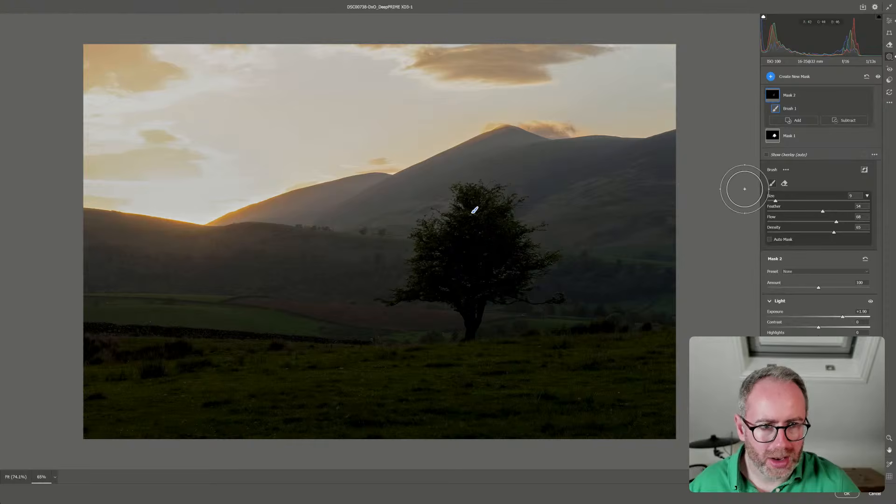
# Add another brush mask over the lower middle of the tree and raise its Exposure to +1.05
pyautogui.click(782, 77)
pyautogui.click(783, 132)
pyautogui.moveTo(484, 252)
pyautogui.mouseDown()
pyautogui.moveTo(452, 267)
pyautogui.moveTo(472, 230)
pyautogui.moveTo(454, 260)
pyautogui.moveTo(462, 282)
pyautogui.mouseUp()
pyautogui.moveTo(820, 334); pyautogui.dragTo(831, 334)
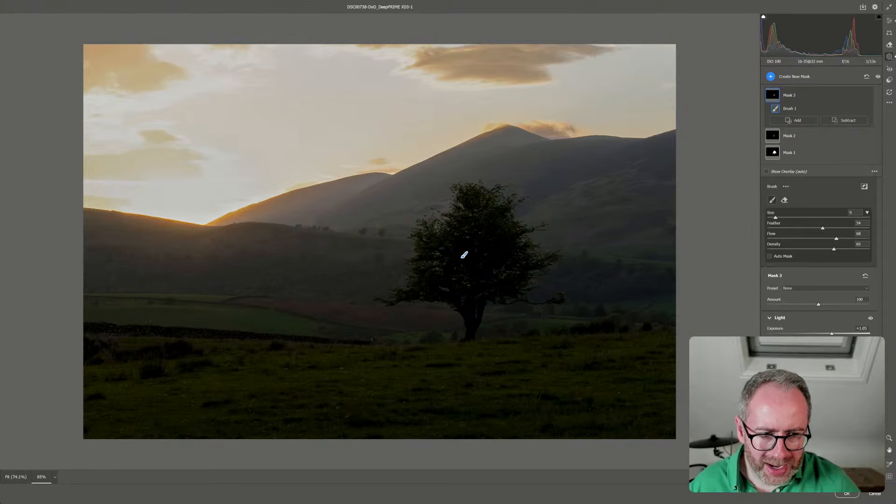
# Inspect the tree's foliage up close and adjust the Highlights of the object mask, Mask 1, trying about +36
pyautogui.click(889, 21)
pyautogui.moveTo(562, 199)
pyautogui.mouseDown()
pyautogui.moveTo(534, 214)
pyautogui.moveTo(521, 244)
pyautogui.moveTo(507, 248)
pyautogui.mouseUp()
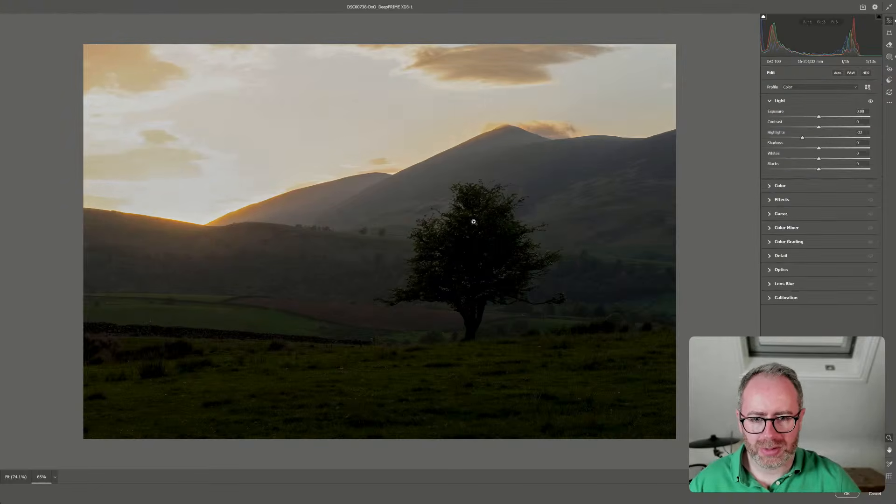
pyautogui.scroll(5, 430, 216)
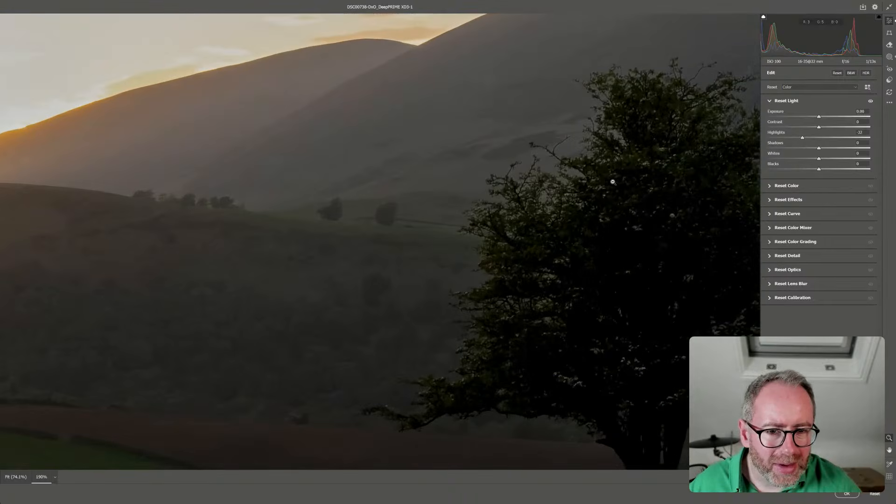
pyautogui.scroll(-3, 613, 182)
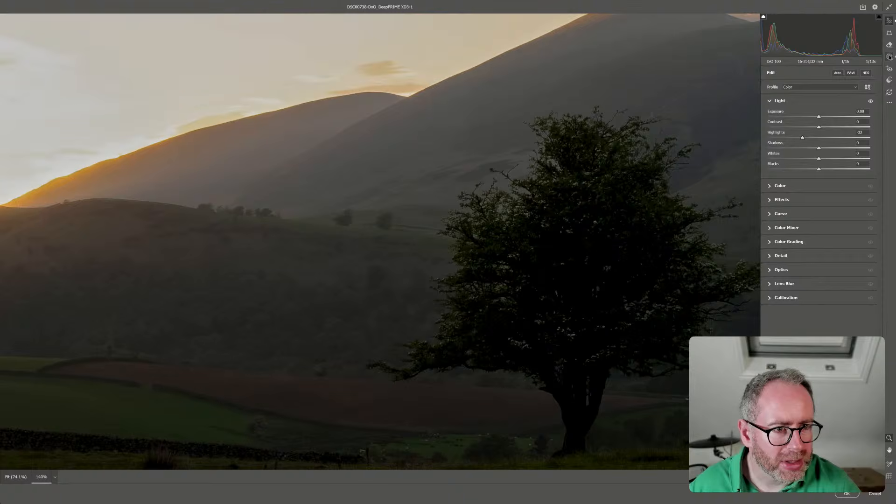
pyautogui.click(889, 57)
pyautogui.click(819, 130)
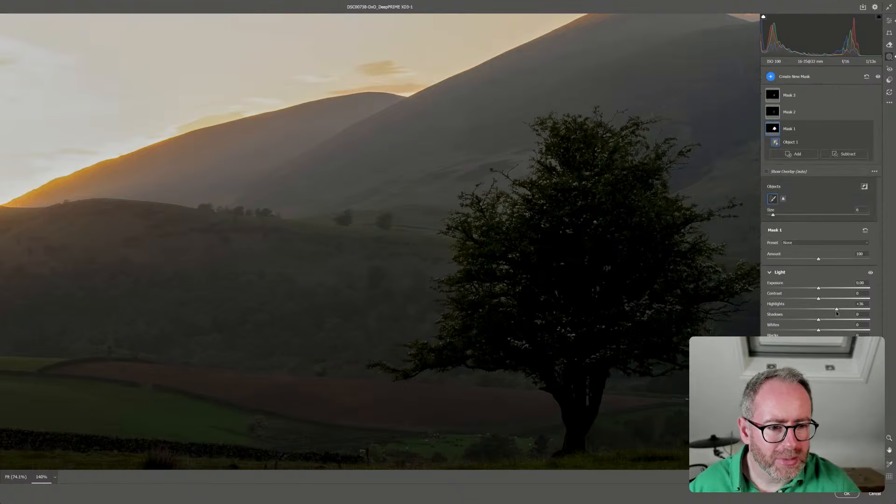
# Disable Mask 2 and switch Mask 3 off and on to compare its effect on the tree
pyautogui.click(810, 114)
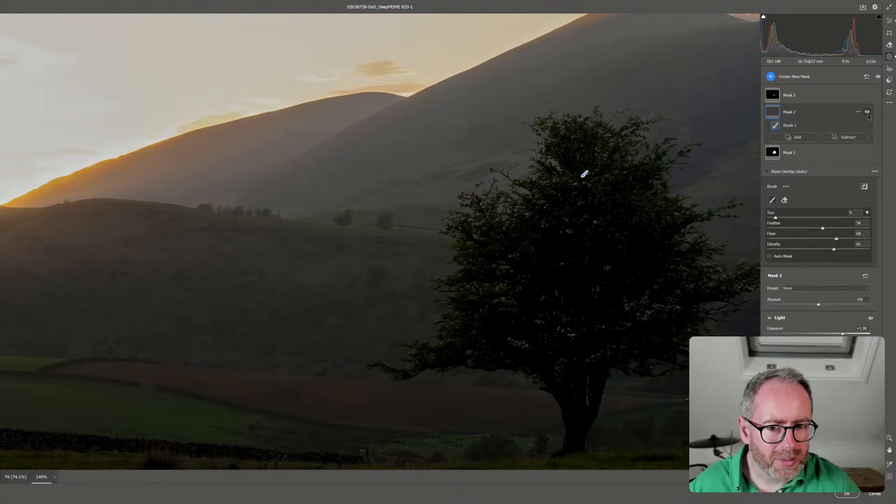
pyautogui.click(867, 112)
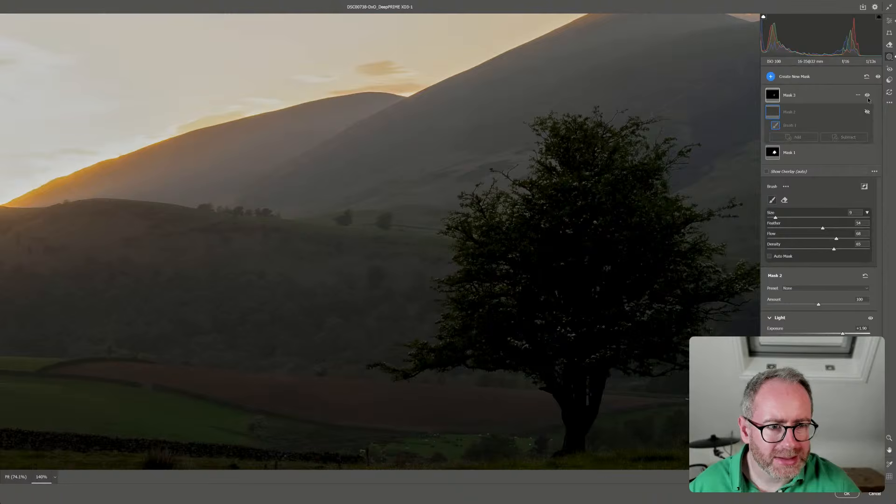
pyautogui.click(867, 95)
pyautogui.click(866, 95)
# Paint a new brush mask from the upper middle of the tree down through its left-hand foliage
pyautogui.click(770, 76)
pyautogui.click(791, 126)
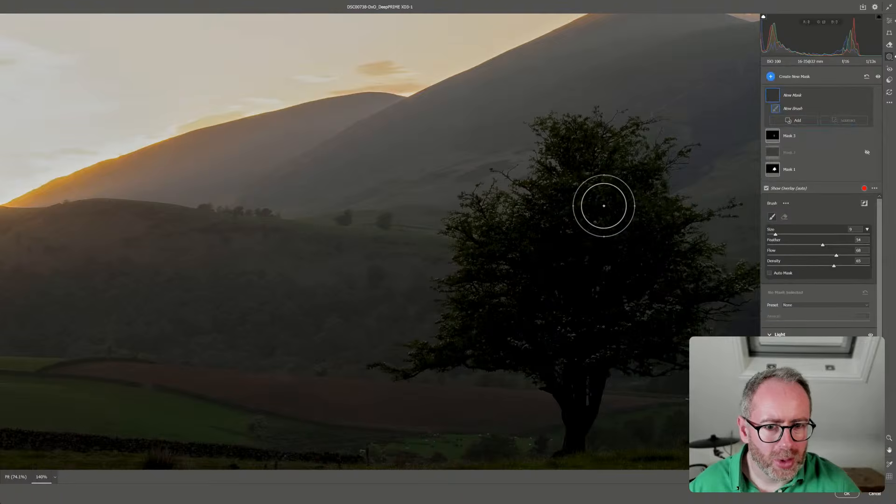
pyautogui.moveTo(592, 184)
pyautogui.mouseDown()
pyautogui.moveTo(587, 163)
pyautogui.moveTo(585, 204)
pyautogui.moveTo(527, 246)
pyautogui.moveTo(513, 313)
pyautogui.moveTo(492, 331)
pyautogui.moveTo(550, 349)
pyautogui.moveTo(559, 265)
pyautogui.moveTo(562, 287)
pyautogui.moveTo(516, 278)
pyautogui.mouseUp()
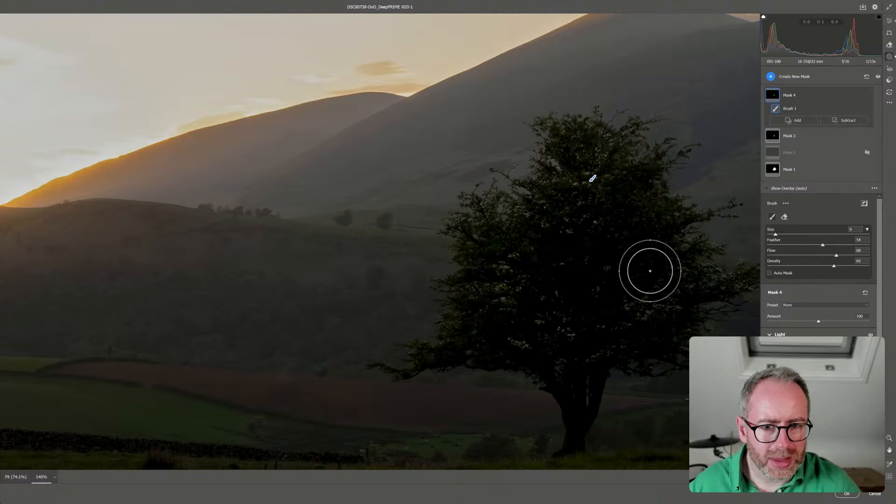
# Compare the before and after versions of the whole photo to judge the tree edits
pyautogui.click(889, 20)
pyautogui.scroll(-5, 624, 204)
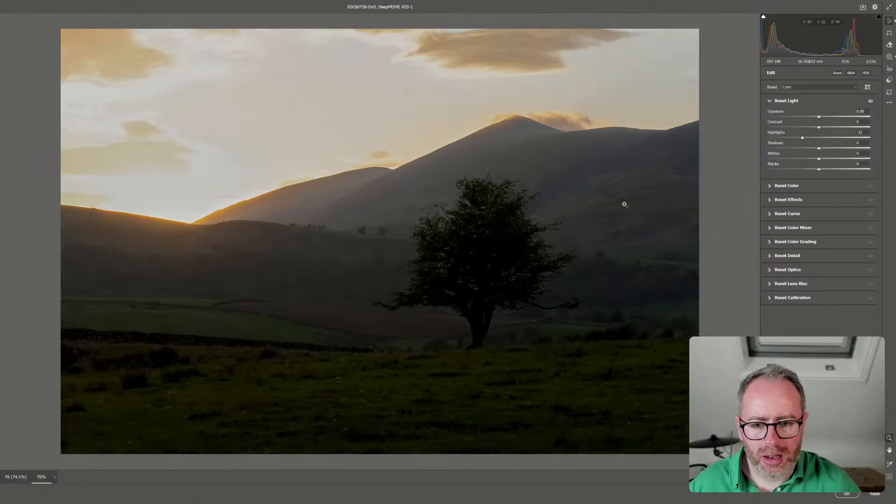
pyautogui.press('\\')
pyautogui.press('\\')
pyautogui.press('\\')
pyautogui.press('\\')
pyautogui.press('\\')
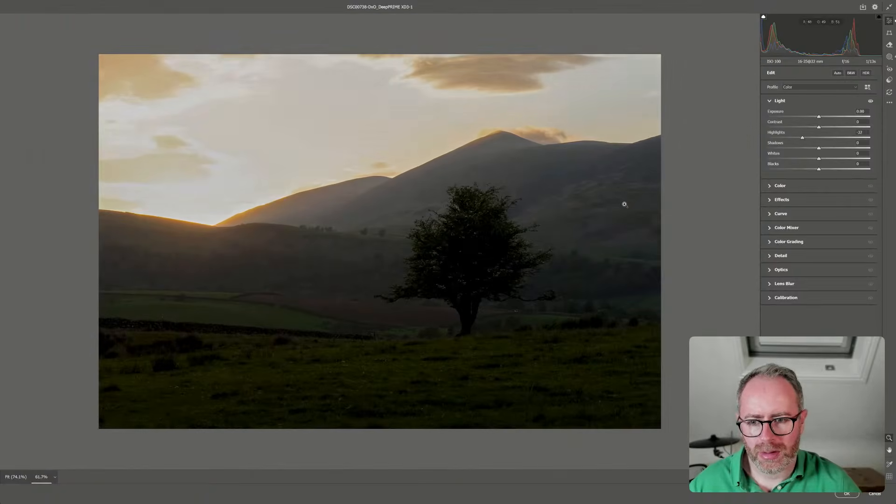
pyautogui.press('\\')
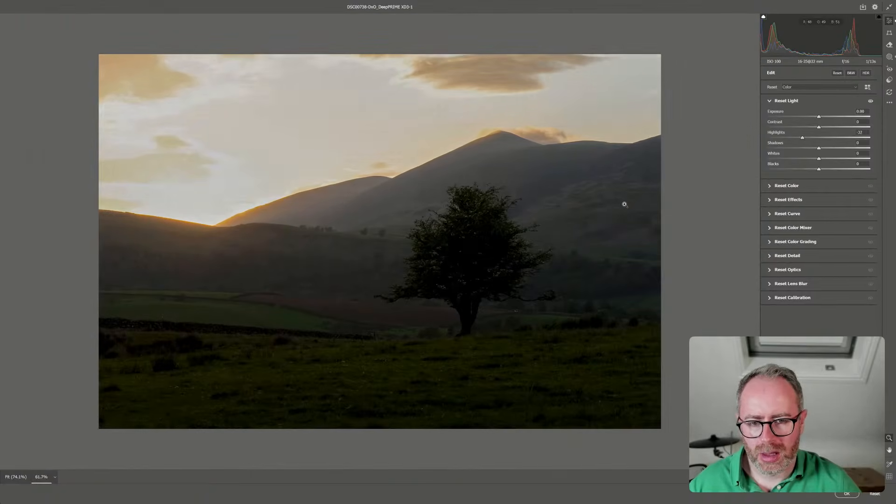
# Add a linear gradient mask from the top of the sky down towards the mountains and set its Exposure to -0.60
pyautogui.scroll(-1, 624, 204)
pyautogui.click(889, 57)
pyautogui.click(770, 76)
pyautogui.click(794, 130)
pyautogui.moveTo(362, 77); pyautogui.dragTo(360, 163)
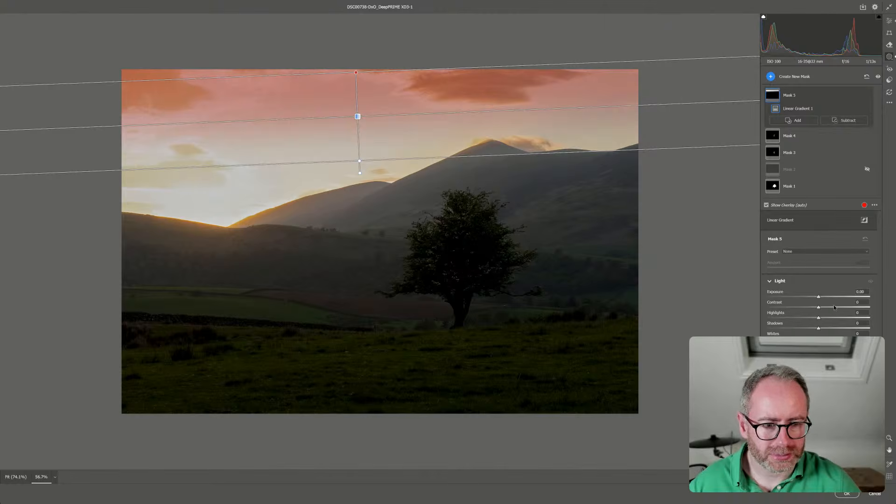
pyautogui.moveTo(819, 297); pyautogui.dragTo(812, 299)
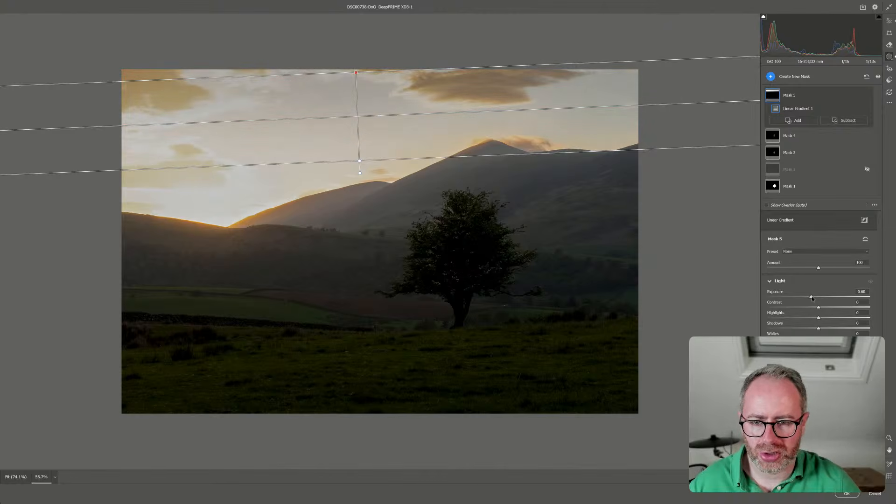
# Set the overall Exposure of the photo to +0.35
pyautogui.press('e')
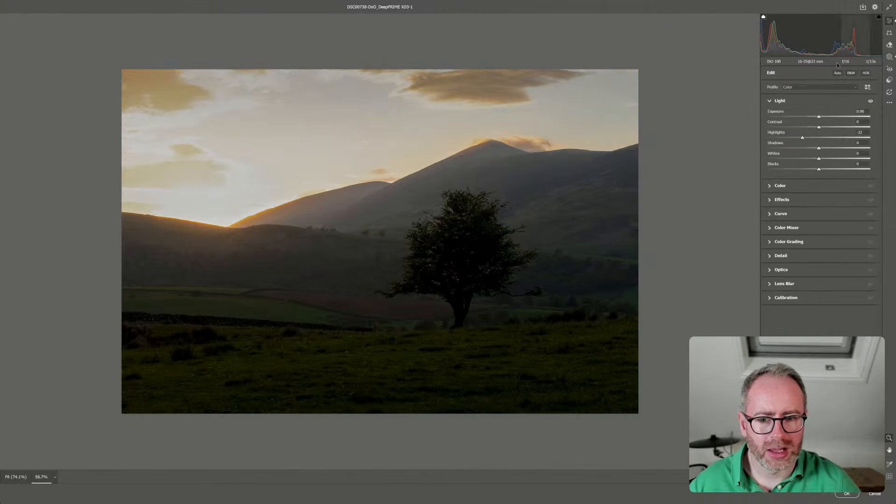
pyautogui.hotkey('ctrl', '-')
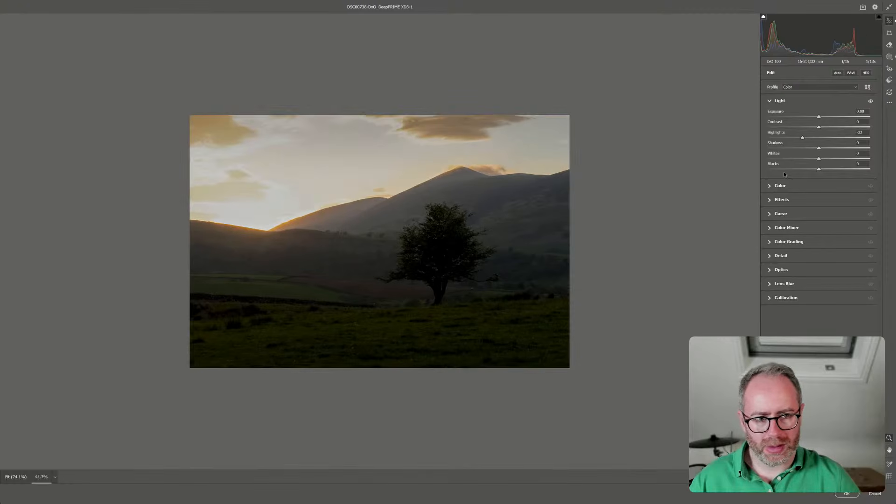
pyautogui.moveTo(818, 116); pyautogui.dragTo(823, 118)
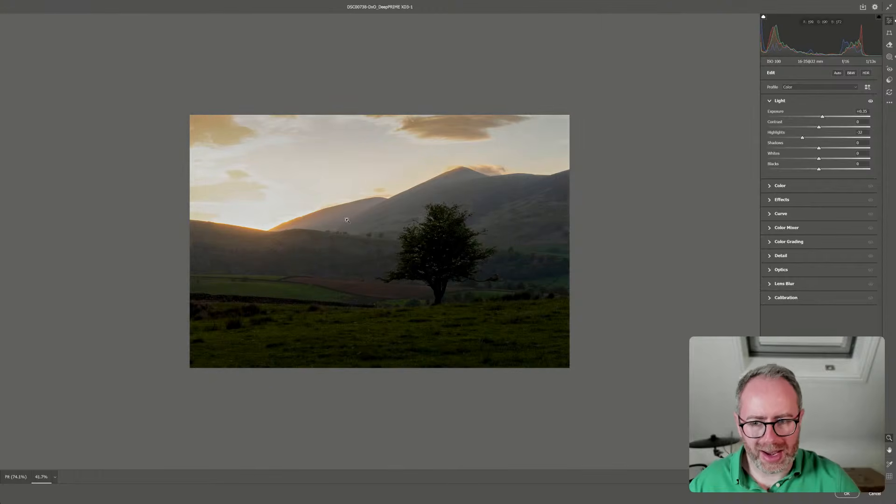
# Add a linear gradient mask rising from the foreground grass to the tree's base and set its Exposure to -0.60
pyautogui.click(889, 57)
pyautogui.click(771, 76)
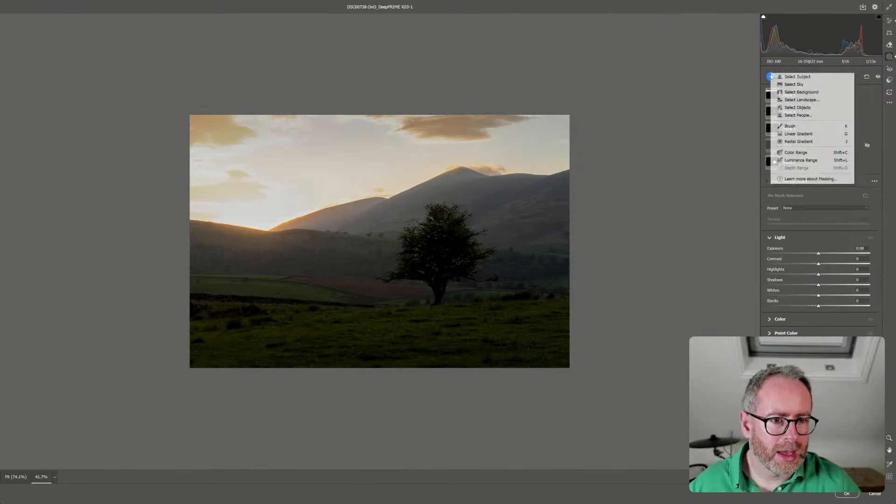
pyautogui.click(793, 124)
pyautogui.moveTo(400, 344); pyautogui.dragTo(399, 275)
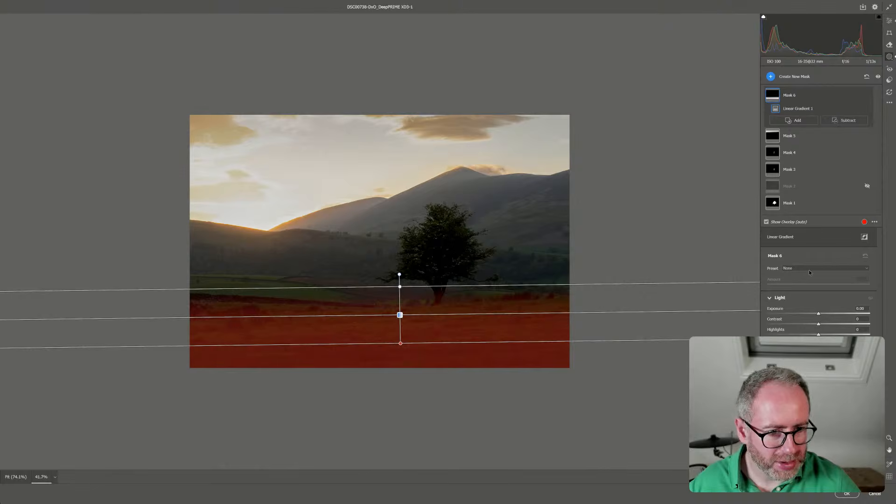
pyautogui.moveTo(815, 316); pyautogui.dragTo(812, 317)
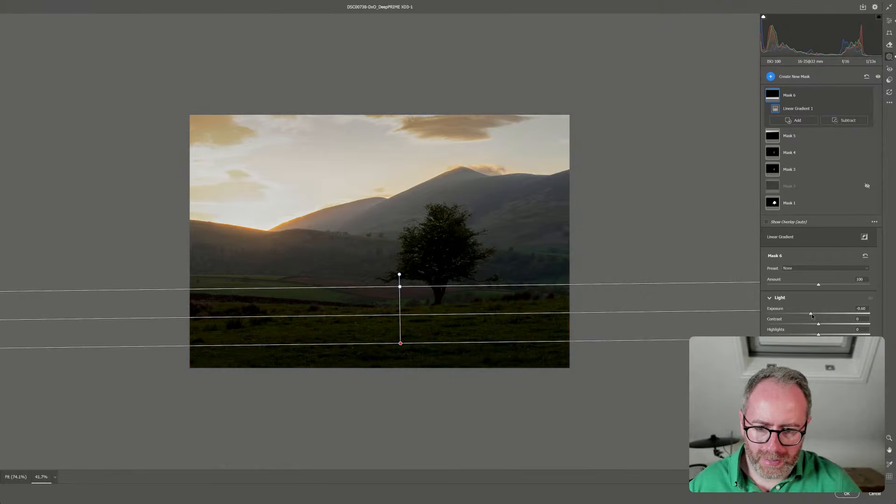
# Review the balance of the whole image and apply the Camera Raw edits to the smart object
pyautogui.click(888, 21)
pyautogui.scroll(-5, 664, 226)
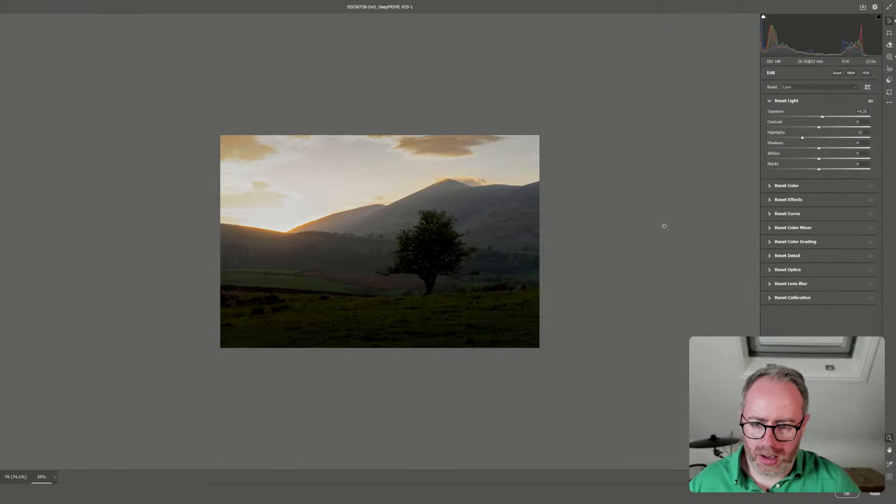
pyautogui.scroll(1, 665, 226)
pyautogui.scroll(3, 664, 226)
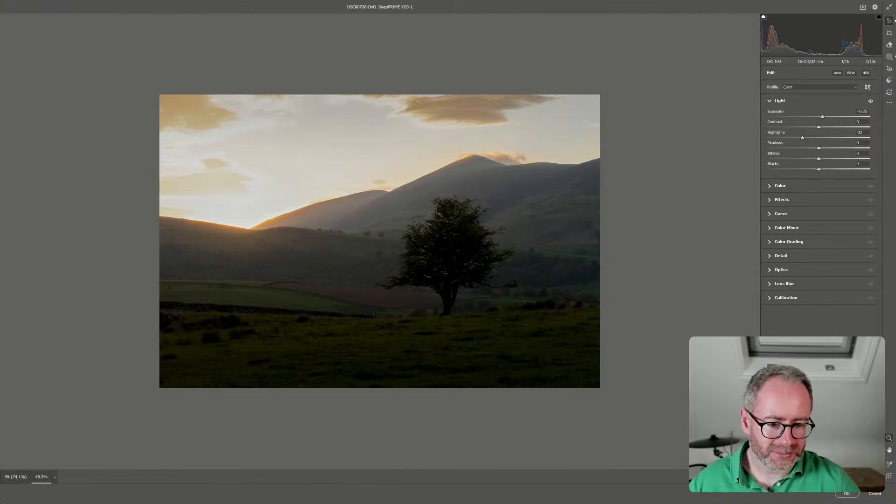
pyautogui.click(846, 493)
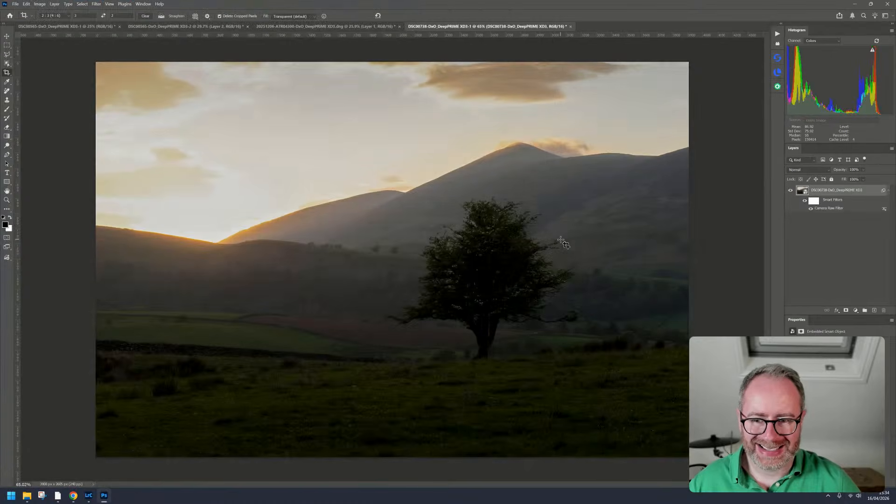
# Add a Solid Color fill layer with hue 30, saturation 20 and brightness 100, blended in Soft Light mode
pyautogui.scroll(-3, 563, 243)
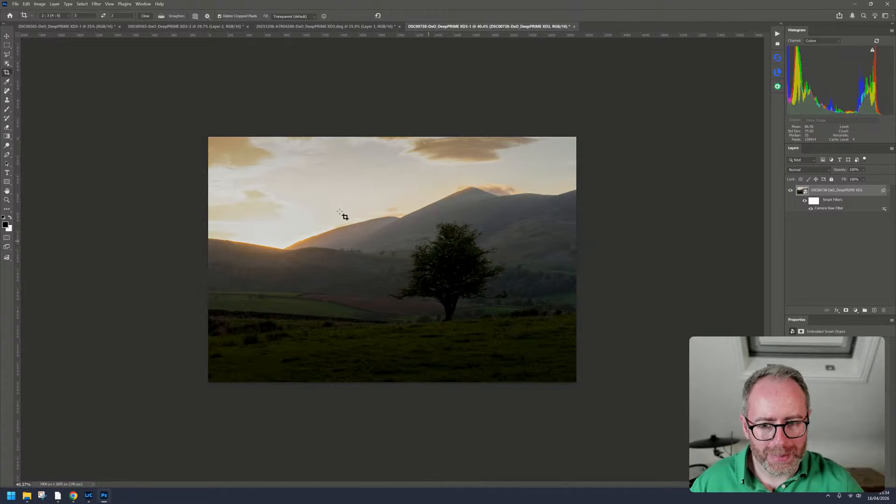
pyautogui.click(855, 311)
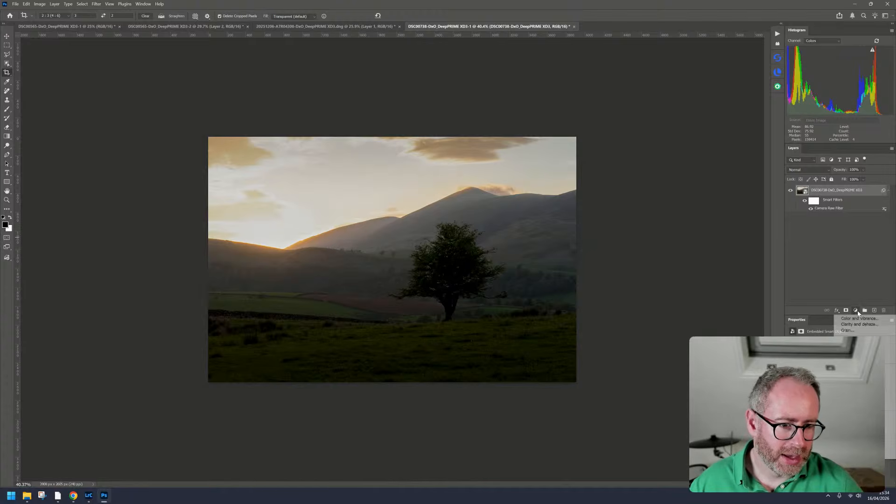
pyautogui.click(857, 315)
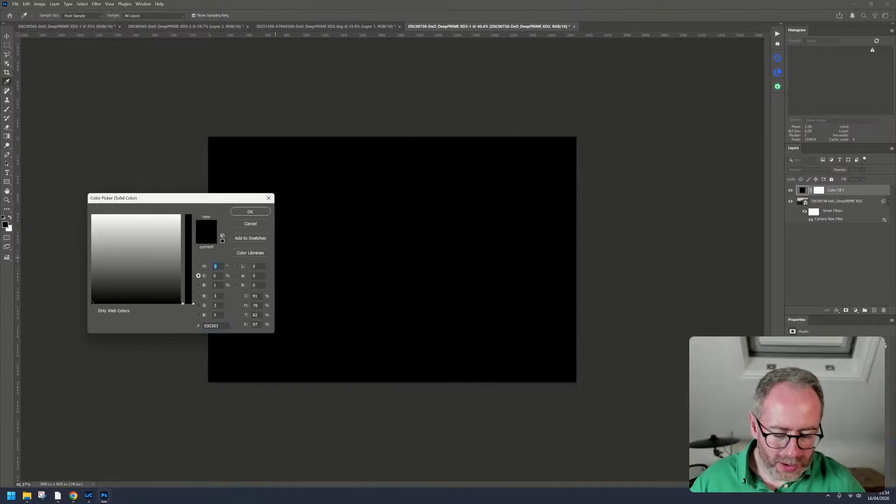
pyautogui.write('20')
pyautogui.press('Tab')
pyautogui.write('100')
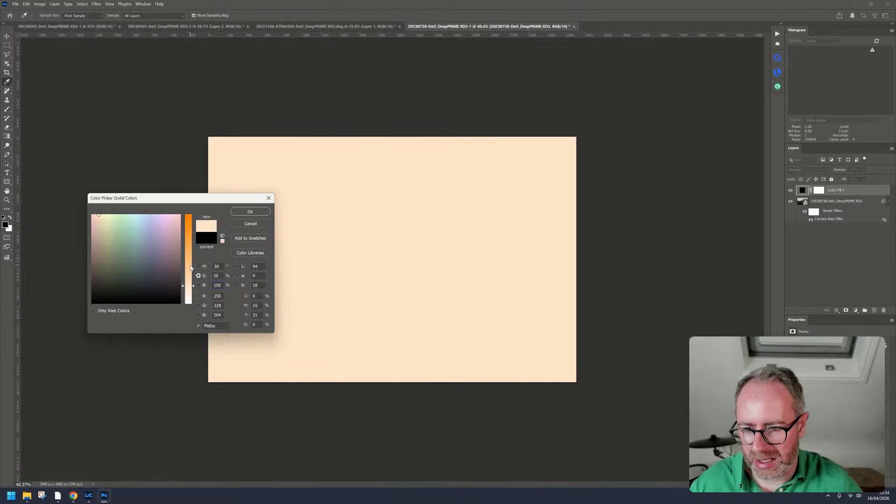
pyautogui.click(250, 211)
pyautogui.press('c')
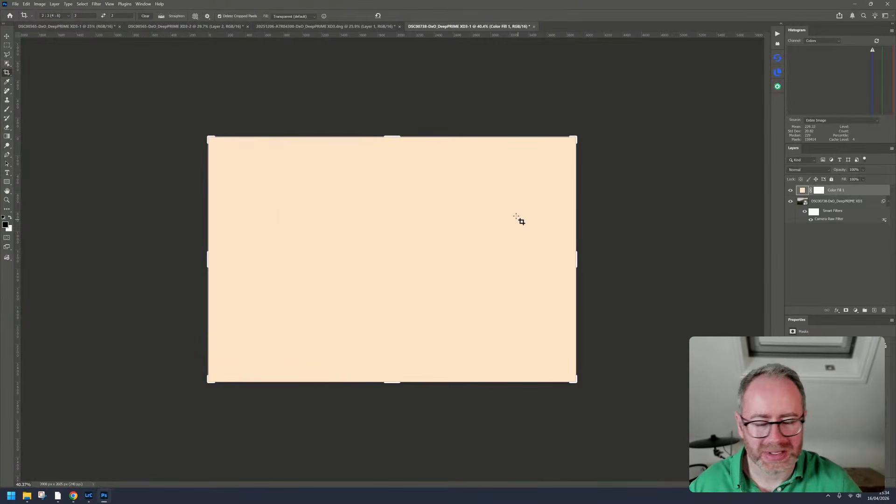
pyautogui.click(828, 170)
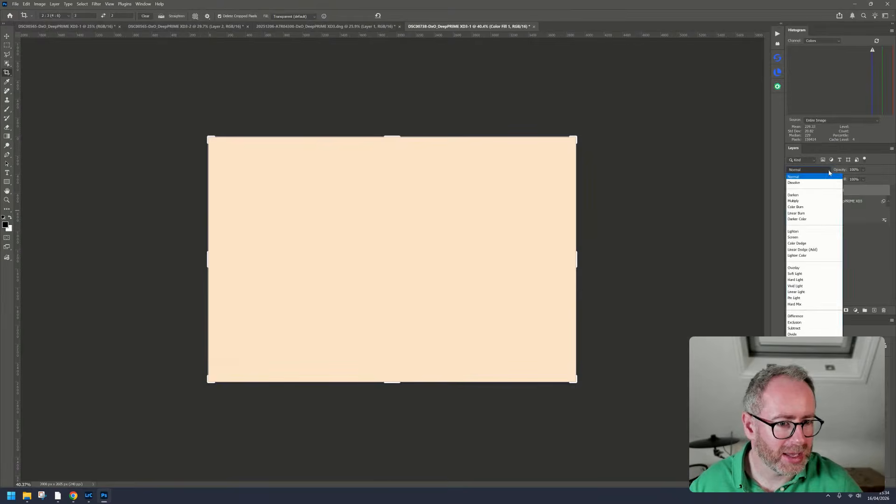
pyautogui.click(807, 273)
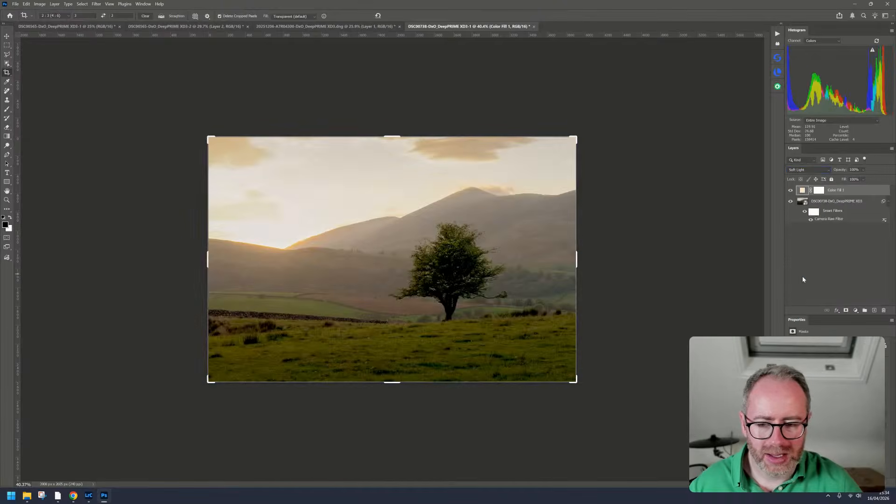
# Try lowering the color fill layer's Fill to 18% and compare the image with and without the layer
pyautogui.click(791, 190)
pyautogui.click(791, 191)
pyautogui.click(790, 190)
pyautogui.click(791, 190)
pyautogui.moveTo(877, 190); pyautogui.dragTo(850, 190)
pyautogui.click(790, 192)
pyautogui.click(791, 191)
pyautogui.click(790, 191)
pyautogui.click(790, 191)
pyautogui.click(791, 191)
pyautogui.click(790, 192)
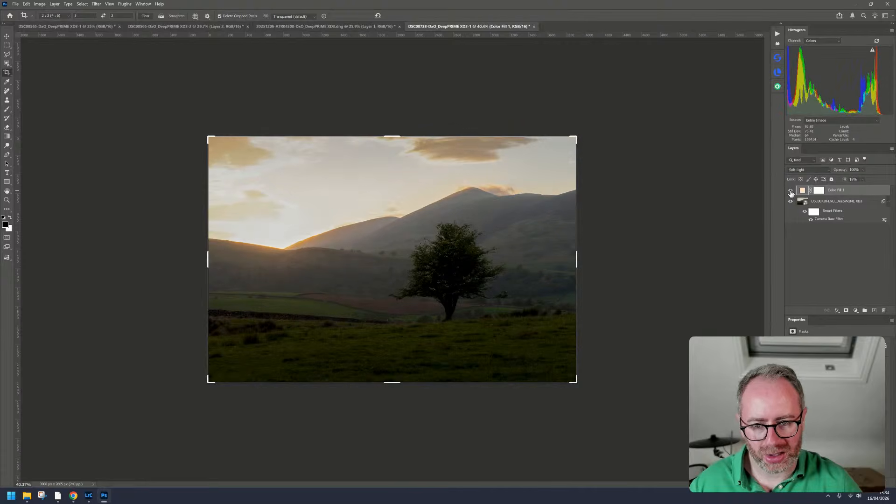
pyautogui.click(790, 192)
pyautogui.click(790, 191)
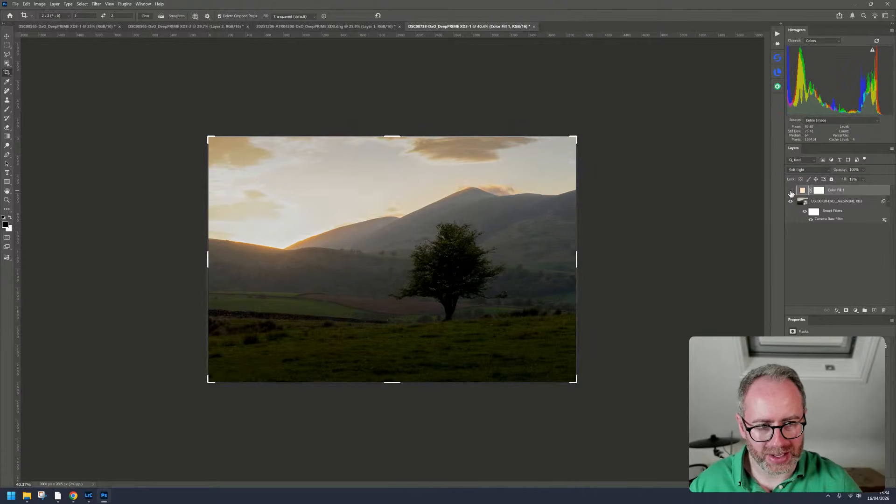
pyautogui.click(790, 192)
pyautogui.click(790, 191)
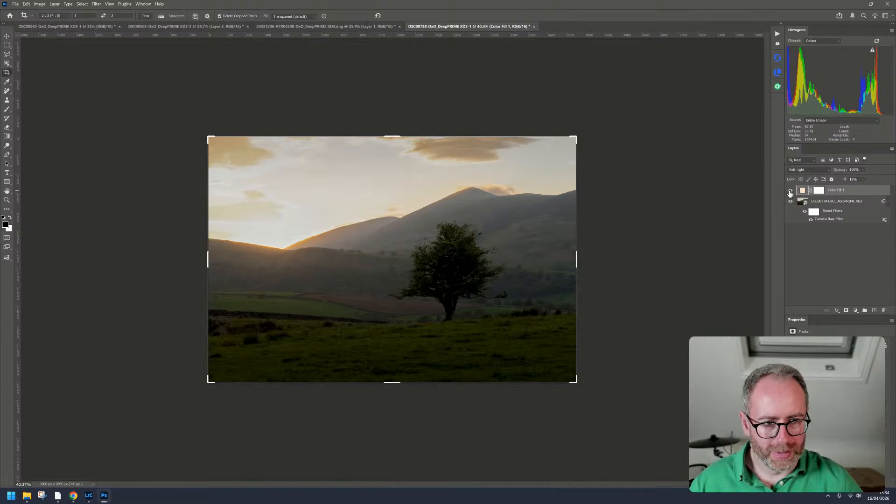
pyautogui.click(790, 192)
pyautogui.click(791, 190)
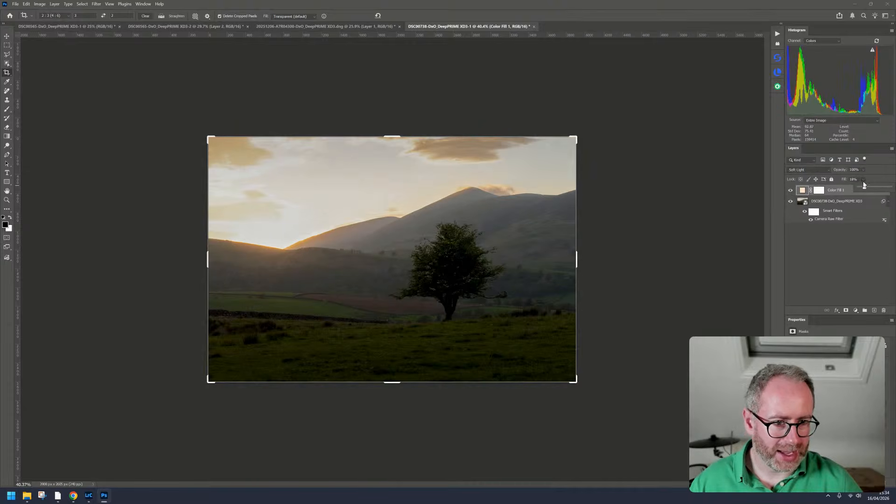
# Return the color fill layer's Fill to 100%
pyautogui.moveTo(864, 183); pyautogui.dragTo(891, 187)
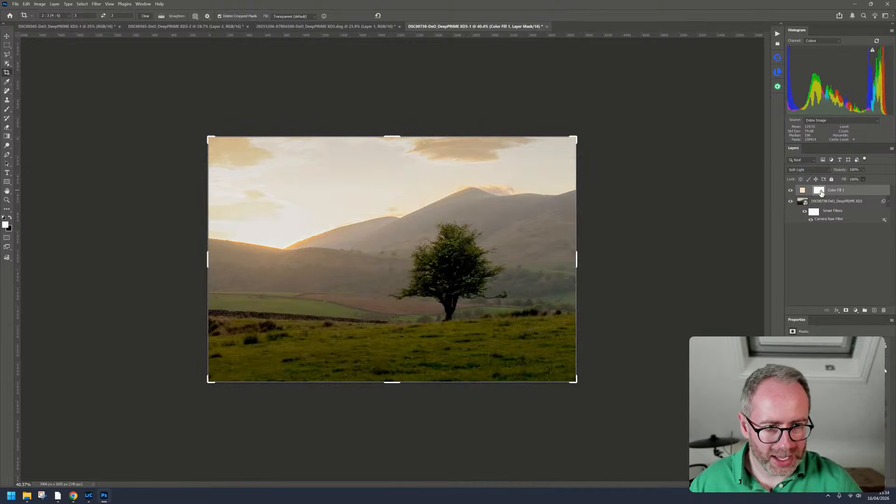
pyautogui.hotkey('ctrl', 'z')
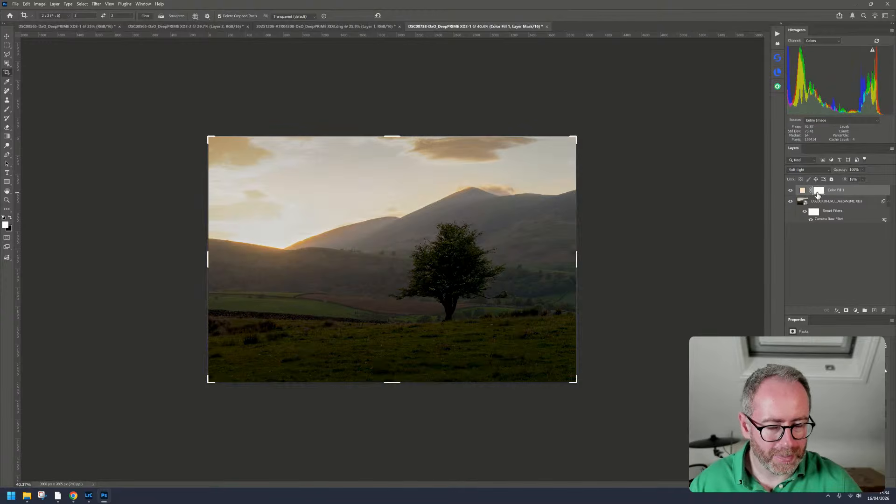
pyautogui.moveTo(866, 189); pyautogui.dragTo(891, 187)
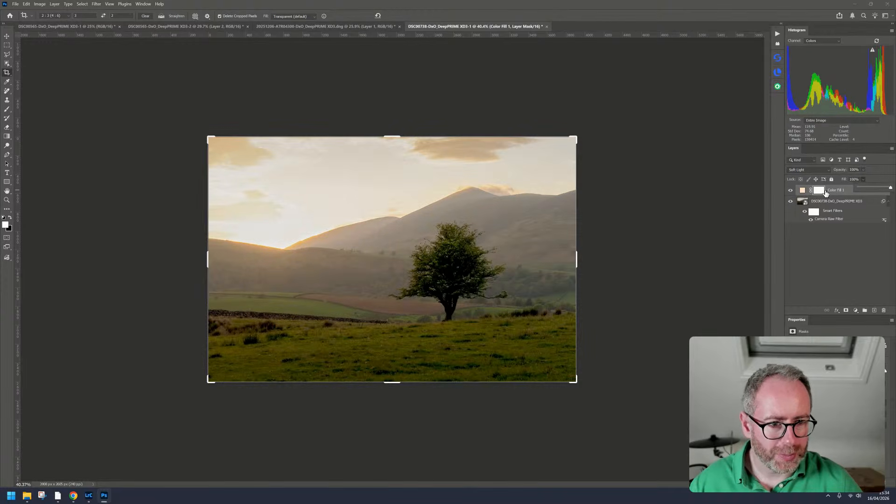
# Invert the color fill layer's mask to black and set up a soft white brush with 1% Flow
pyautogui.hotkey('ctrl', 'i')
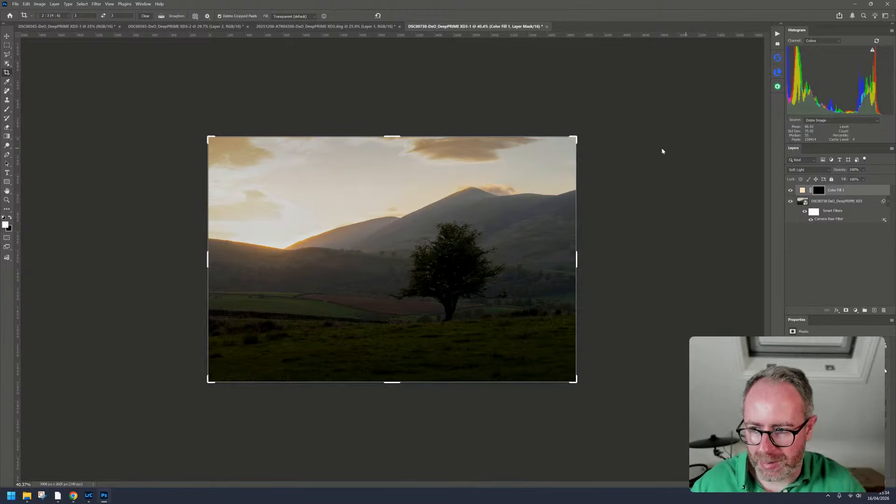
pyautogui.press('b')
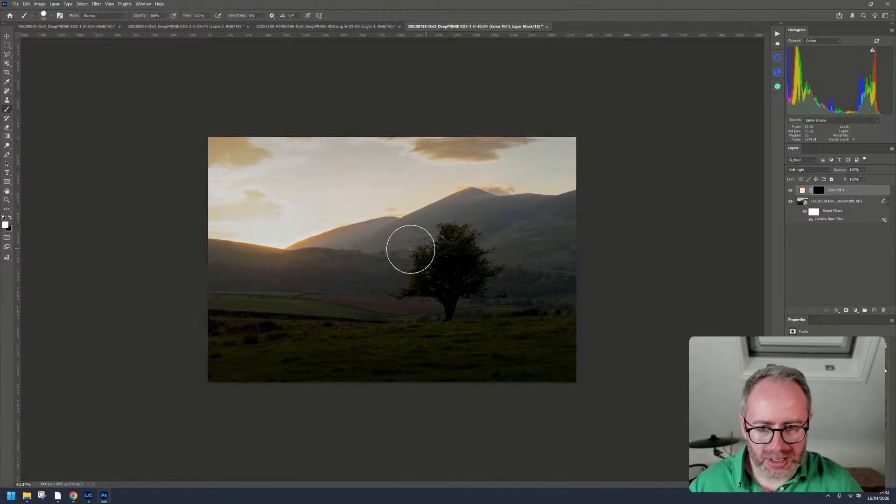
pyautogui.rightClick(418, 256)
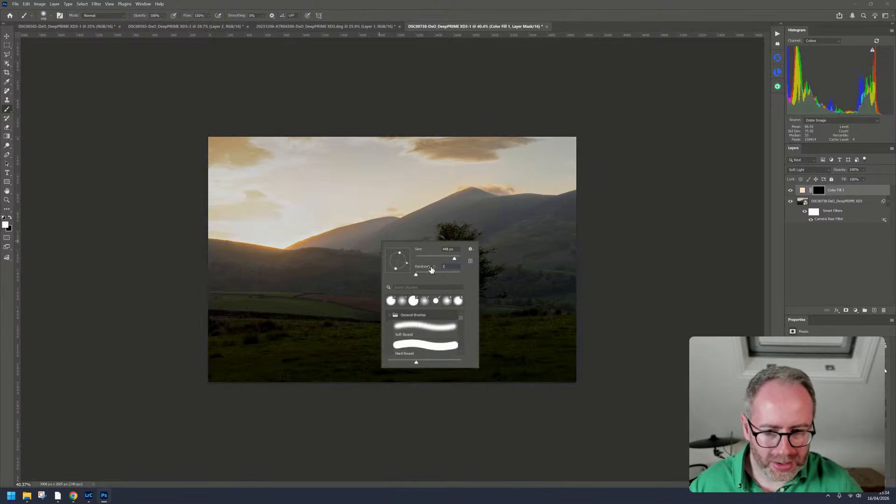
pyautogui.press('Return')
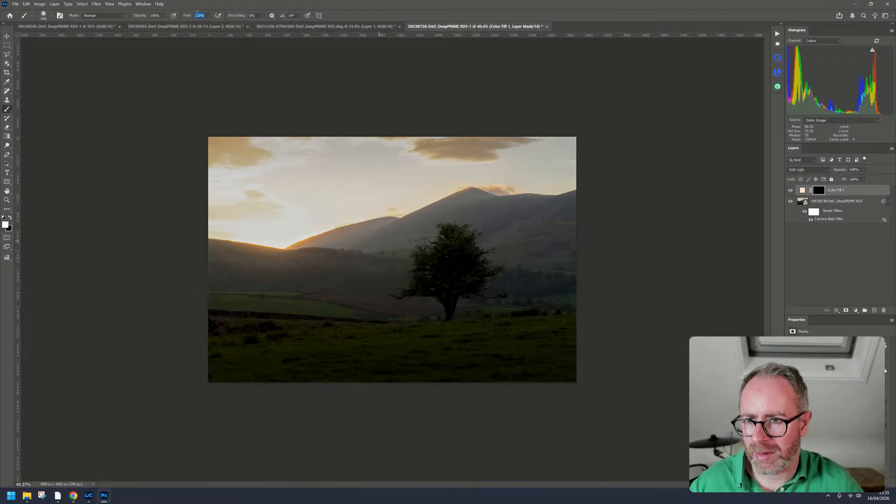
pyautogui.rightClick(312, 243)
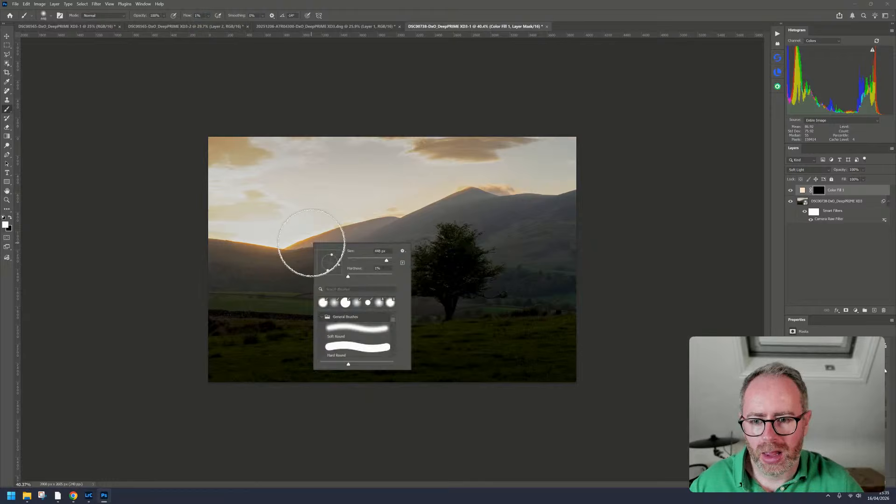
pyautogui.press('Return')
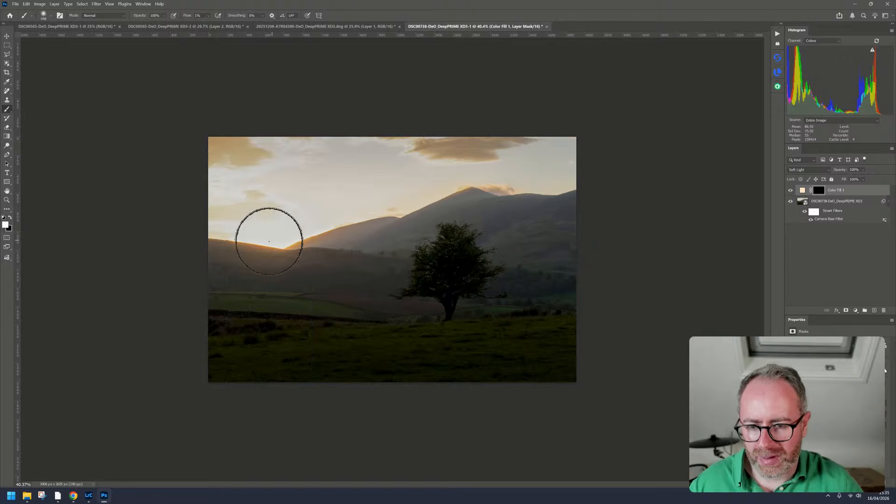
# Paint the warm light through the mask over the hills, fields and tree, comparing with the layer hidden
pyautogui.moveTo(439, 280)
pyautogui.mouseDown()
pyautogui.moveTo(383, 278)
pyautogui.moveTo(440, 257)
pyautogui.moveTo(410, 246)
pyautogui.moveTo(411, 238)
pyautogui.moveTo(376, 242)
pyautogui.moveTo(402, 250)
pyautogui.moveTo(351, 224)
pyautogui.moveTo(407, 250)
pyautogui.moveTo(300, 267)
pyautogui.moveTo(440, 293)
pyautogui.moveTo(177, 215)
pyautogui.moveTo(389, 260)
pyautogui.moveTo(457, 264)
pyautogui.moveTo(352, 215)
pyautogui.moveTo(305, 221)
pyautogui.moveTo(437, 289)
pyautogui.moveTo(482, 296)
pyautogui.moveTo(233, 268)
pyautogui.moveTo(459, 317)
pyautogui.moveTo(355, 306)
pyautogui.moveTo(169, 221)
pyautogui.moveTo(323, 288)
pyautogui.moveTo(177, 282)
pyautogui.moveTo(299, 287)
pyautogui.moveTo(131, 265)
pyautogui.moveTo(195, 241)
pyautogui.moveTo(312, 221)
pyautogui.moveTo(466, 237)
pyautogui.moveTo(311, 225)
pyautogui.moveTo(391, 263)
pyautogui.moveTo(384, 295)
pyautogui.moveTo(463, 250)
pyautogui.moveTo(447, 267)
pyautogui.moveTo(447, 248)
pyautogui.moveTo(737, 211)
pyautogui.mouseUp()
pyautogui.click(789, 190)
pyautogui.click(790, 190)
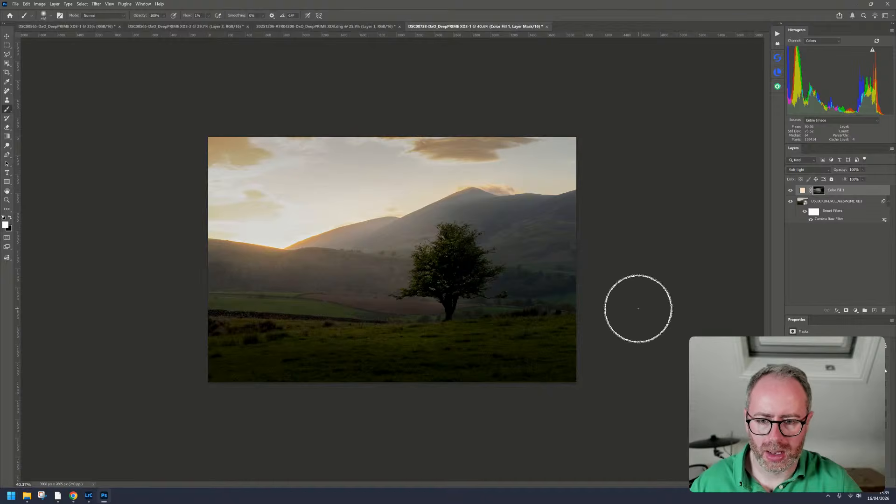
pyautogui.click(791, 190)
pyautogui.click(791, 191)
pyautogui.click(790, 192)
pyautogui.click(791, 192)
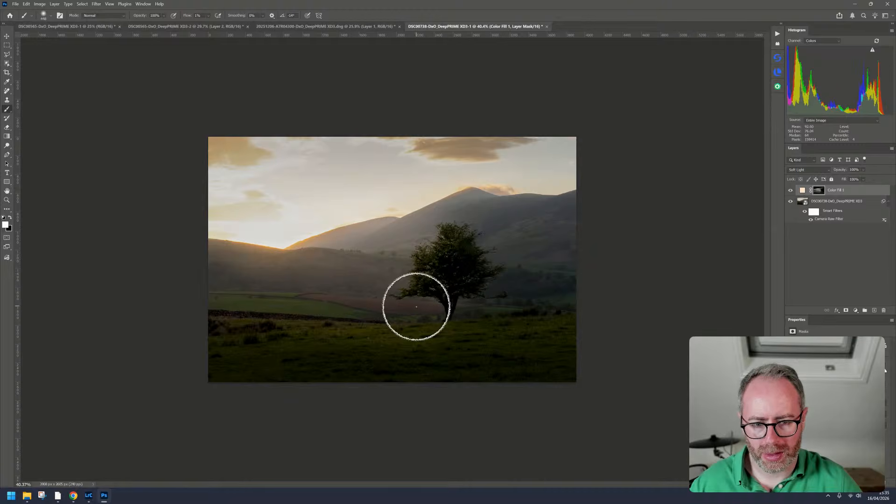
pyautogui.click(790, 191)
pyautogui.click(790, 191)
pyautogui.click(791, 191)
pyautogui.click(790, 191)
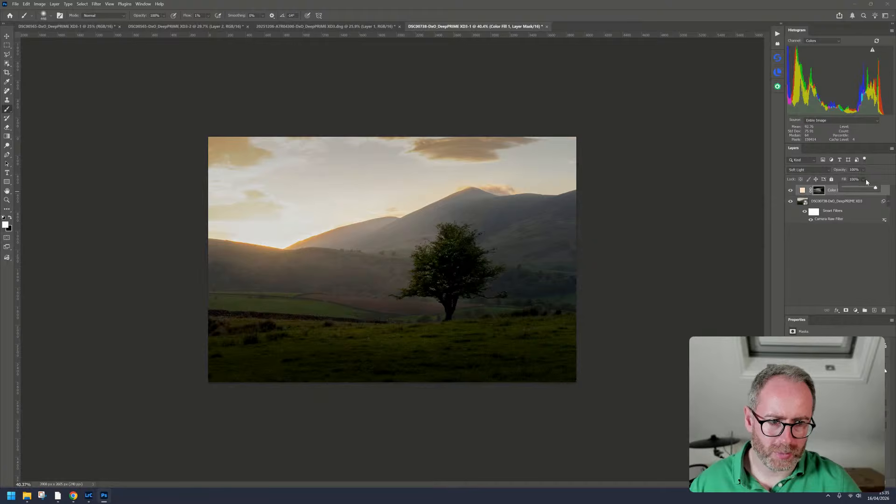
# Reduce the color fill layer's Fill to 72% and check the whole image
pyautogui.moveTo(874, 189); pyautogui.dragTo(863, 189)
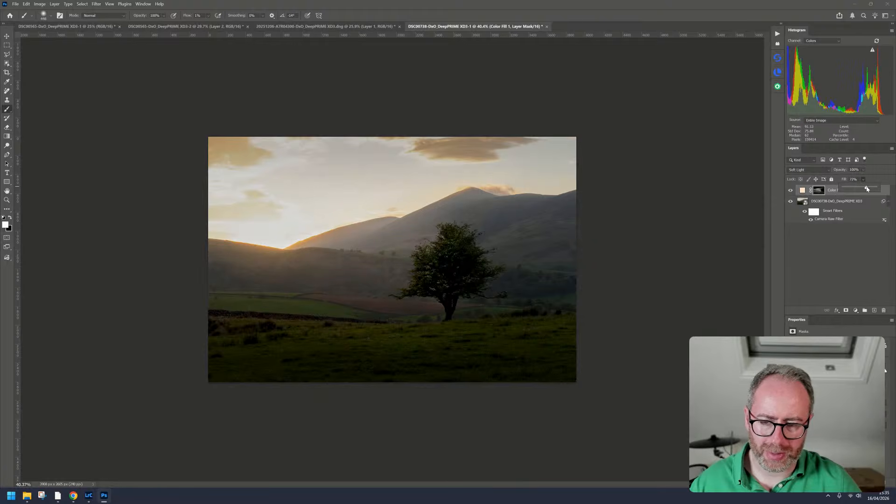
pyautogui.scroll(-3, 642, 254)
pyautogui.scroll(5, 642, 254)
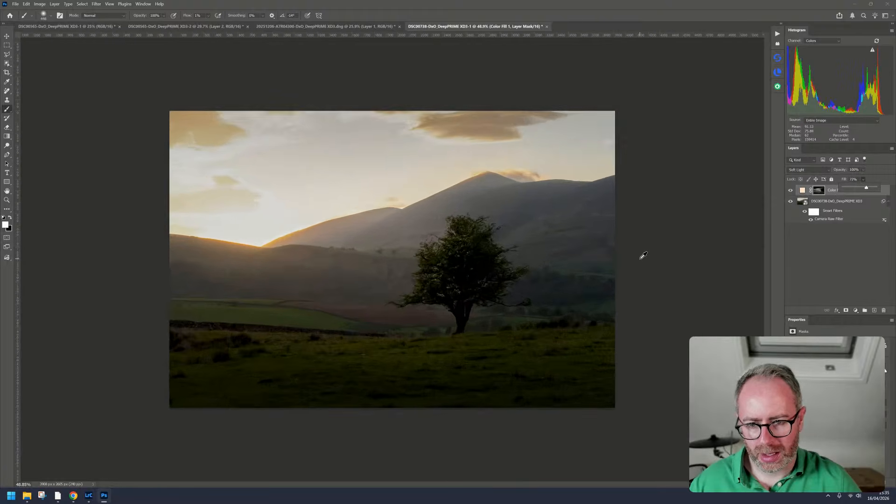
pyautogui.scroll(3, 643, 255)
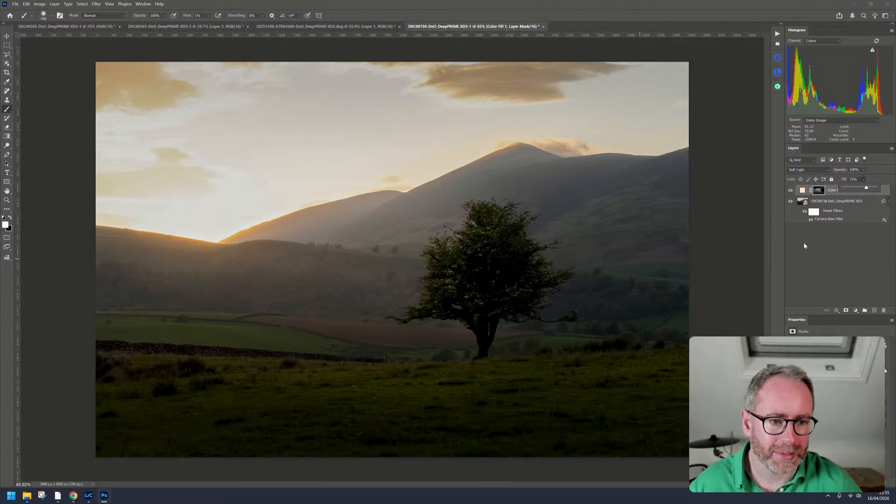
# Stamp all visible layers into a new merged layer above the color fill and duplicate that layer
pyautogui.click(848, 203)
pyautogui.click(835, 191)
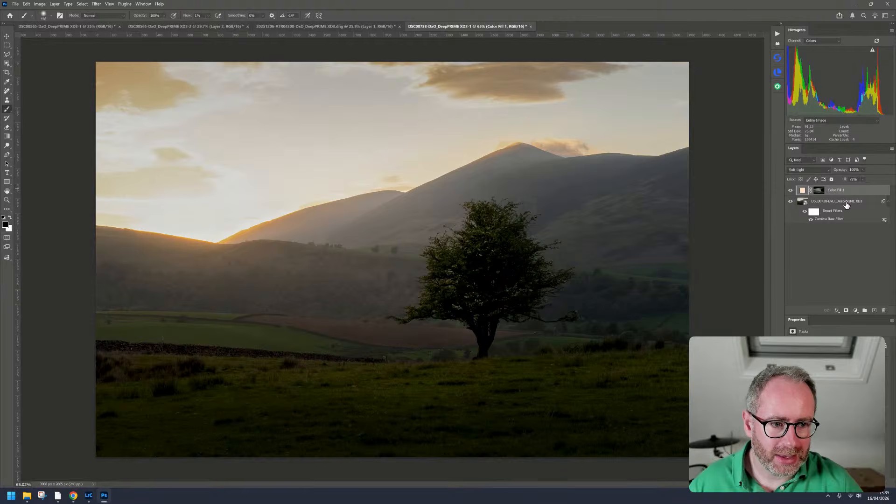
pyautogui.click(847, 205)
pyautogui.click(850, 195)
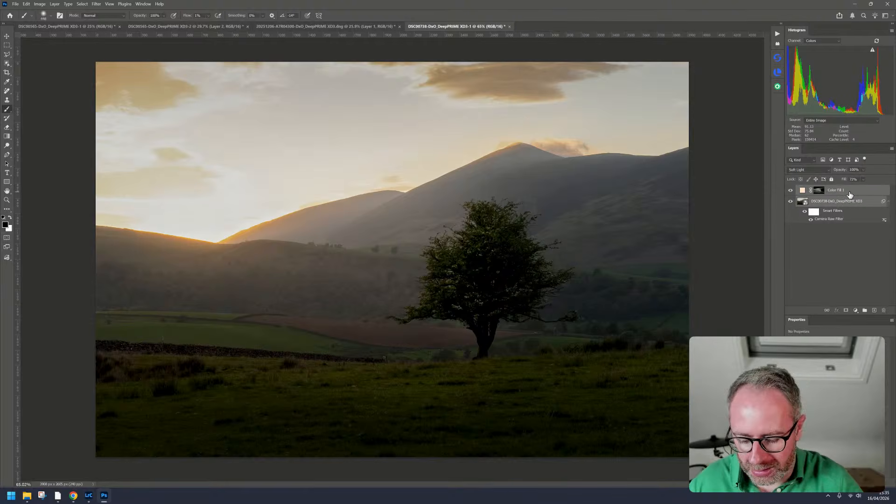
pyautogui.hotkey('ctrl', 'shift', 'alt', 'e')
pyautogui.rightClick(850, 193)
pyautogui.click(855, 210)
pyautogui.press('Return')
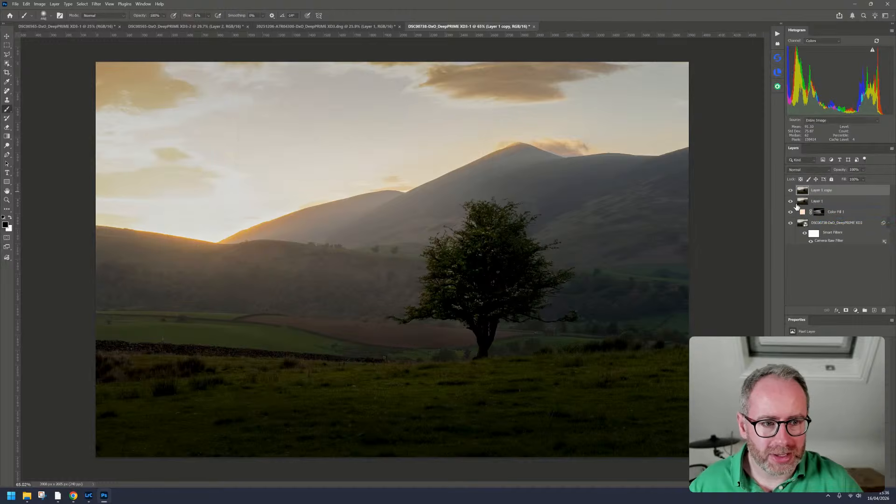
# Apply a Gaussian Blur to the duplicated merged layer
pyautogui.click(96, 4)
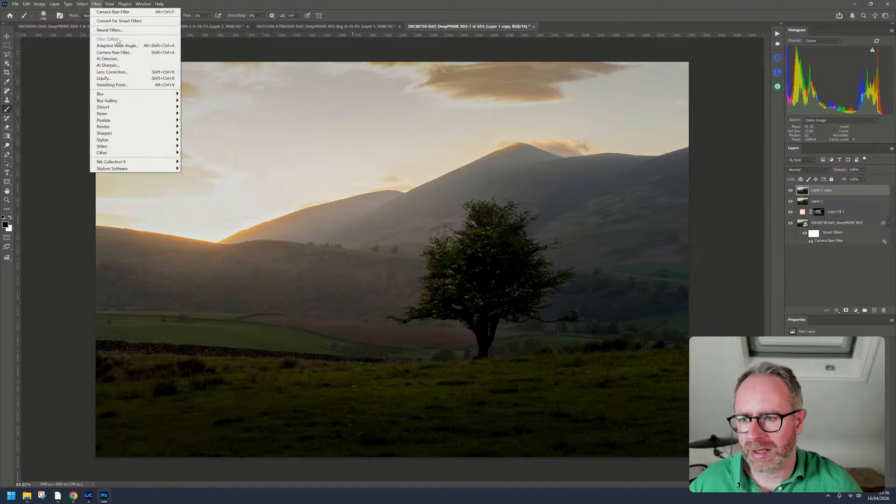
pyautogui.moveTo(155, 95)
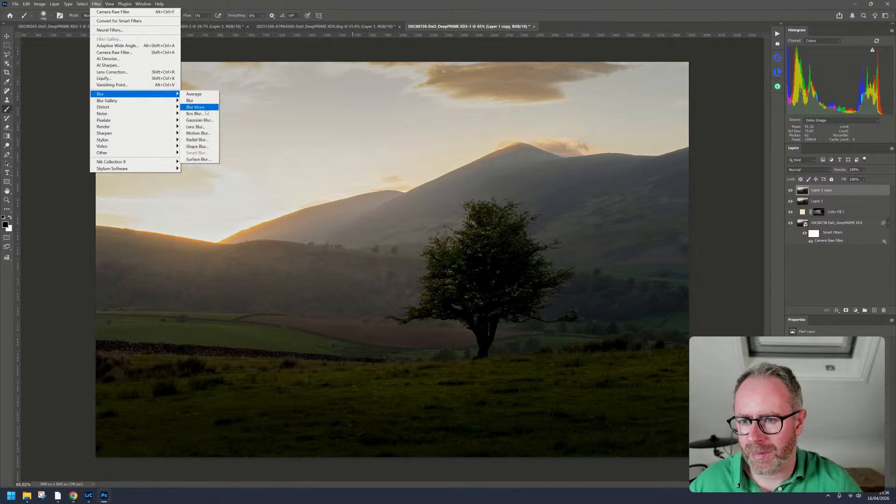
pyautogui.click(198, 121)
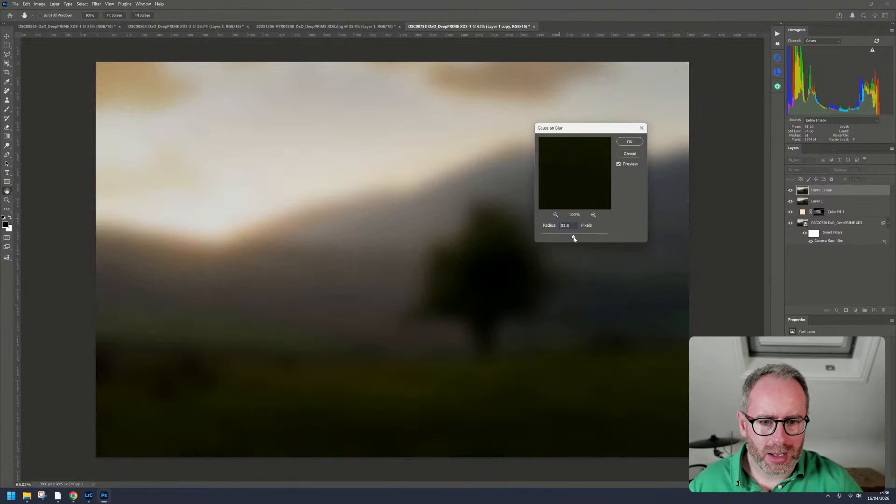
pyautogui.click(628, 142)
pyautogui.press('b')
# Add a Brightness/Contrast adjustment with raised brightness above the blurred layer and clip it to that layer
pyautogui.click(857, 311)
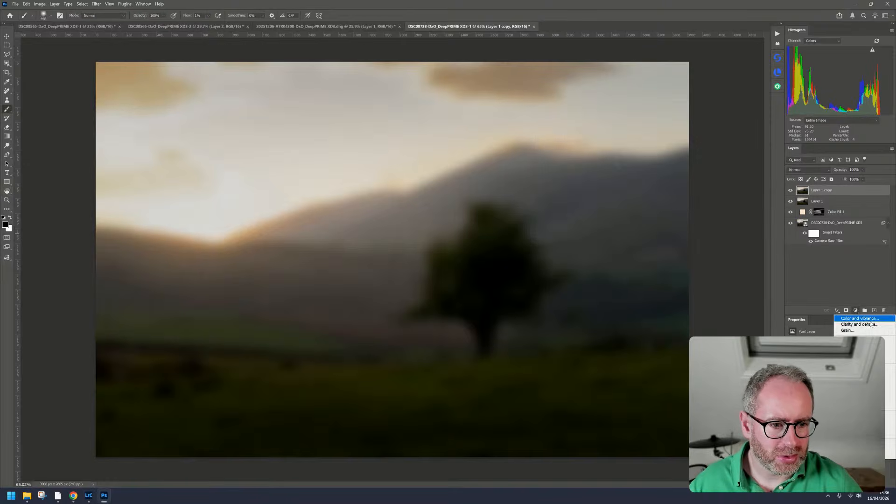
pyautogui.click(884, 342)
pyautogui.moveTo(839, 362); pyautogui.dragTo(862, 363)
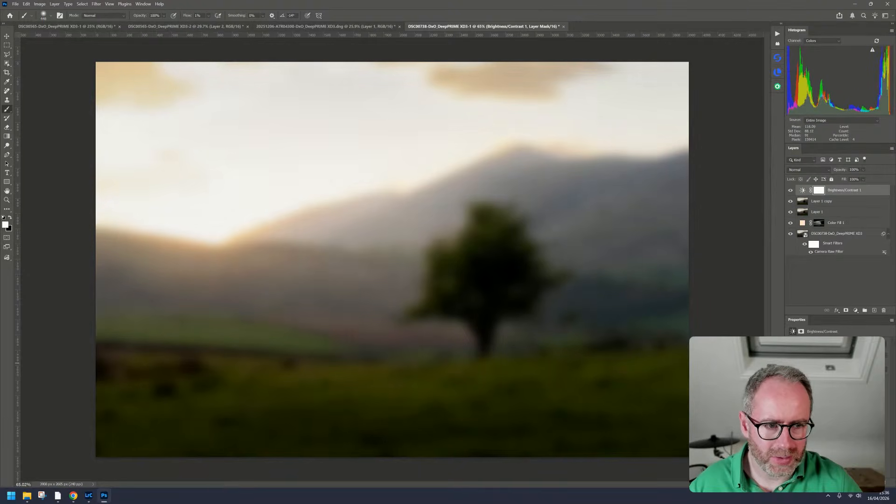
pyautogui.rightClick(833, 193)
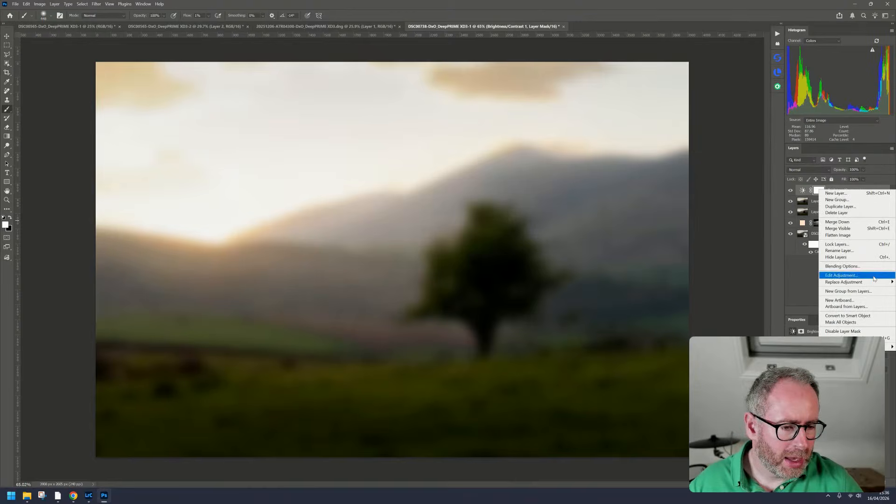
pyautogui.click(868, 337)
# Group the blurred layer with its clipped Brightness/Contrast adjustment and expand the group
pyautogui.keyDown('shift'); pyautogui.click(852, 202); pyautogui.keyUp('shift')
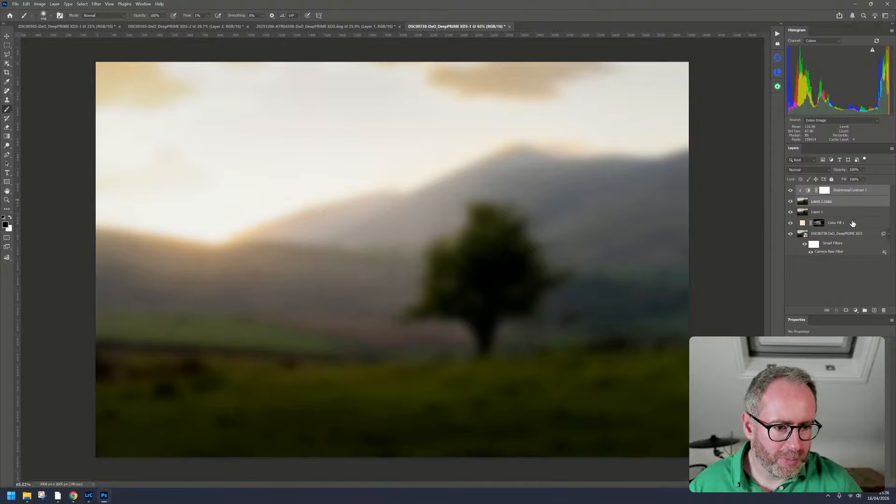
pyautogui.click(865, 311)
pyautogui.click(799, 189)
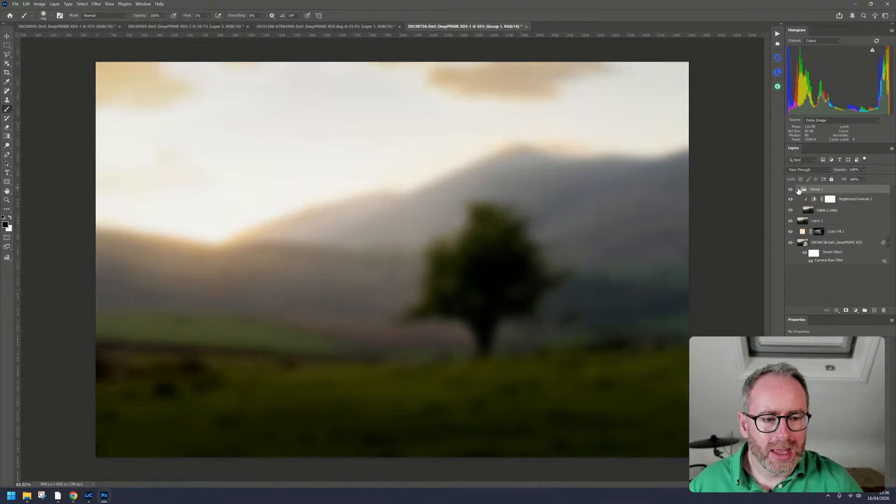
# Compare the image with the blurred layer and its brightness adjustment hidden and shown
pyautogui.click(849, 211)
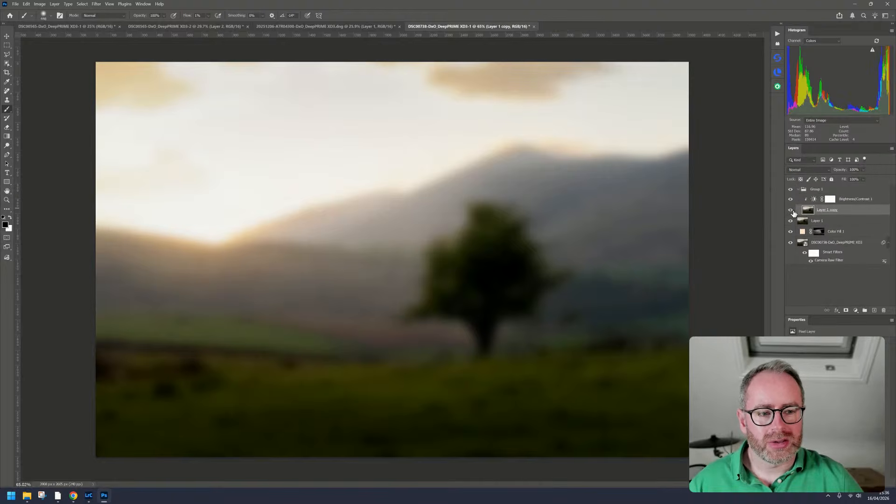
pyautogui.click(791, 210)
pyautogui.click(791, 211)
pyautogui.click(791, 210)
pyautogui.click(791, 211)
pyautogui.click(791, 199)
pyautogui.click(791, 199)
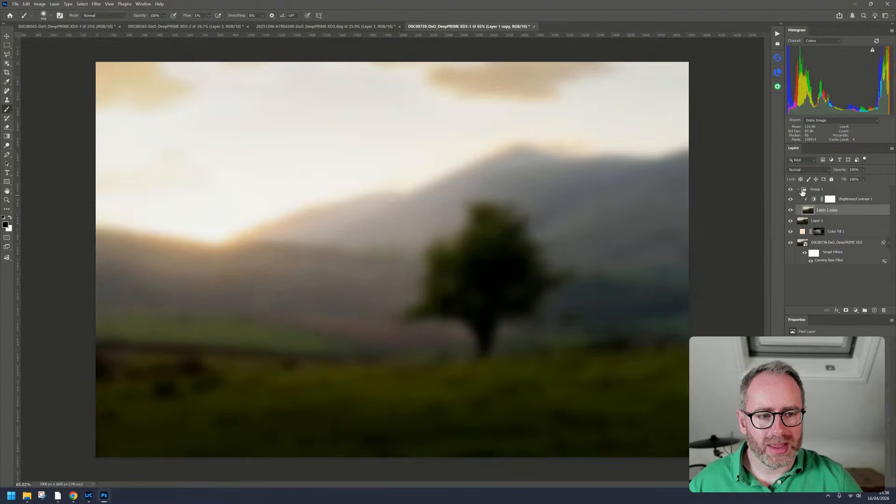
# Collapse the glow group and add an inverted, black layer mask to it
pyautogui.click(800, 189)
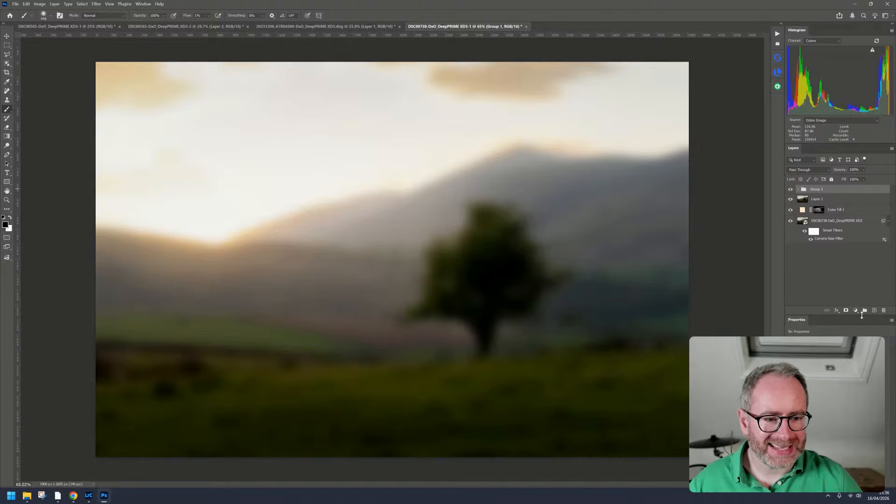
pyautogui.click(846, 311)
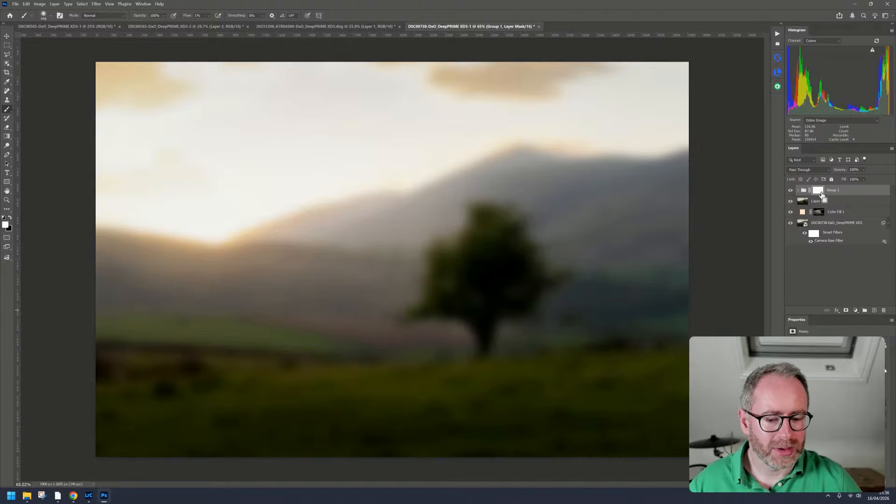
pyautogui.hotkey('ctrl', 'i')
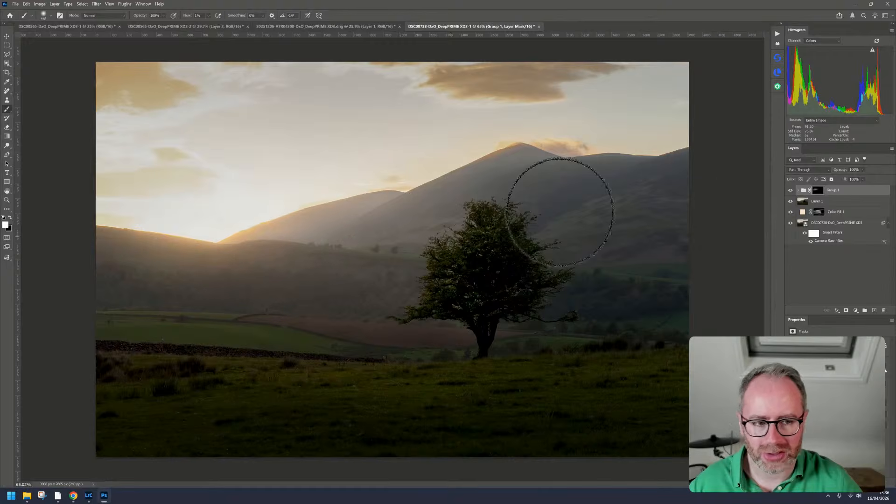
# Paint the glow through the group mask around the sunlit hills, comparing with the group hidden
pyautogui.scroll(-2, 560, 213)
pyautogui.click(790, 190)
pyautogui.click(790, 190)
pyautogui.click(790, 191)
pyautogui.click(790, 190)
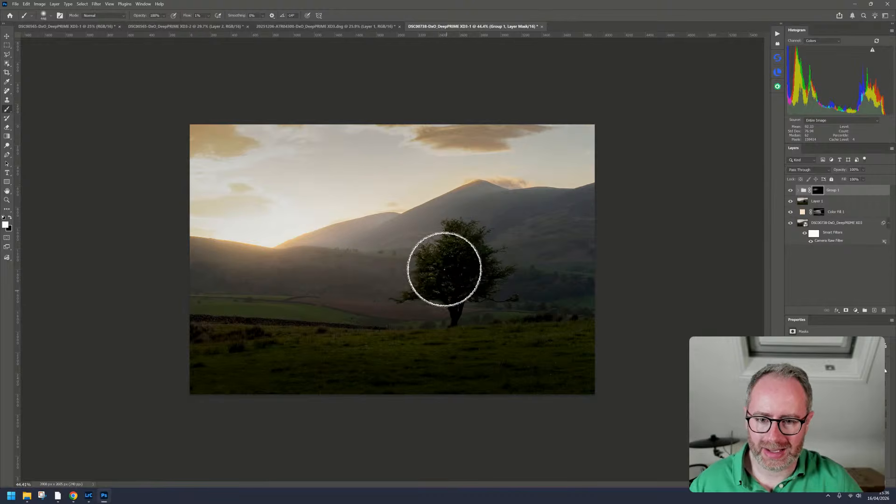
# Refine the painted glow on the group mask around the tree and the hills, checking close up and at full view
pyautogui.scroll(5, 443, 259)
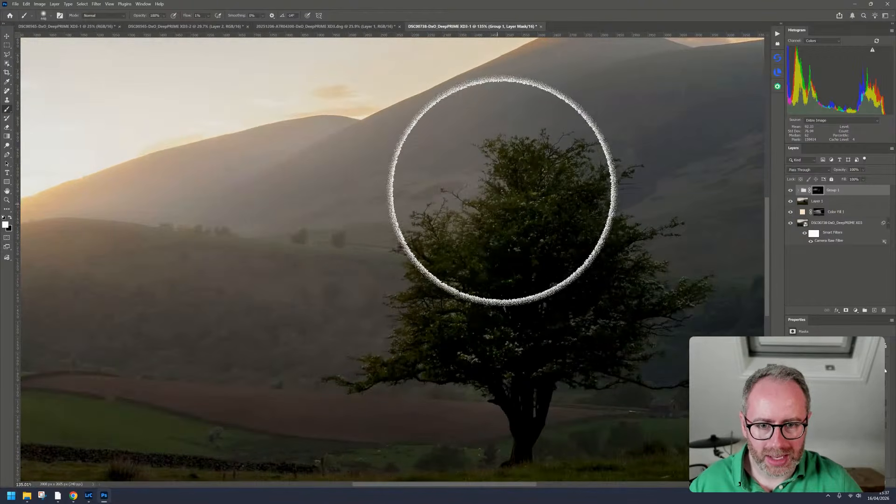
pyautogui.scroll(-3, 488, 193)
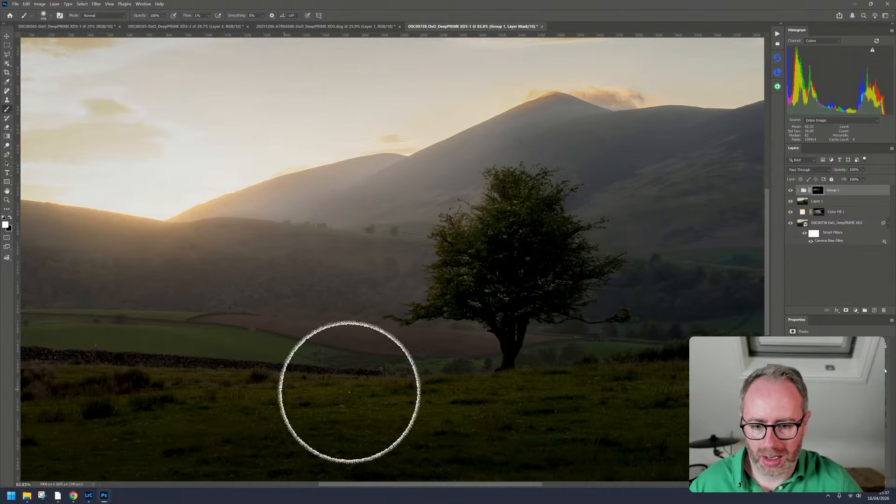
pyautogui.scroll(-3, 577, 362)
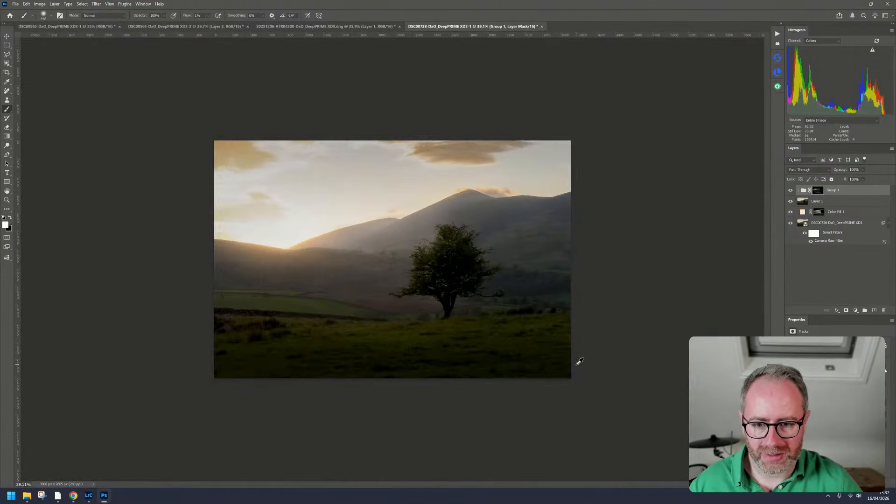
pyautogui.scroll(1, 579, 360)
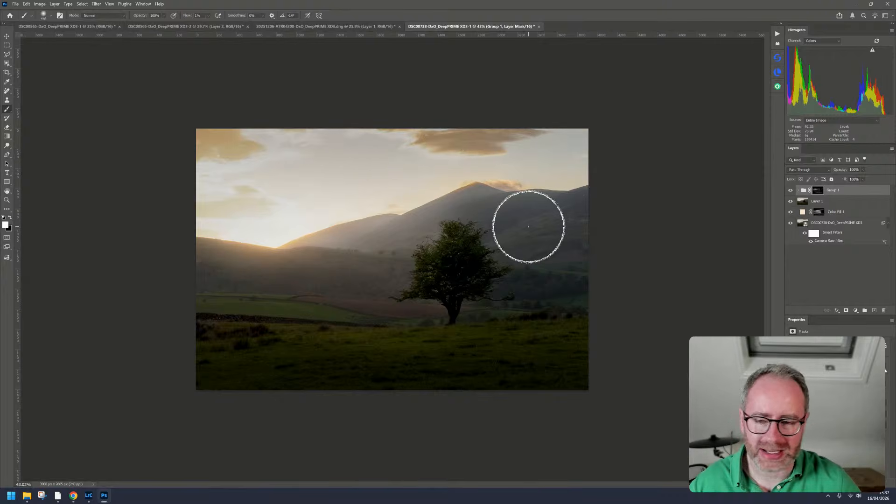
pyautogui.scroll(-2, 528, 226)
pyautogui.scroll(16, 483, 261)
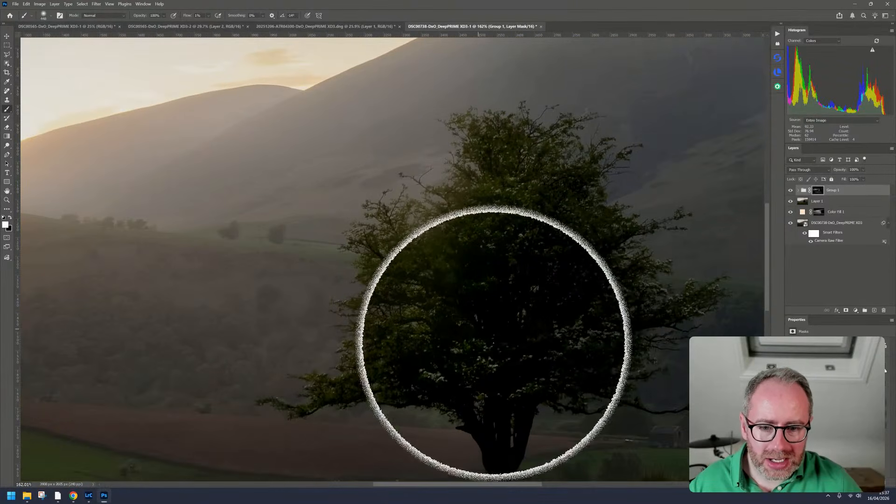
pyautogui.scroll(-8, 520, 310)
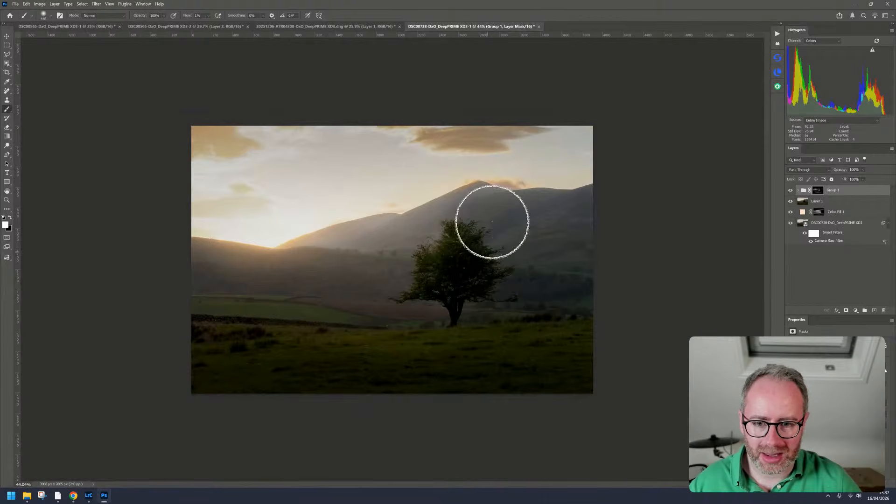
# Switch to Lightroom Classic to examine the unedited lone-tree photo and its tree up close, and return to Photoshop
pyautogui.click(88, 496)
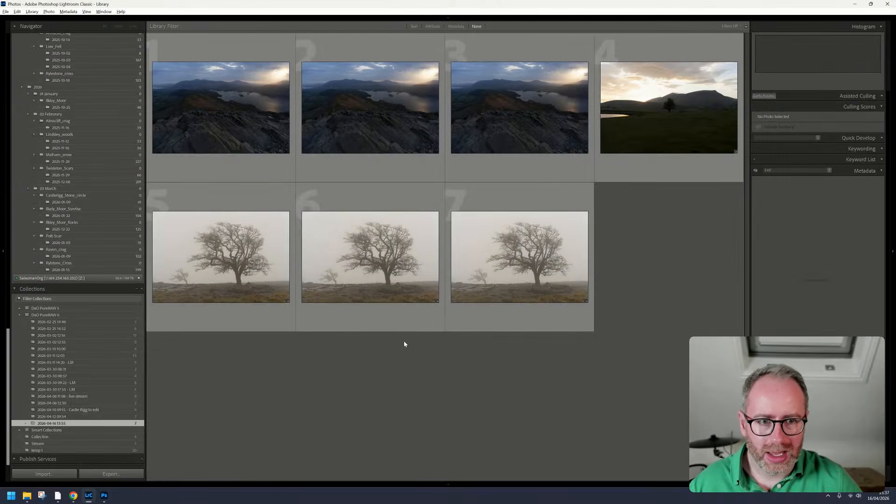
pyautogui.doubleClick(677, 130)
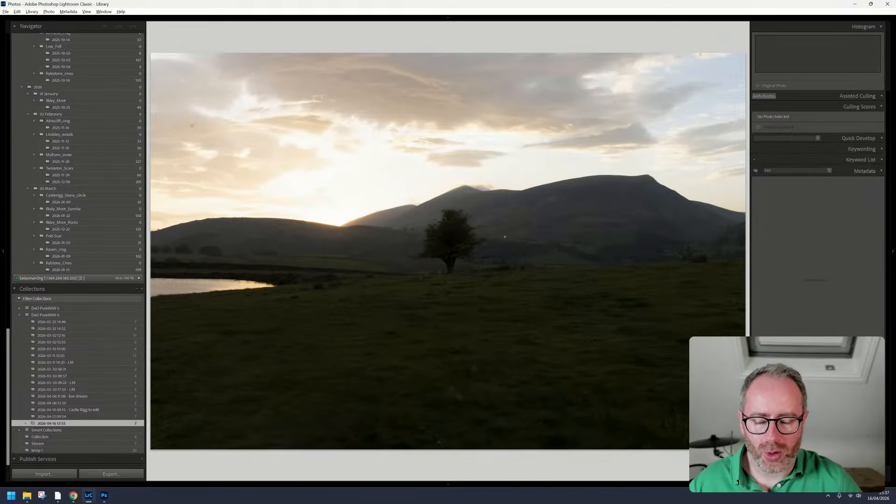
pyautogui.press('Left')
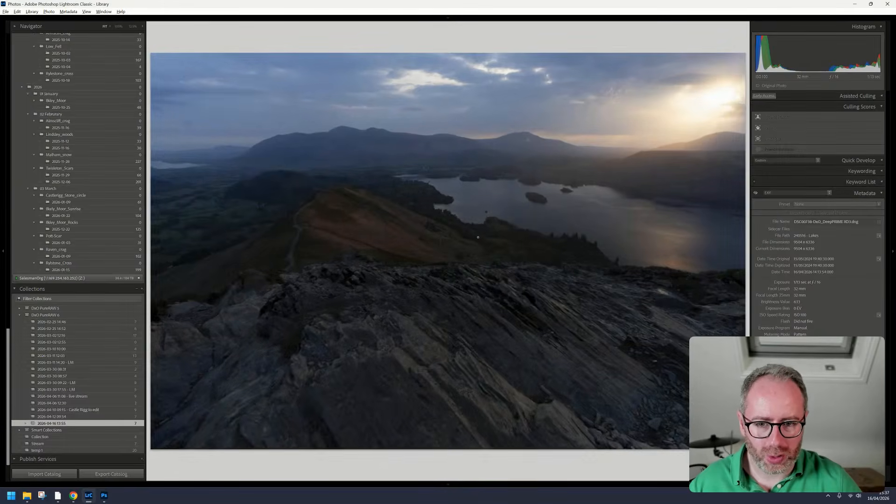
pyautogui.press('g')
pyautogui.doubleClick(661, 134)
pyautogui.click(455, 239)
pyautogui.click(454, 239)
pyautogui.click(455, 238)
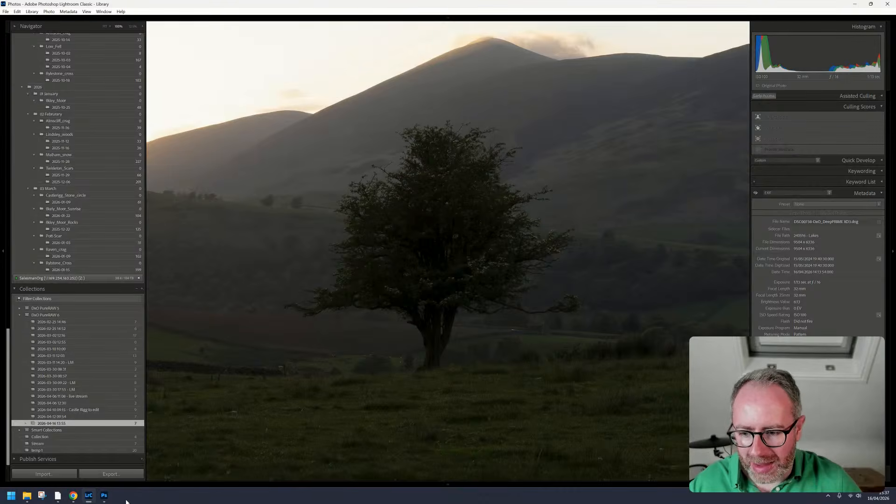
pyautogui.click(104, 495)
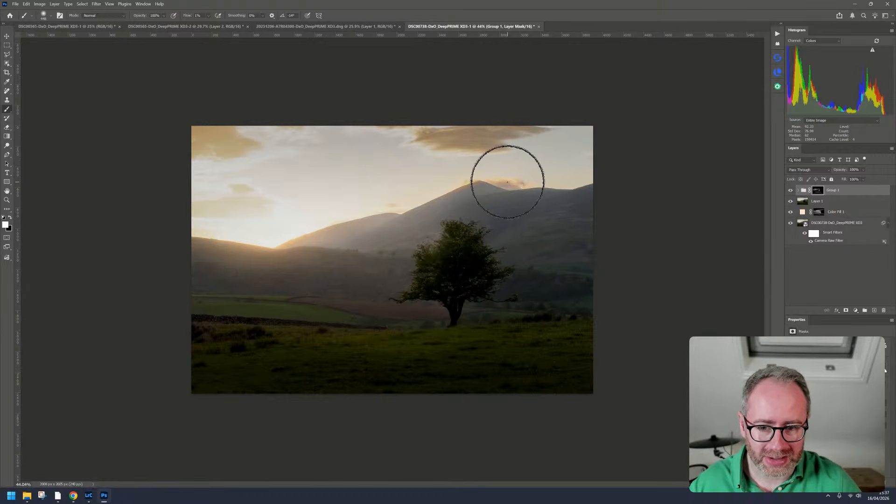
# Paint more glow through the group mask over the tree and compare with the group hidden
pyautogui.scroll(6, 457, 270)
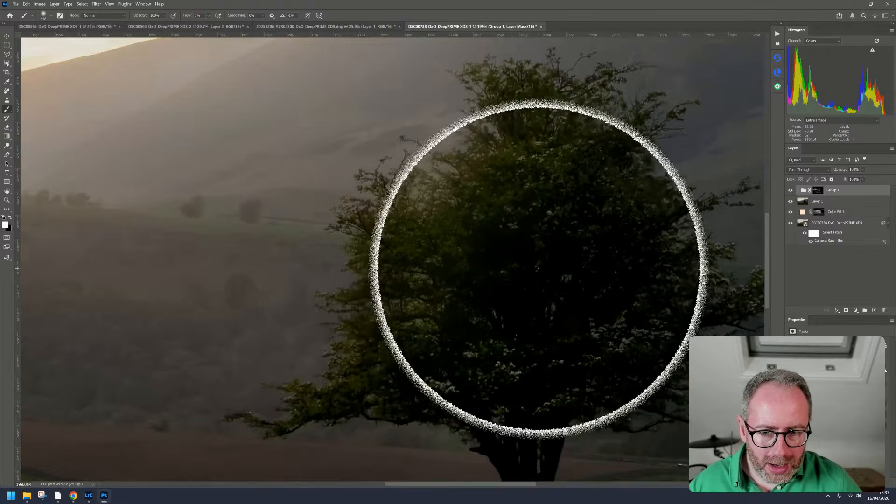
pyautogui.scroll(-5, 516, 311)
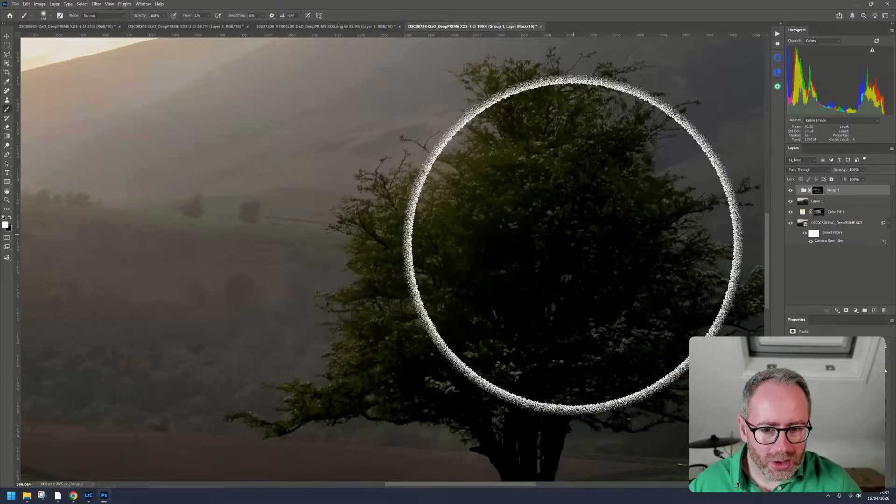
pyautogui.scroll(-3, 526, 274)
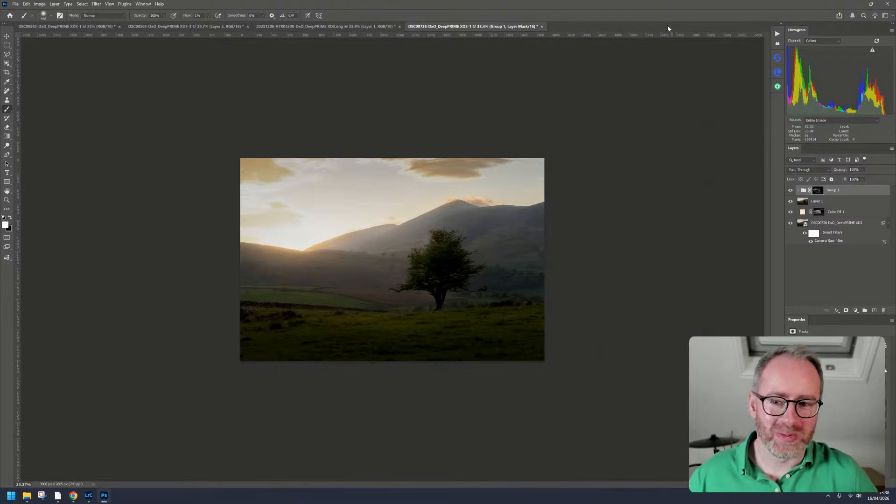
pyautogui.click(791, 190)
pyautogui.click(790, 190)
pyautogui.click(790, 190)
pyautogui.click(790, 190)
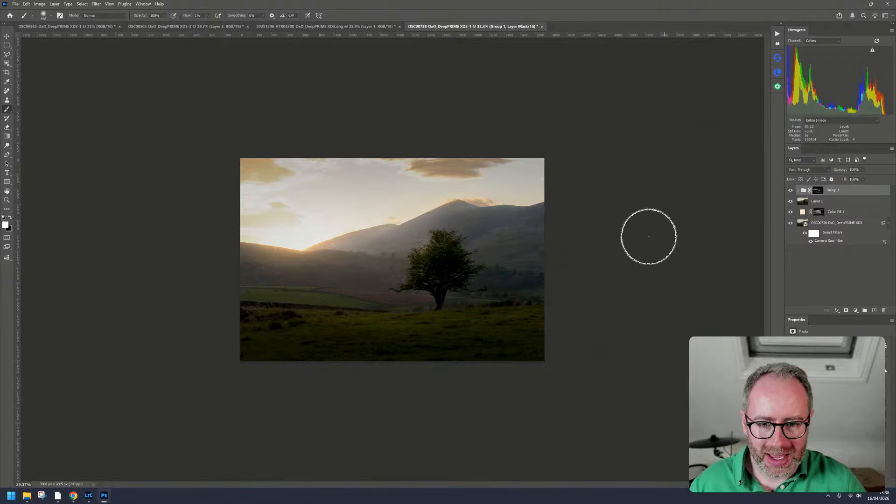
# Review the other open edited photos, including the black-and-white tree, and return to the sunset image
pyautogui.scroll(5, 649, 233)
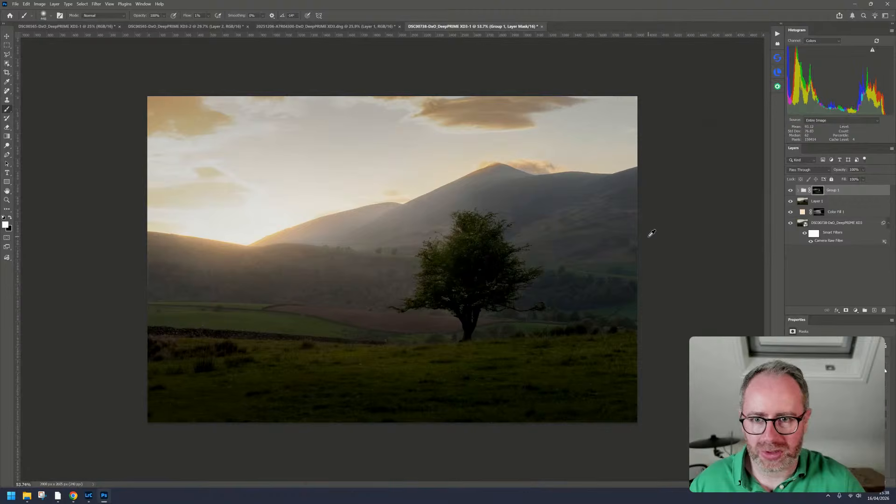
pyautogui.click(177, 27)
pyautogui.click(327, 27)
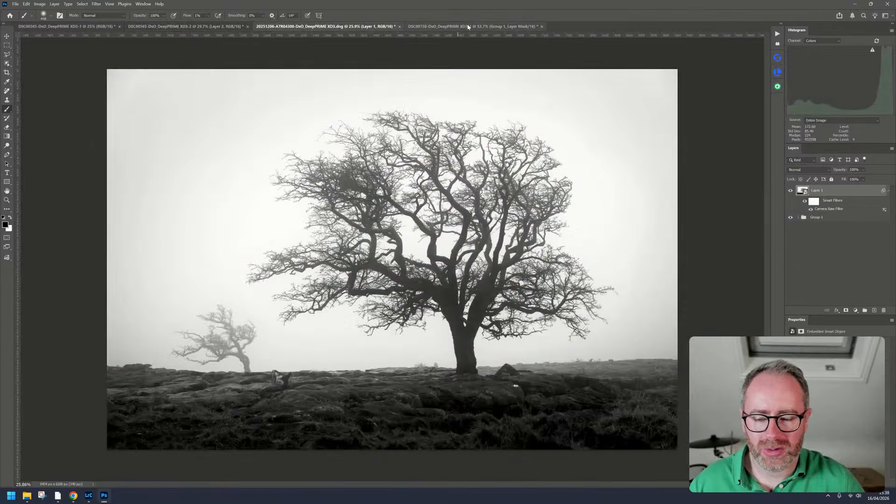
pyautogui.click(467, 27)
pyautogui.scroll(-1, 554, 170)
pyautogui.scroll(1, 558, 168)
pyautogui.scroll(1, 561, 169)
pyautogui.scroll(-6, 558, 172)
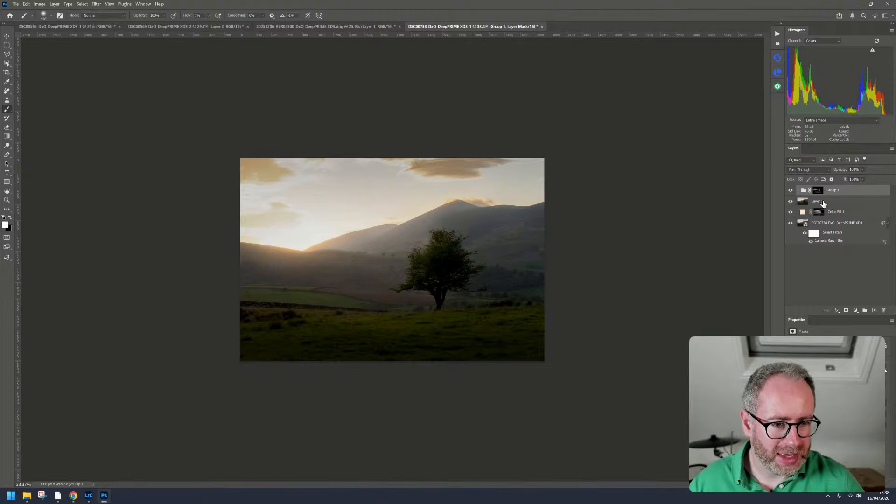
# Stamp all layers into a new merged layer and add a Brightness/Contrast adjustment with raised brightness above it
pyautogui.keyDown('shift'); pyautogui.click(848, 223); pyautogui.keyUp('shift')
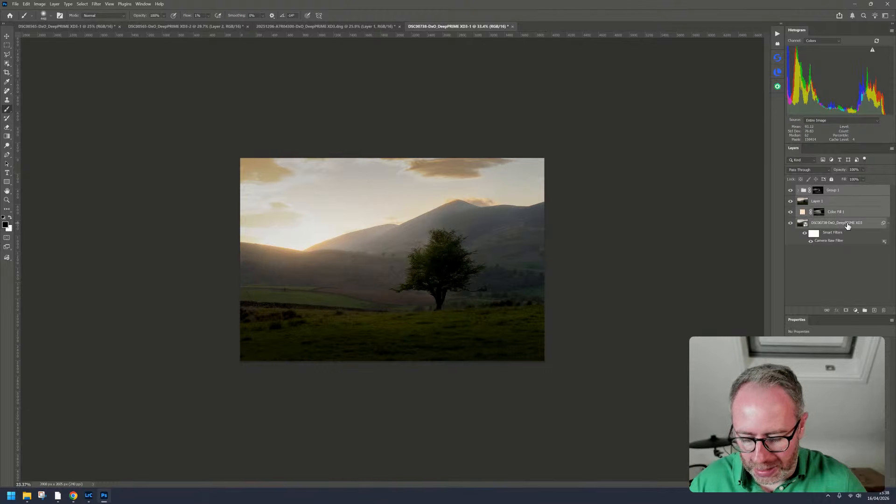
pyautogui.hotkey('ctrl', 'alt', 'shift', 'e')
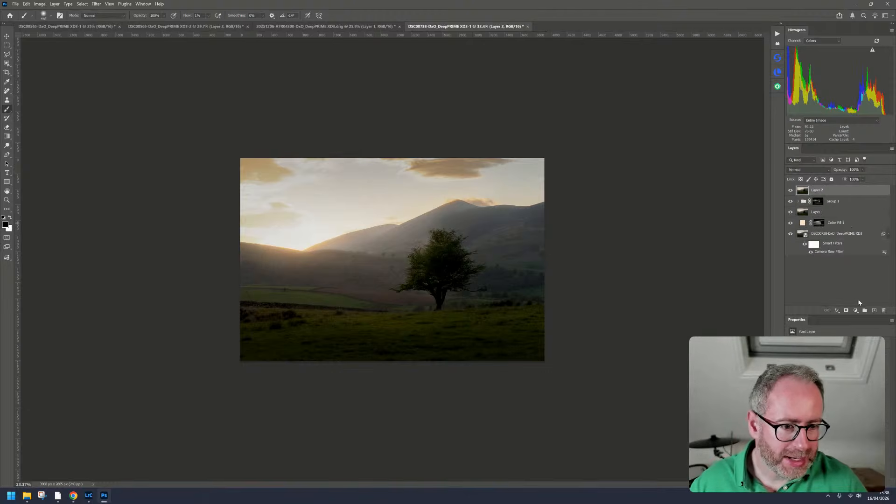
pyautogui.click(856, 310)
pyautogui.click(888, 340)
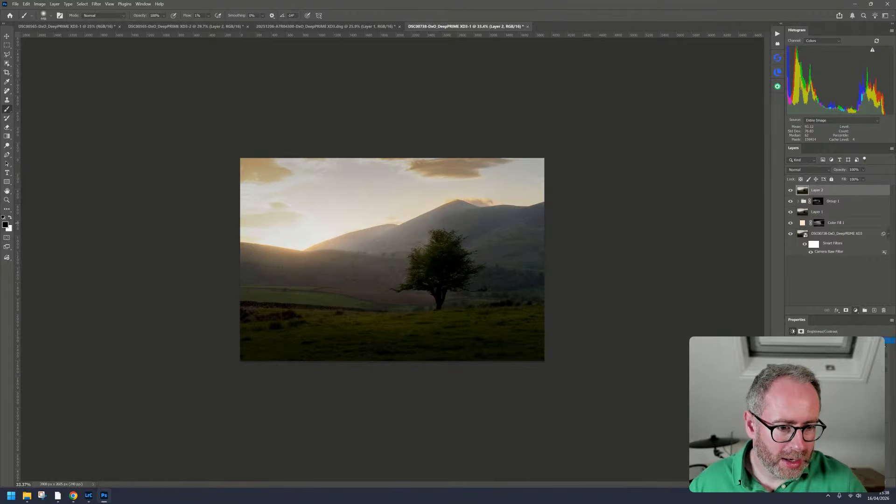
pyautogui.moveTo(837, 361)
pyautogui.mouseDown()
pyautogui.moveTo(859, 362)
pyautogui.moveTo(832, 372)
pyautogui.mouseUp()
# Compare the image with the top Brightness/Contrast adjustment hidden and shown, and inspect the result enlarged
pyautogui.click(790, 190)
pyautogui.click(791, 190)
pyautogui.click(790, 190)
pyautogui.click(790, 190)
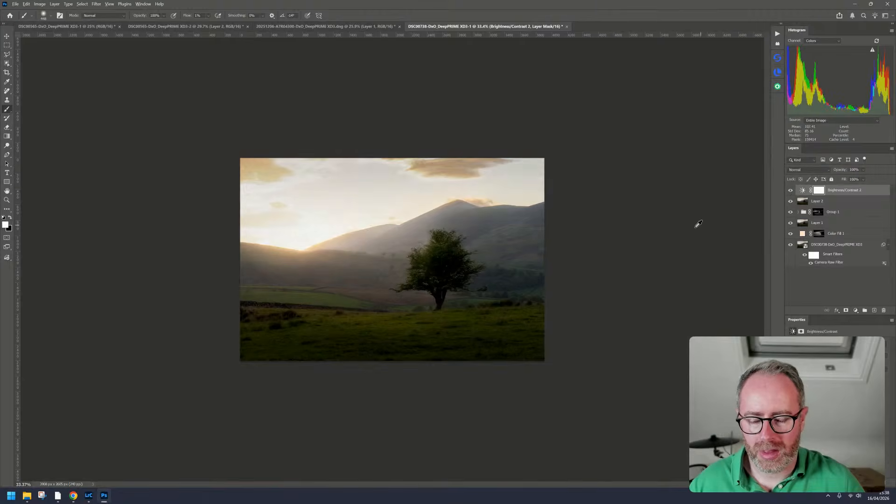
pyautogui.scroll(5, 701, 225)
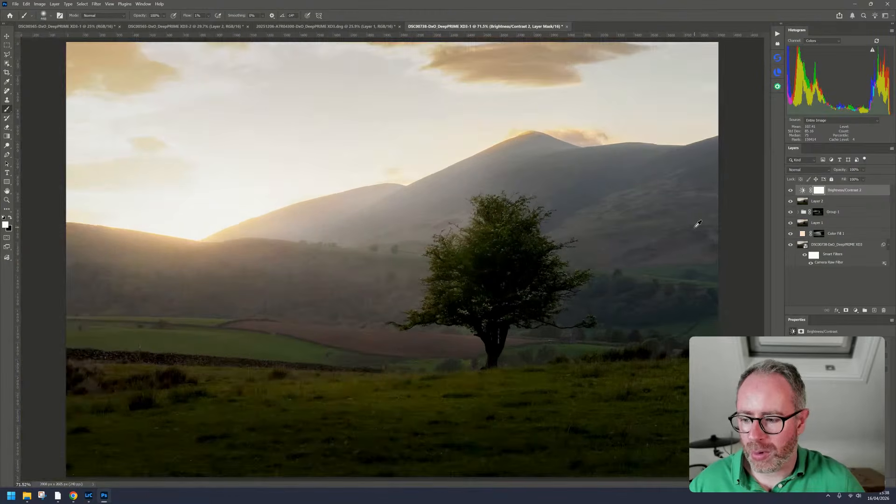
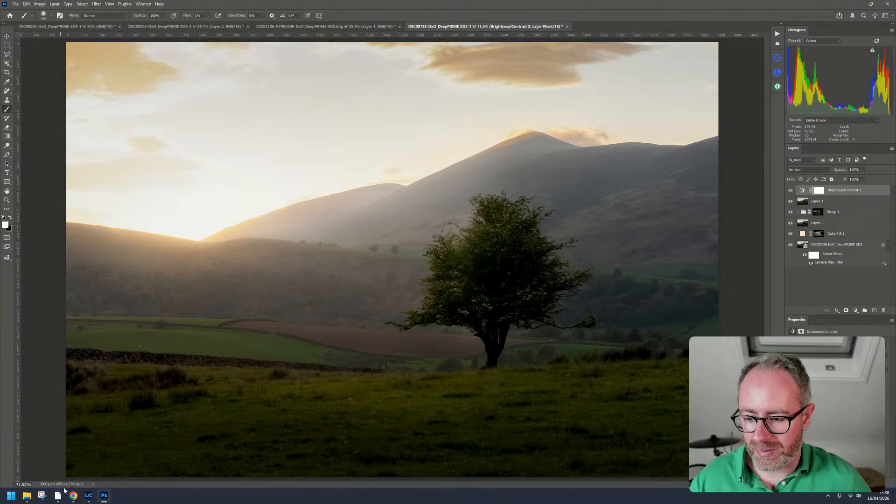
# Switch from Photoshop to the browser and look through the Facebook home feed in the group's tab
pyautogui.moveTo(73, 495)
pyautogui.click(42, 461)
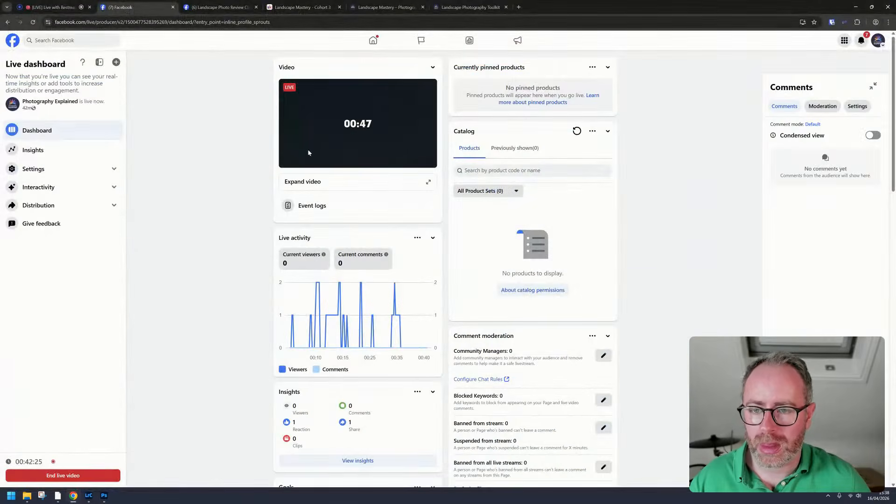
pyautogui.click(222, 3)
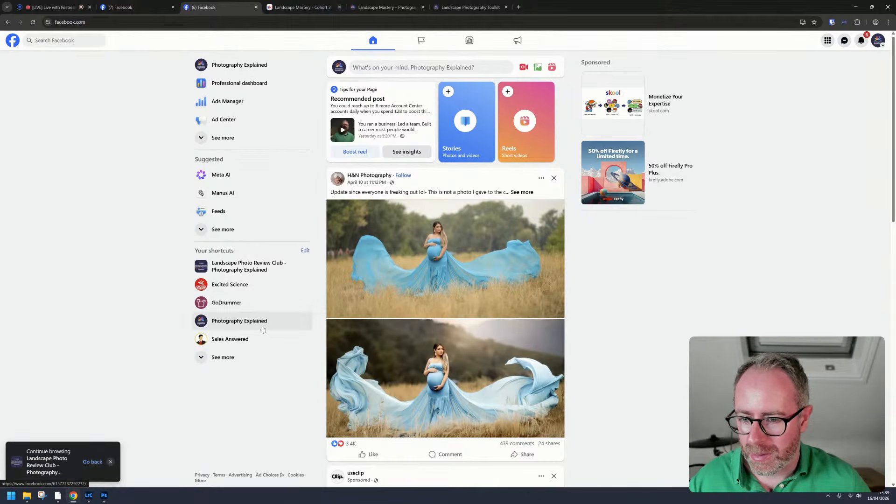
pyautogui.scroll(-3, 459, 334)
pyautogui.scroll(3, 459, 334)
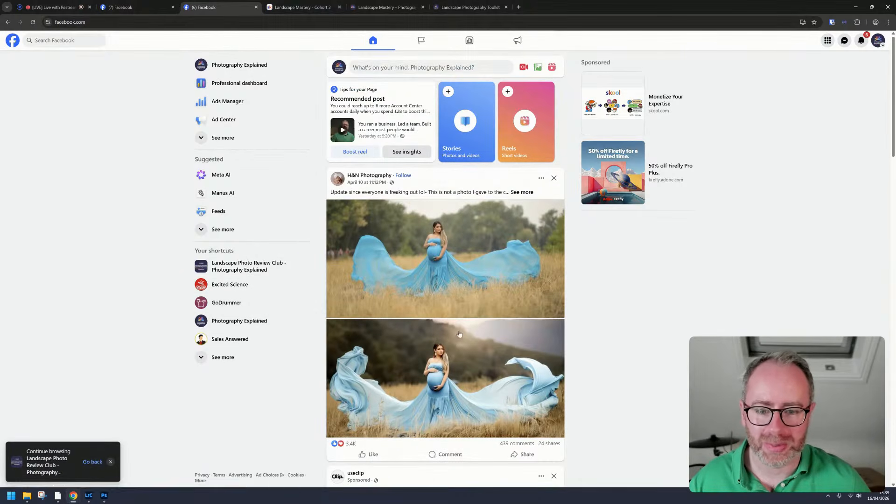
pyautogui.scroll(-7, 459, 334)
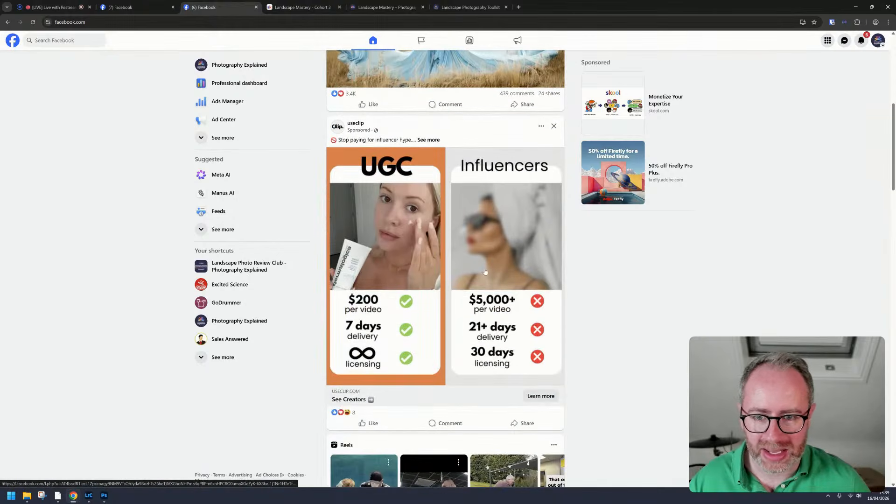
pyautogui.scroll(-9, 480, 175)
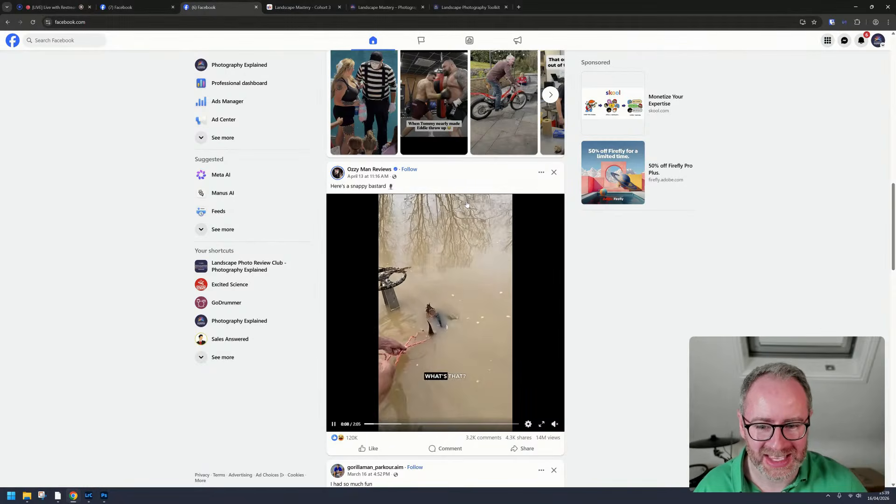
pyautogui.scroll(-6, 466, 204)
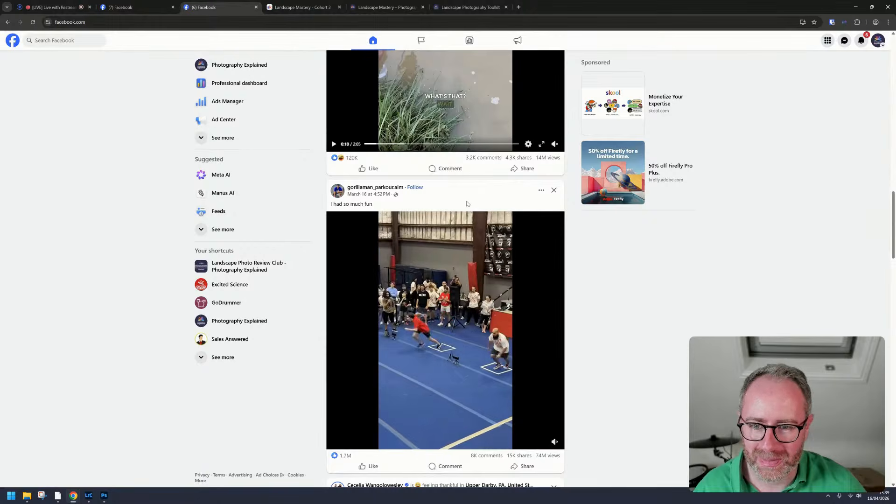
pyautogui.scroll(15, 467, 203)
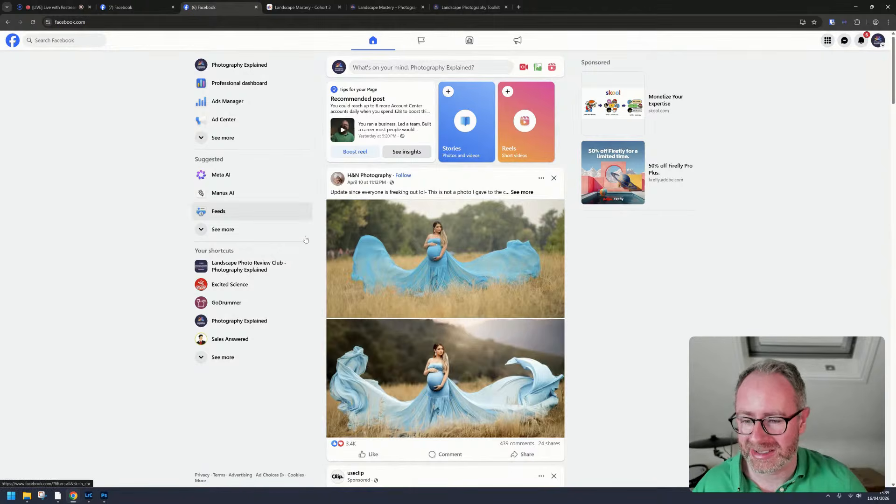
# Open the Landscape Photo Review Club - Photography Explained group and look through its recent member posts
pyautogui.click(246, 266)
pyautogui.scroll(-1, 433, 217)
pyautogui.scroll(3, 433, 218)
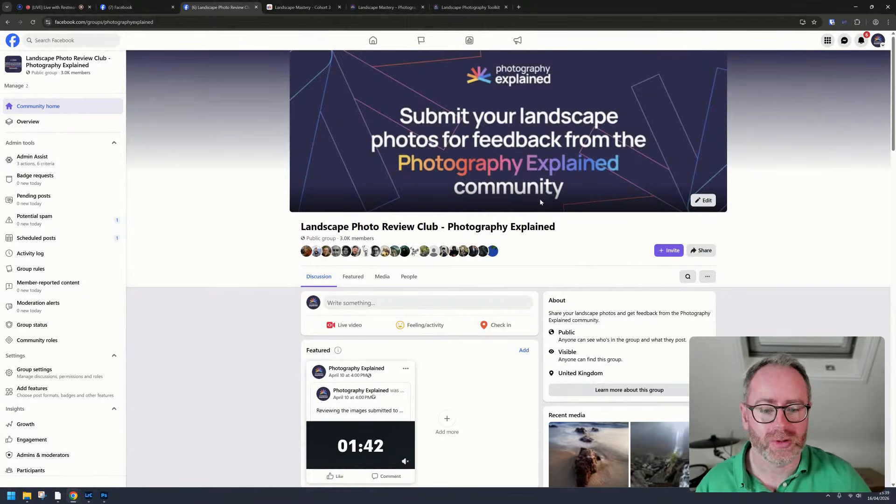
pyautogui.scroll(-5, 541, 207)
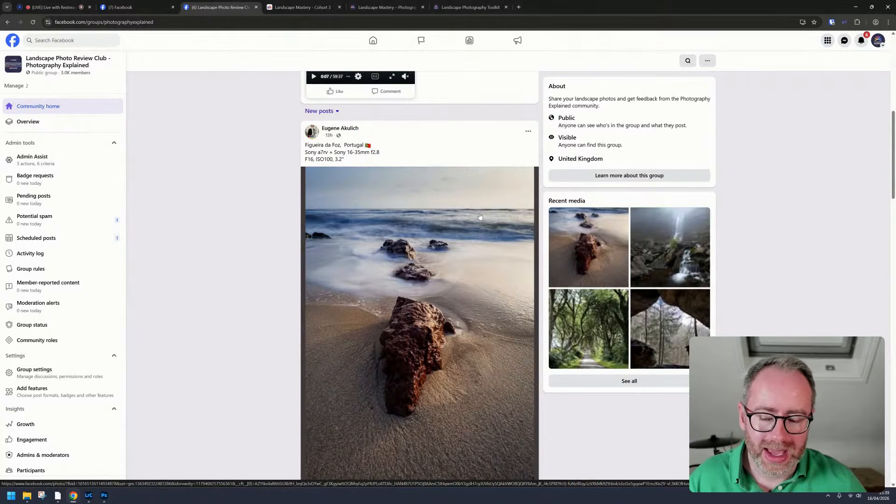
pyautogui.scroll(-10, 479, 216)
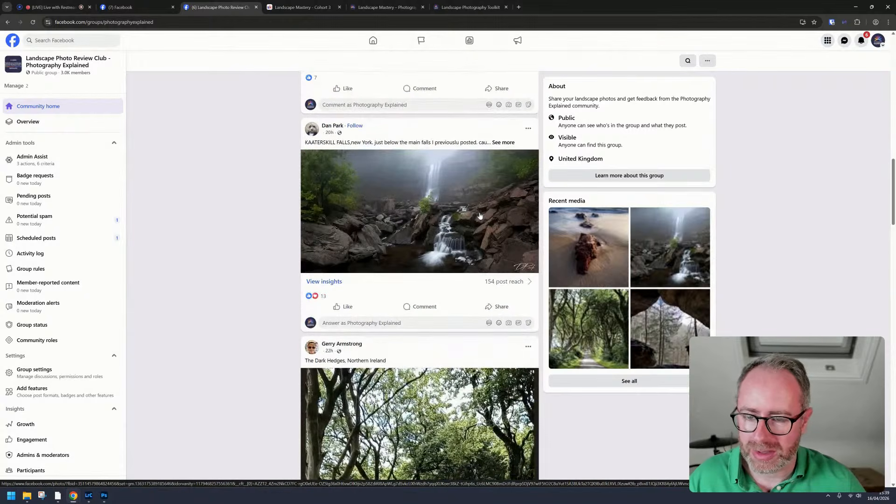
pyautogui.scroll(-10, 479, 216)
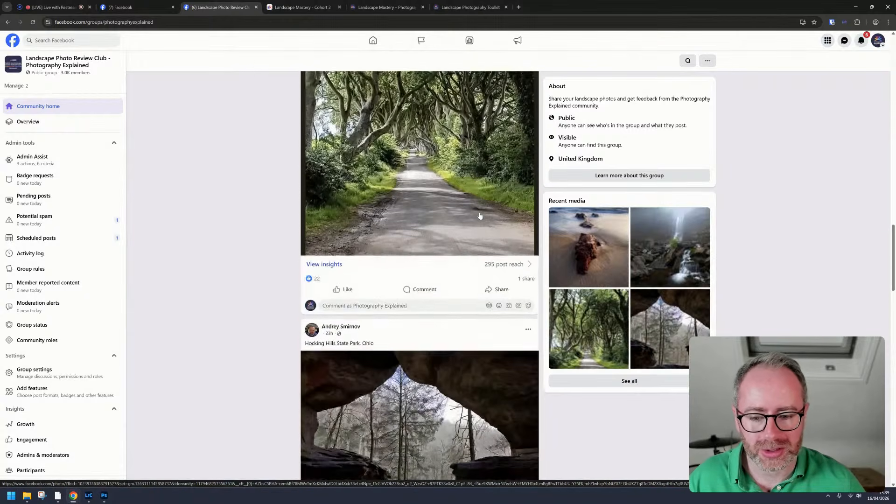
pyautogui.scroll(-15, 480, 216)
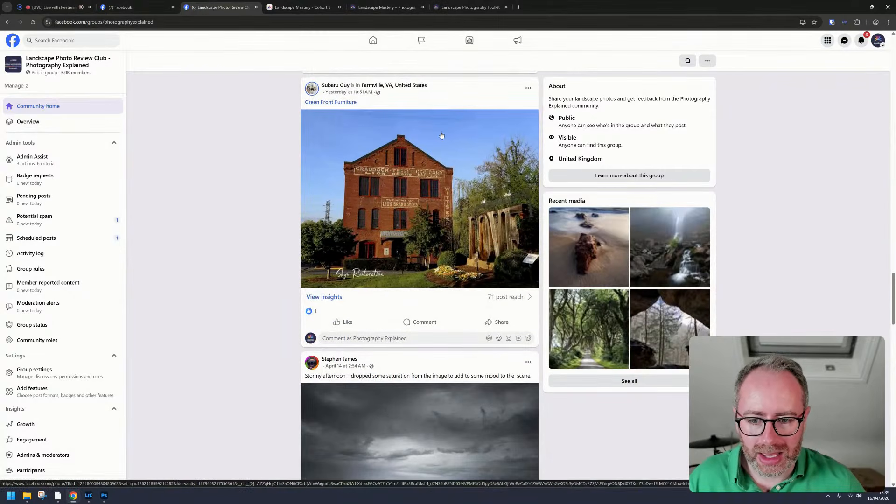
# Remove the Green Front Furniture brick-building post from the group without adding feedback or a rule violation
pyautogui.click(527, 87)
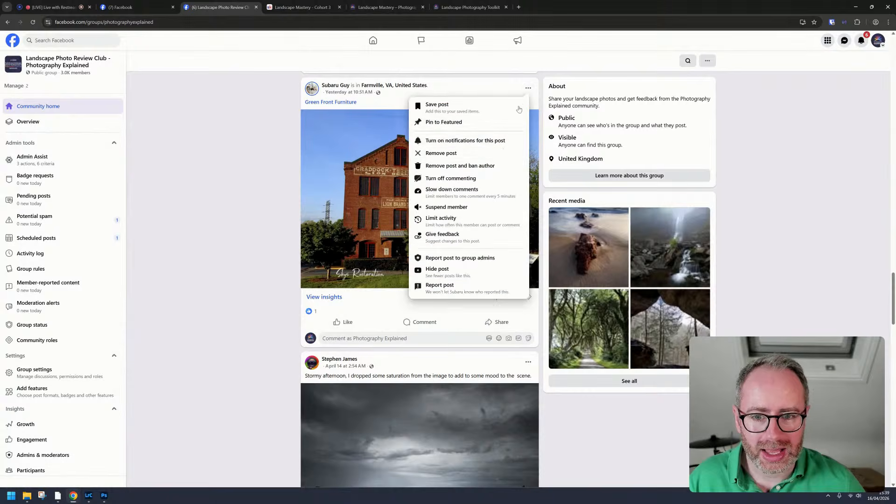
pyautogui.click(503, 153)
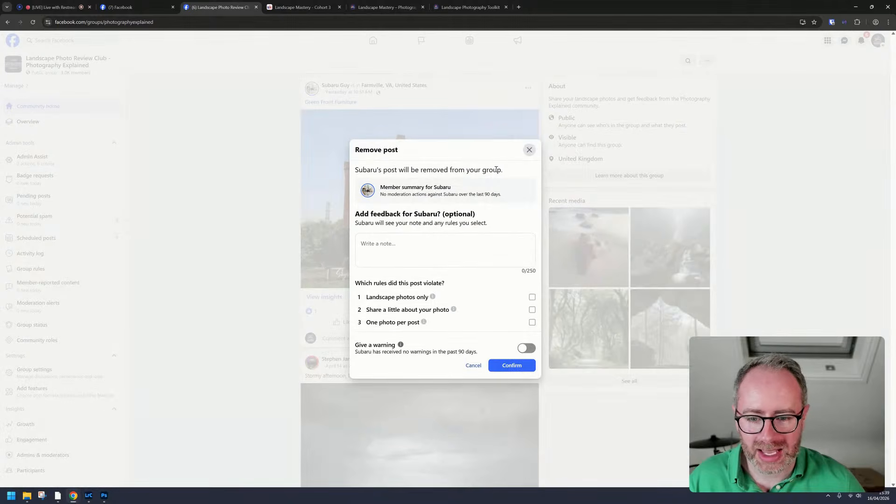
pyautogui.click(526, 366)
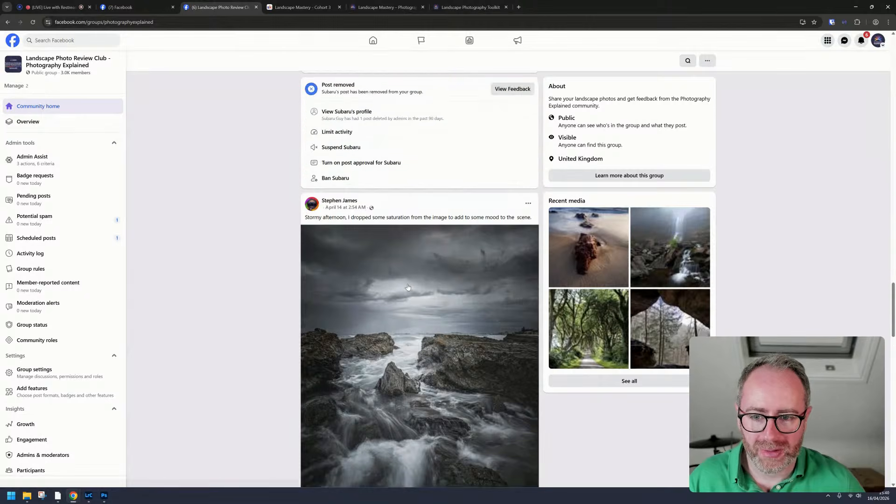
# View the stormy seascape and the Hudson Valley river photo enlarged, look through older posts and return to the group's header
pyautogui.click(531, 177)
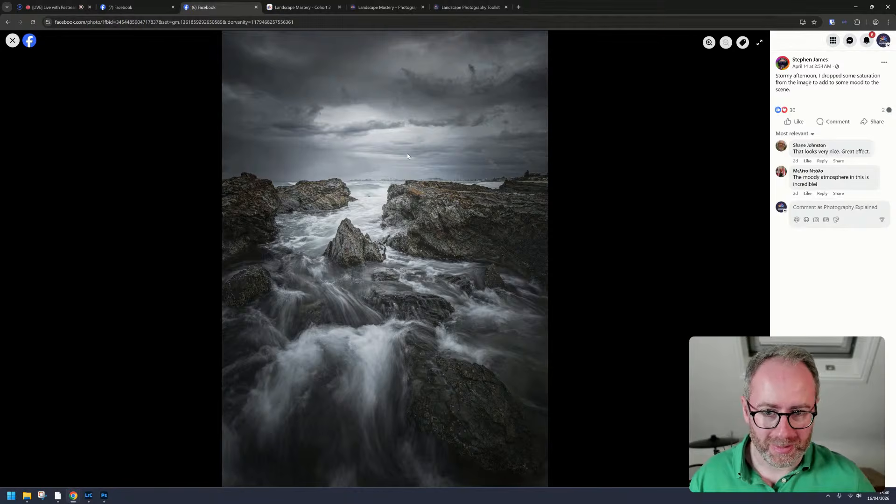
pyautogui.press('Escape')
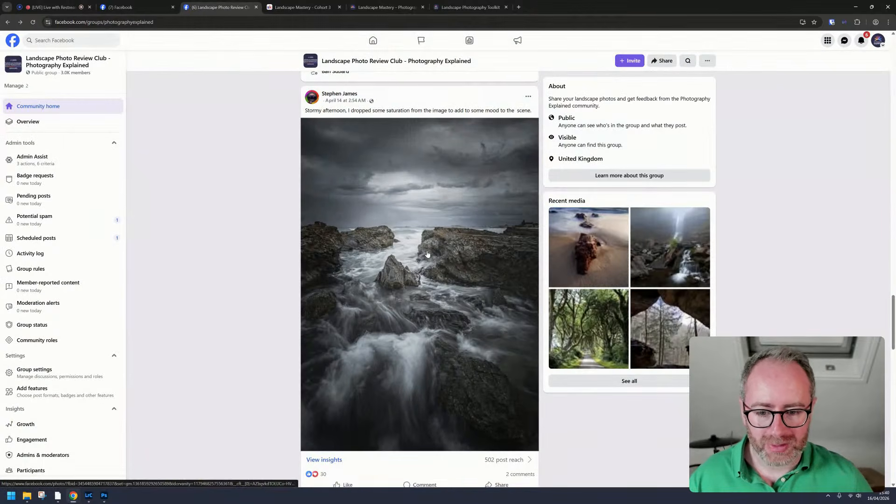
pyautogui.scroll(-5, 427, 254)
pyautogui.scroll(-2, 427, 254)
pyautogui.click(444, 288)
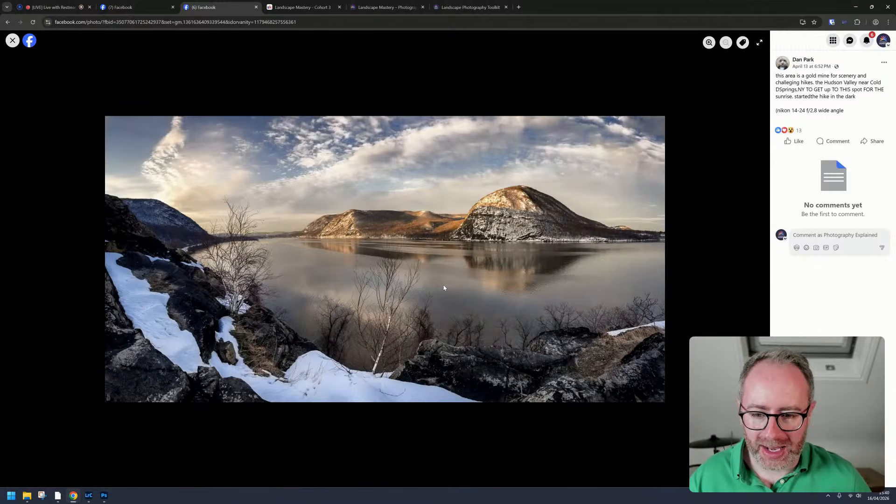
pyautogui.press('Escape')
pyautogui.scroll(-5, 450, 282)
pyautogui.scroll(-10, 452, 274)
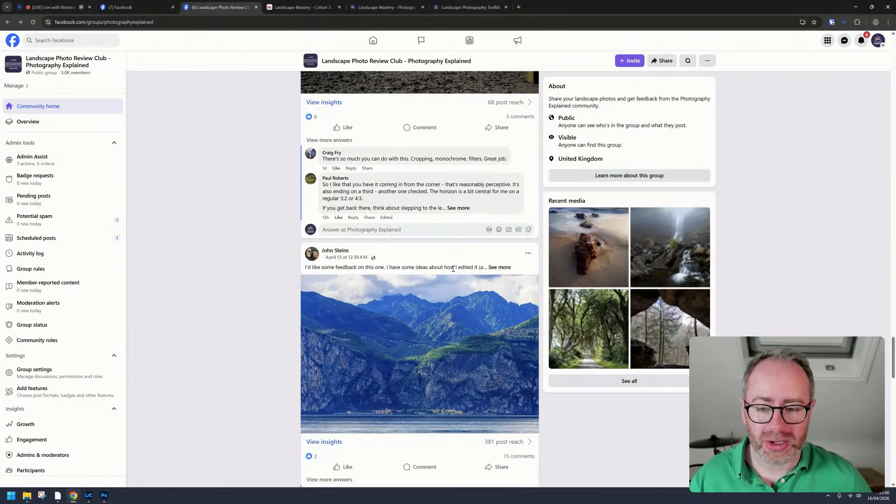
pyautogui.scroll(20, 448, 214)
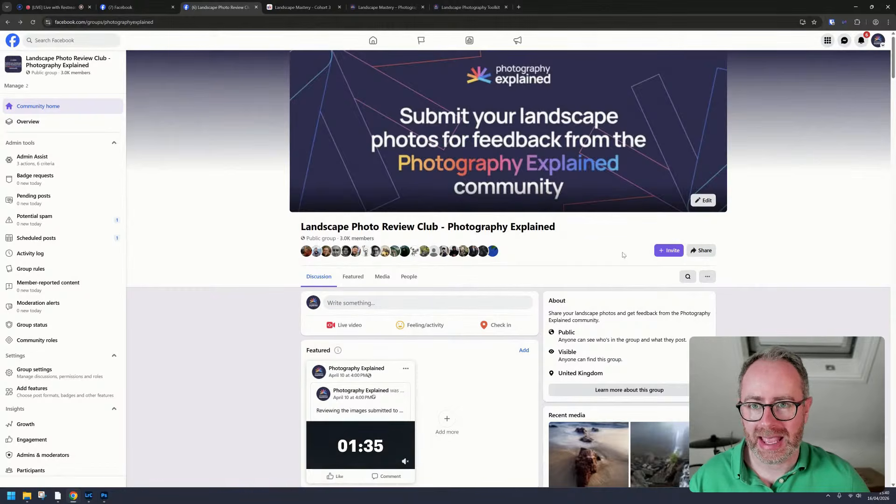
# Open the Landscape Mastery sales page and read its introduction, the author's story and the before-and-after photos
pyautogui.click(387, 7)
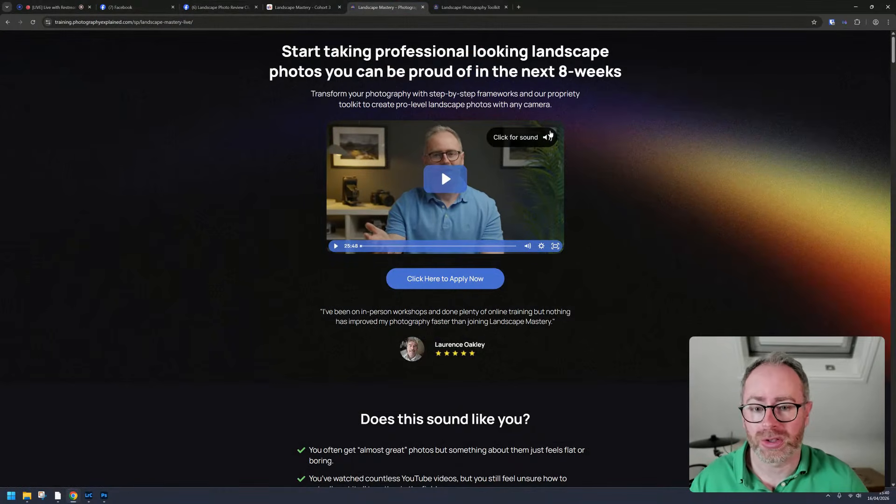
pyautogui.scroll(-6, 549, 134)
pyautogui.scroll(3, 550, 133)
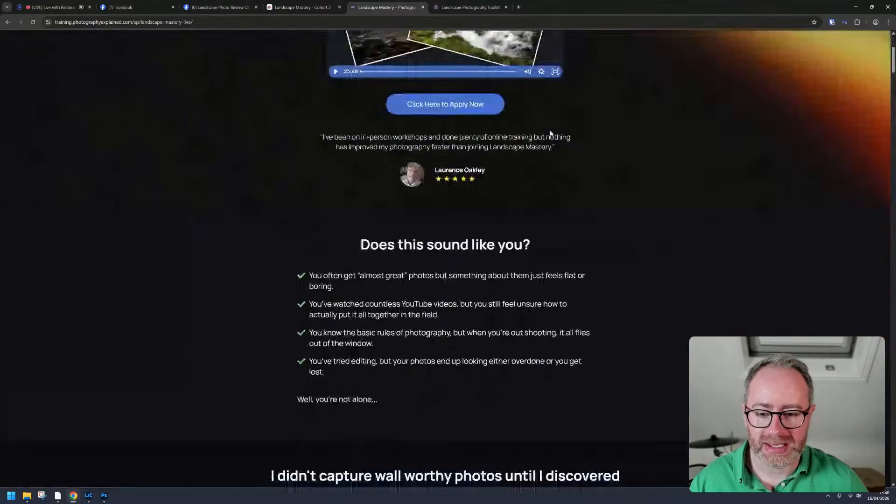
pyautogui.scroll(2, 550, 133)
pyautogui.moveTo(377, 380); pyautogui.dragTo(536, 398)
pyautogui.scroll(-10, 581, 330)
pyautogui.scroll(-20, 580, 329)
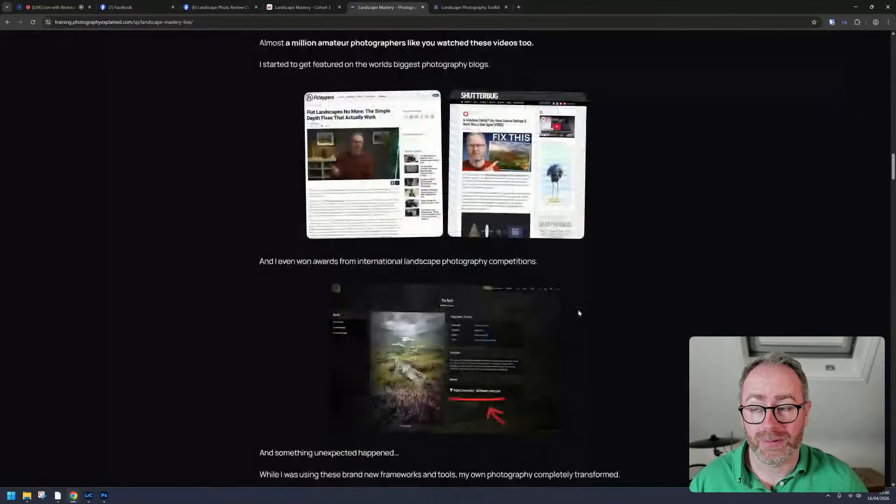
pyautogui.scroll(-1, 579, 313)
pyautogui.scroll(-12, 578, 312)
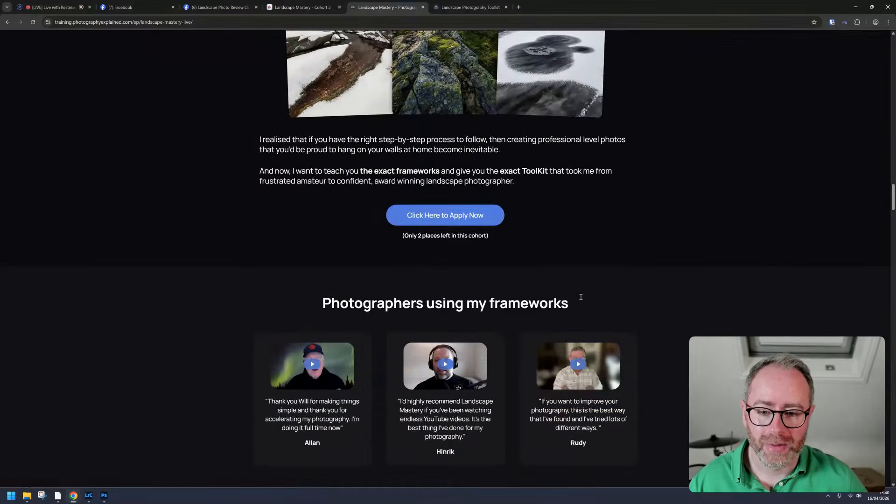
pyautogui.scroll(20, 582, 290)
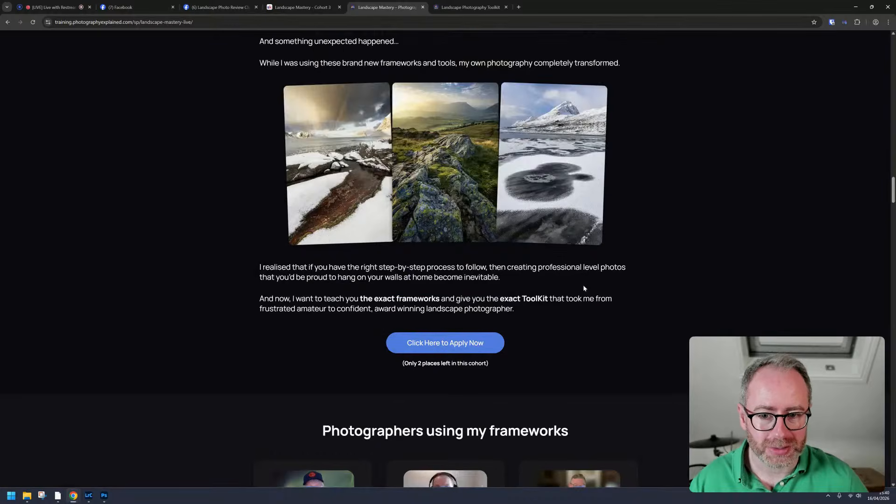
pyautogui.scroll(-20, 582, 286)
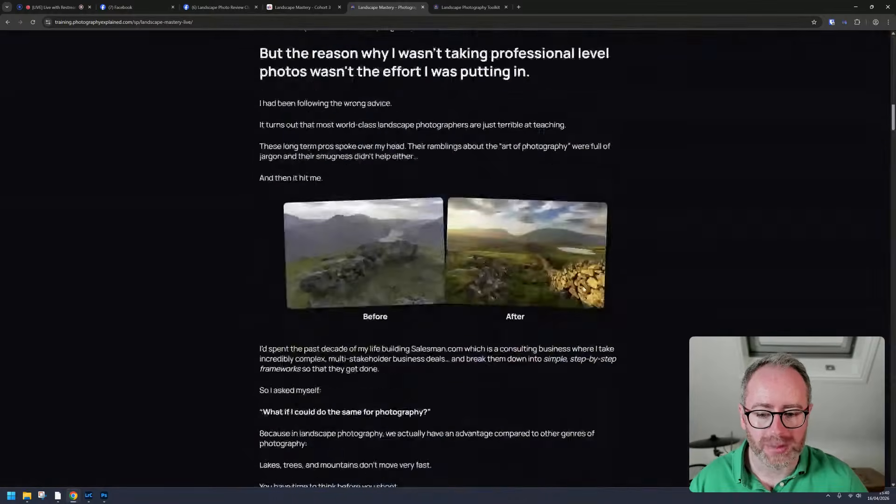
# Review the Landscape Mastery programme sections on frameworks, weekly teaching, Q&A sessions and community support
pyautogui.scroll(-20, 584, 289)
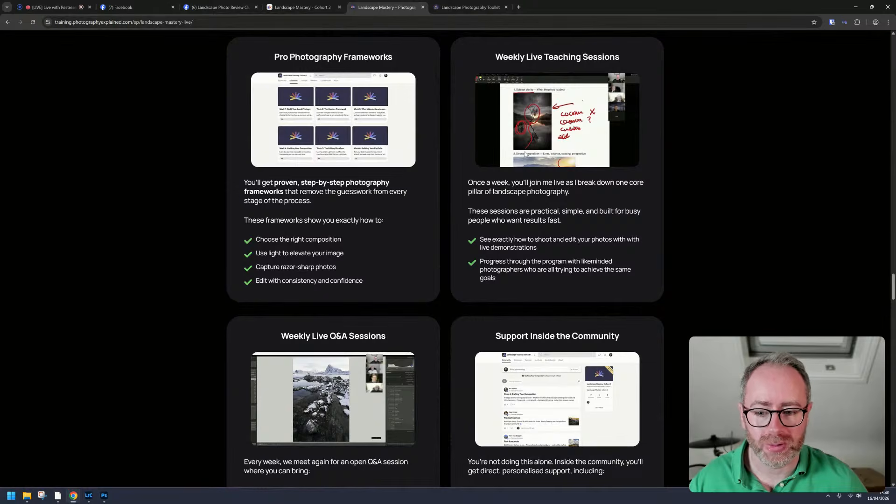
pyautogui.scroll(-3, 379, 248)
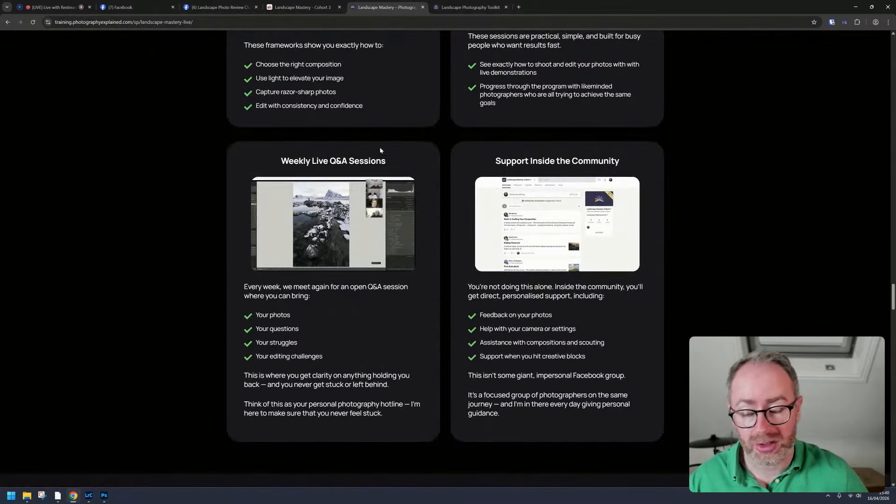
pyautogui.scroll(-1, 520, 223)
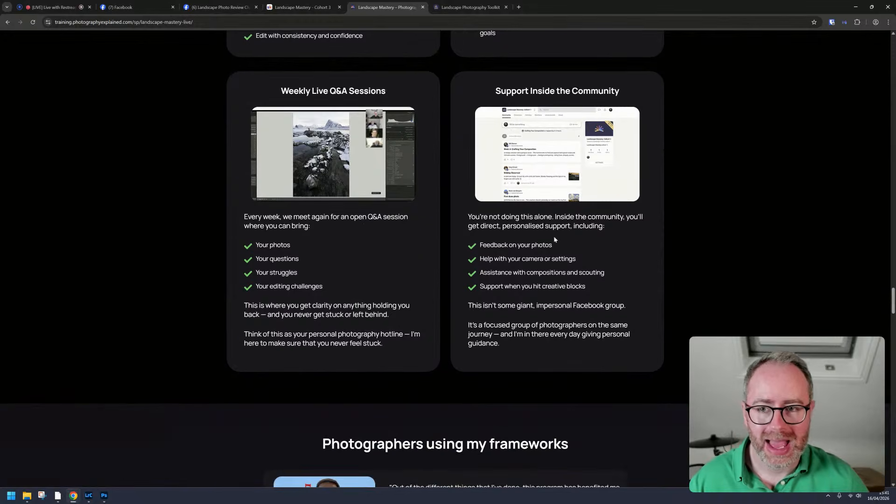
# Open the Landscape Mastery - Cohort 3 community on Skool and look through its discussion posts
pyautogui.click(302, 7)
pyautogui.scroll(-7, 428, 250)
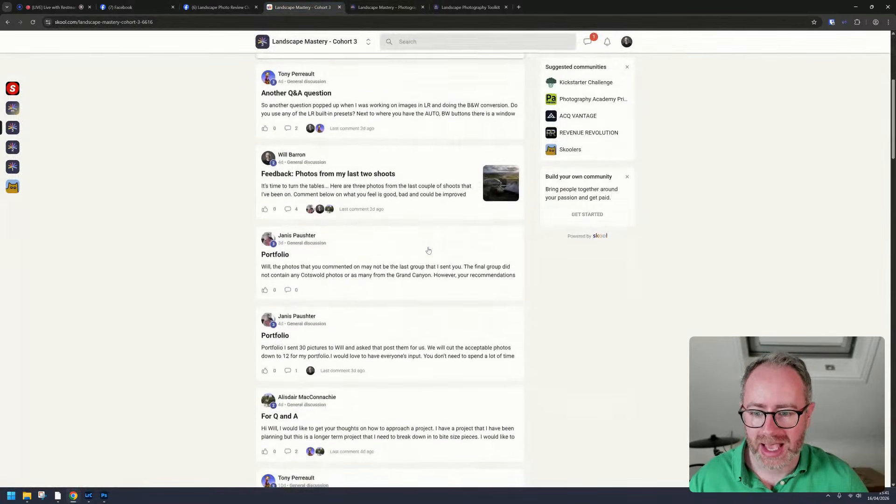
pyautogui.scroll(8, 429, 250)
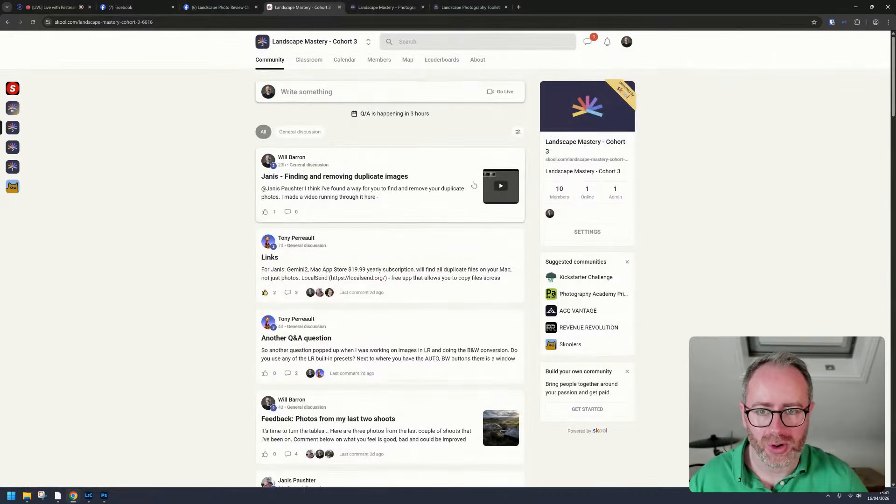
# Return to the Landscape Mastery sales page and examine its section on exclusive ToolKit access
pyautogui.click(475, 6)
pyautogui.click(400, 8)
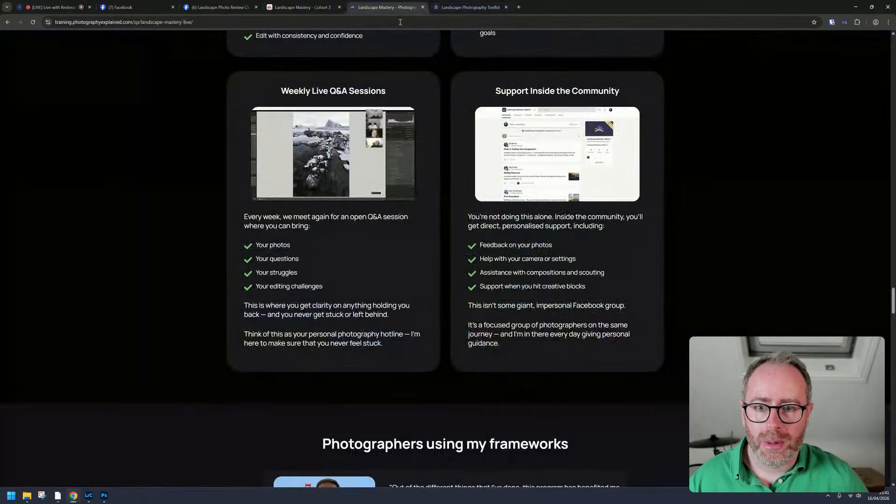
pyautogui.scroll(-1, 425, 208)
pyautogui.scroll(-9, 426, 208)
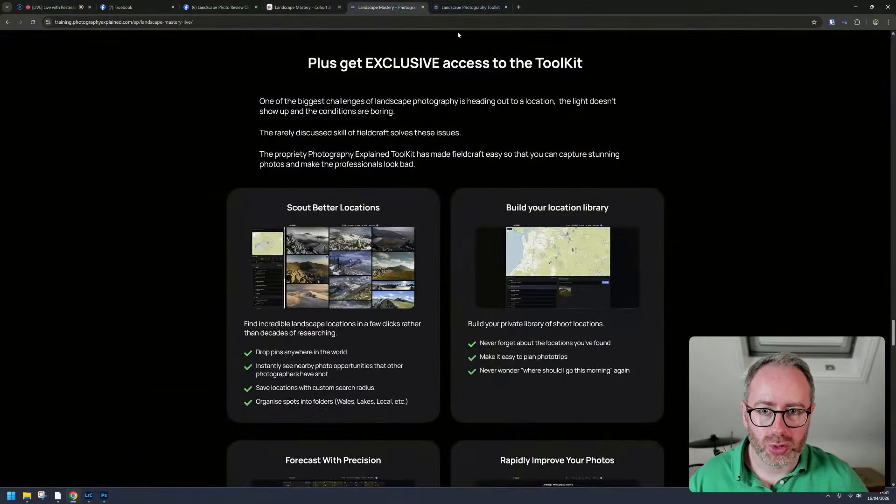
# Open the Landscape Photography Toolkit forecast and show the Low Clouds weather layer on a wider view of the map
pyautogui.click(466, 7)
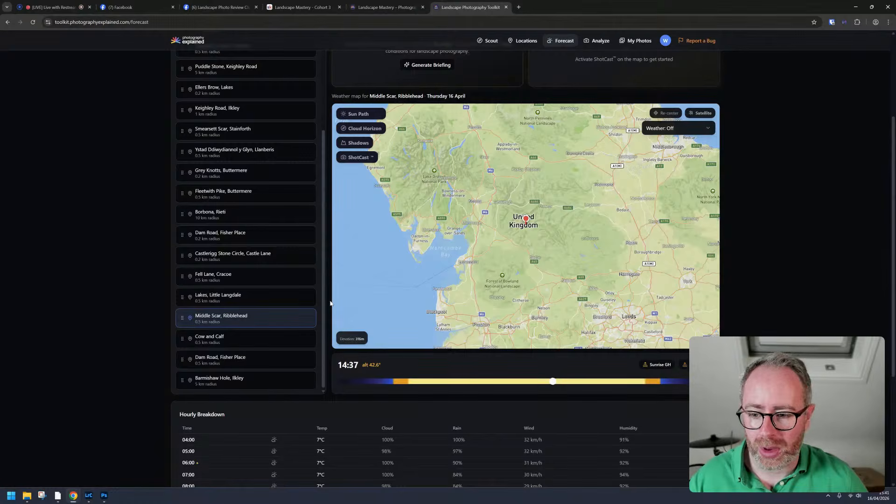
pyautogui.click(663, 130)
pyautogui.click(674, 168)
pyautogui.scroll(-5, 662, 193)
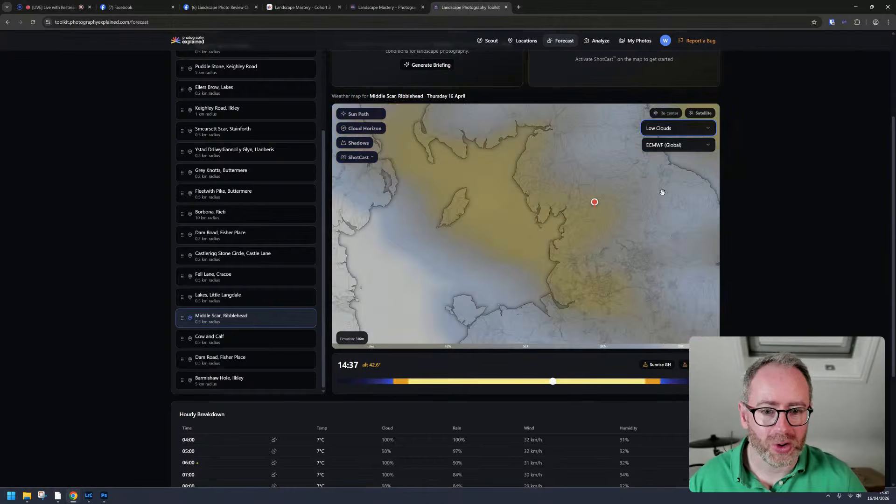
# Open Scout and drop a pin at Watendlath, Borrowdale in the Lake District to find nearby landscape photos
pyautogui.click(490, 41)
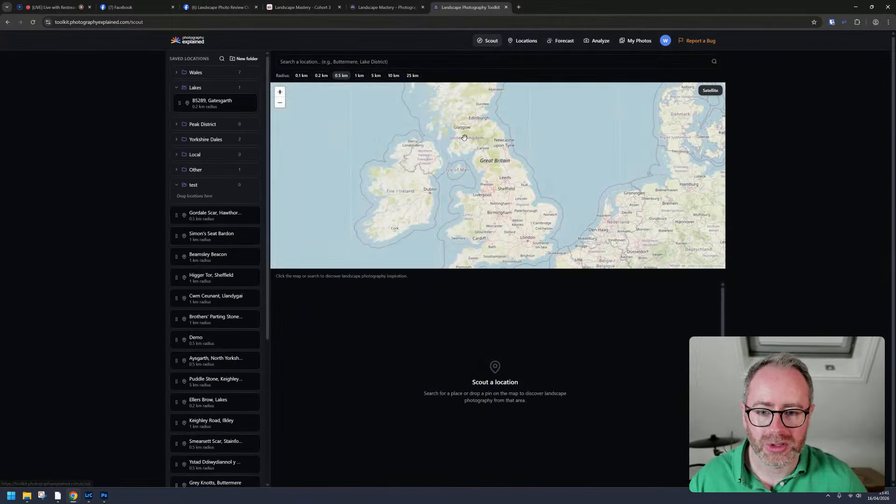
pyautogui.click(482, 166)
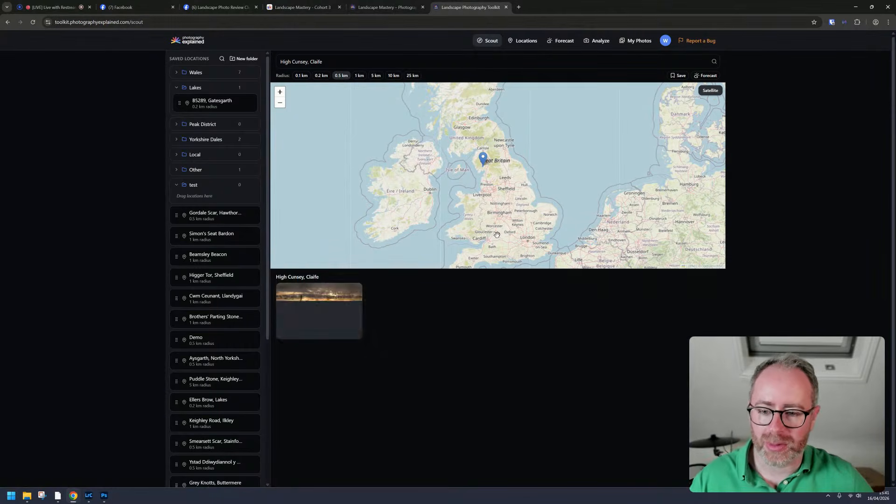
pyautogui.scroll(3, 455, 204)
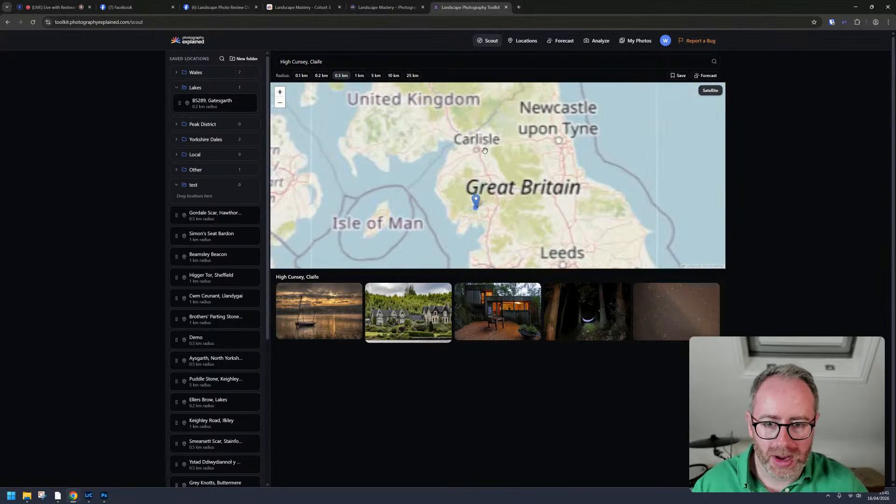
pyautogui.click(448, 203)
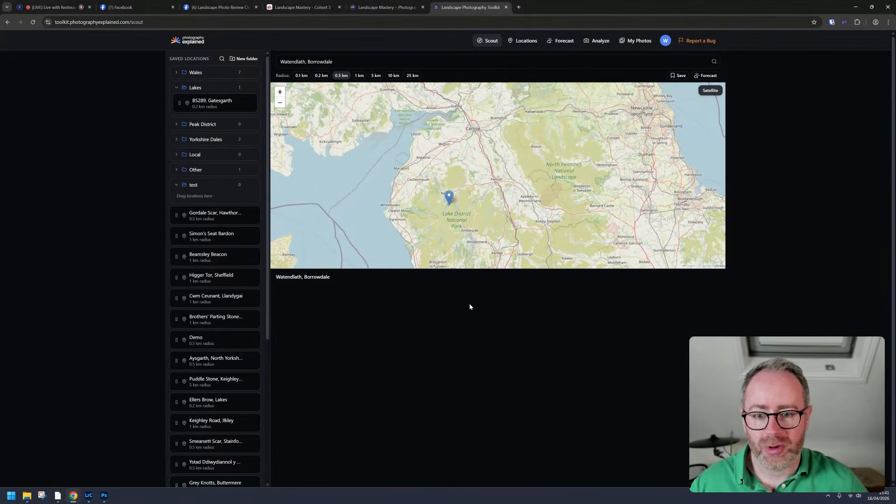
pyautogui.scroll(5, 500, 175)
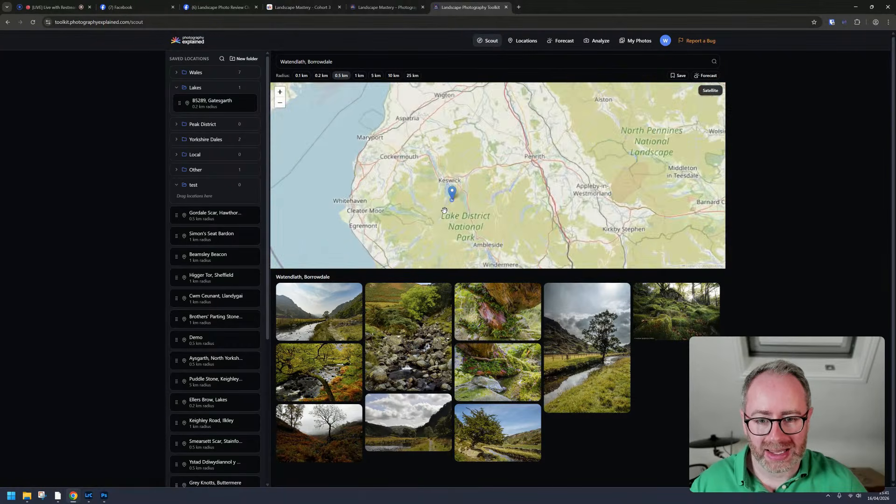
pyautogui.moveTo(501, 175); pyautogui.dragTo(512, 346)
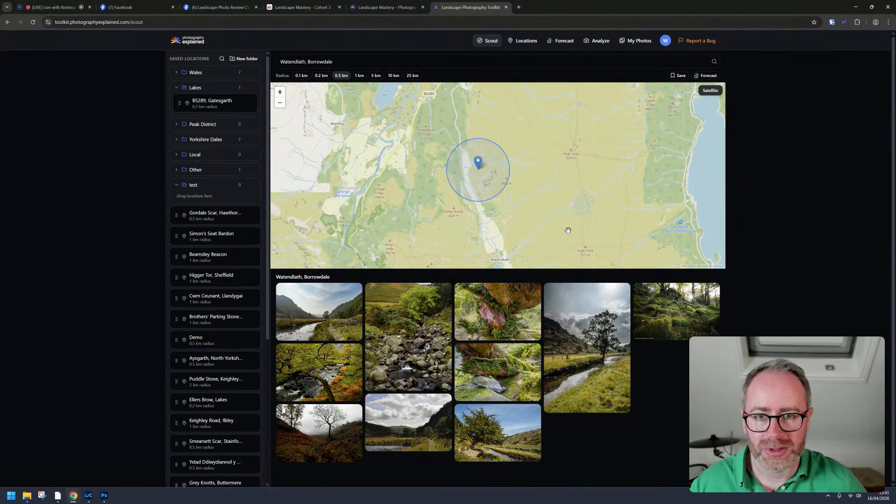
# Look at the lone tree by the stream and mossy woodland photos enlarged, and examine the terrain around the Watendlath pin
pyautogui.click(583, 338)
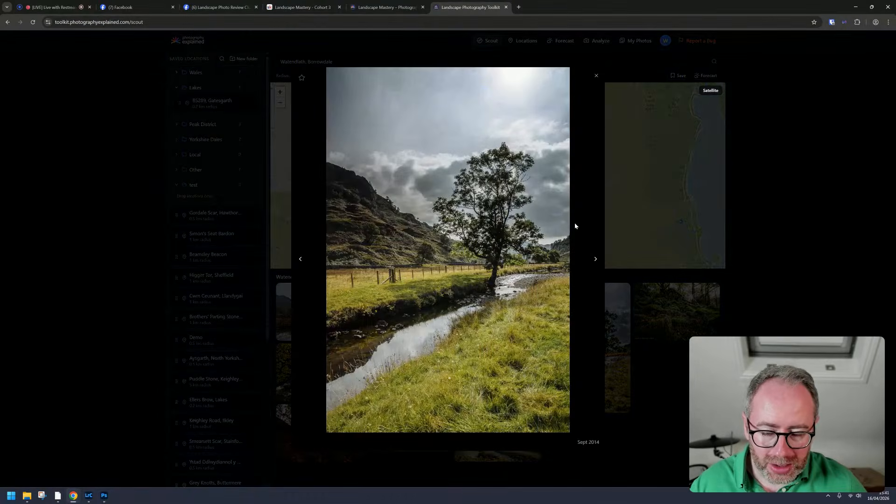
pyautogui.click(575, 224)
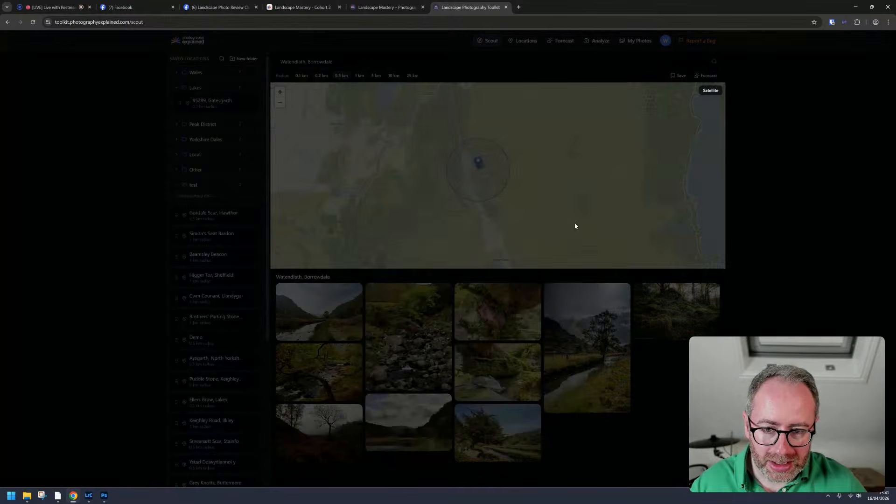
pyautogui.moveTo(455, 137); pyautogui.dragTo(432, 318)
pyautogui.moveTo(412, 261); pyautogui.dragTo(448, 175)
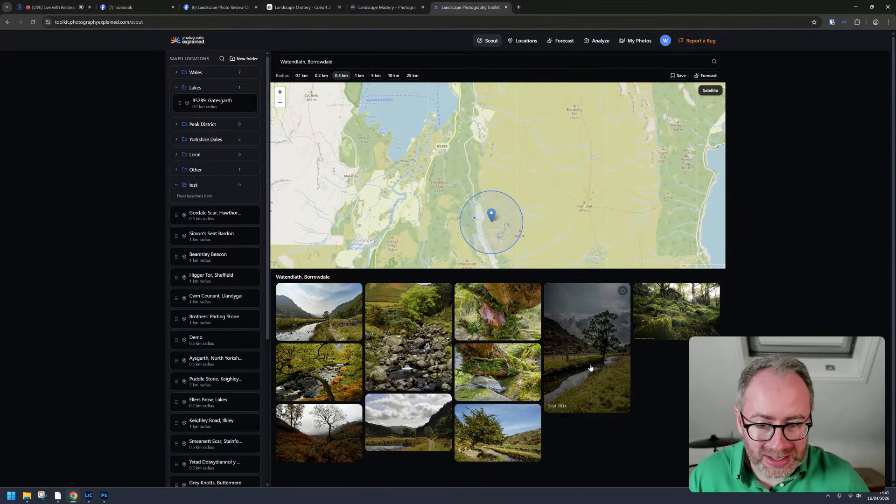
pyautogui.scroll(1, 520, 225)
pyautogui.moveTo(509, 227); pyautogui.dragTo(491, 171)
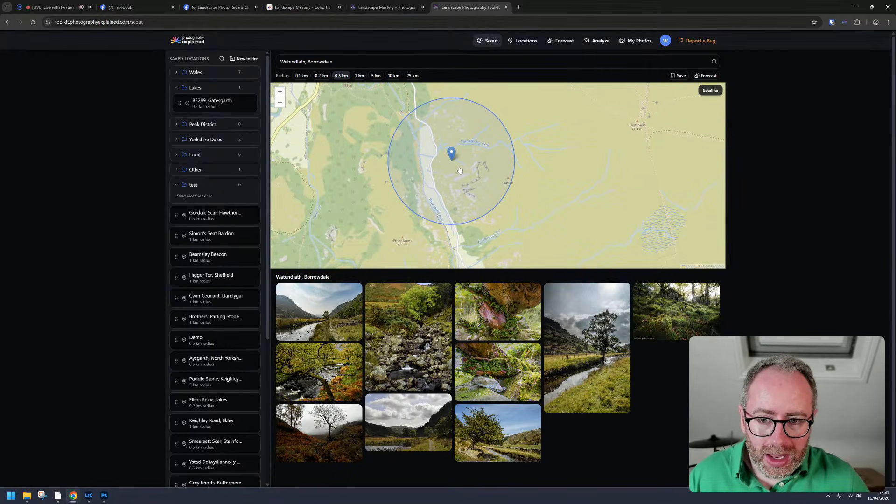
pyautogui.moveTo(460, 170); pyautogui.dragTo(508, 229)
pyautogui.moveTo(390, 122); pyautogui.dragTo(415, 169)
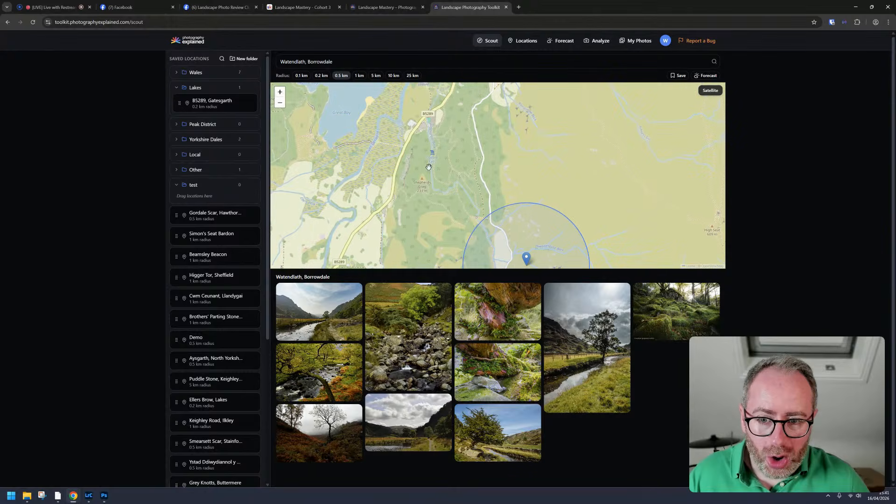
pyautogui.moveTo(454, 203); pyautogui.dragTo(406, 122)
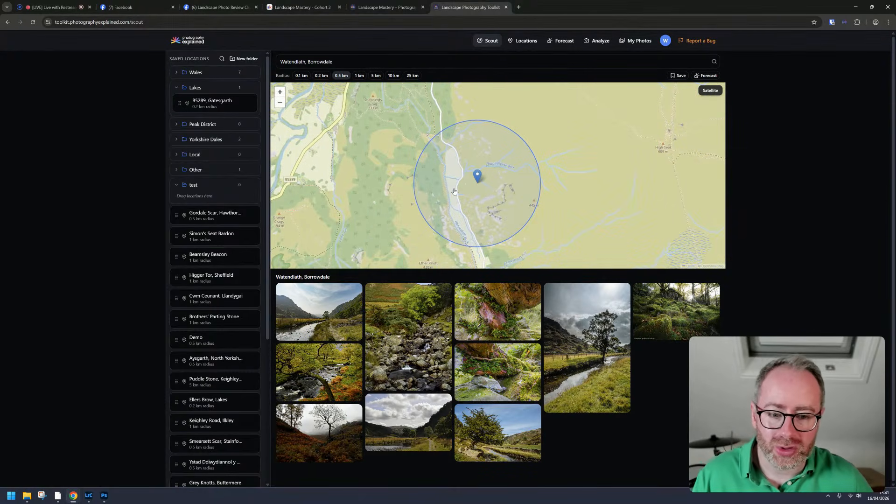
pyautogui.click(668, 312)
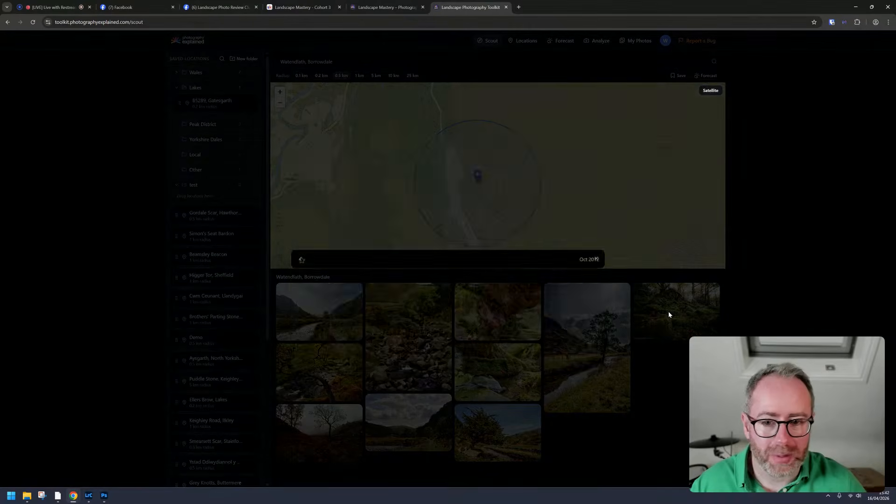
pyautogui.click(594, 147)
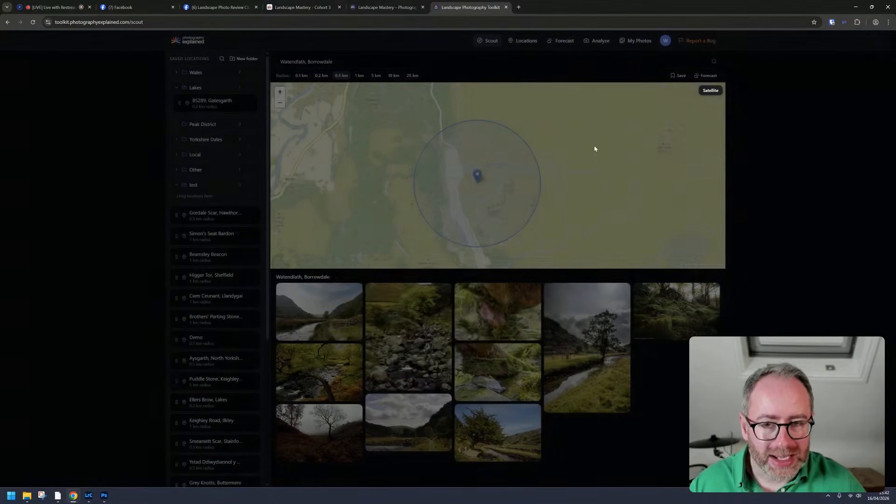
# Save the Watendlath, Borrowdale location with its 0.5 km radius and open it among the saved locations
pyautogui.click(679, 76)
pyautogui.click(525, 41)
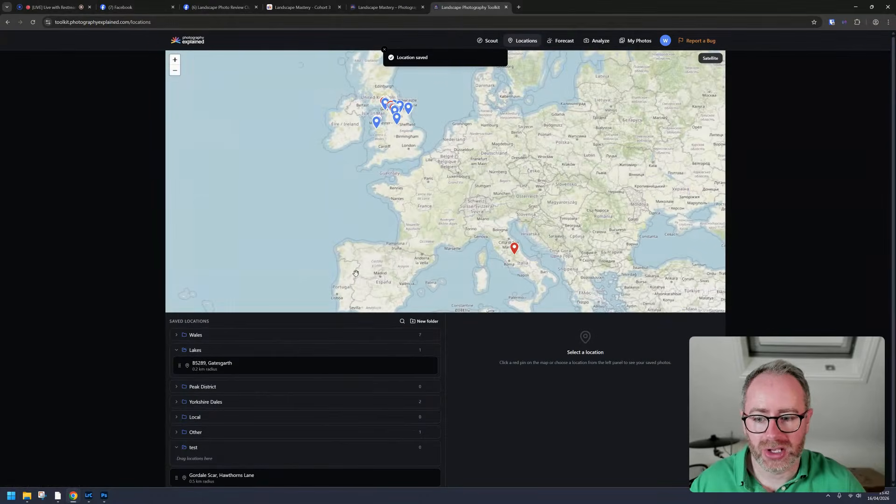
pyautogui.scroll(-10, 261, 397)
pyautogui.click(300, 474)
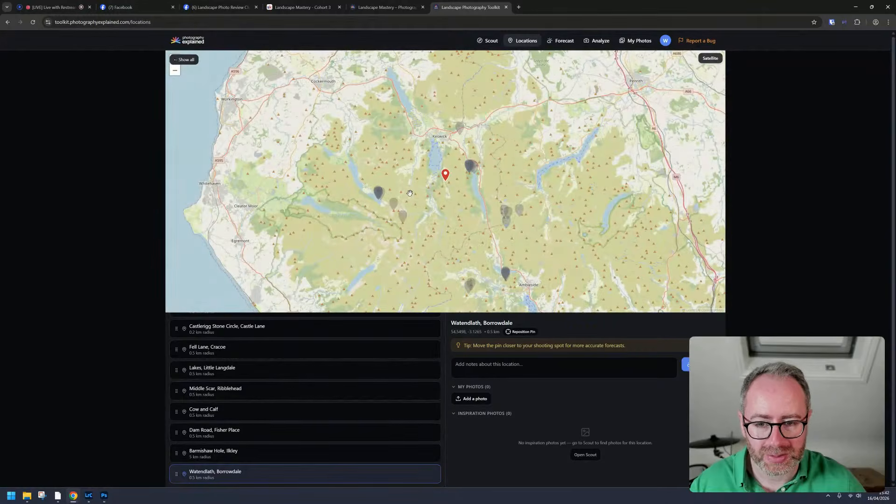
# Open the photography forecast for the saved location Watendlath, Borrowdale
pyautogui.click(561, 41)
pyautogui.scroll(-8, 306, 320)
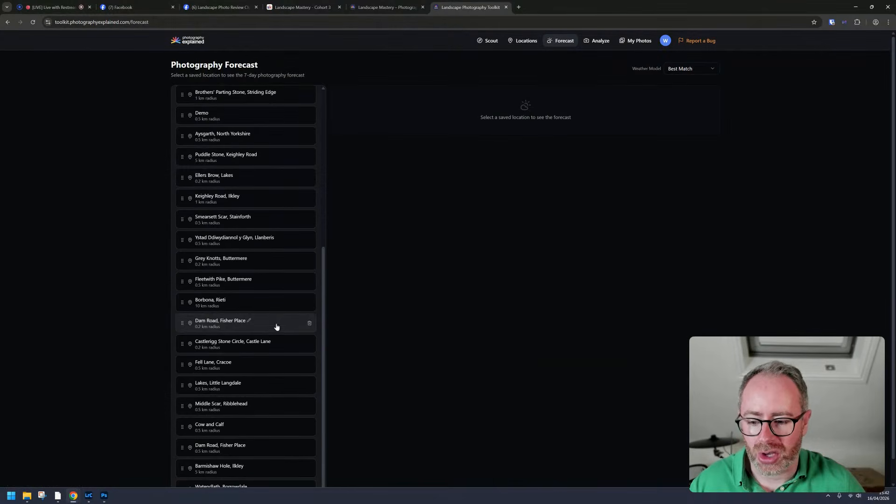
pyautogui.click(280, 464)
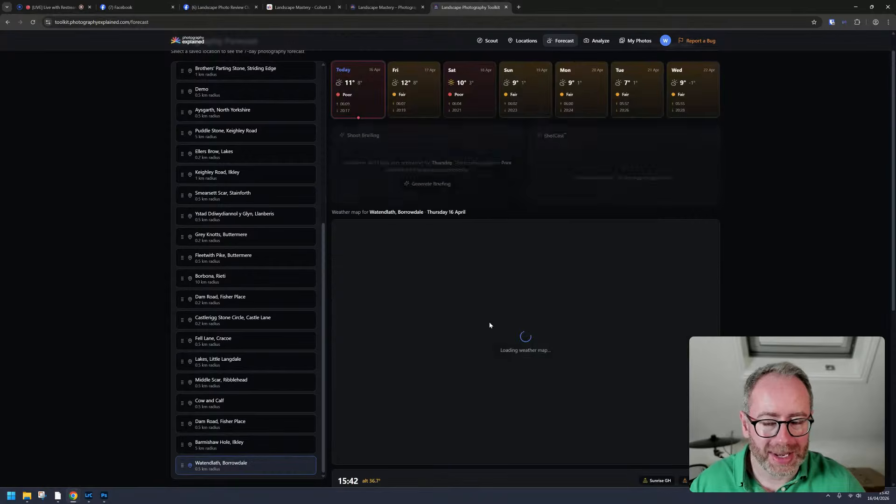
# Generate the shoot briefing for Friday 17 April and show the Rain weather layer on the map
pyautogui.click(414, 106)
pyautogui.click(417, 181)
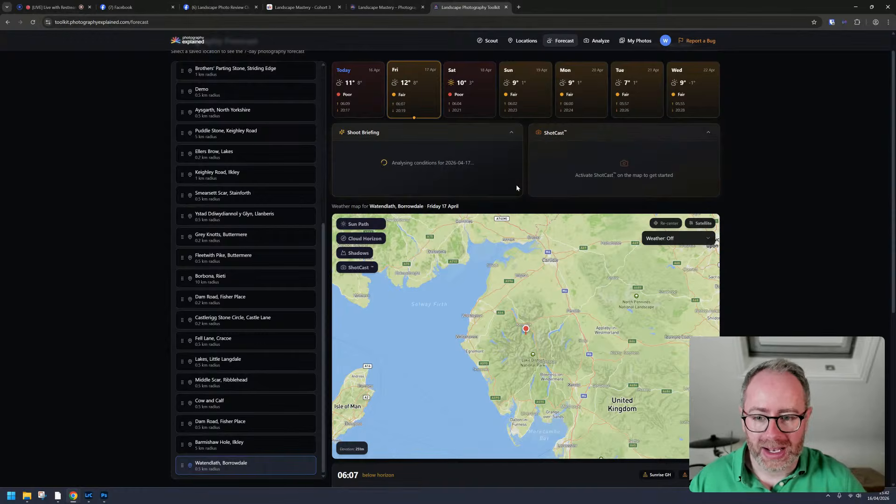
pyautogui.click(677, 238)
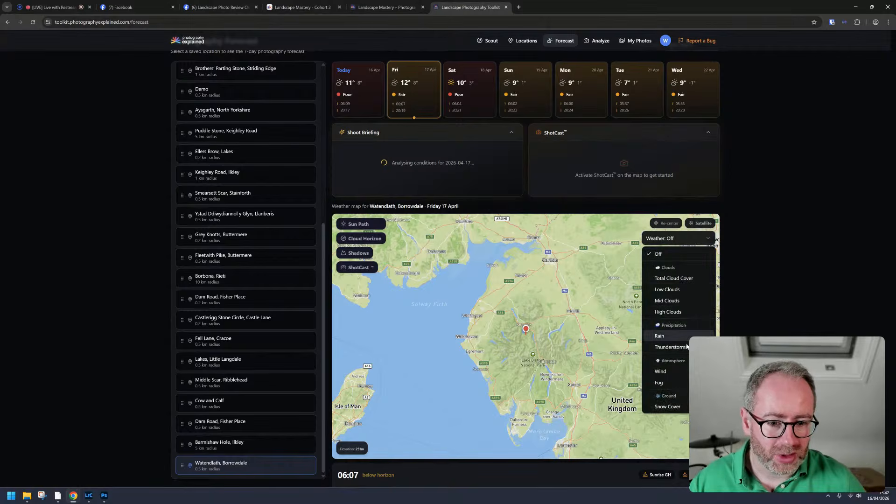
pyautogui.click(659, 336)
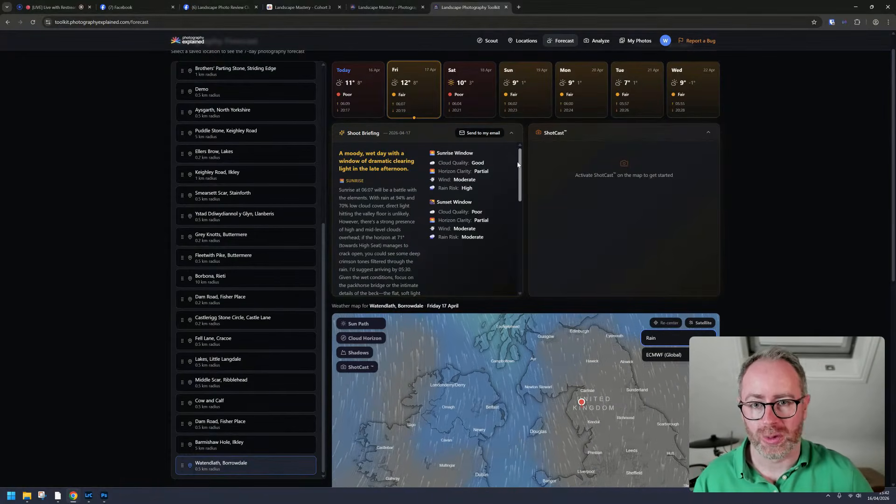
# Read through the shoot briefing's headline, sunrise, sunset, midday outlook and daytime highlights
pyautogui.moveTo(339, 154); pyautogui.dragTo(413, 170)
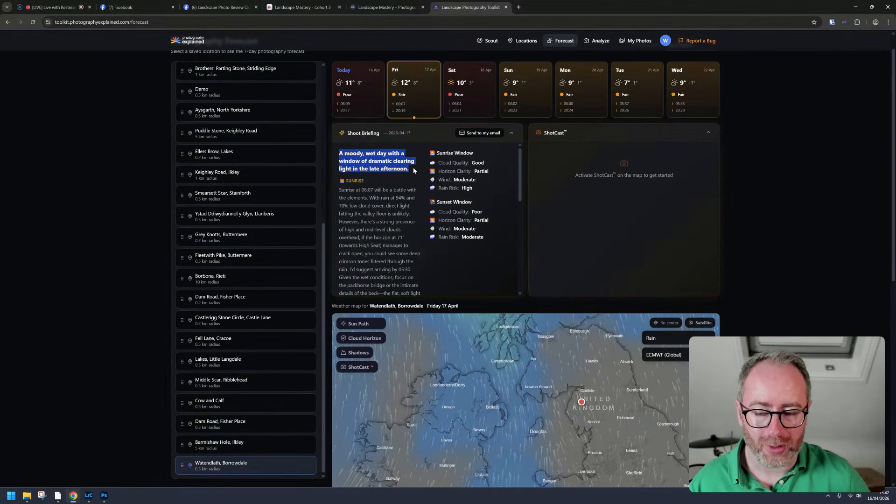
pyautogui.scroll(-3, 517, 229)
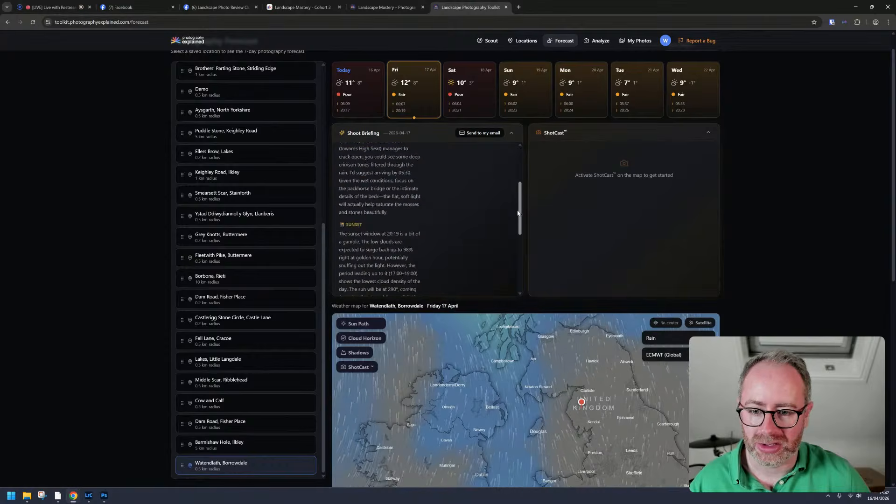
pyautogui.scroll(-1, 517, 229)
pyautogui.moveTo(386, 179); pyautogui.dragTo(424, 185)
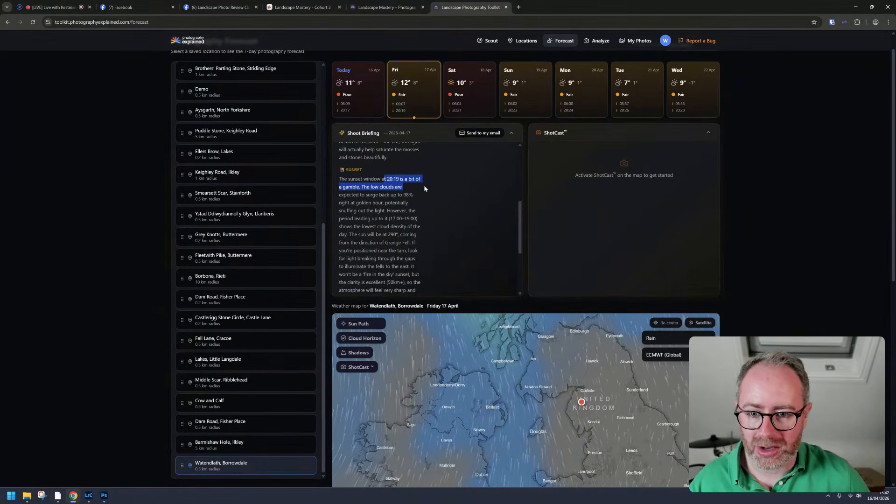
pyautogui.scroll(-2, 522, 248)
pyautogui.scroll(-1, 521, 248)
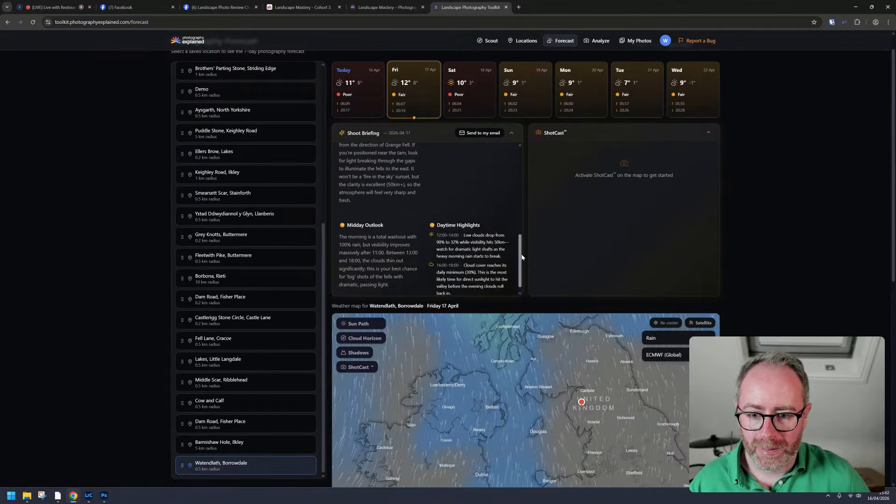
pyautogui.moveTo(369, 252); pyautogui.dragTo(423, 257)
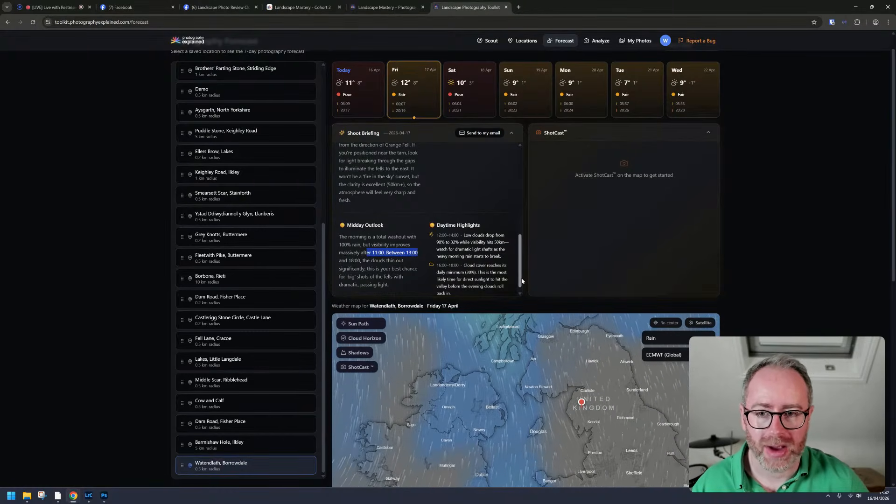
pyautogui.click(783, 246)
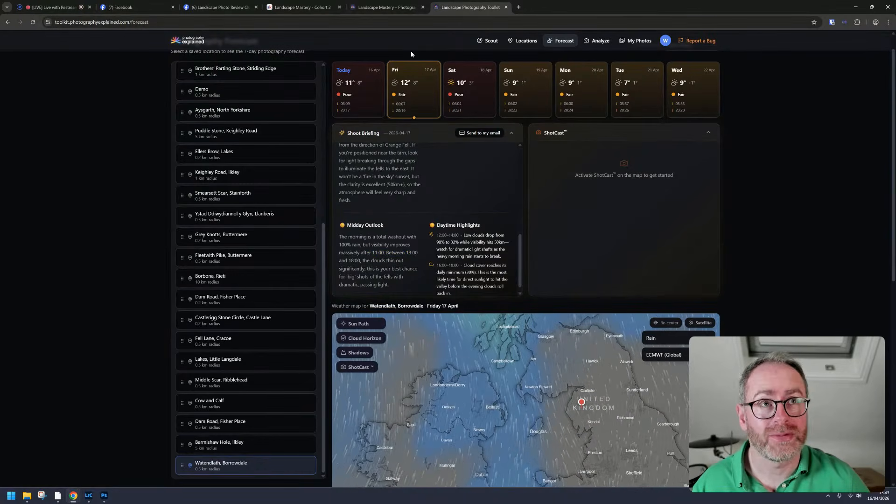
# Go back to the Landscape Mastery sales page at the exclusive ToolKit access section
pyautogui.click(385, 8)
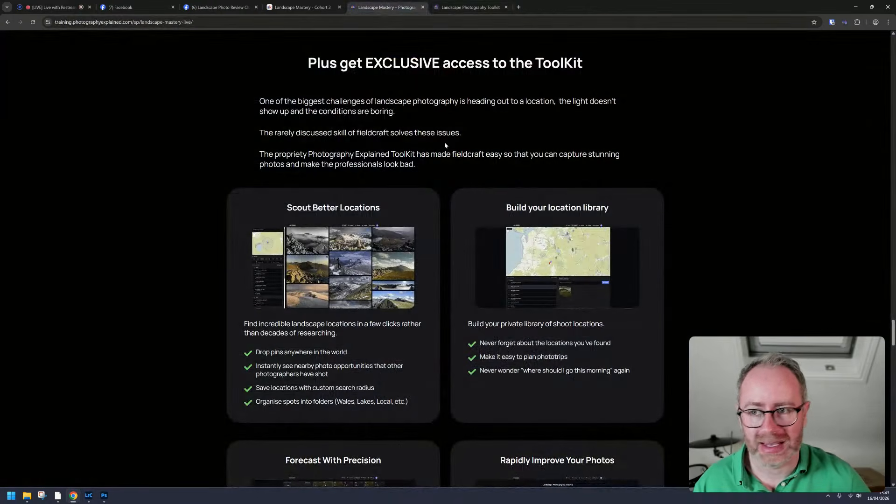